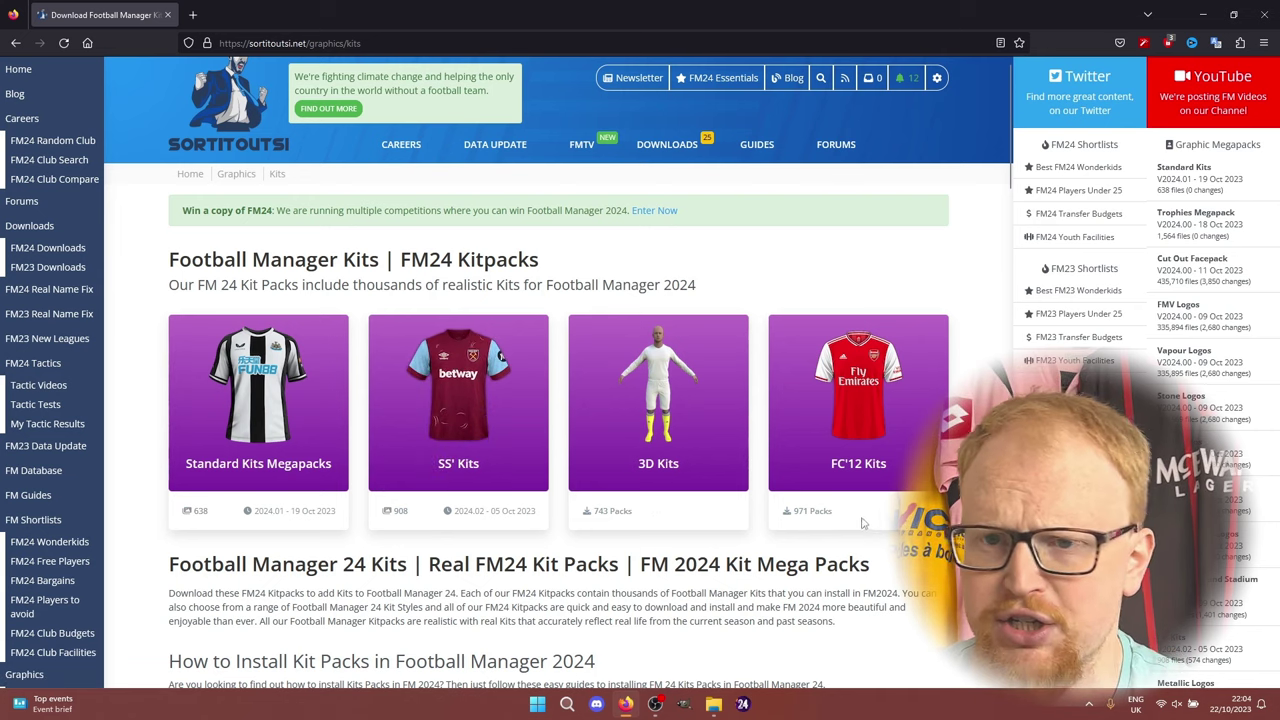
mouse_move(300, 405)
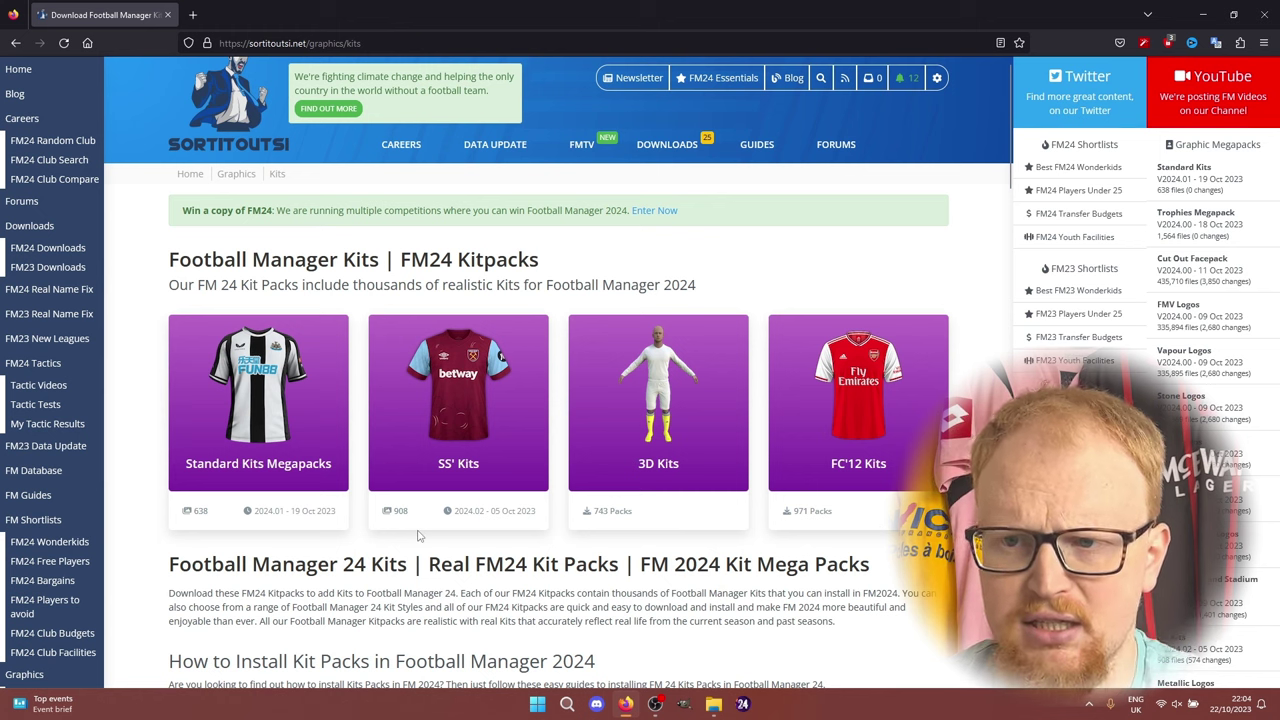
mouse_move(289, 402)
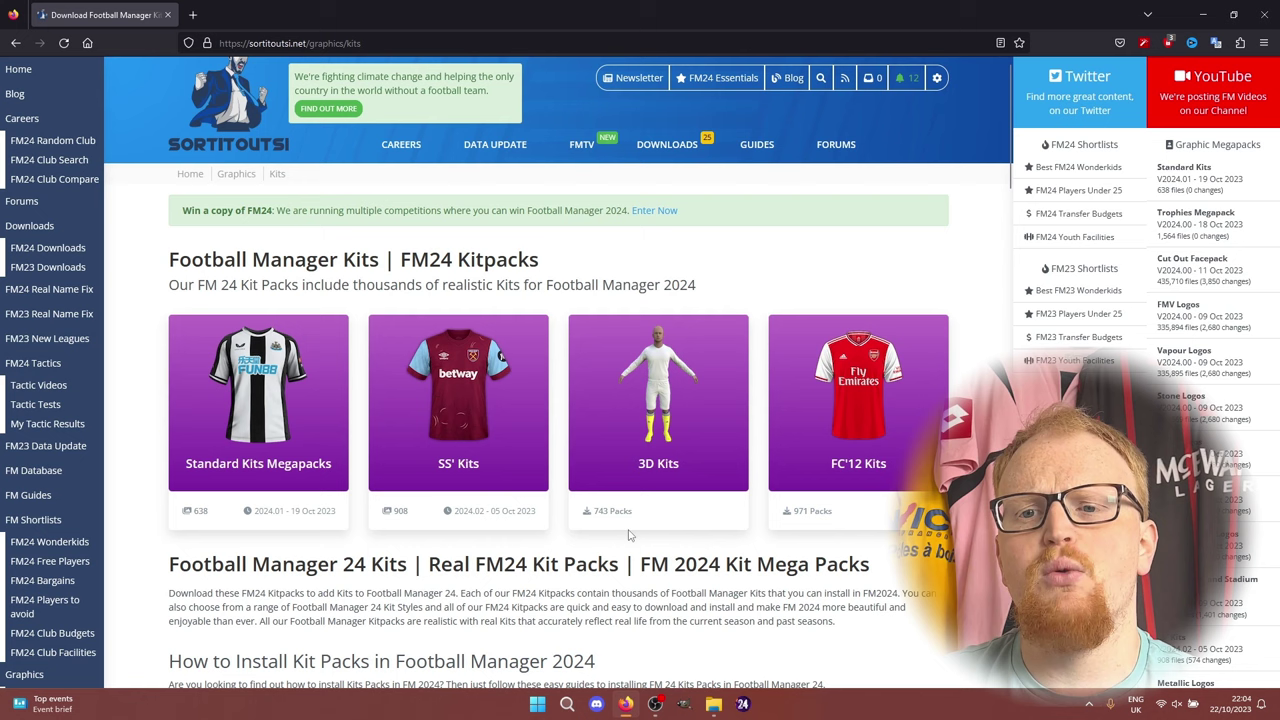
mouse_move(248, 370)
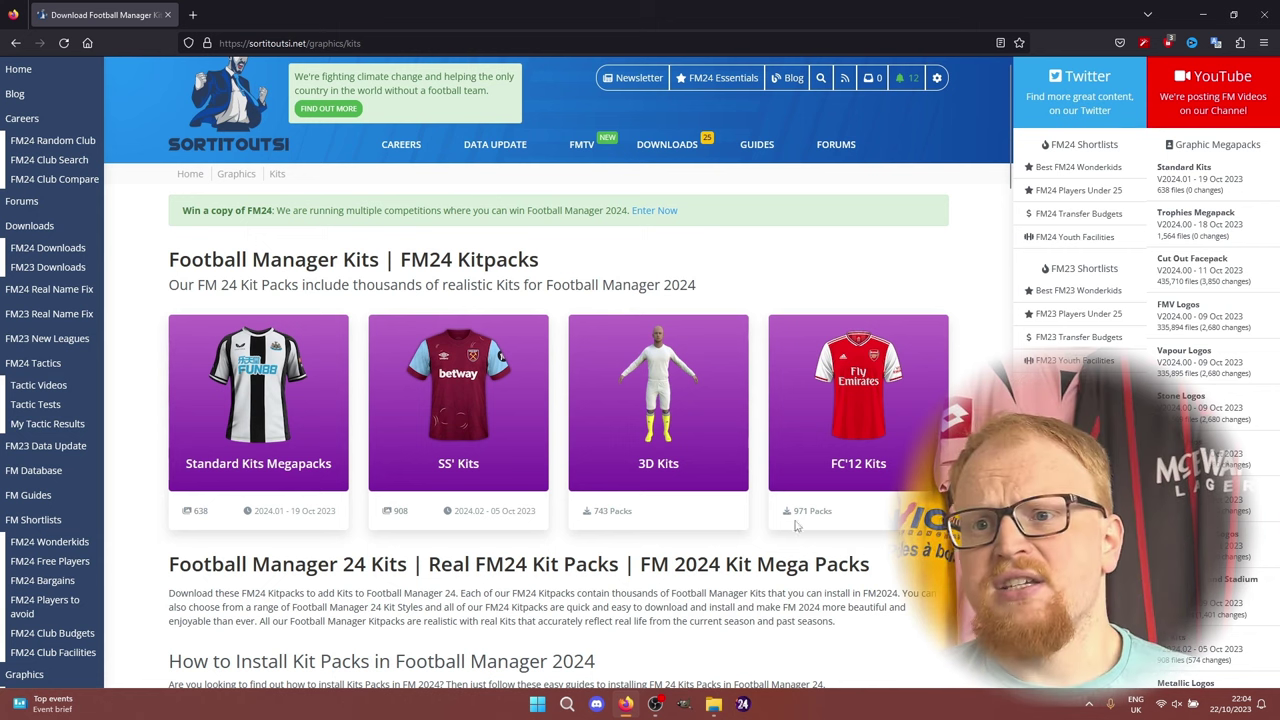
mouse_move(315, 415)
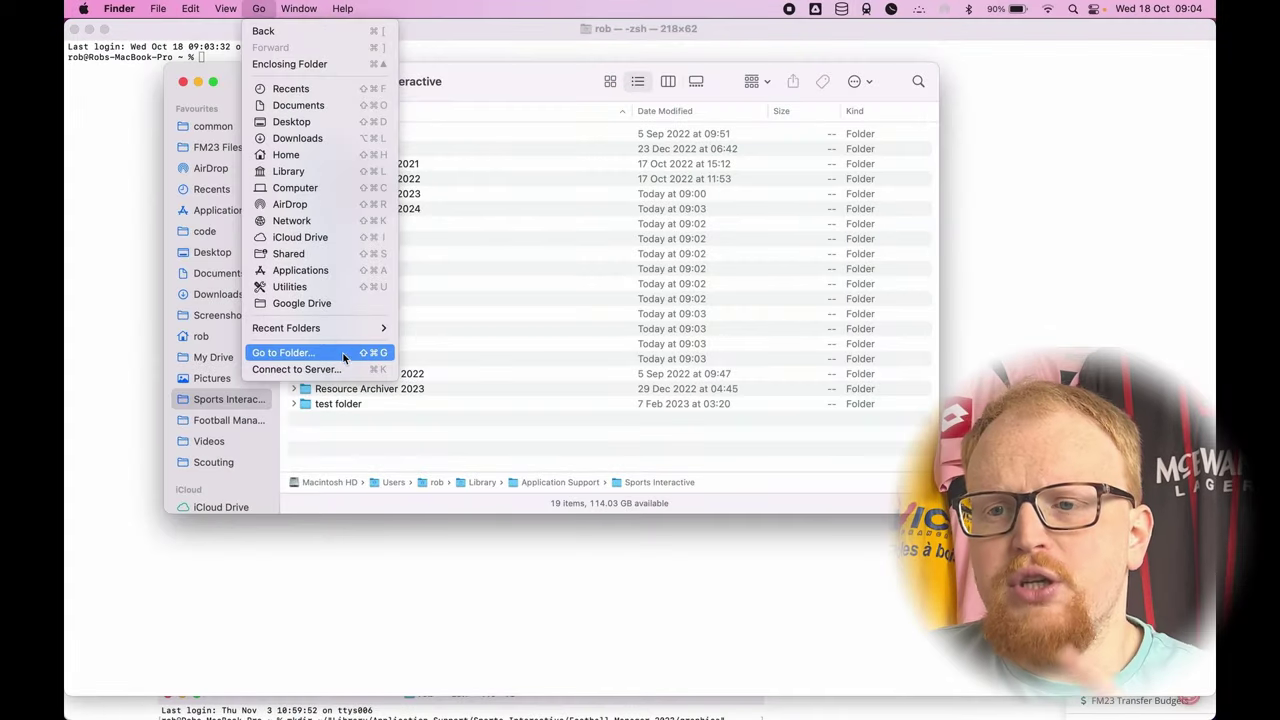
Go to the folder ~/Library/Application Support/Sports Interactive/Football Manager 2024 in Finder.
click(335, 356)
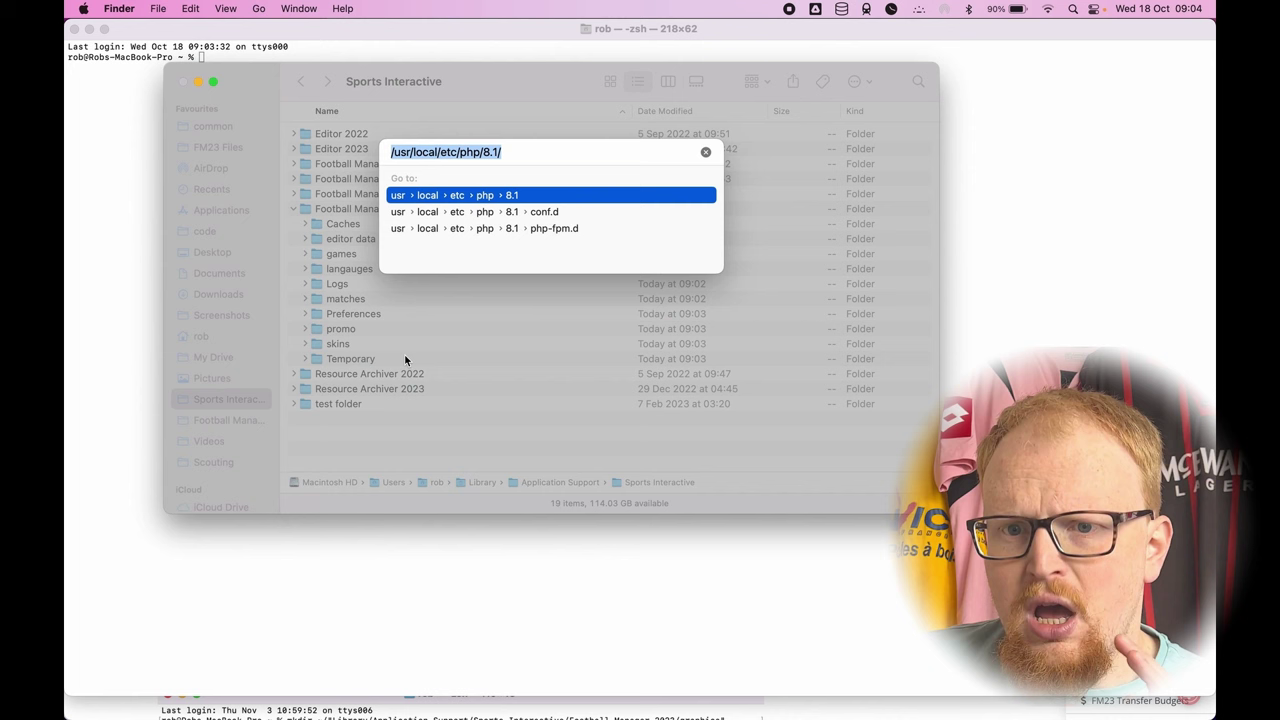
text(~/Applicatio)
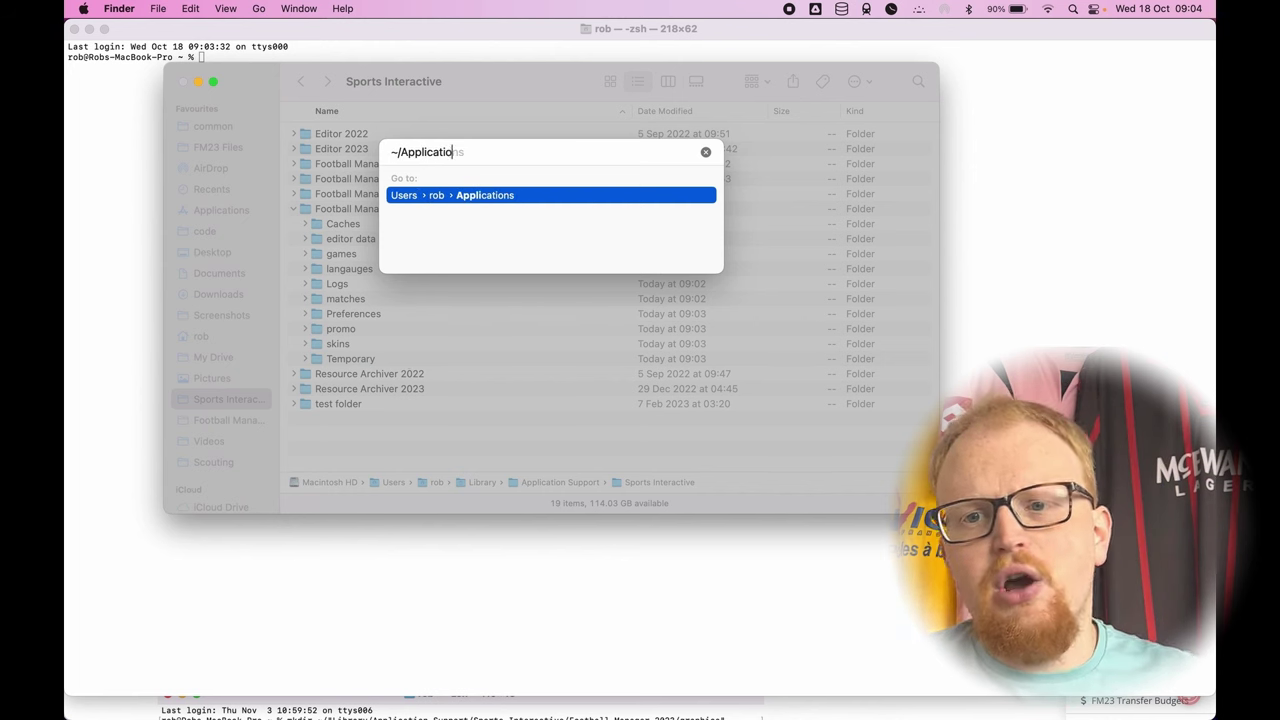
key(BackSpace)
text(Library/Appli)
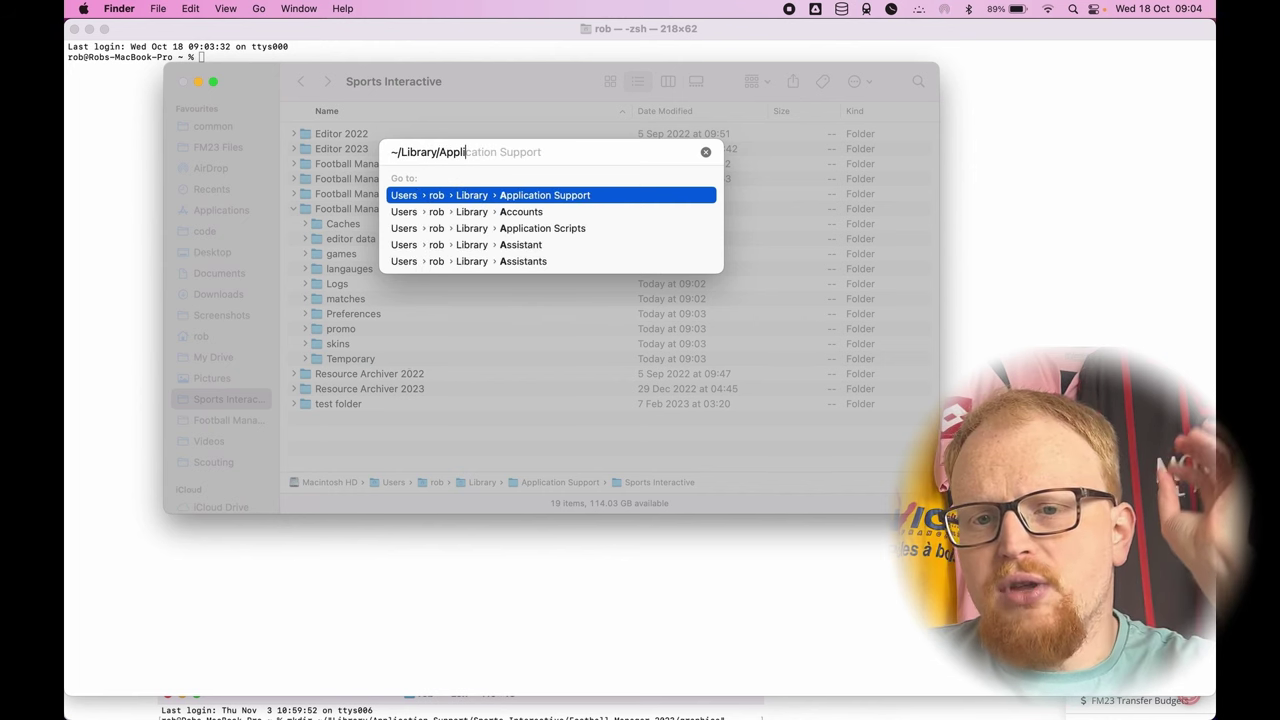
text(cation Support/)
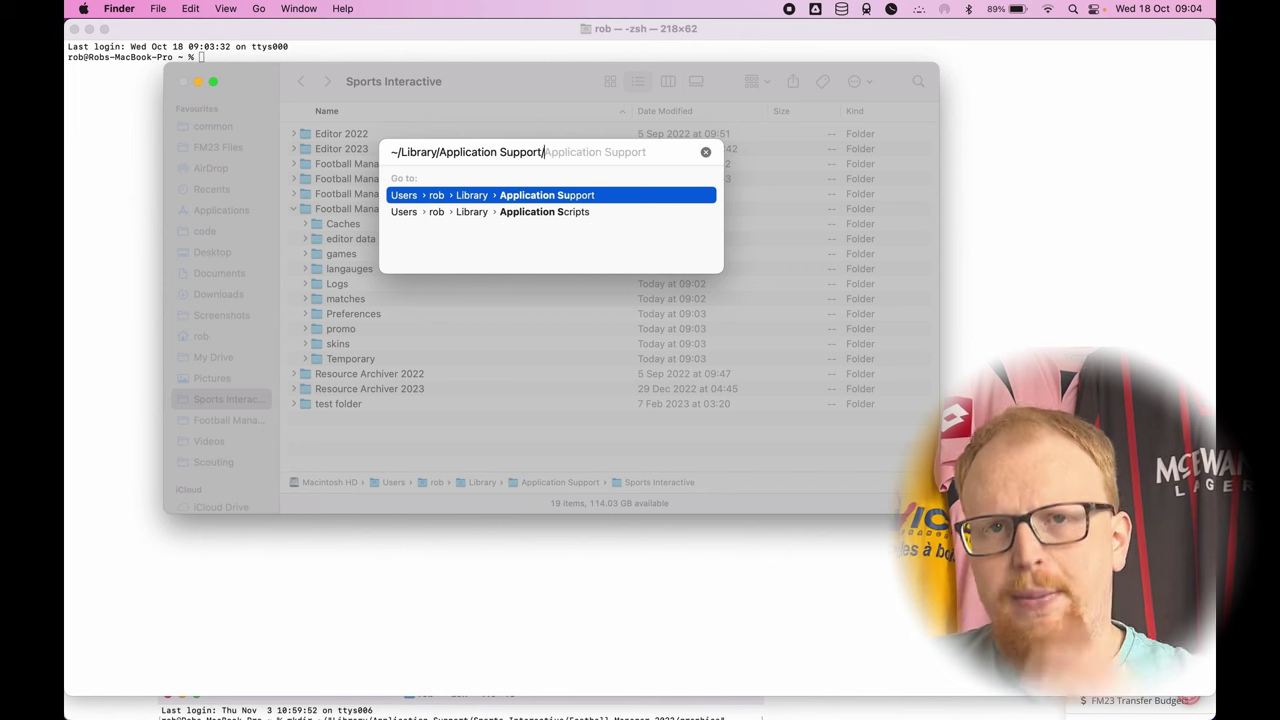
text(Sports)
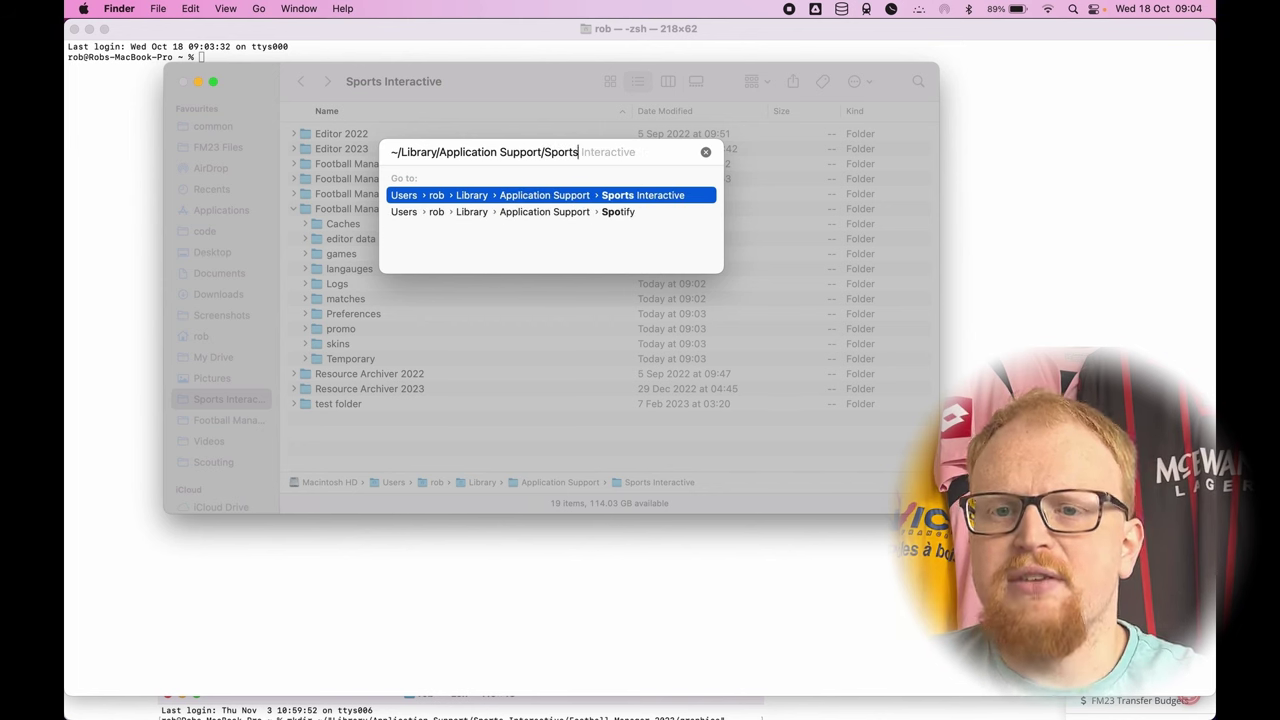
key(Tab)
text(Football Manager 2024)
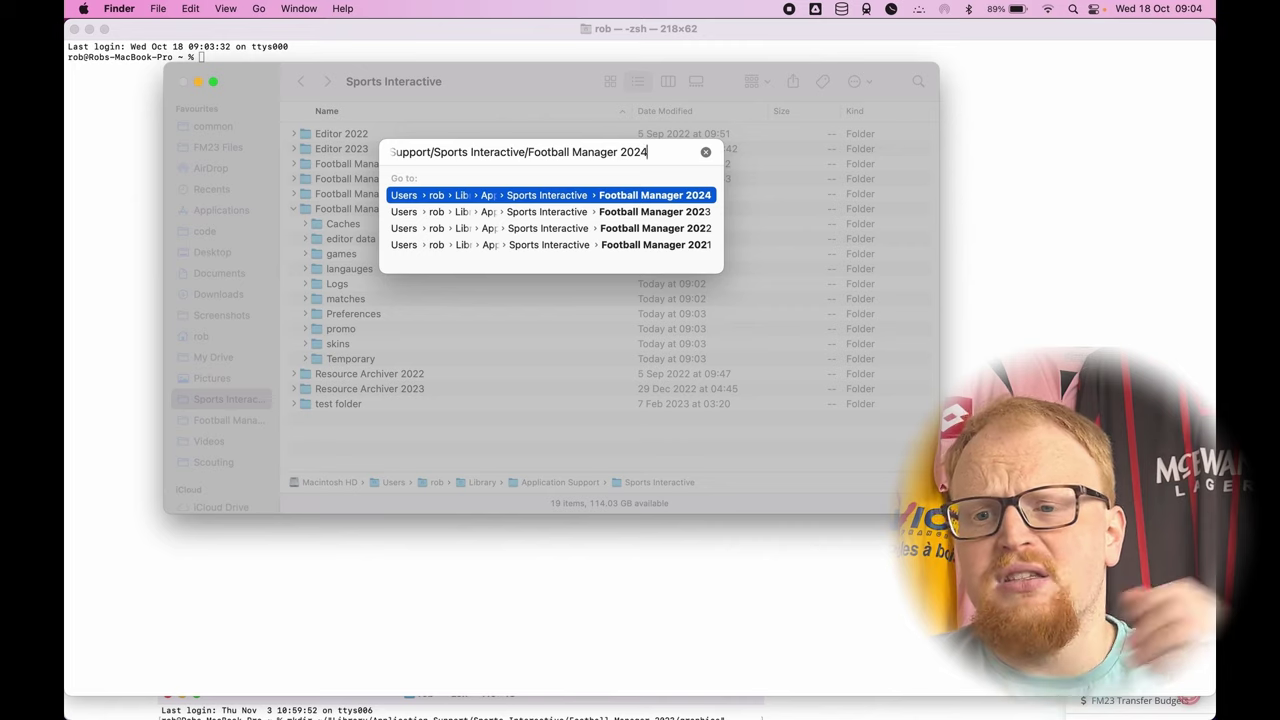
key(Return)
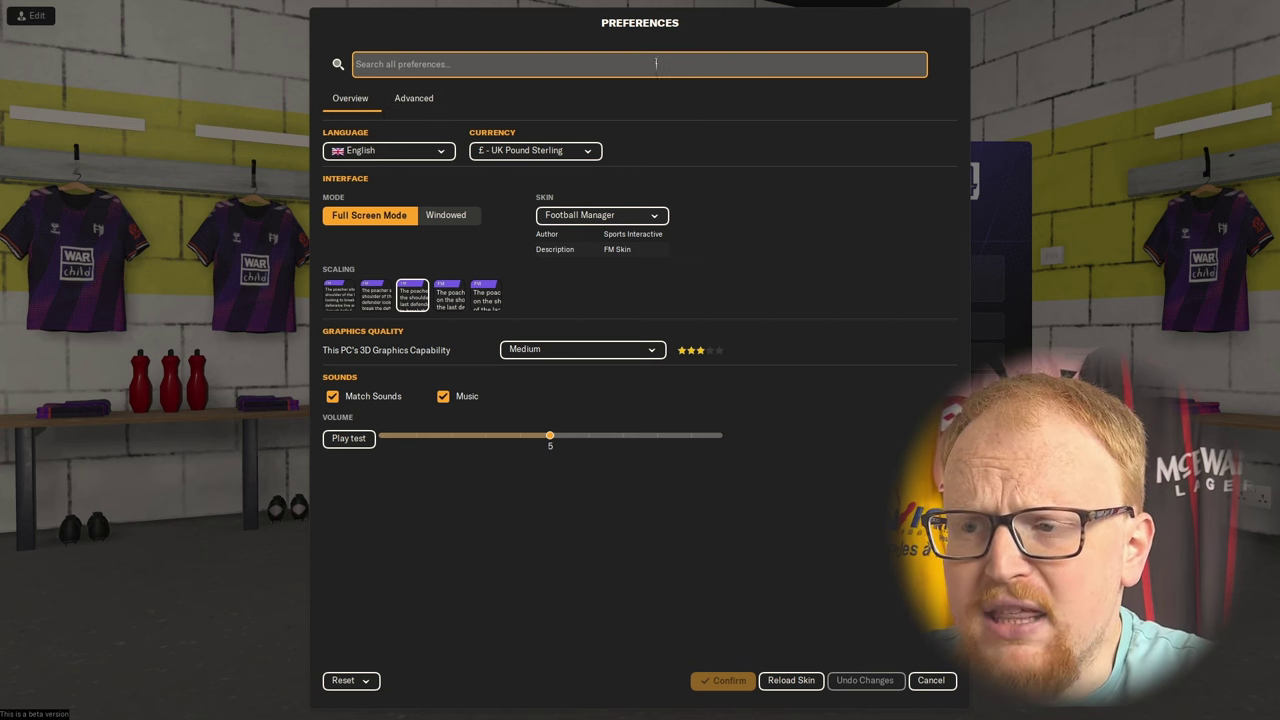
Look up the save location in the advanced General preferences, view its folder chooser and cancel without choosing a folder.
click(414, 99)
click(888, 101)
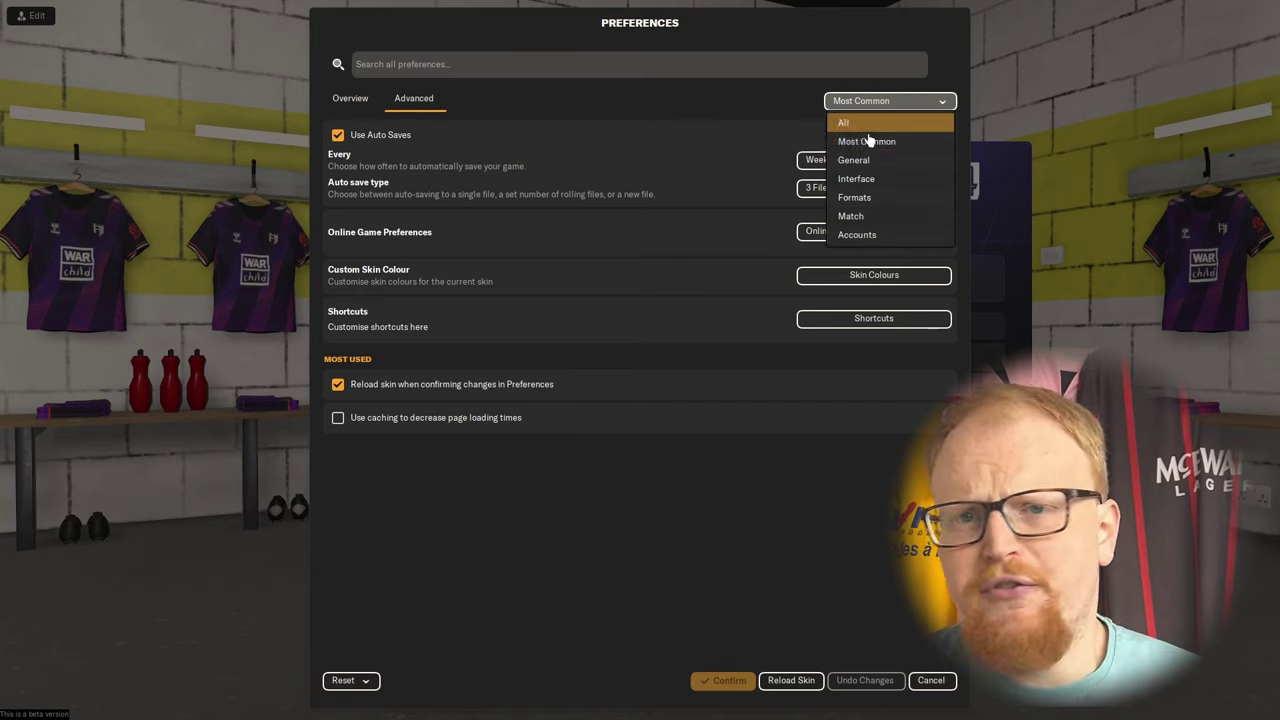
click(876, 162)
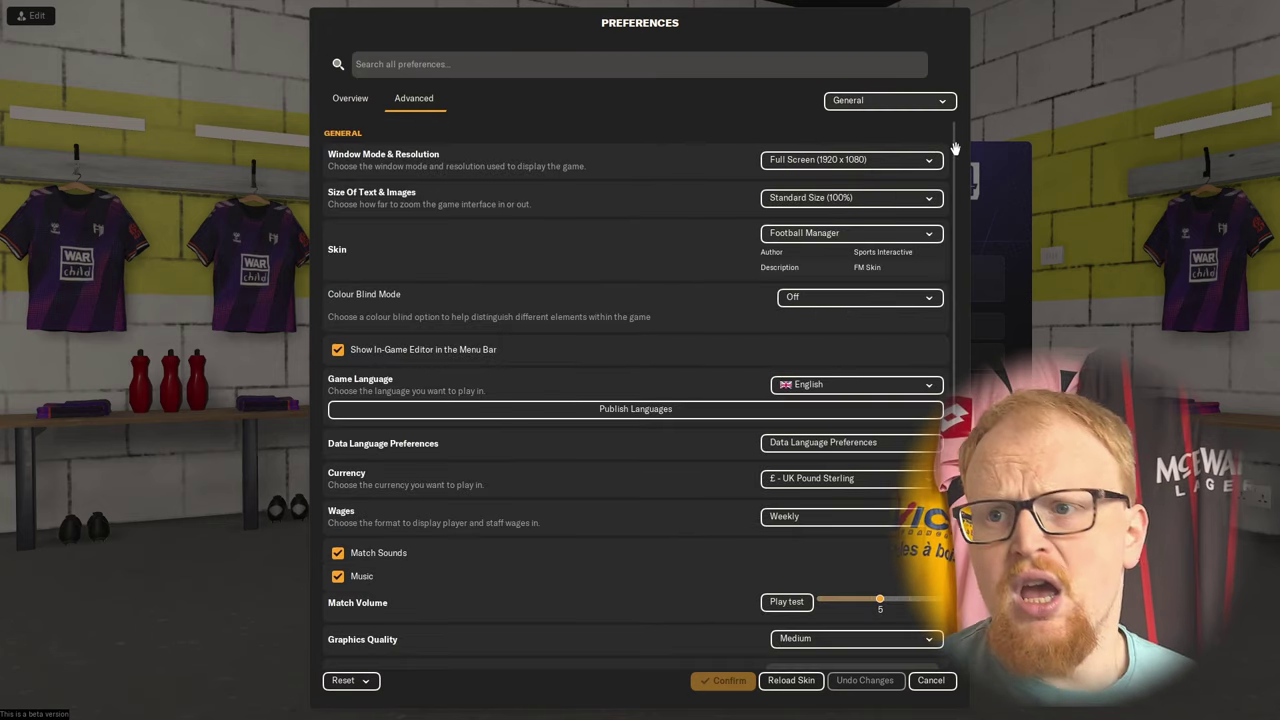
drag(956, 150, 937, 303)
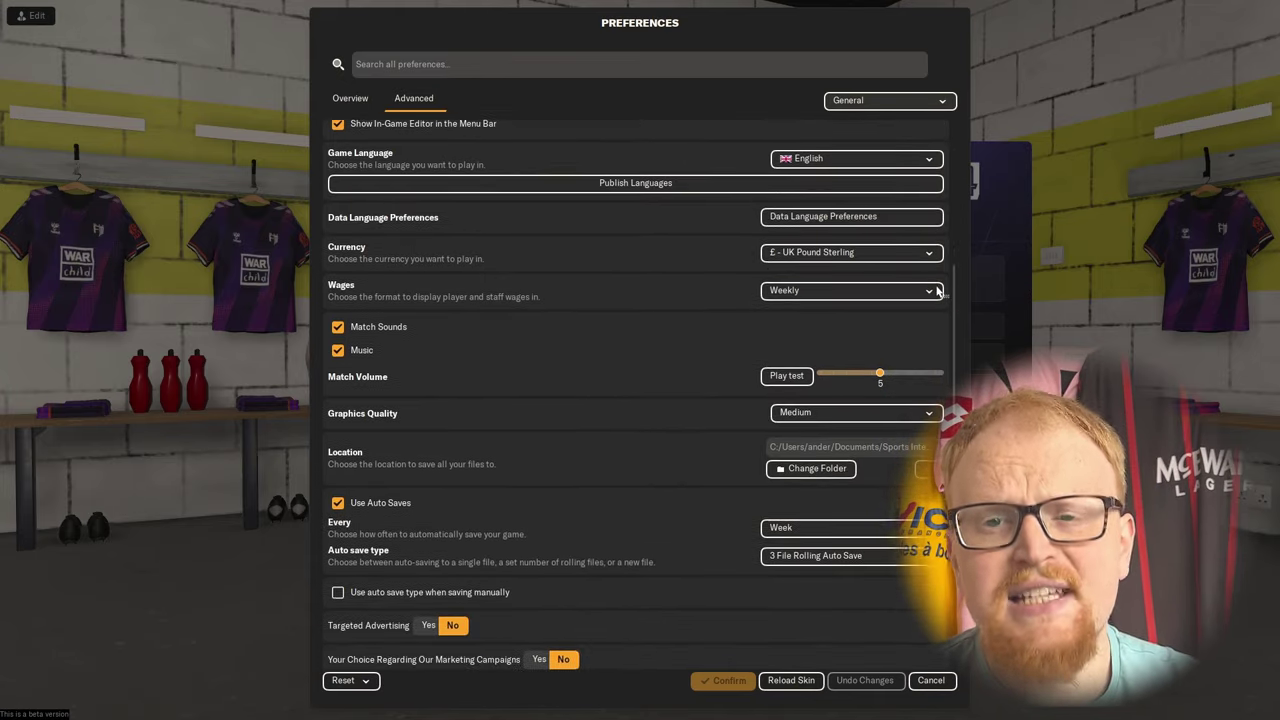
click(815, 468)
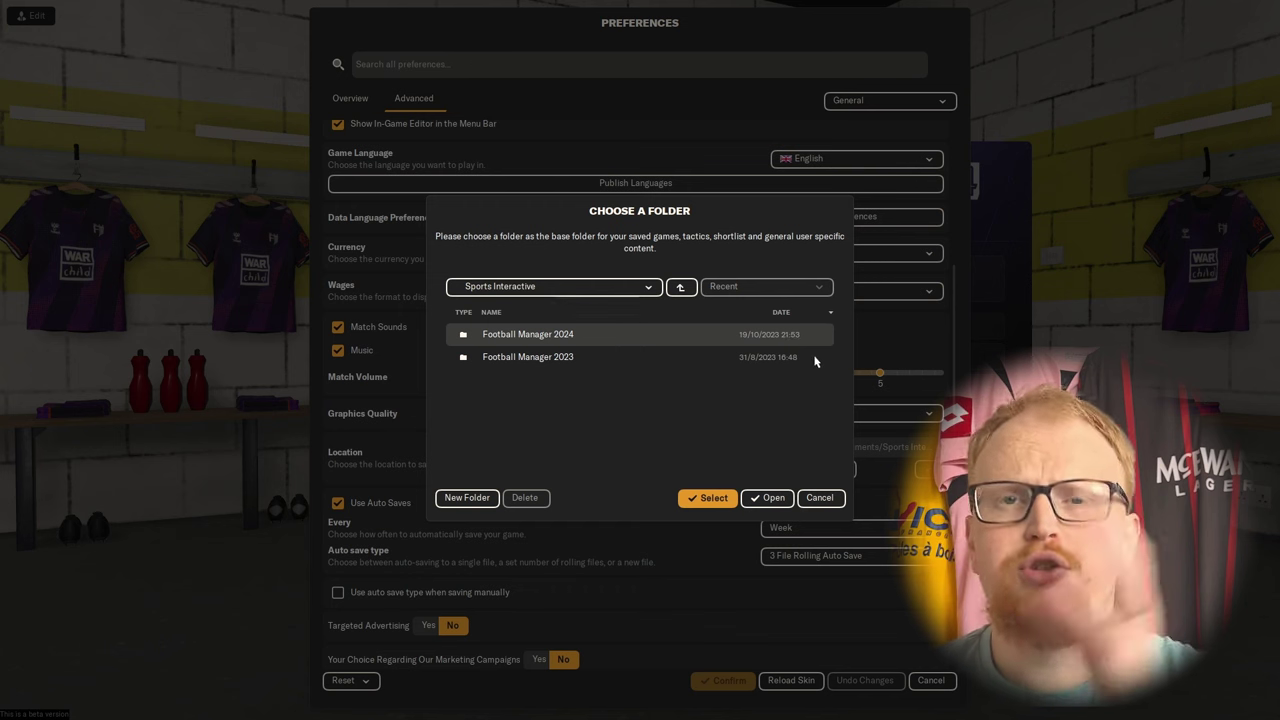
click(819, 498)
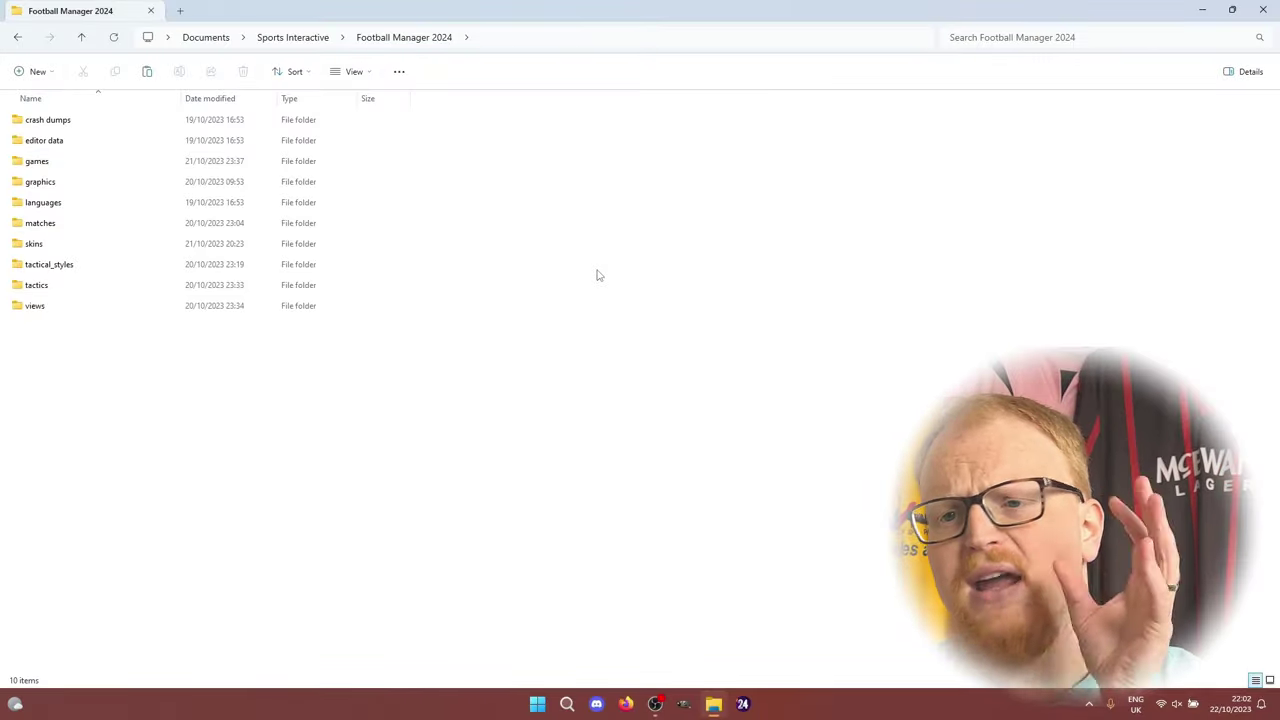
Examine the standard kits folder inside the Football Manager 2024 graphics kits folder and return to kits.
double_click(81, 188)
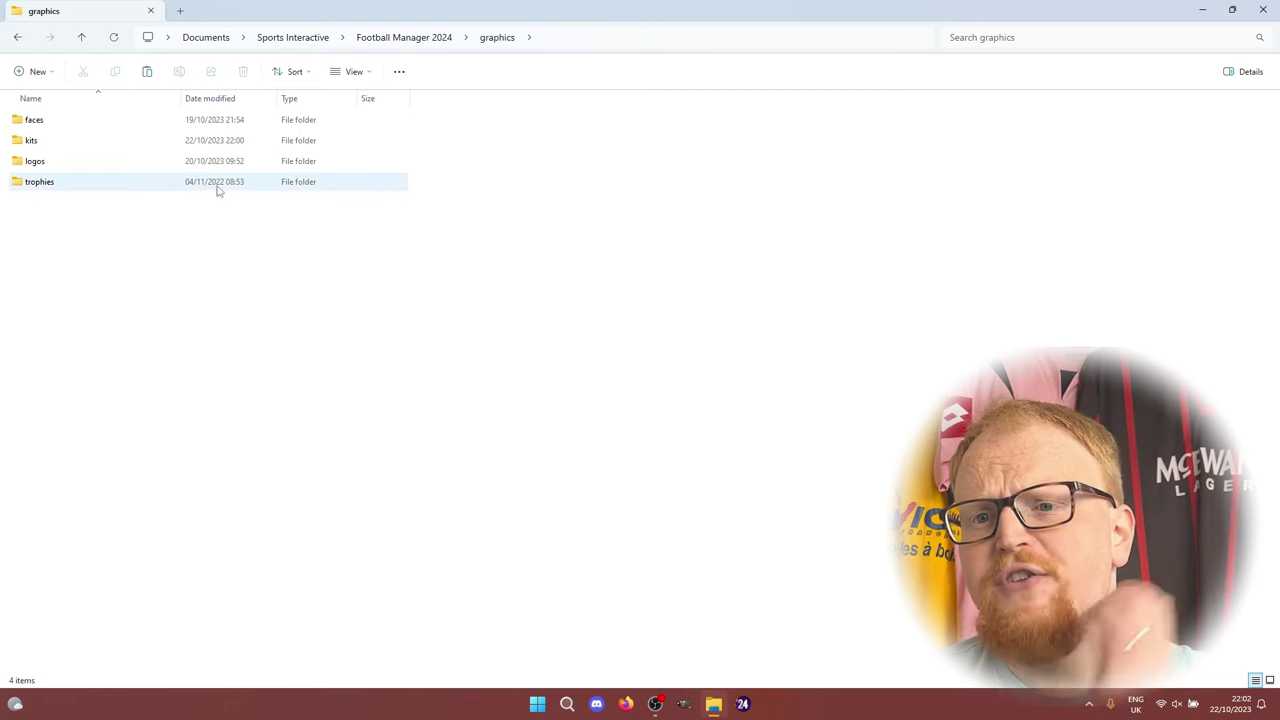
double_click(140, 146)
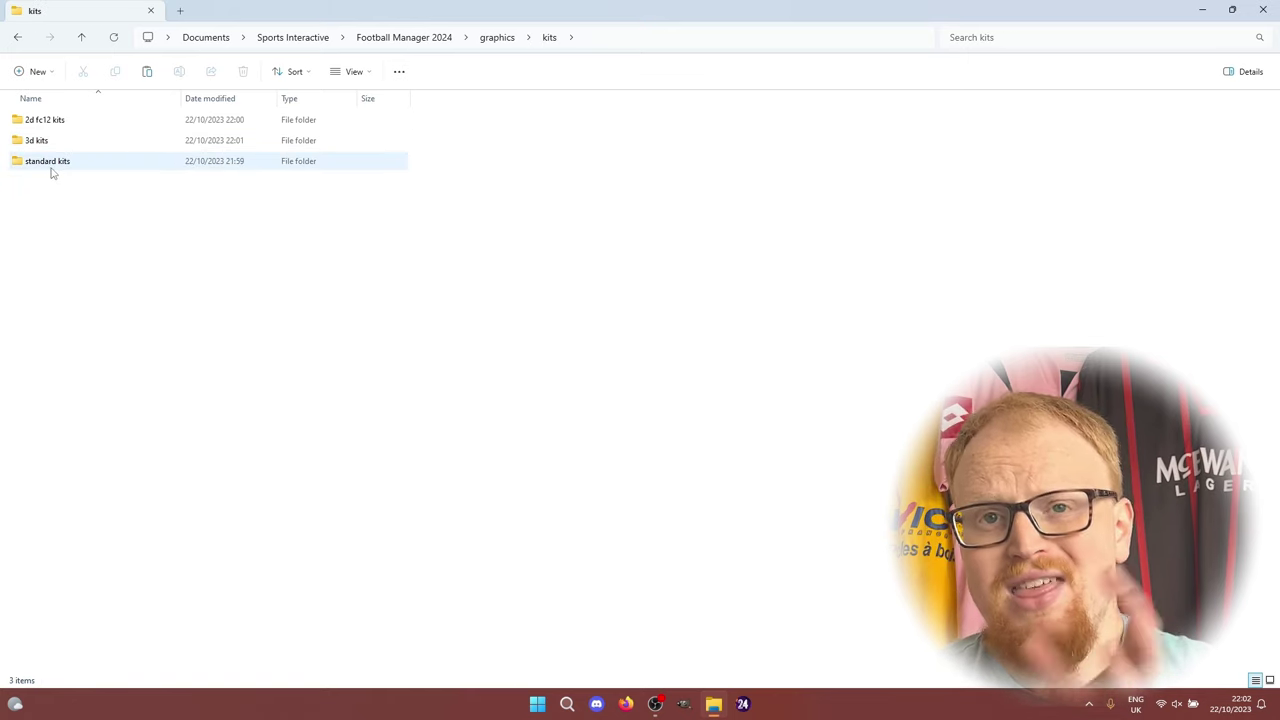
double_click(120, 165)
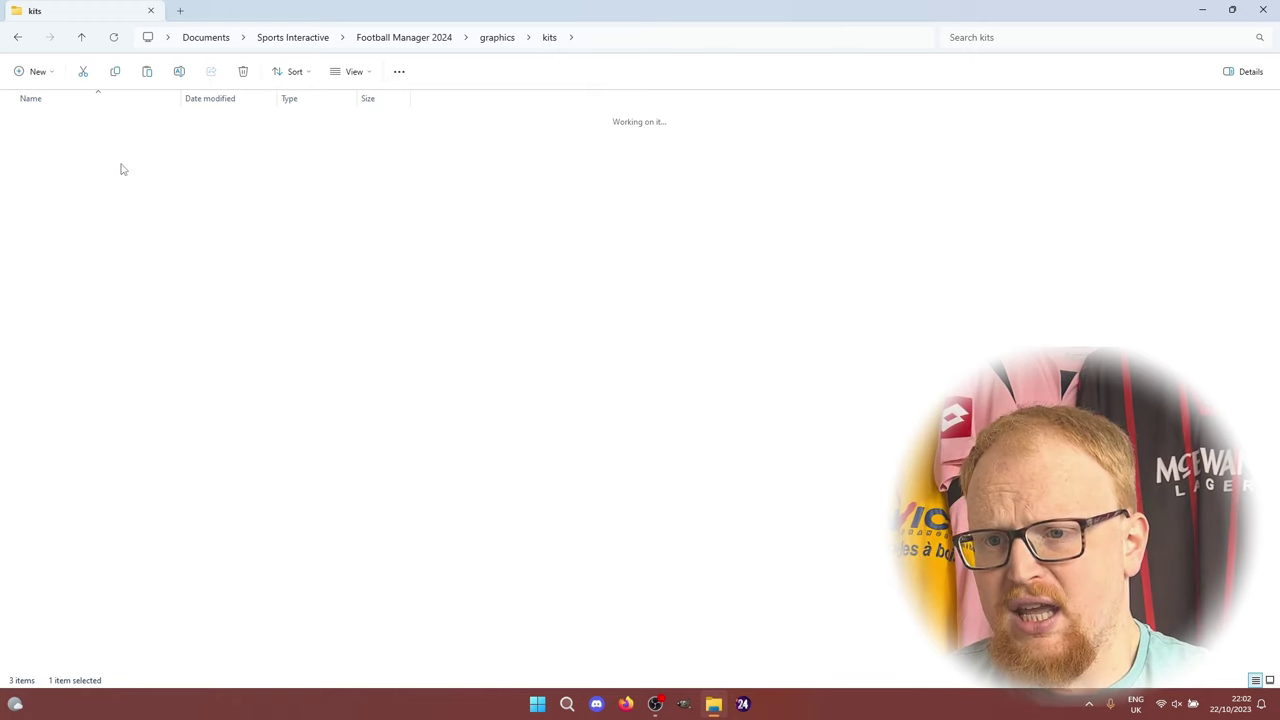
click(556, 38)
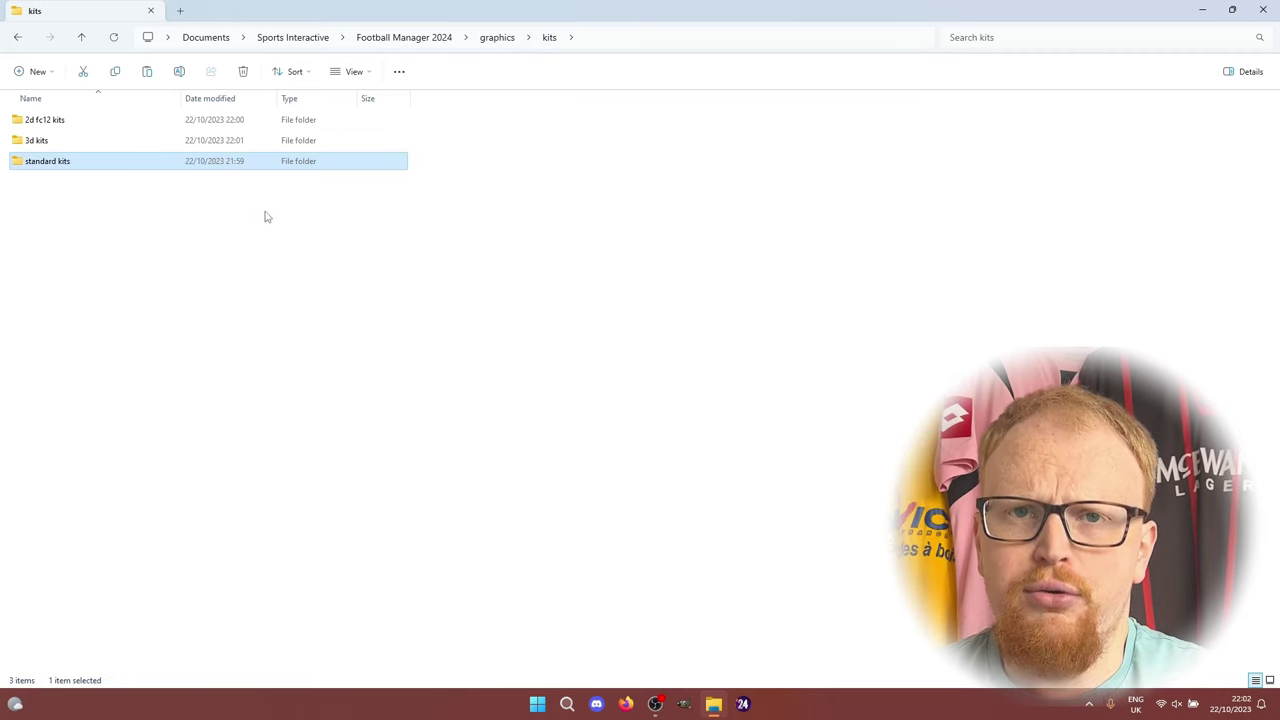
Create a folder named England in the Europe folder of 2d fc12 kits.
double_click(126, 122)
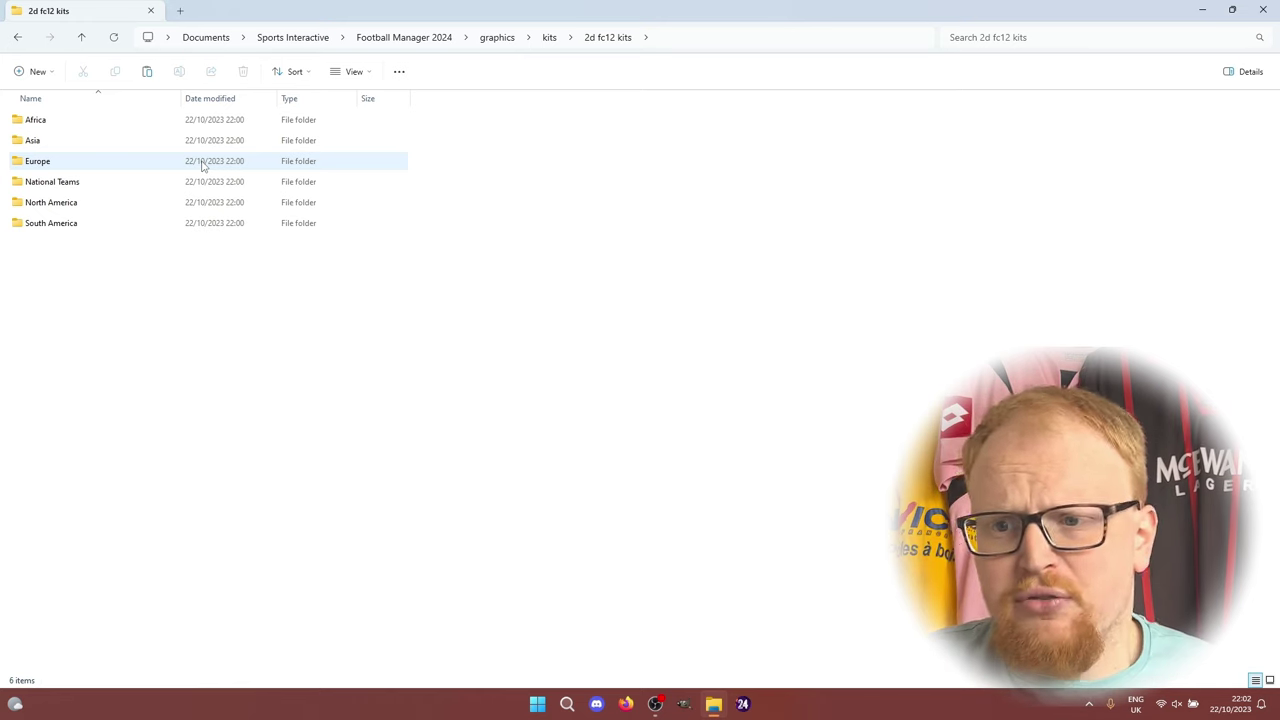
double_click(202, 166)
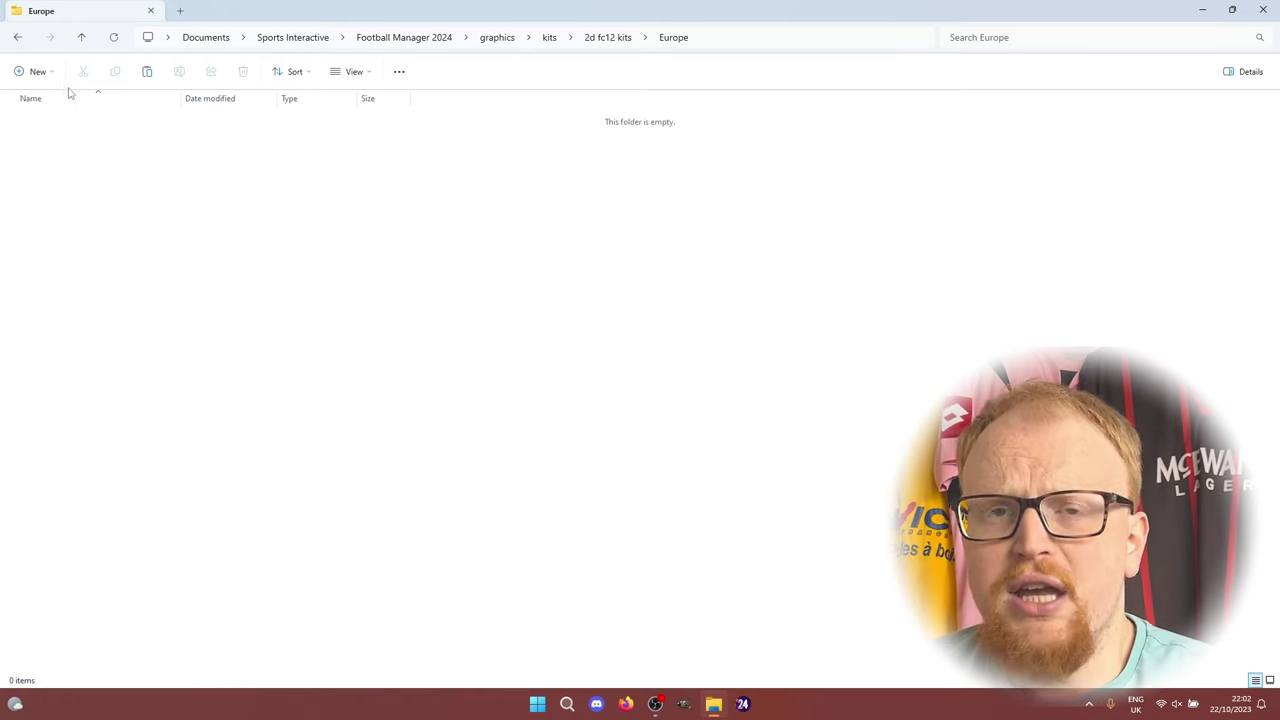
click(37, 72)
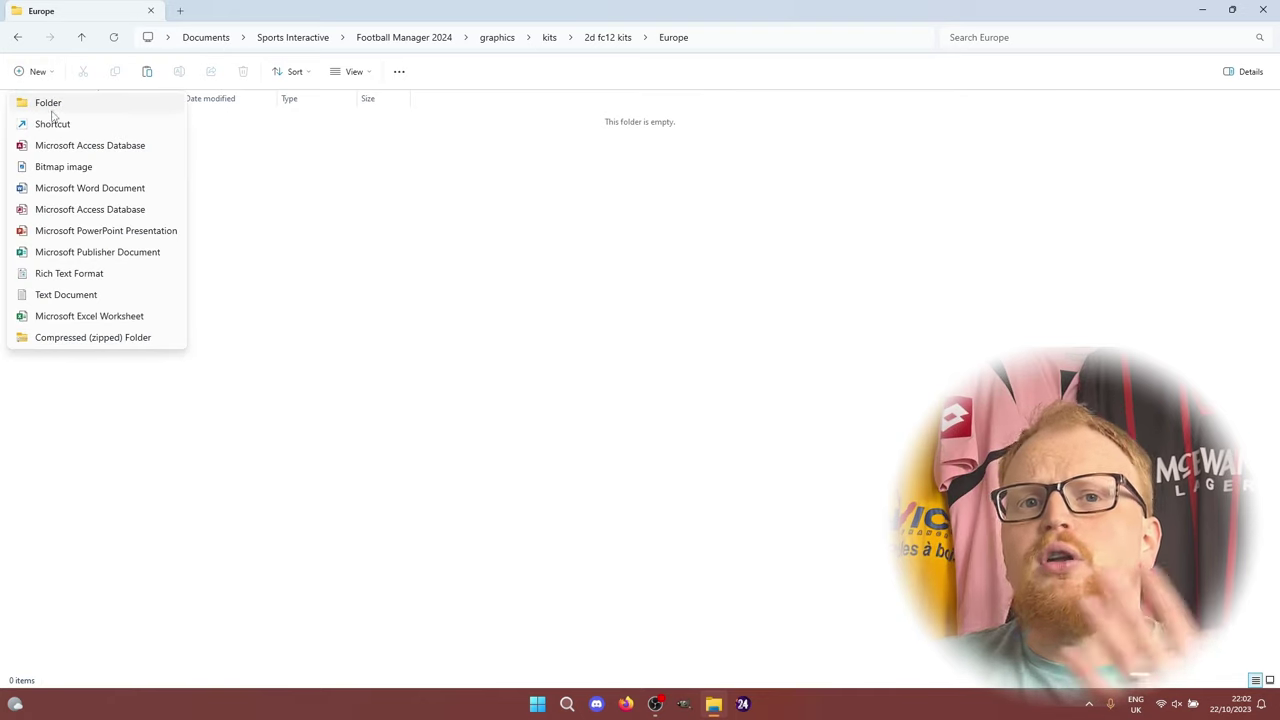
click(53, 108)
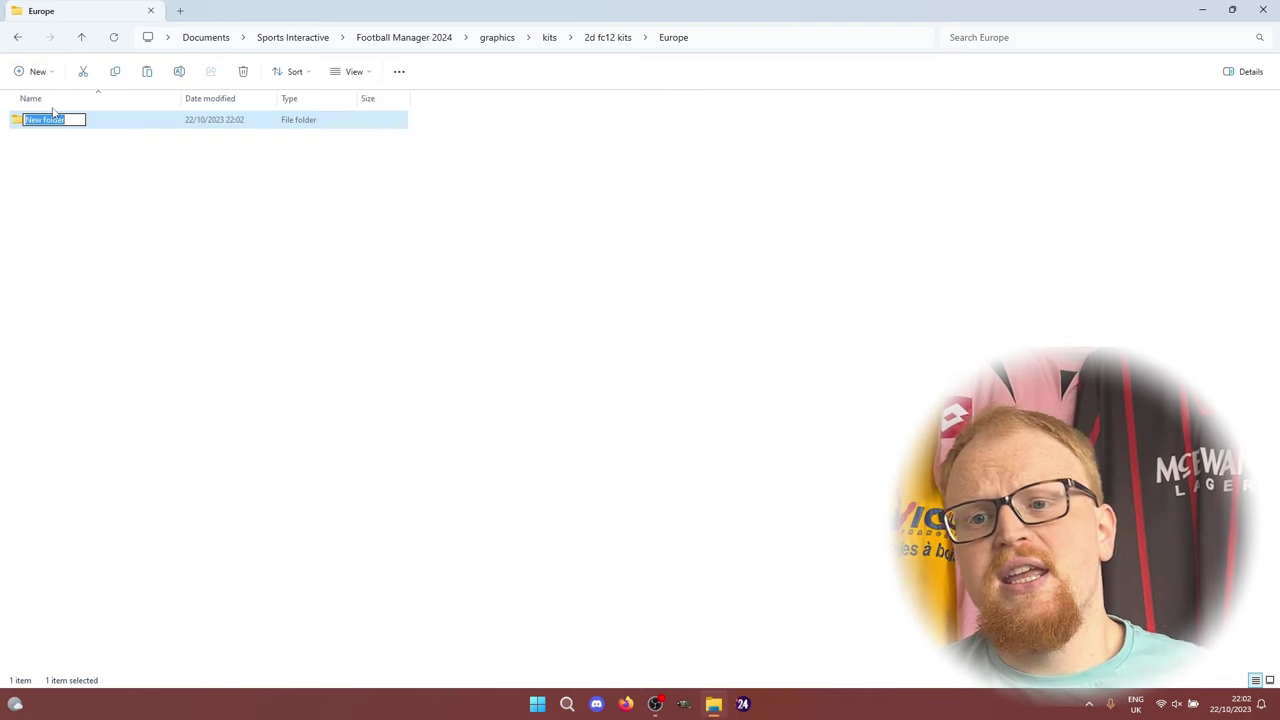
text(England)
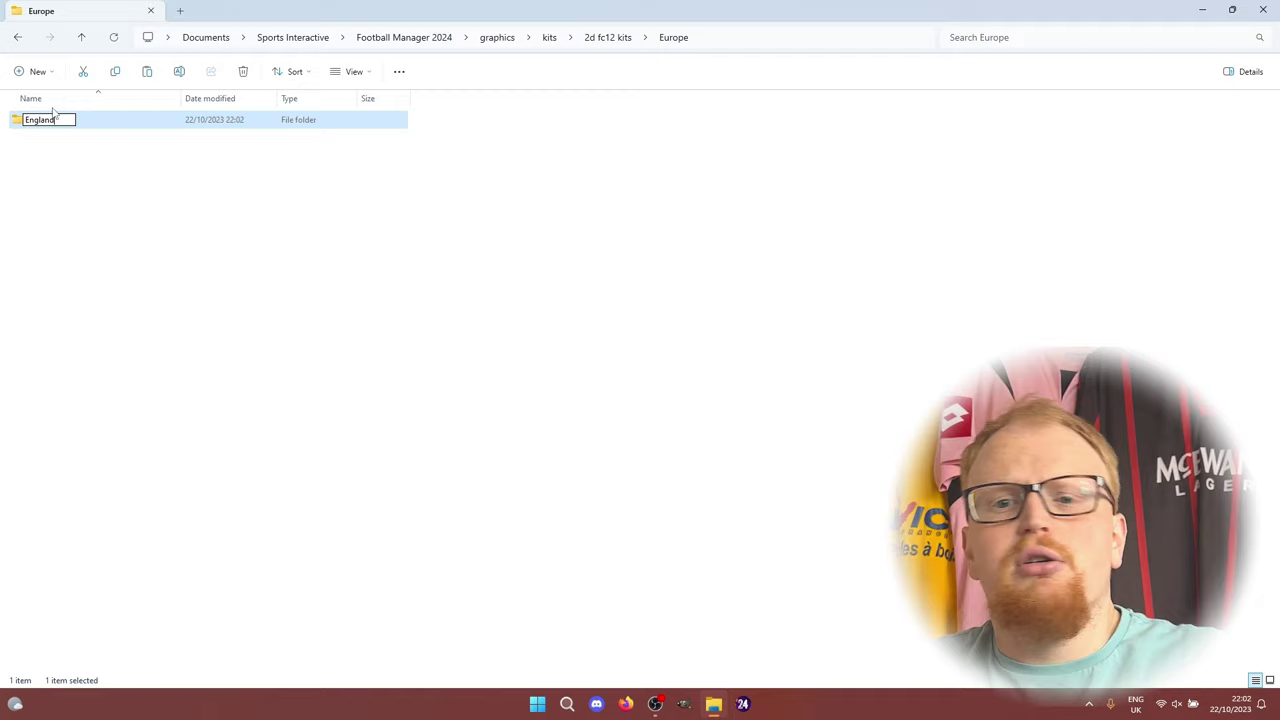
click(110, 151)
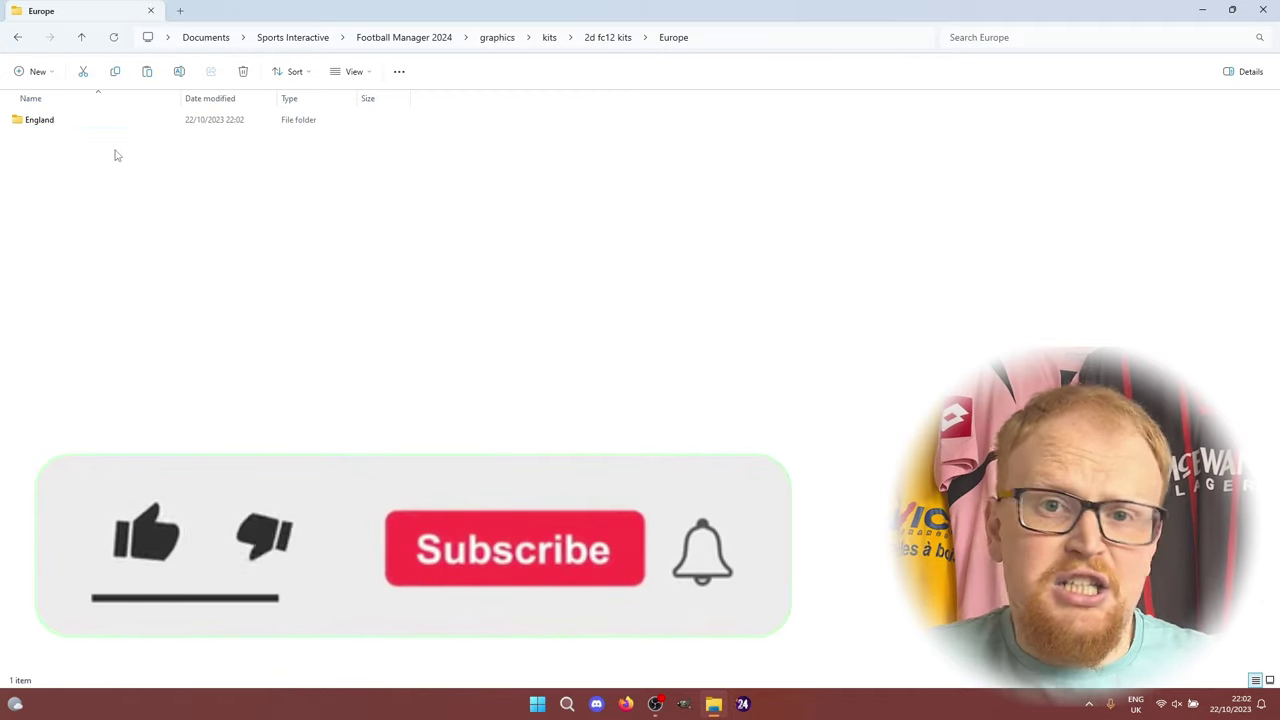
Examine the continent folders inside the 3d kits folder and return to the kits folder.
click(550, 38)
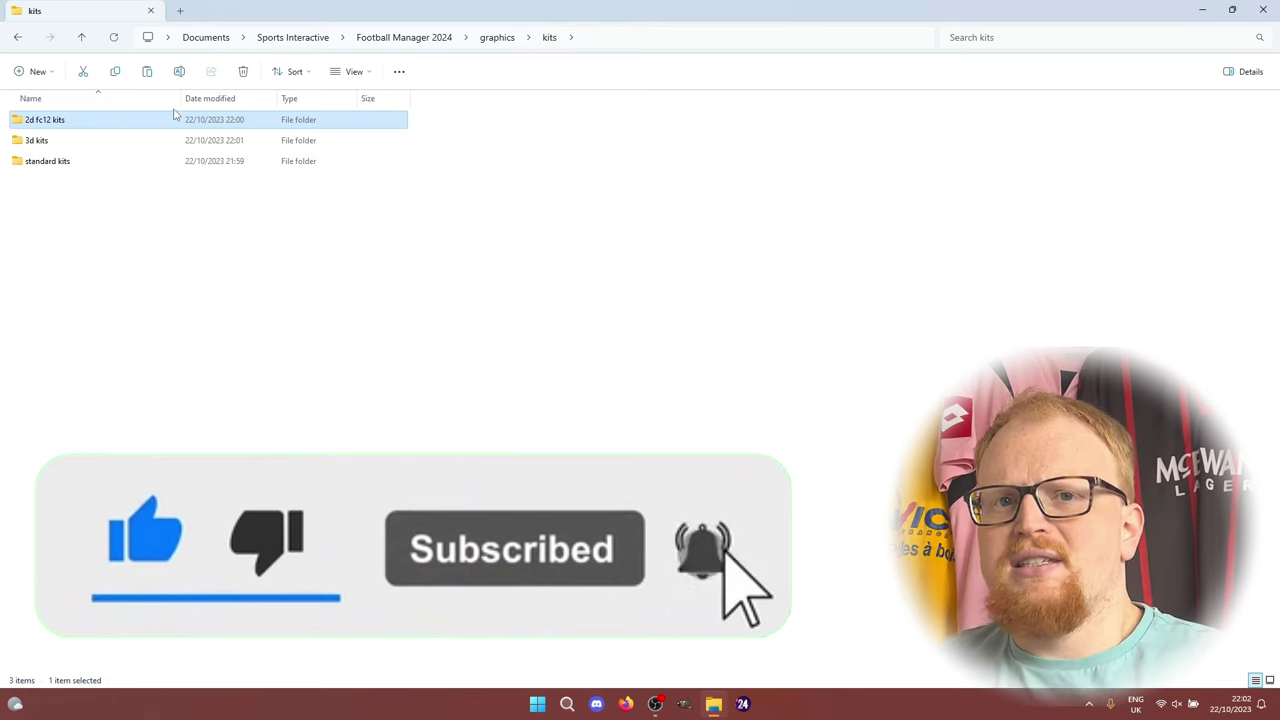
double_click(75, 147)
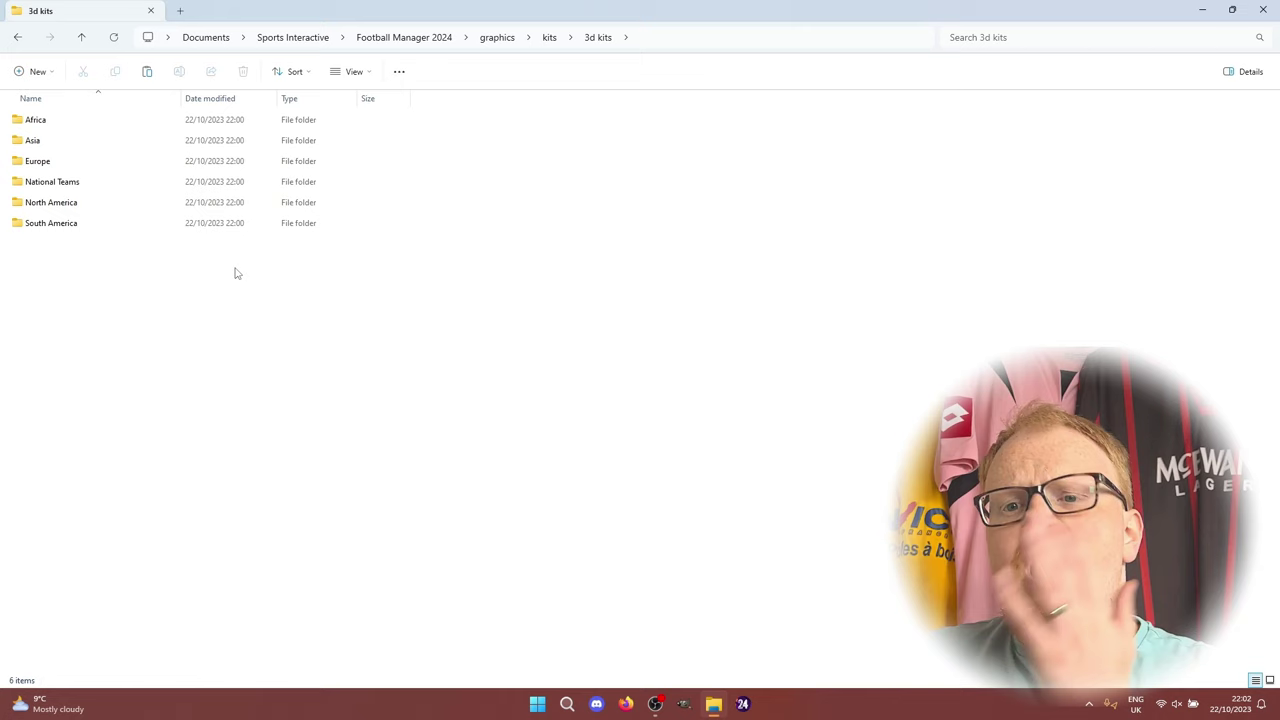
click(549, 38)
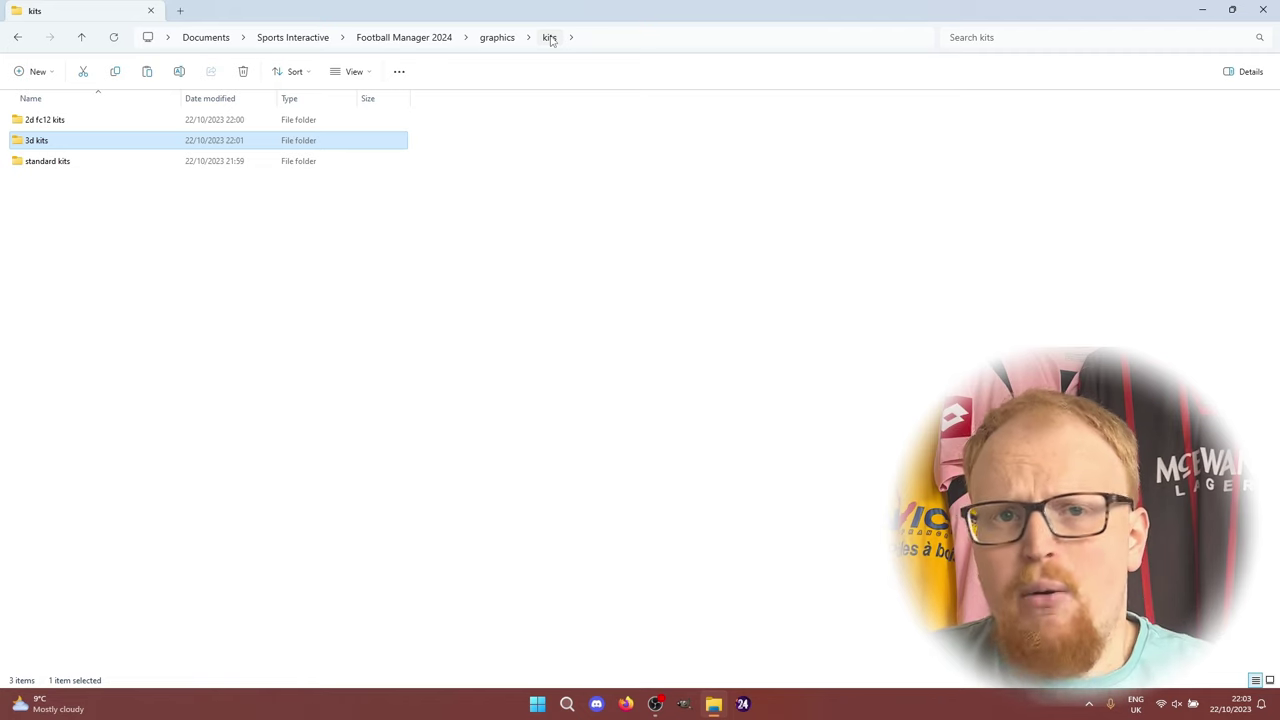
click(550, 246)
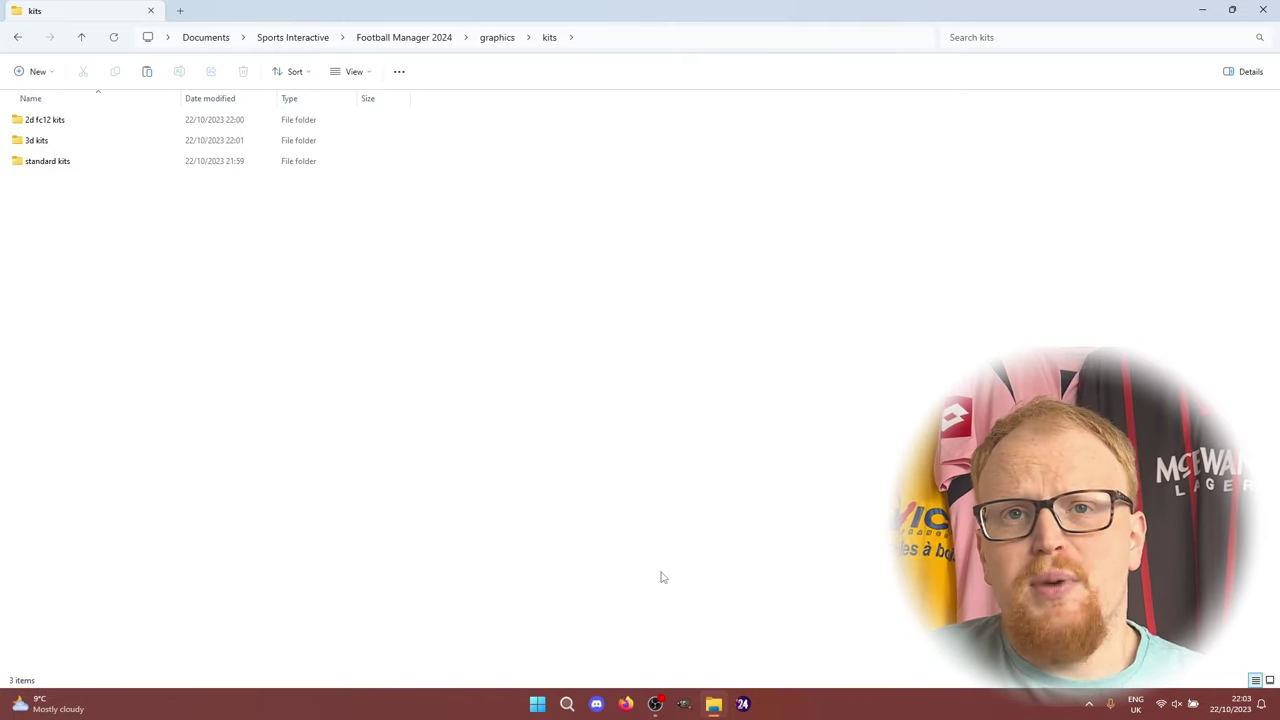
Switch to Firefox, download the FM24 Standard Kits Complete Pack 2024.01 from sortitoutsi, and return to the Football Manager Kits page.
click(625, 703)
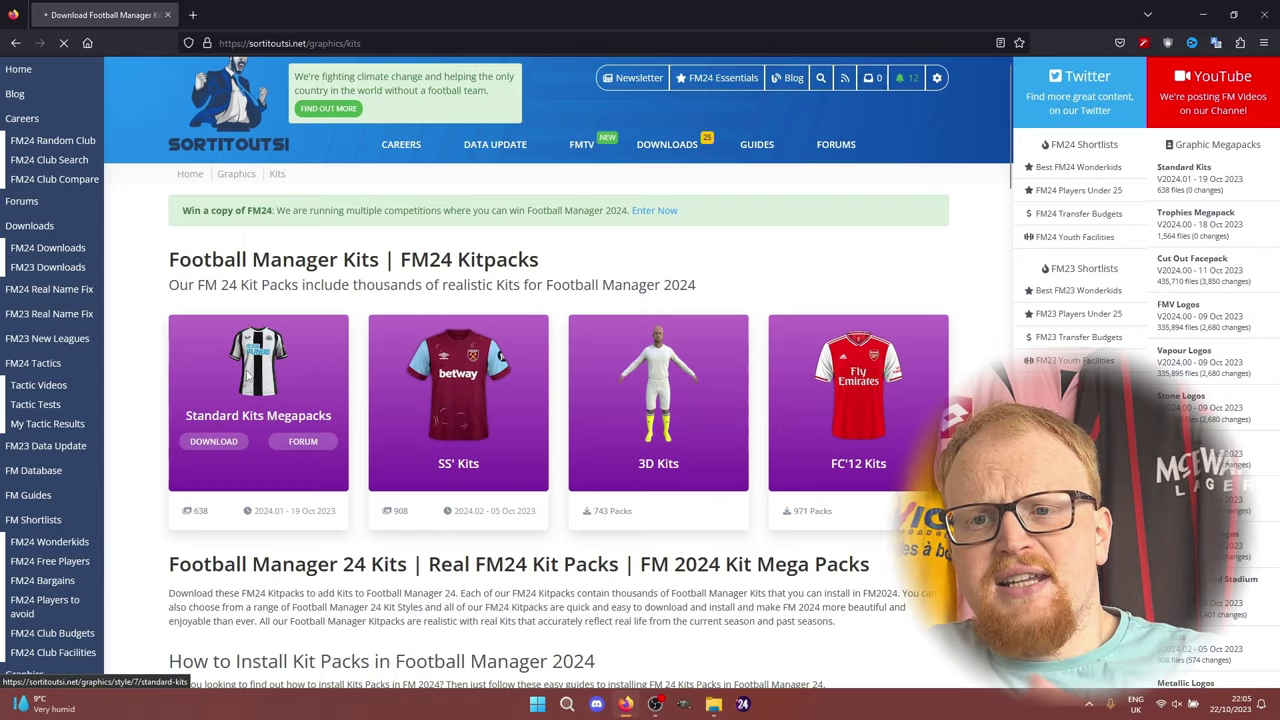
click(248, 375)
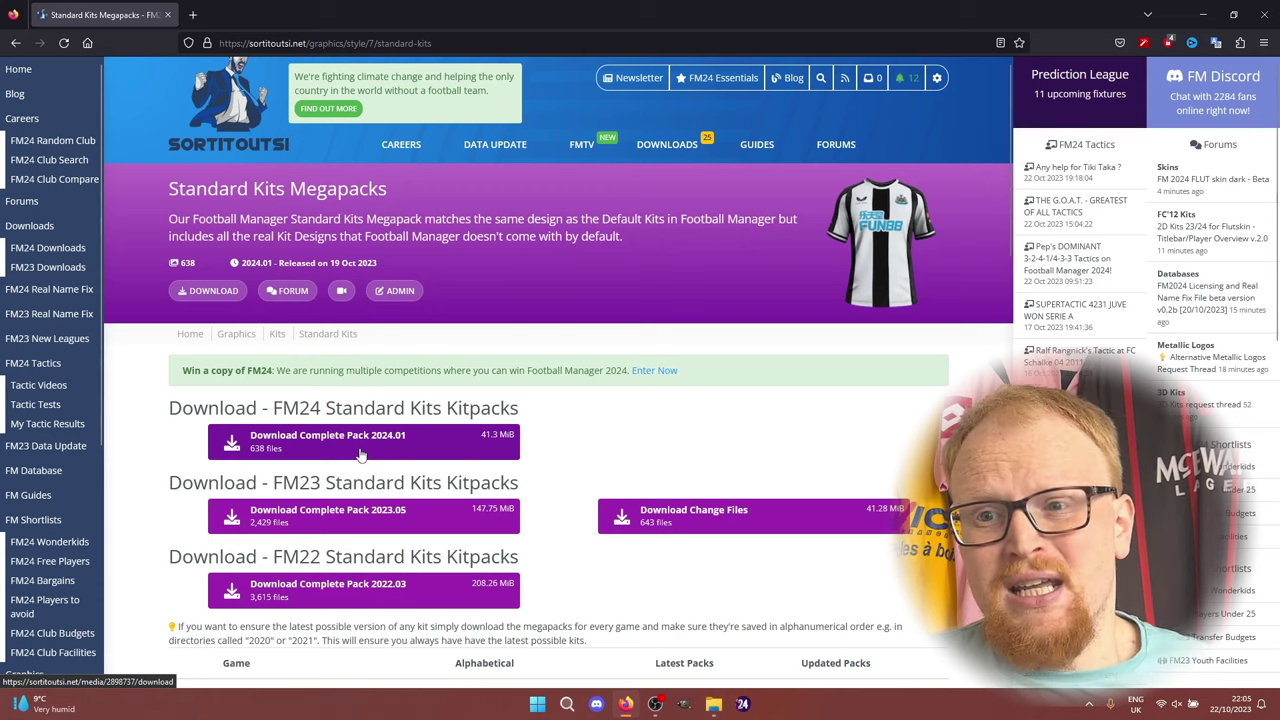
click(362, 455)
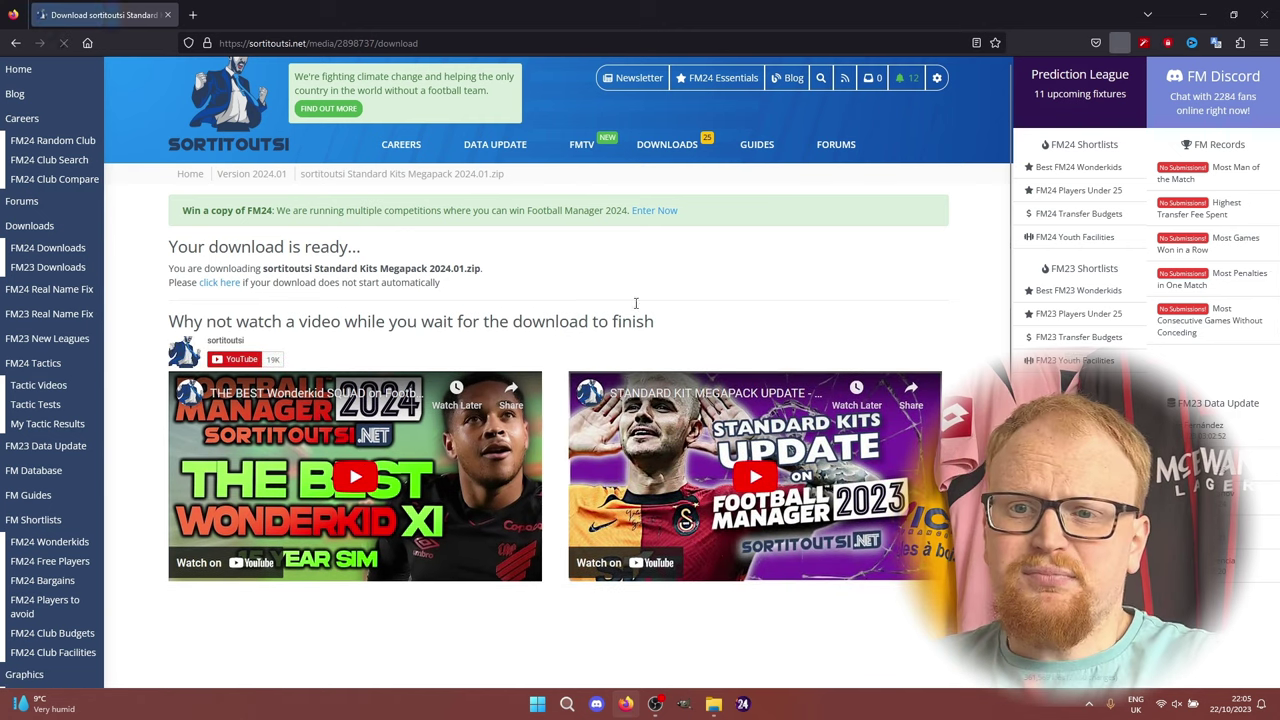
mouse_move(690, 150)
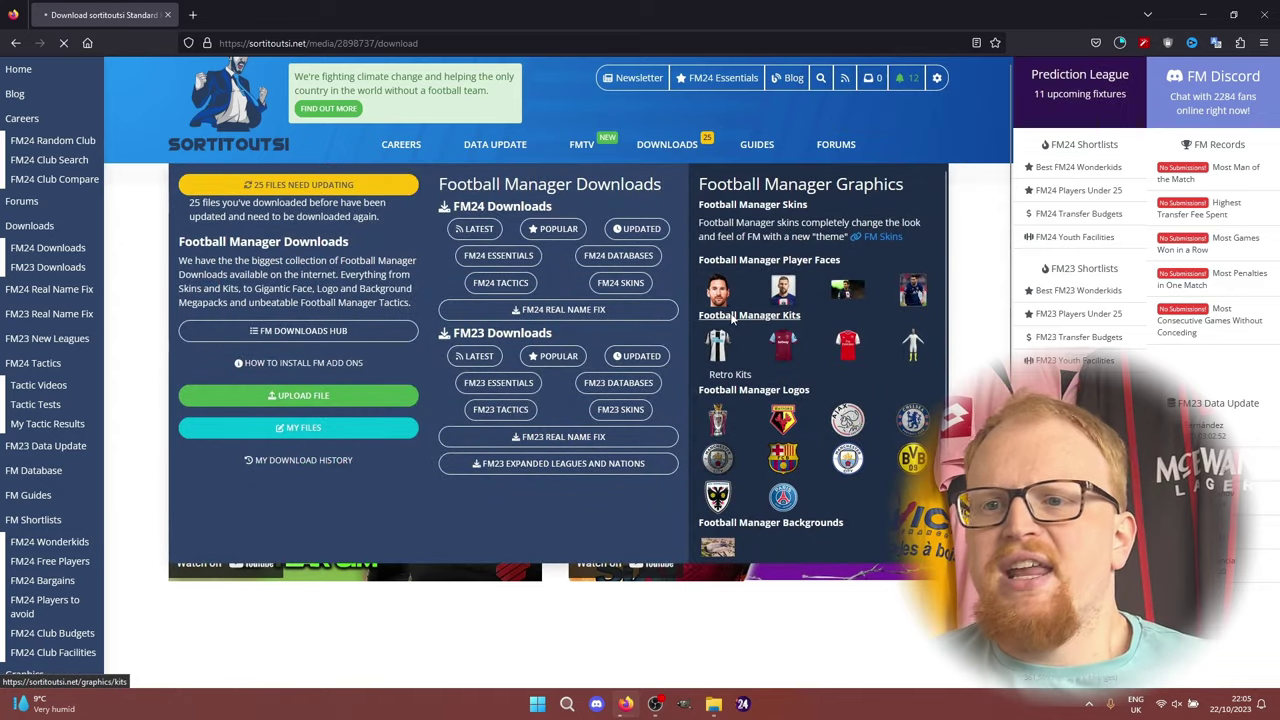
click(731, 318)
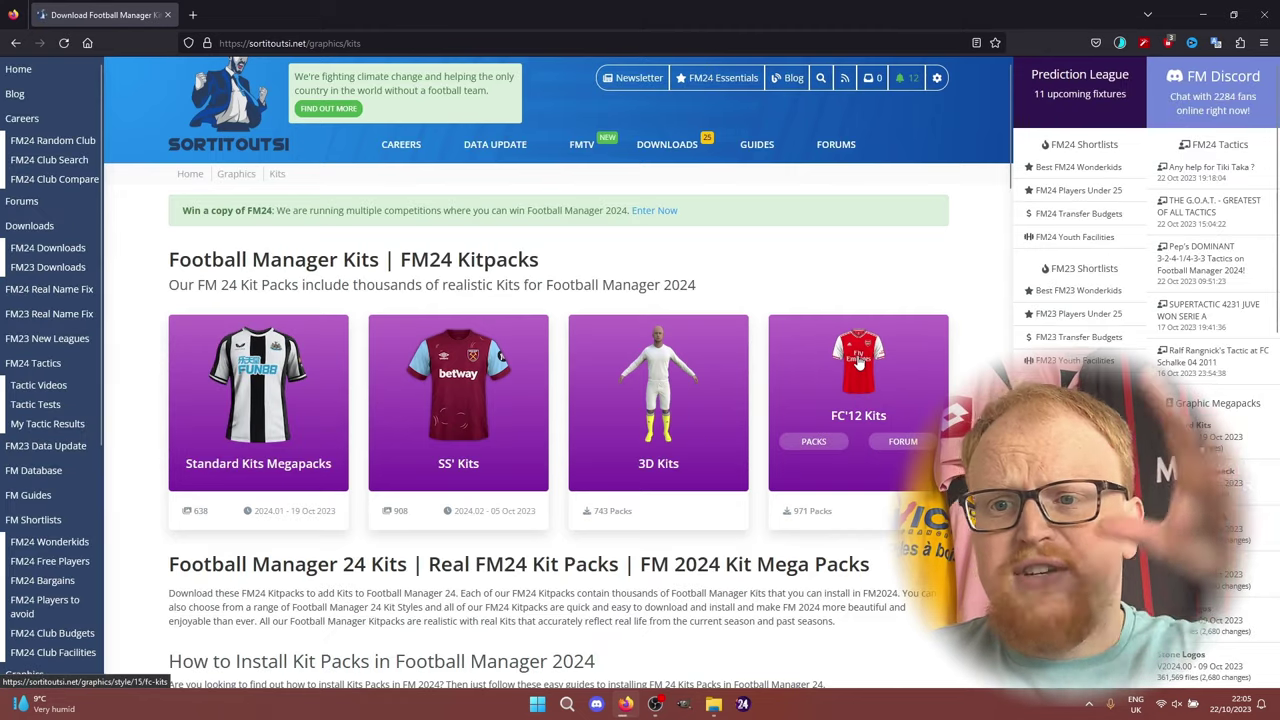
Download the FC'12 England – Premier League 2023/24 [v2.5] pack from the FM24 FC'12 Kits packs.
click(858, 360)
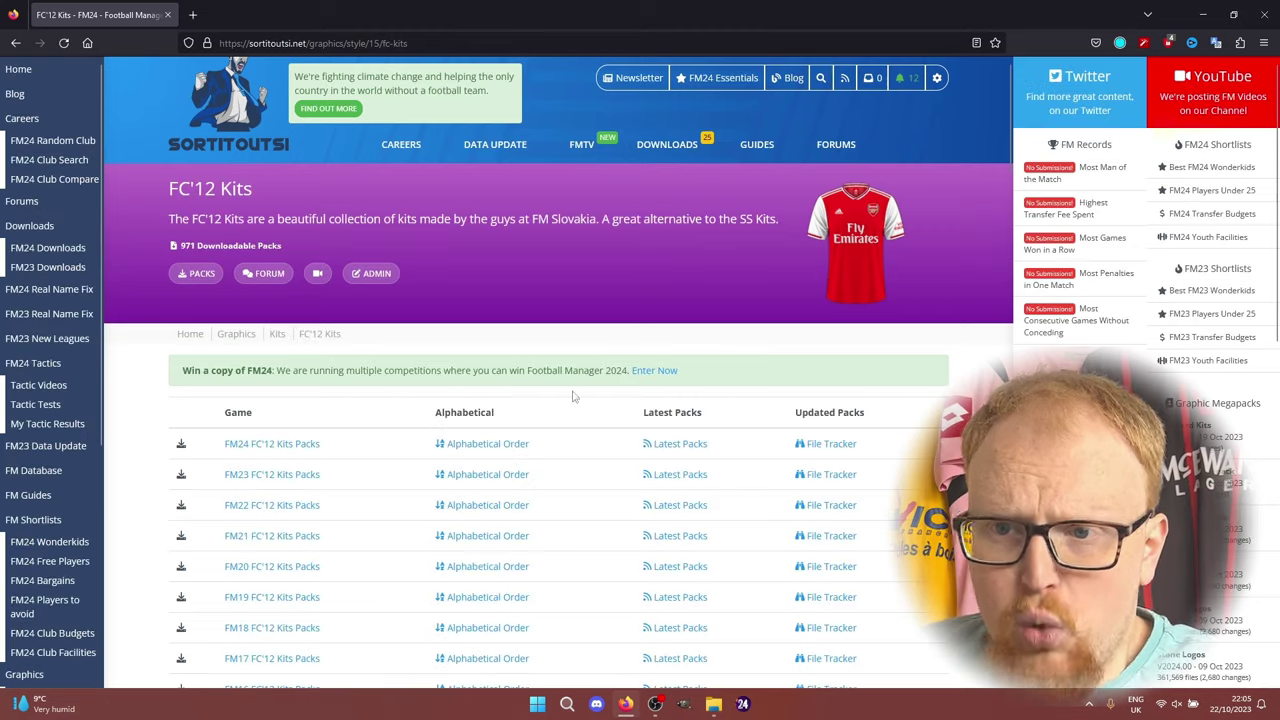
click(251, 451)
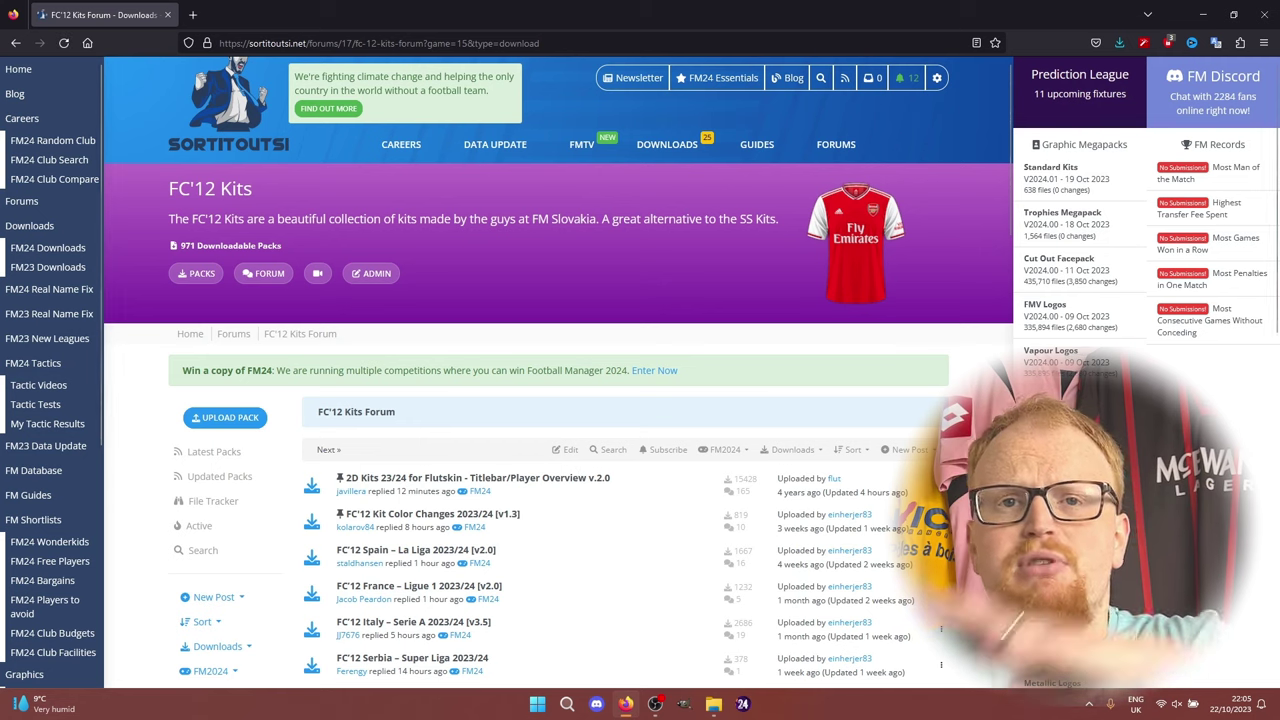
scroll(563, 372, down, 2)
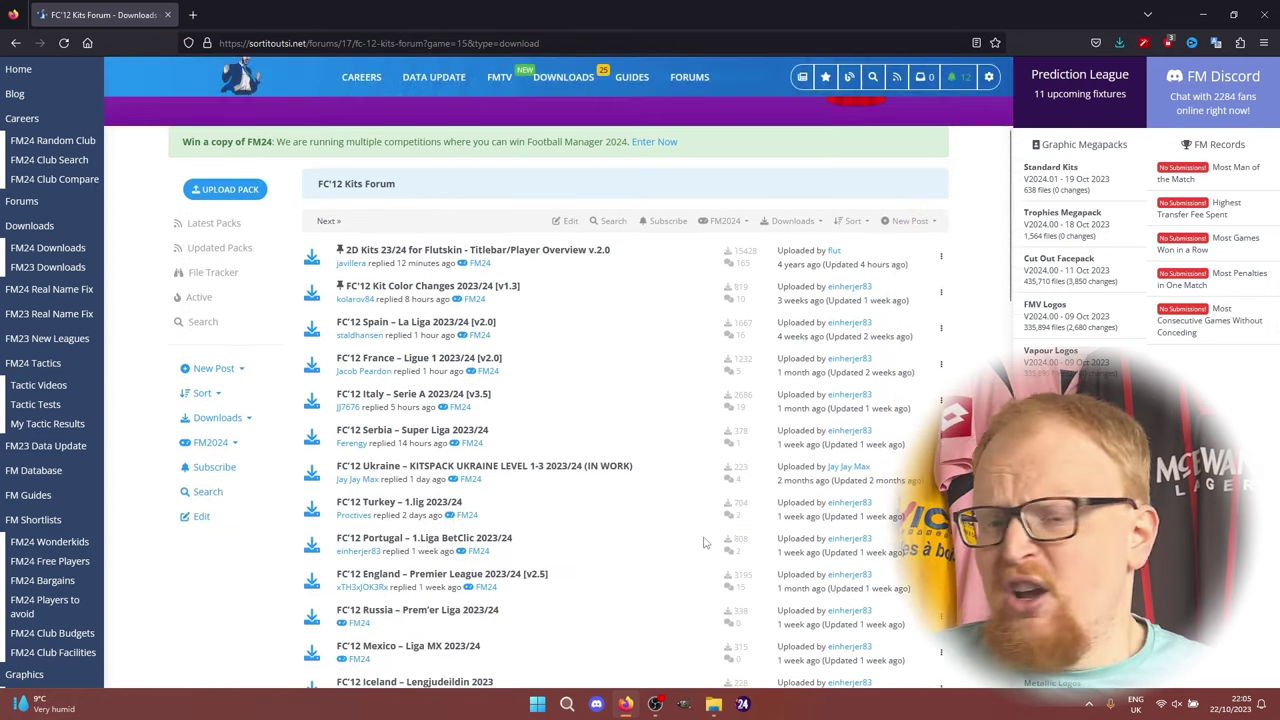
click(366, 578)
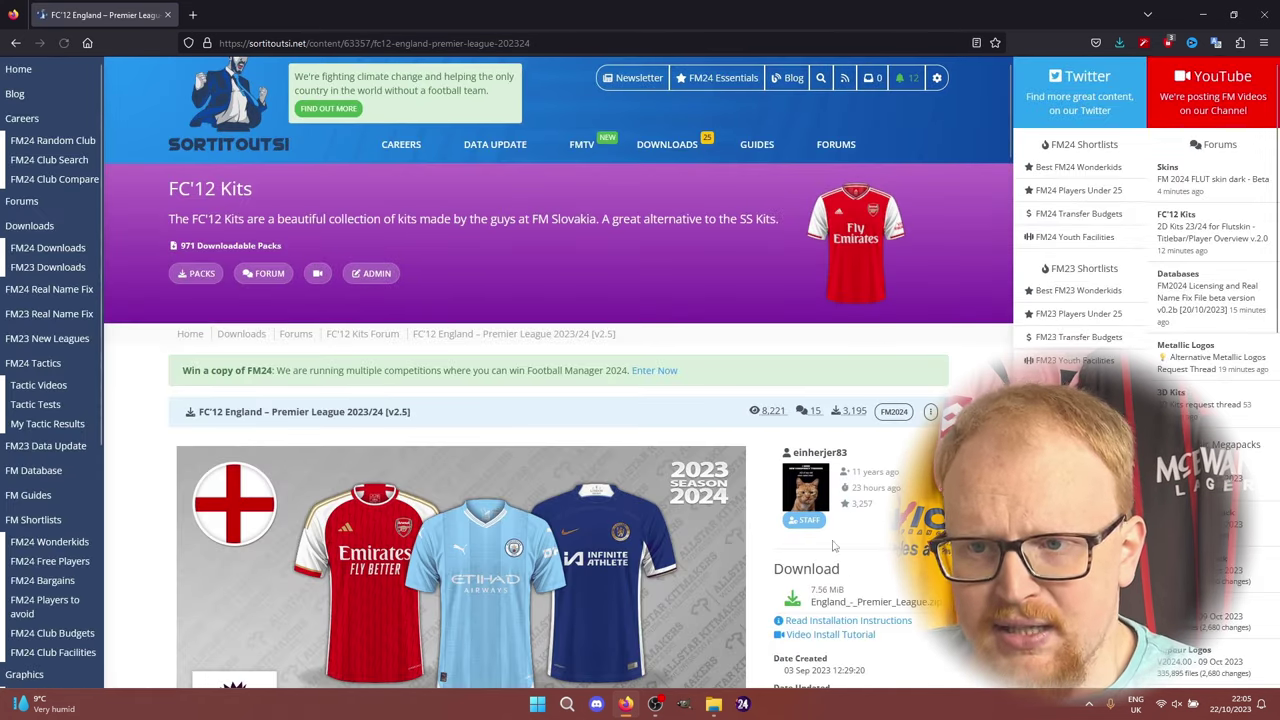
click(851, 601)
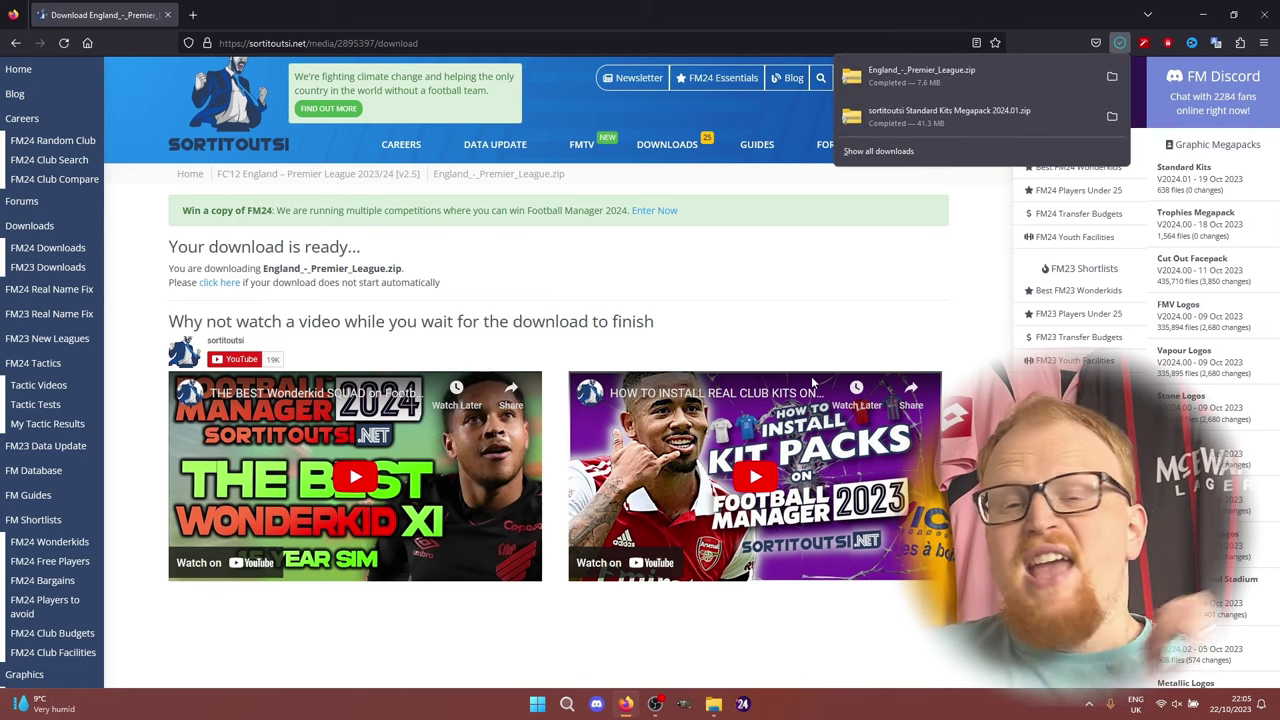
Return to the FC'12 England – Premier League 2023/24 page and read the pack's description and notices.
click(16, 43)
click(16, 44)
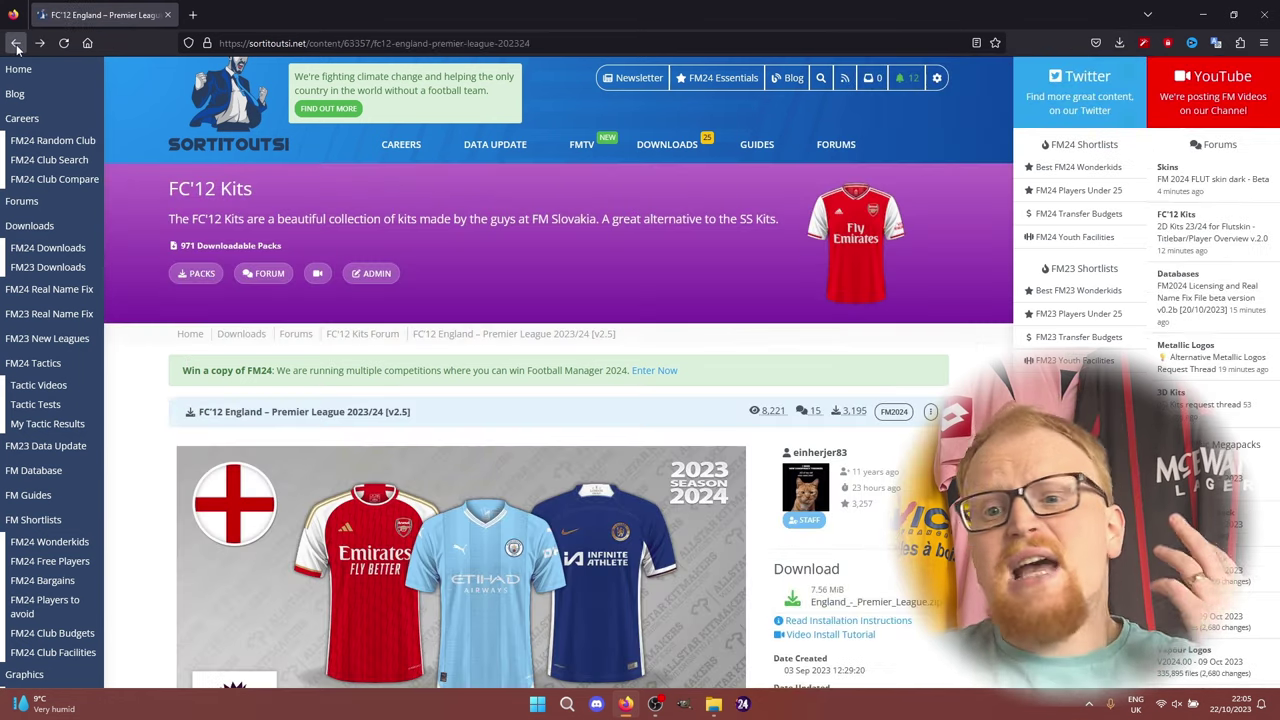
scroll(171, 461, down, 4)
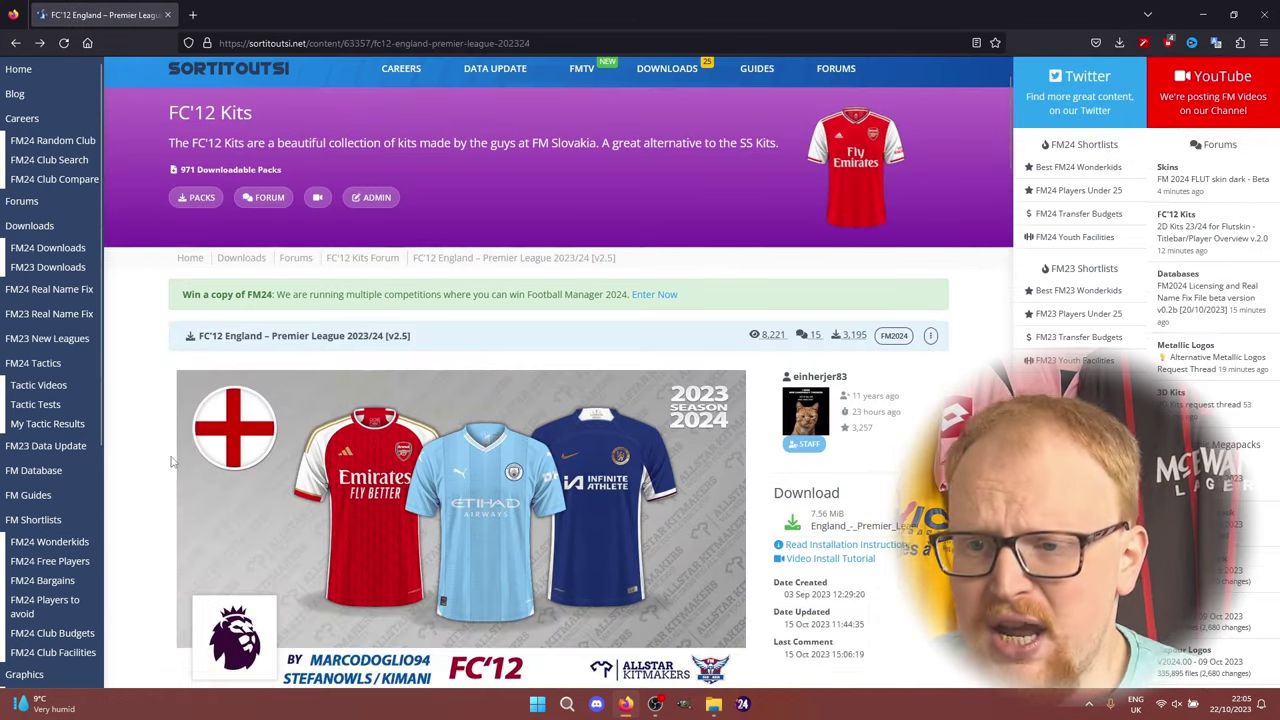
scroll(171, 461, down, 1)
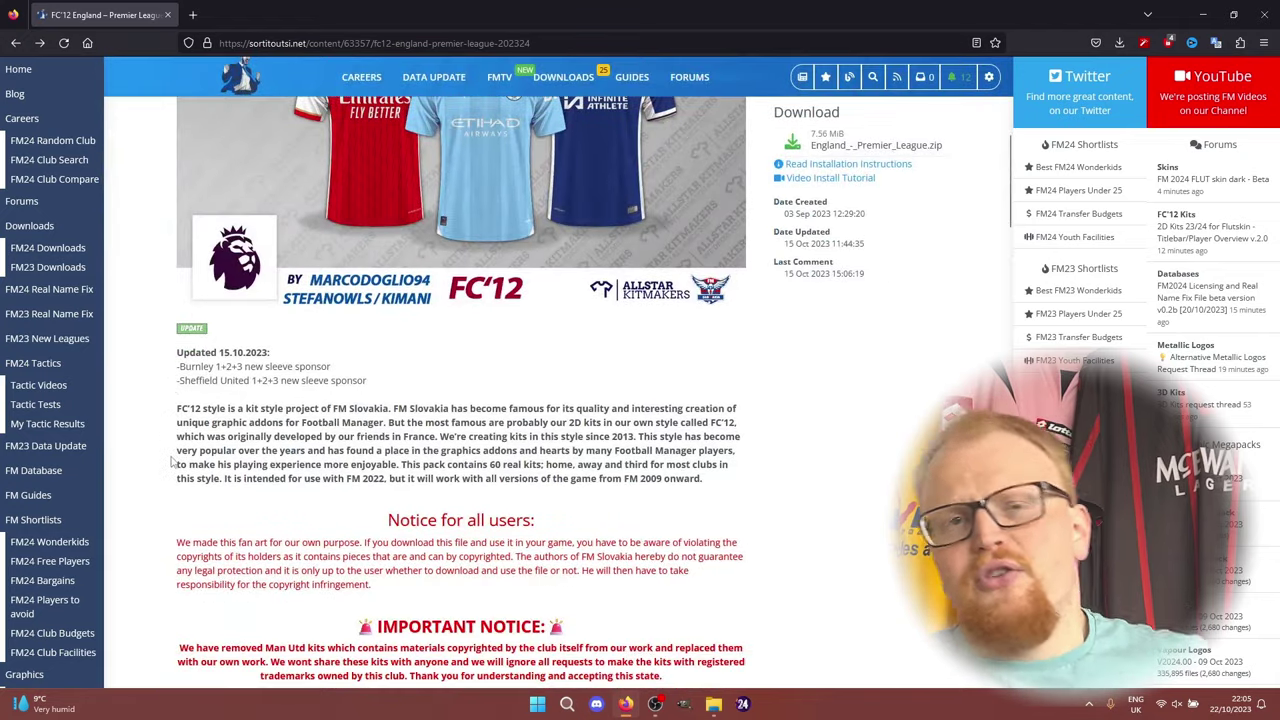
scroll(171, 461, down, 1)
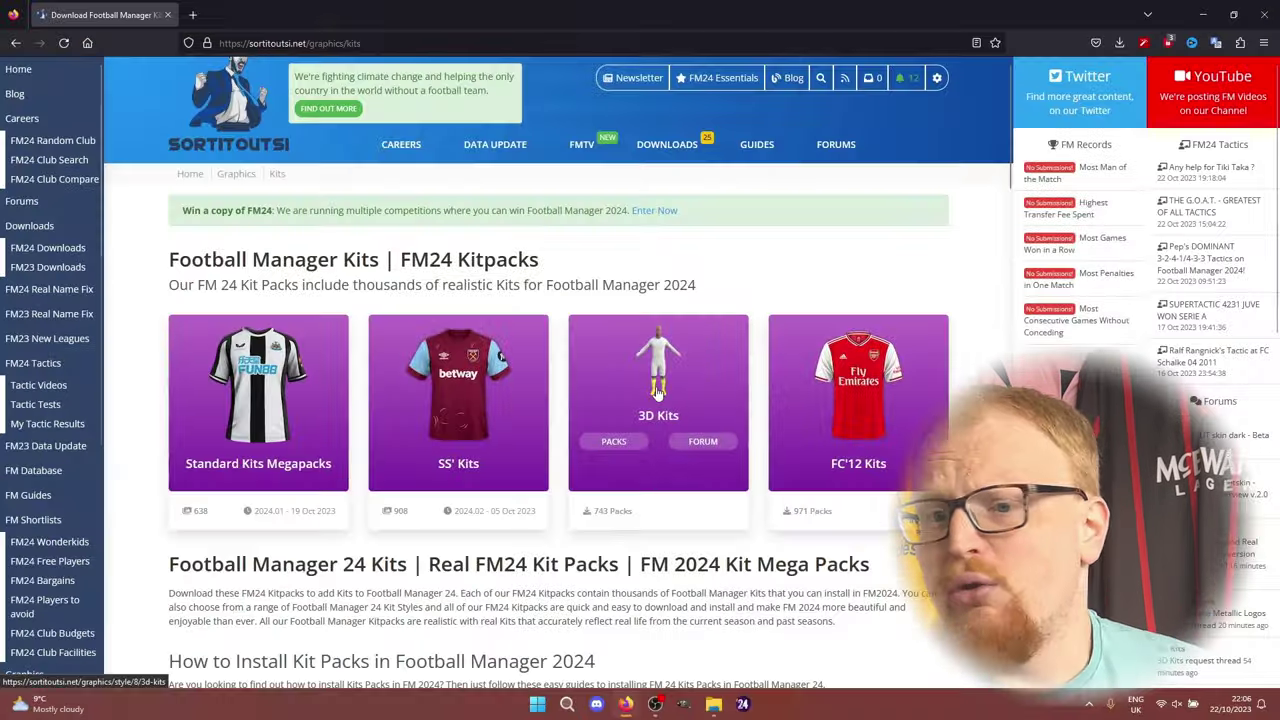
Download the England - English Leagues Level 1-6 3D'2023/24 pack from the FM24 3D Kits packs.
click(658, 392)
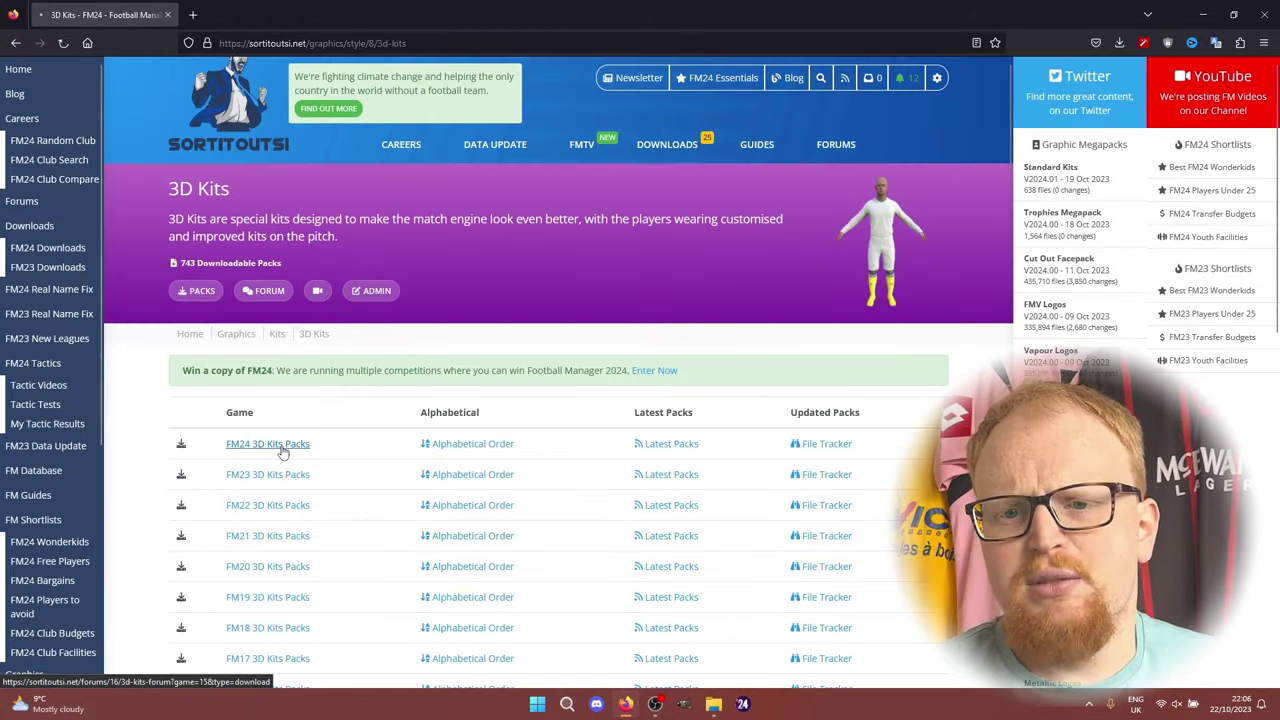
click(283, 452)
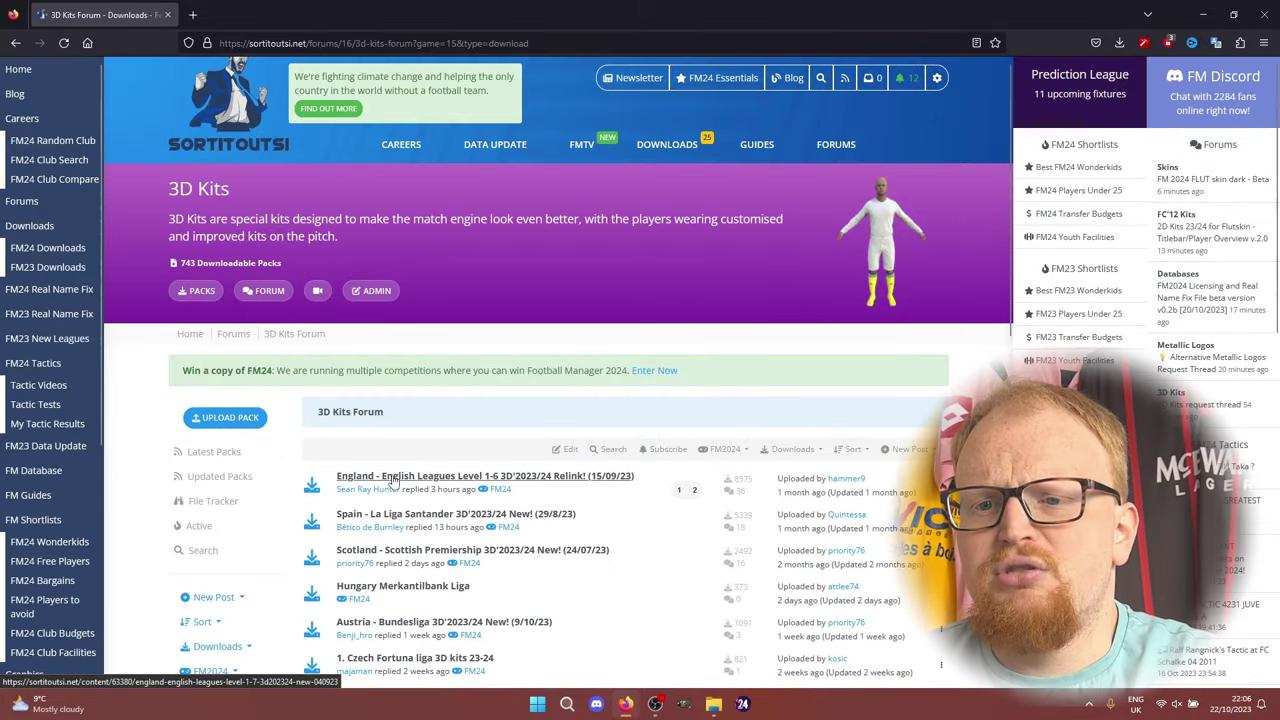
click(395, 481)
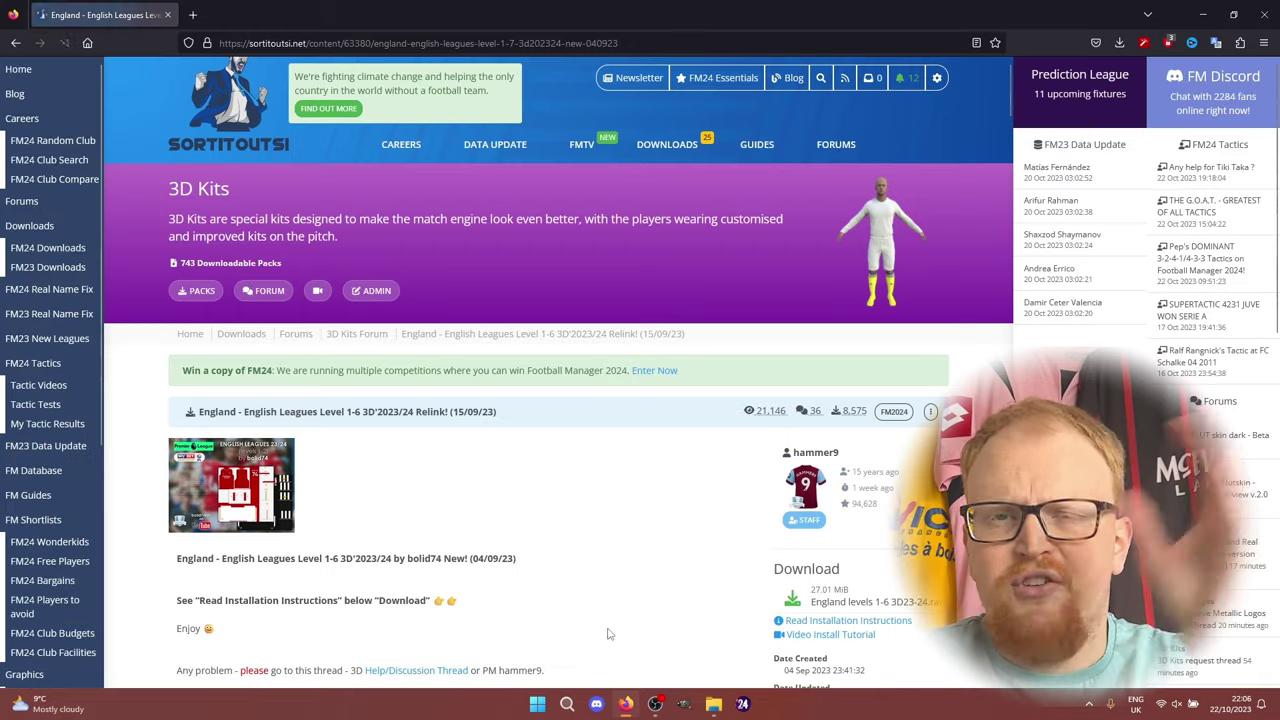
scroll(612, 585, down, 3)
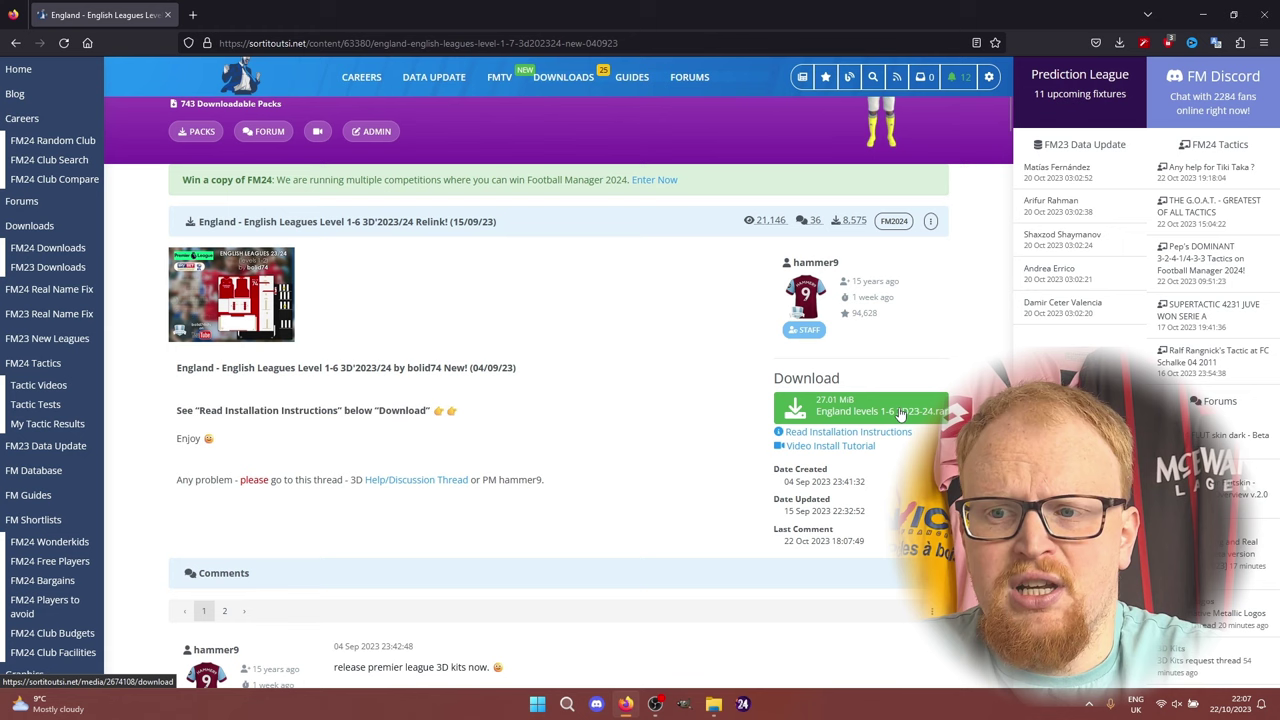
click(901, 412)
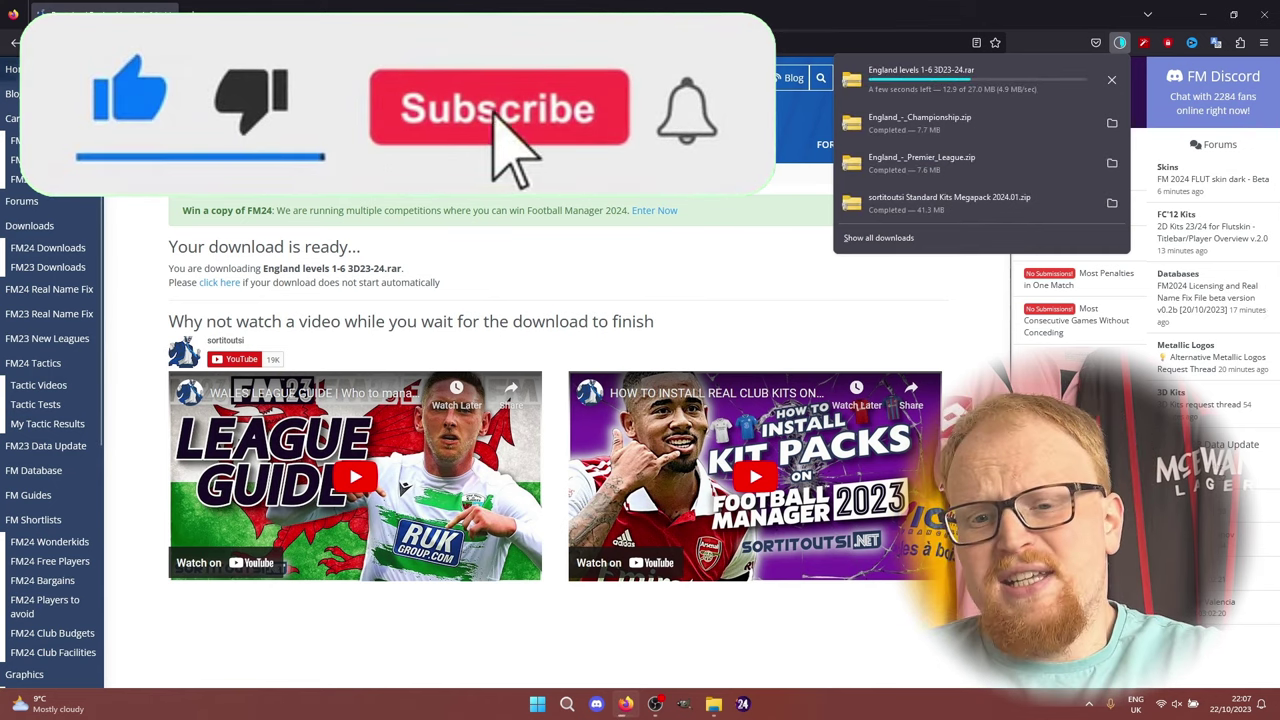
Browse the FM24 3D Kits packs in alphabetical order.
mouse_move(700, 144)
click(912, 345)
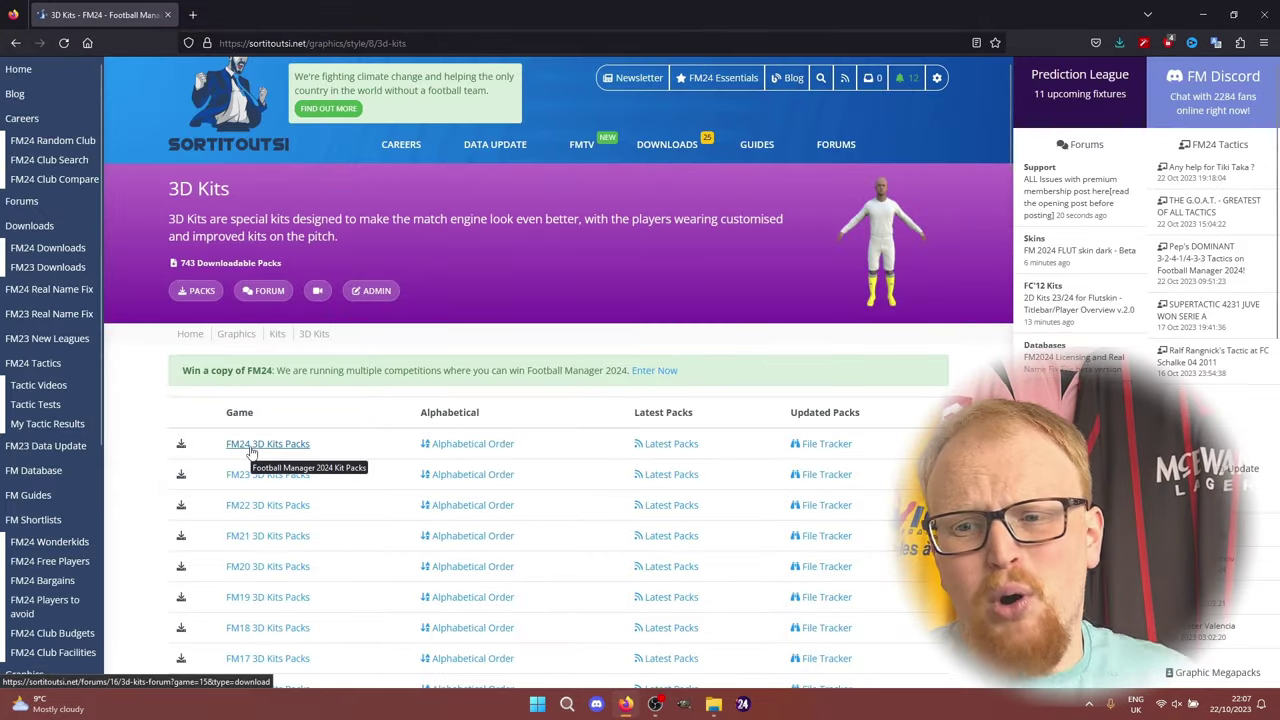
click(475, 448)
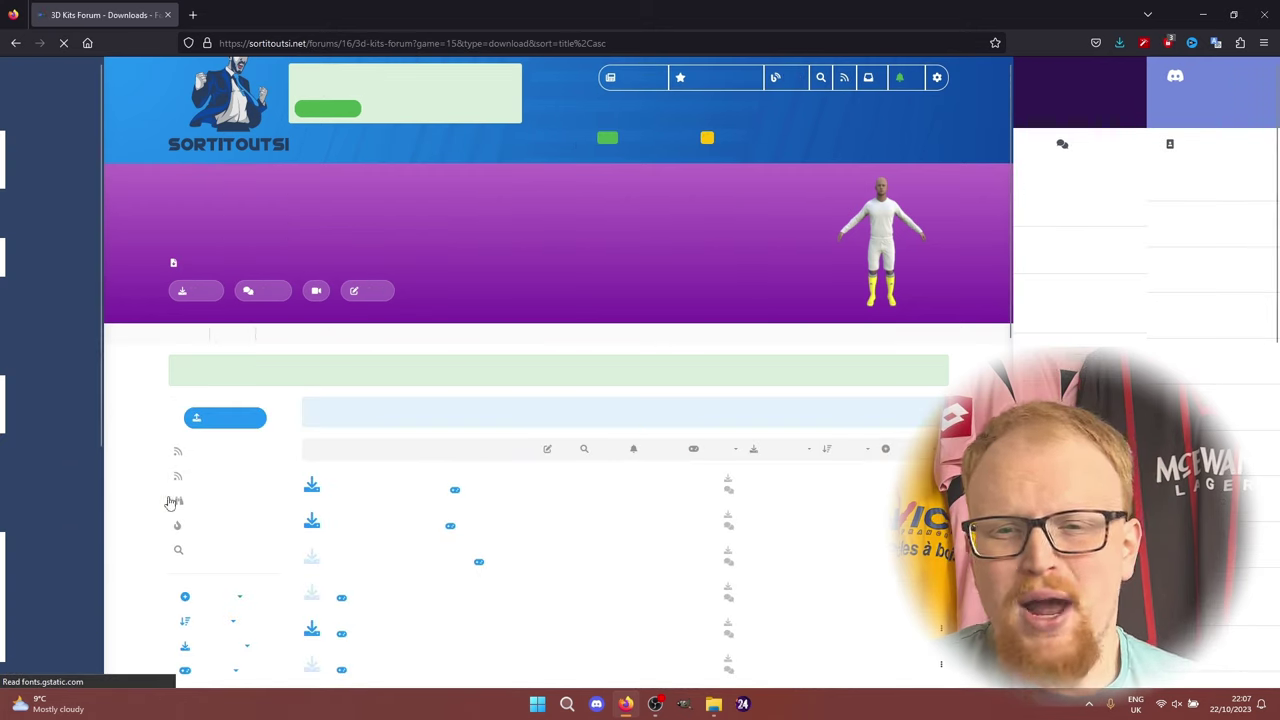
scroll(140, 505, down, 3)
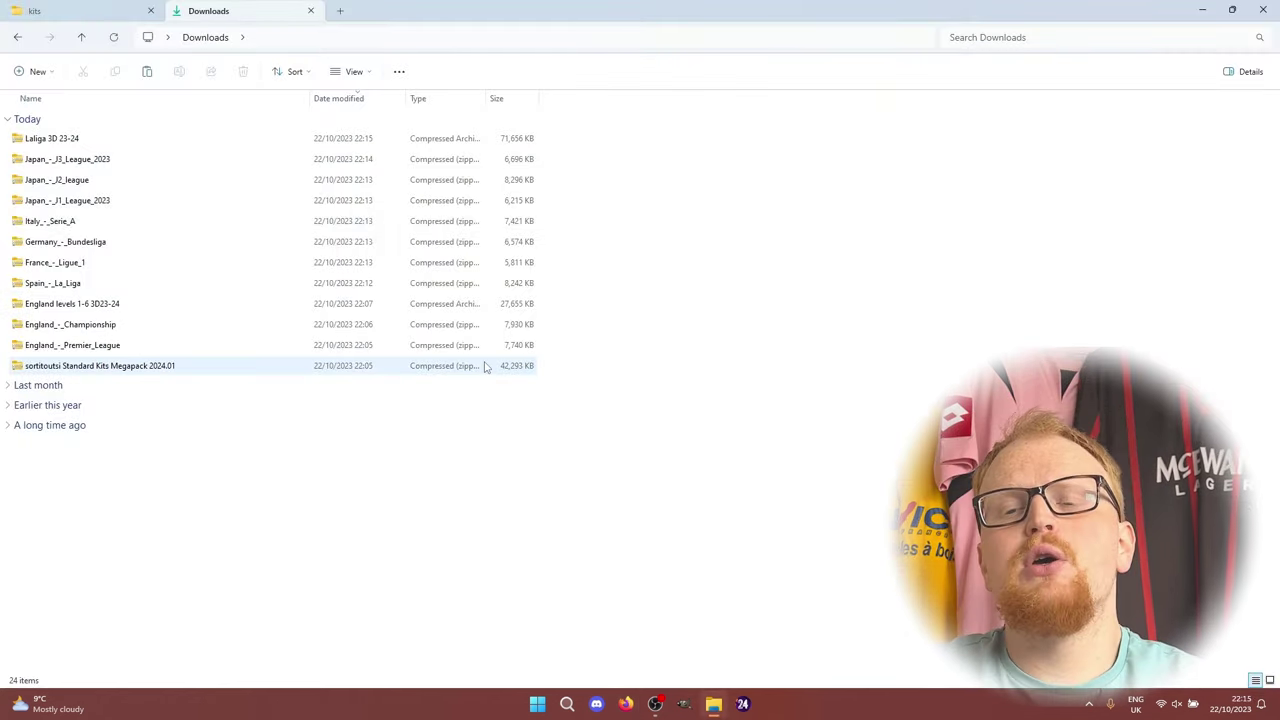
Extract all of today's kit pack archives in Downloads into separate folders of their own with 7-Zip.
click(485, 366)
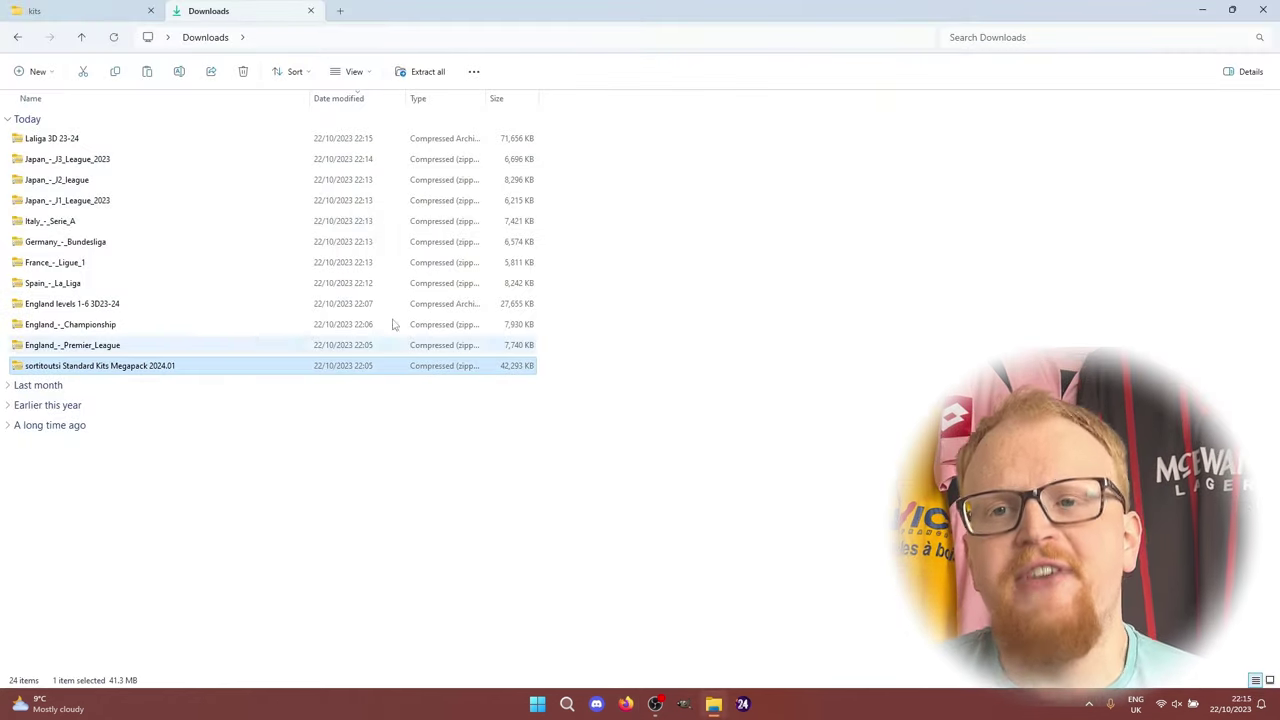
shift+click(125, 147)
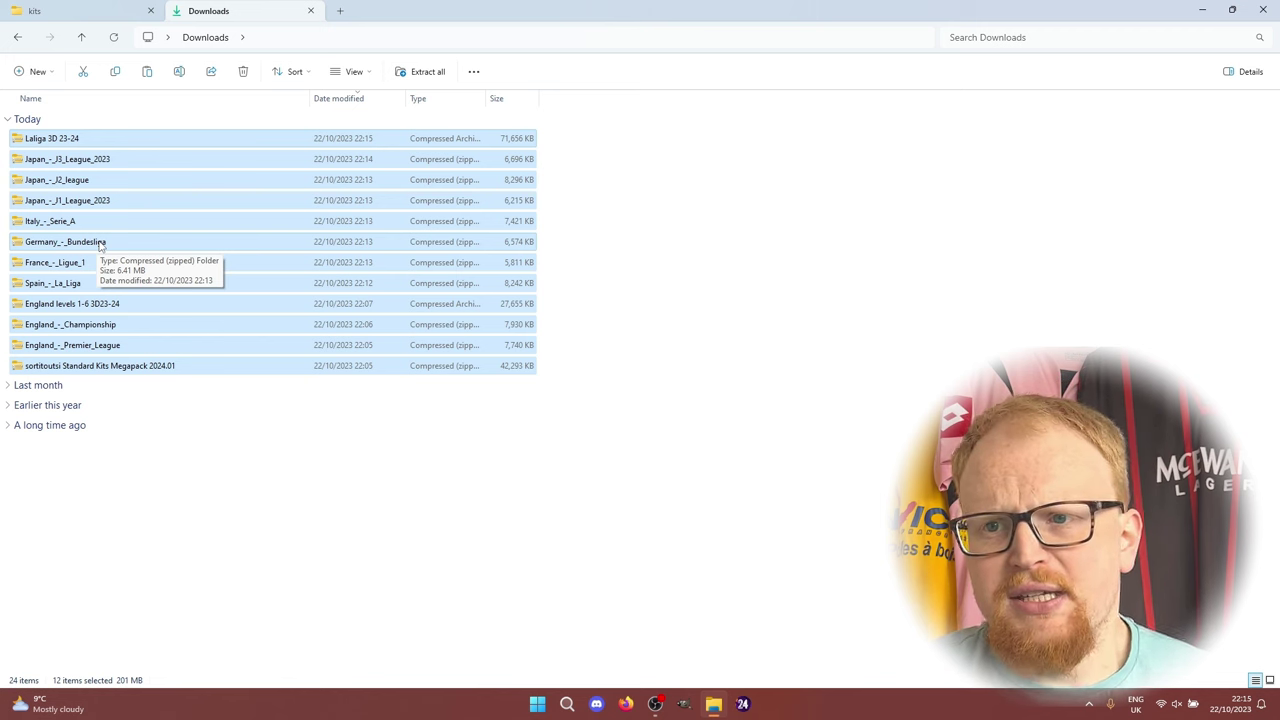
right_click(100, 245)
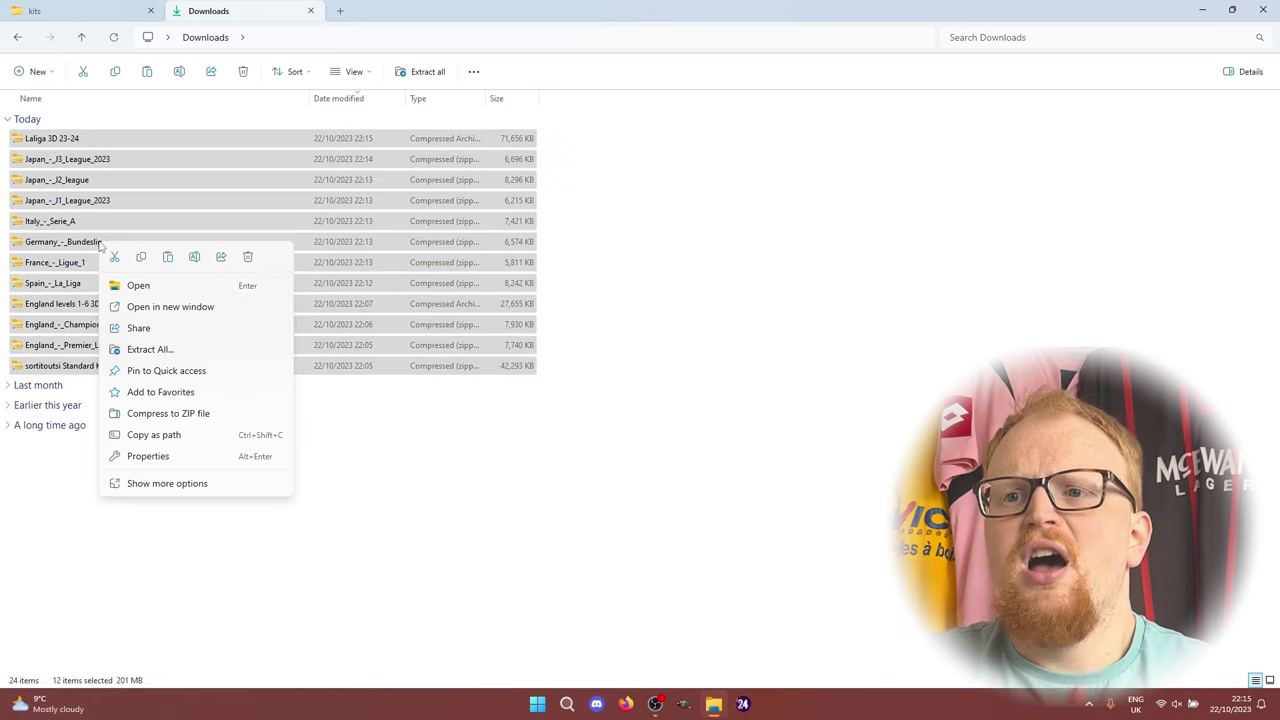
click(166, 483)
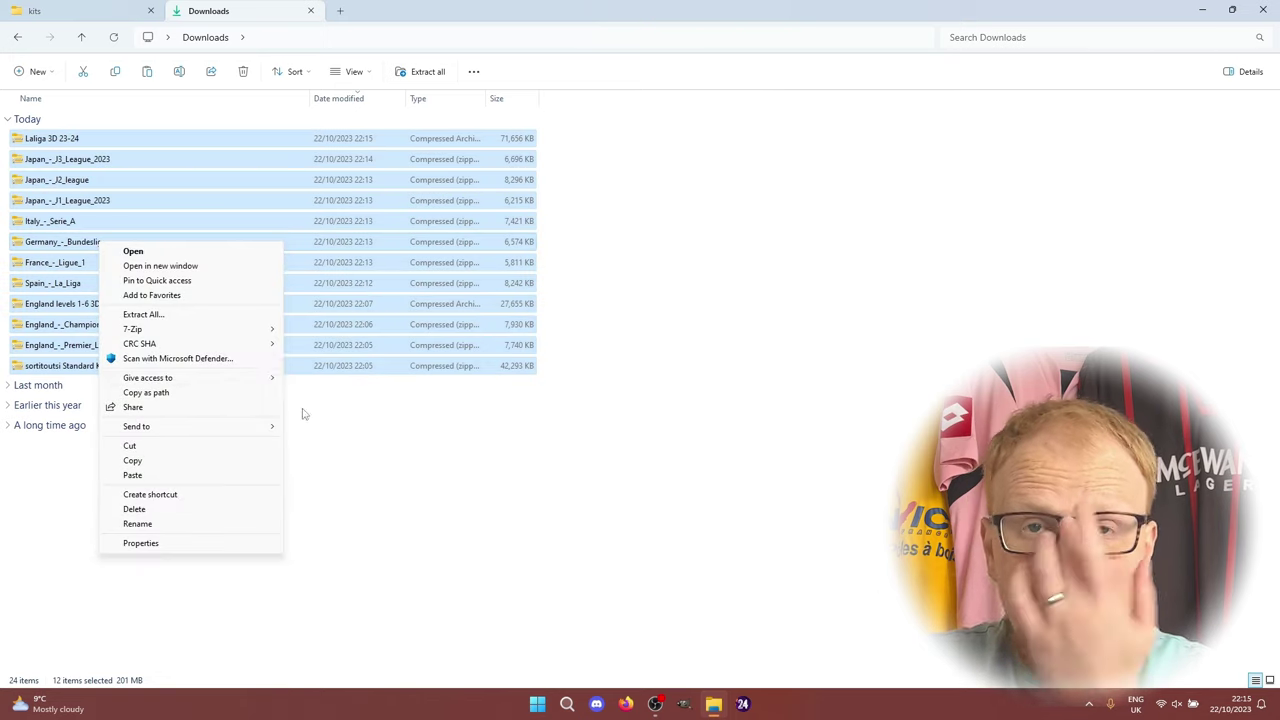
mouse_move(270, 330)
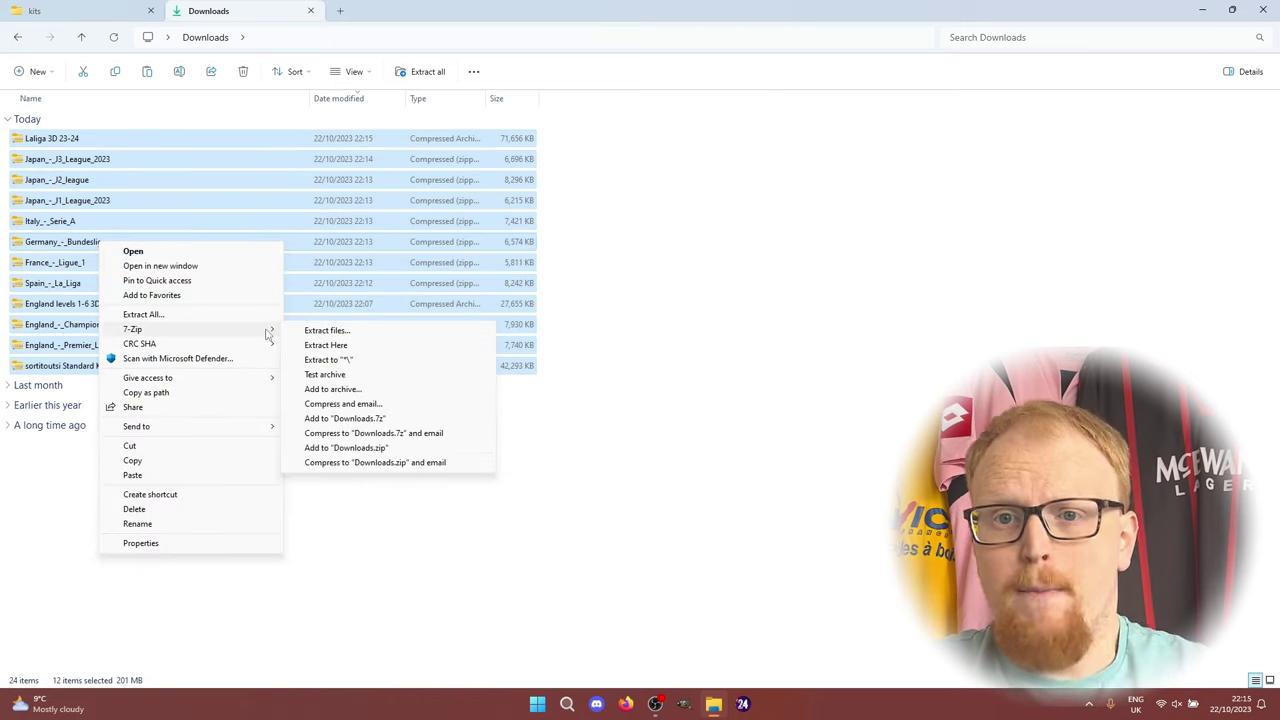
click(363, 364)
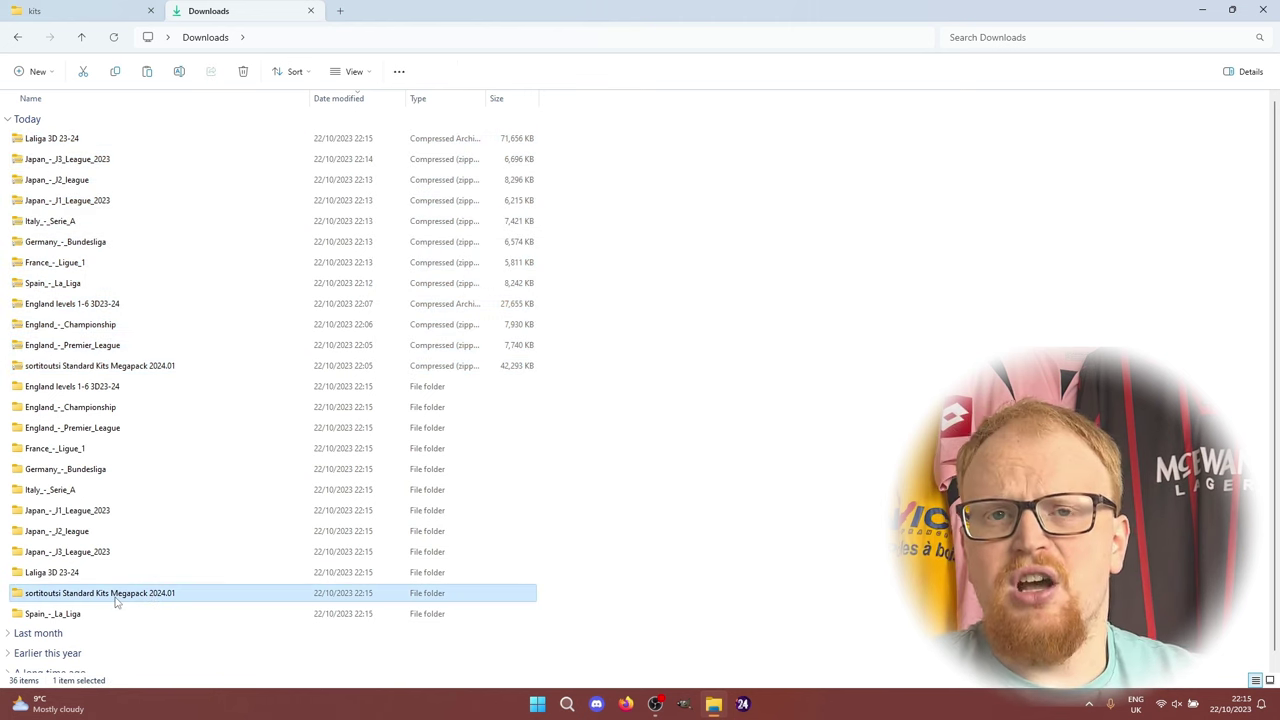
Copy all files from the Standard Kits Megapack 2024.01 graphics folder into the Football Manager 2024 standard kits folder.
double_click(120, 593)
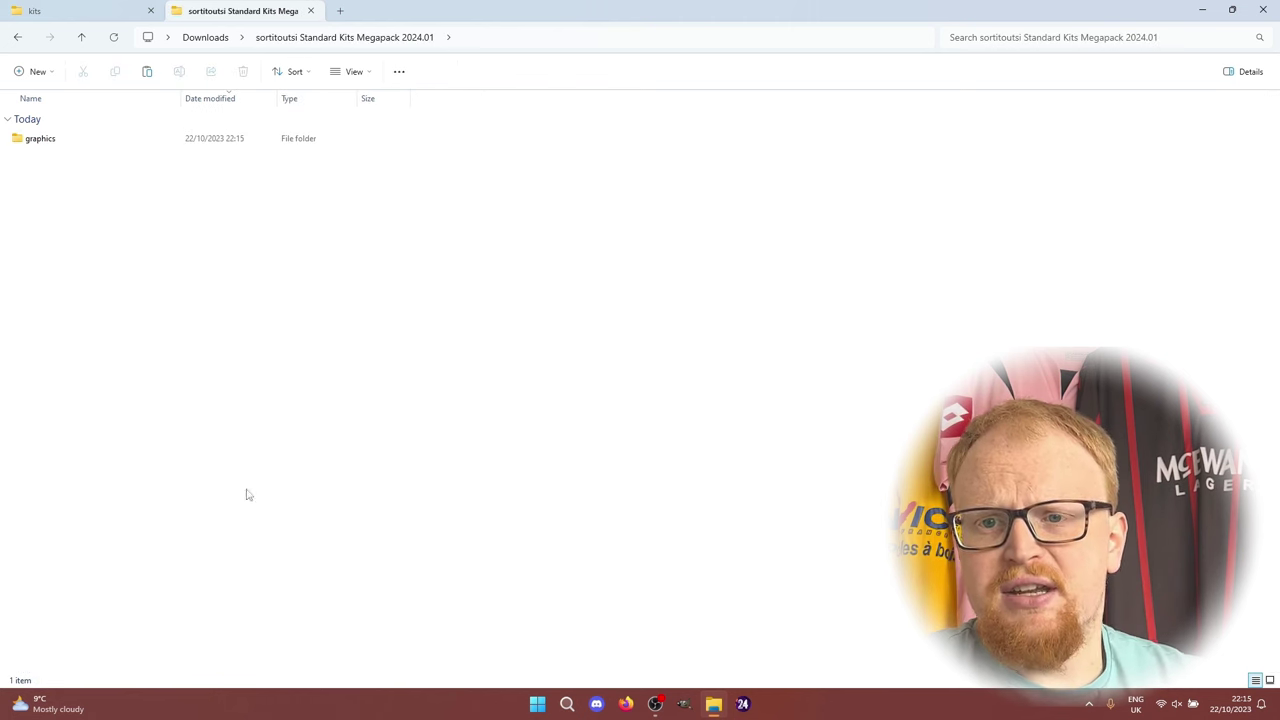
double_click(97, 145)
key(ctrl+a)
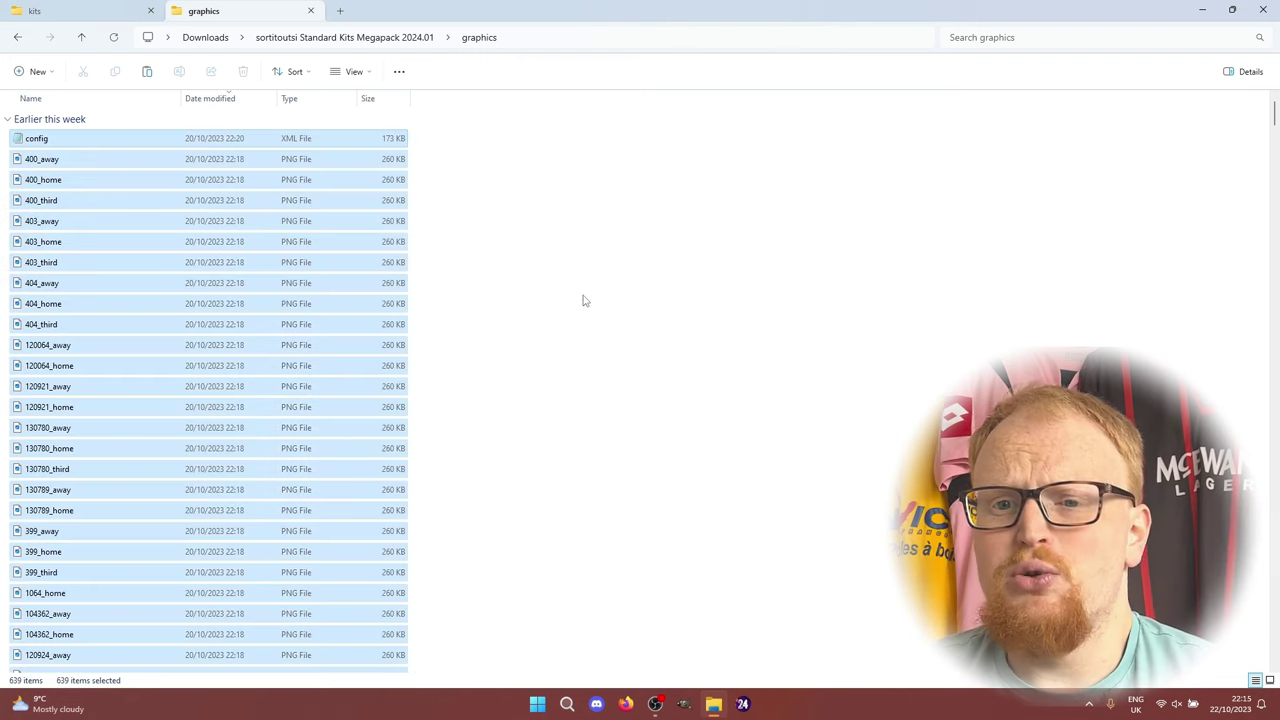
click(78, 6)
double_click(47, 162)
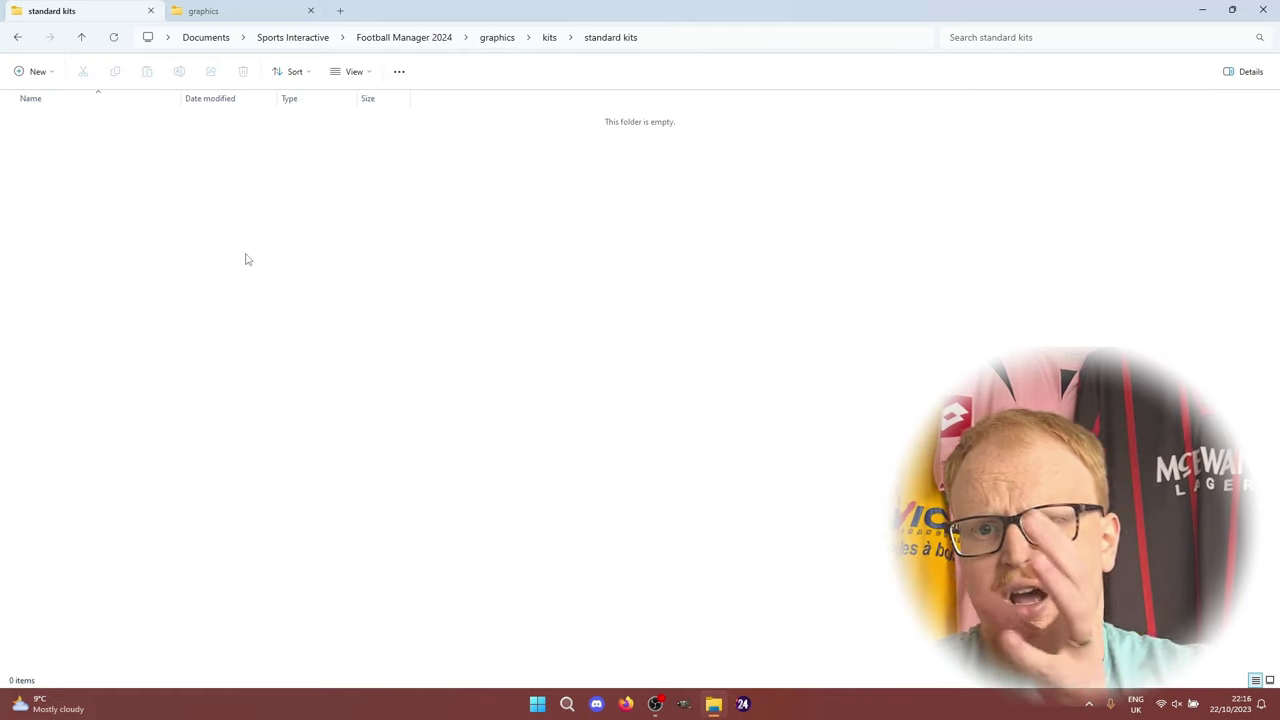
key(ctrl+v)
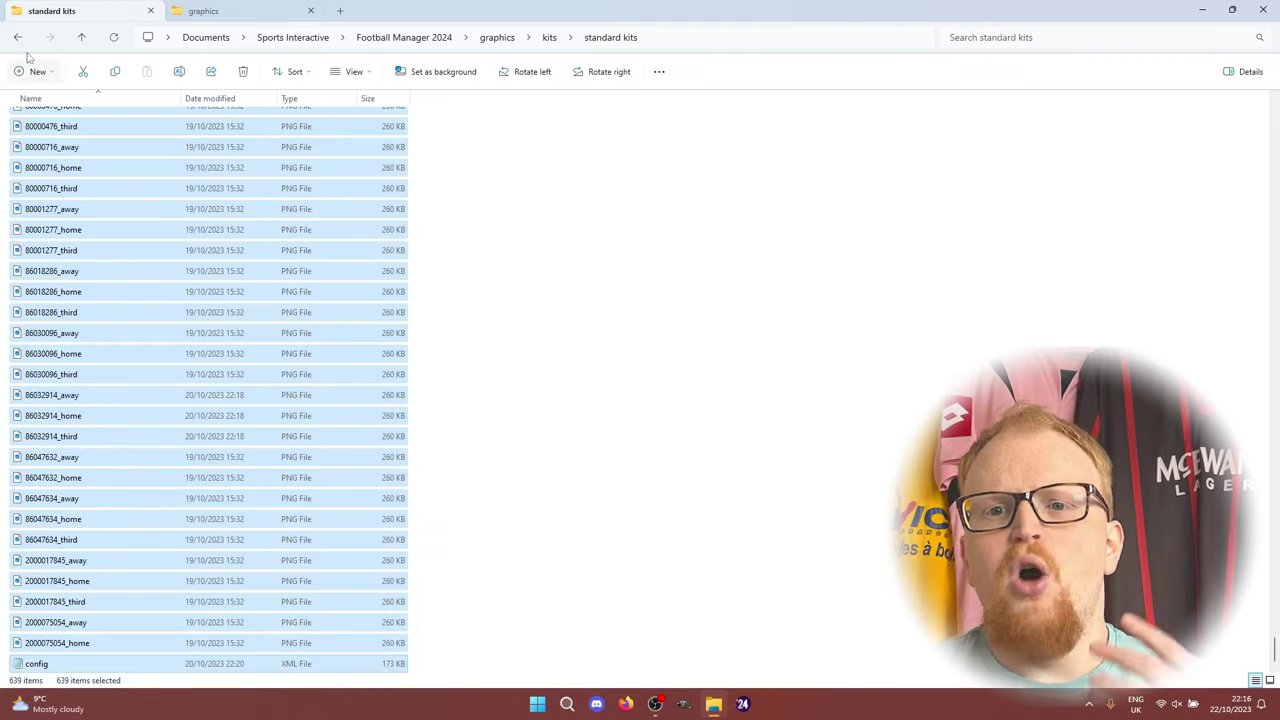
Examine the kit images in the standard kits folder and return to the kits folder.
click(83, 39)
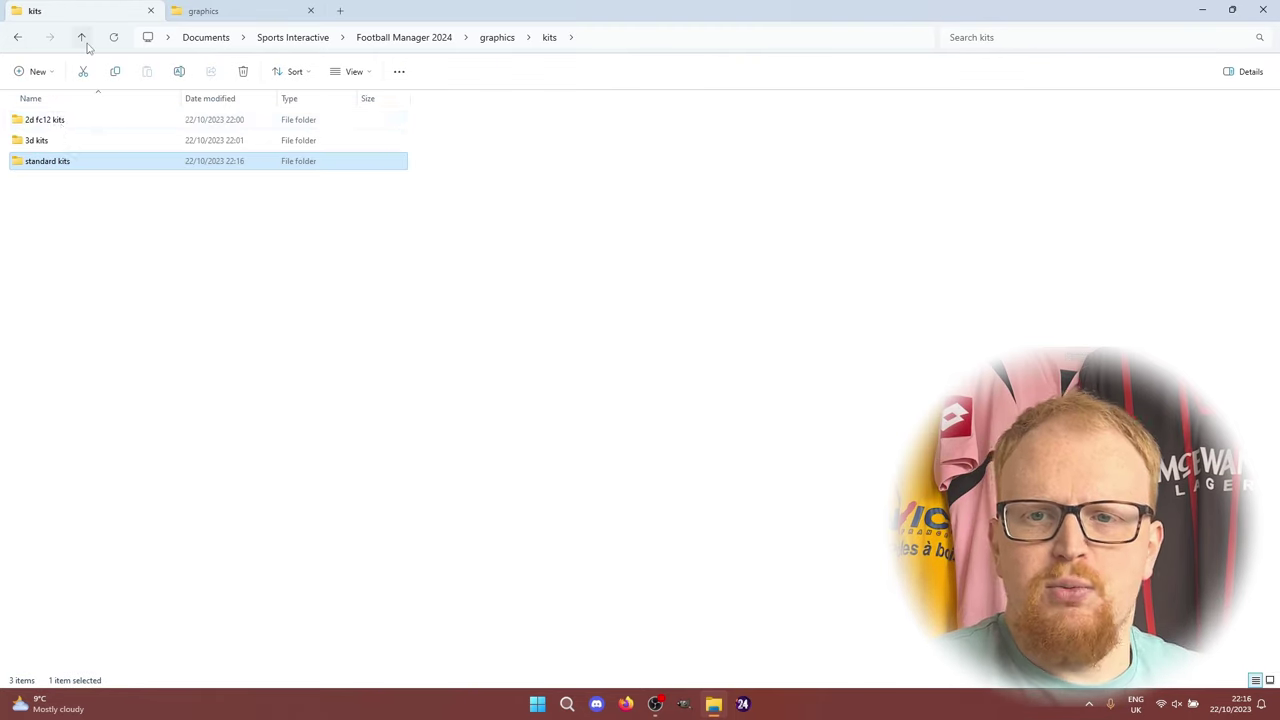
double_click(42, 161)
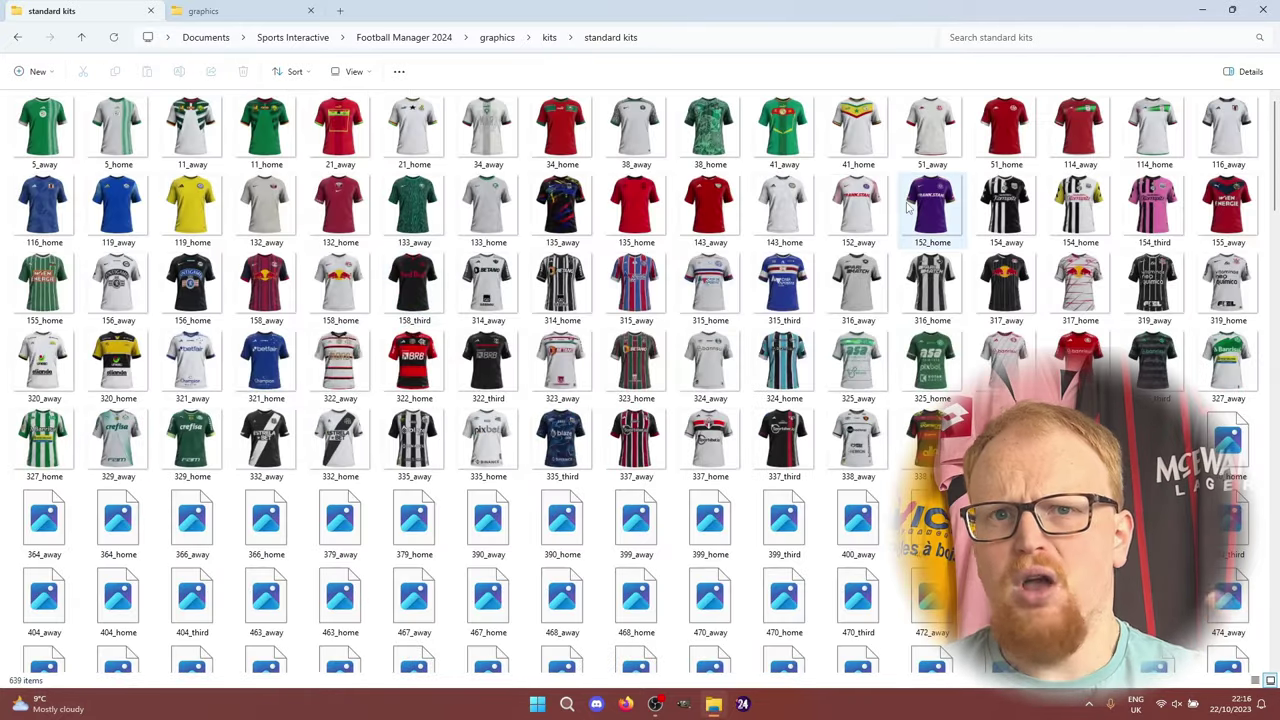
drag(1273, 148, 1272, 620)
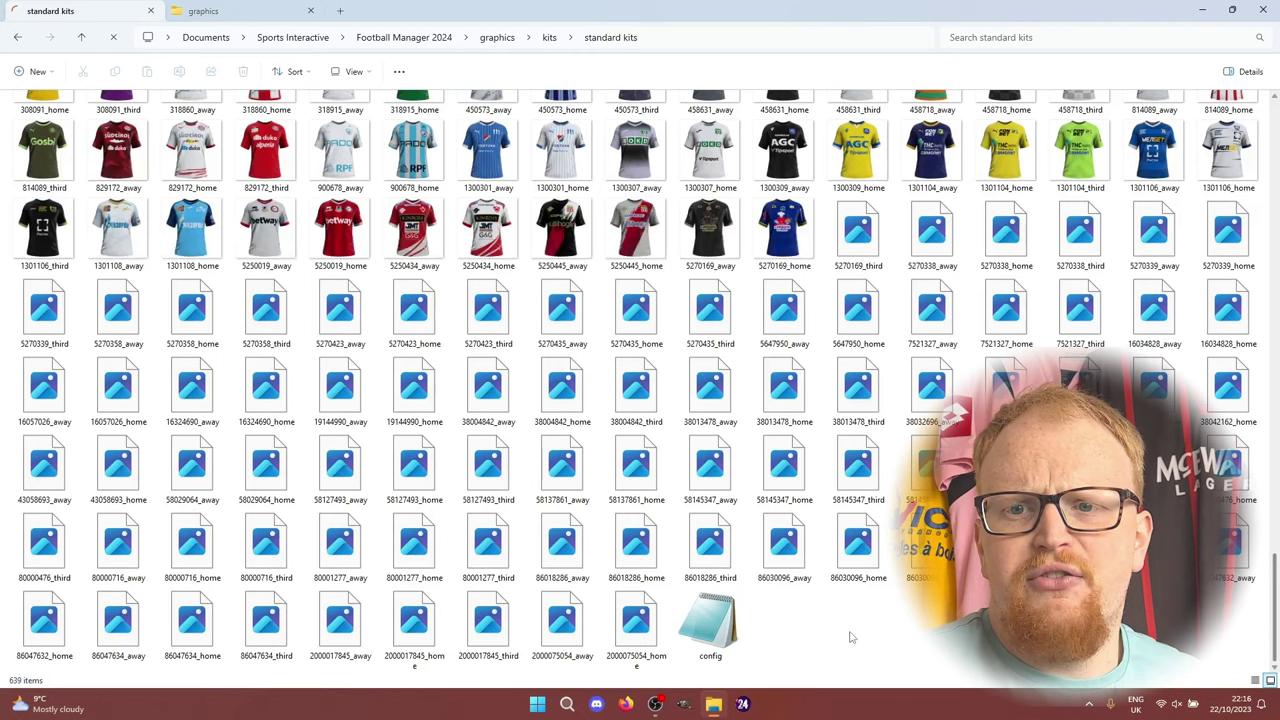
click(568, 38)
click(549, 42)
click(549, 38)
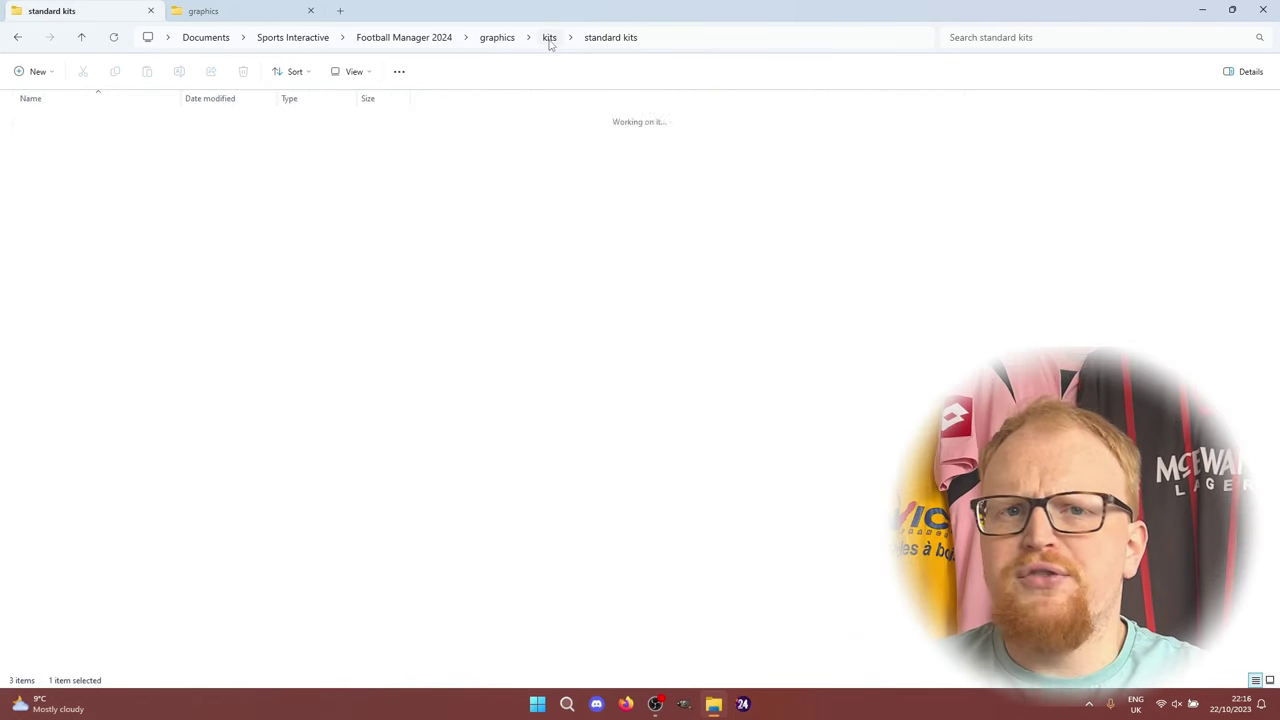
Move the England - Premier League folder from its extracted pack in Downloads into 2d fc12 kits > Europe > England.
double_click(78, 123)
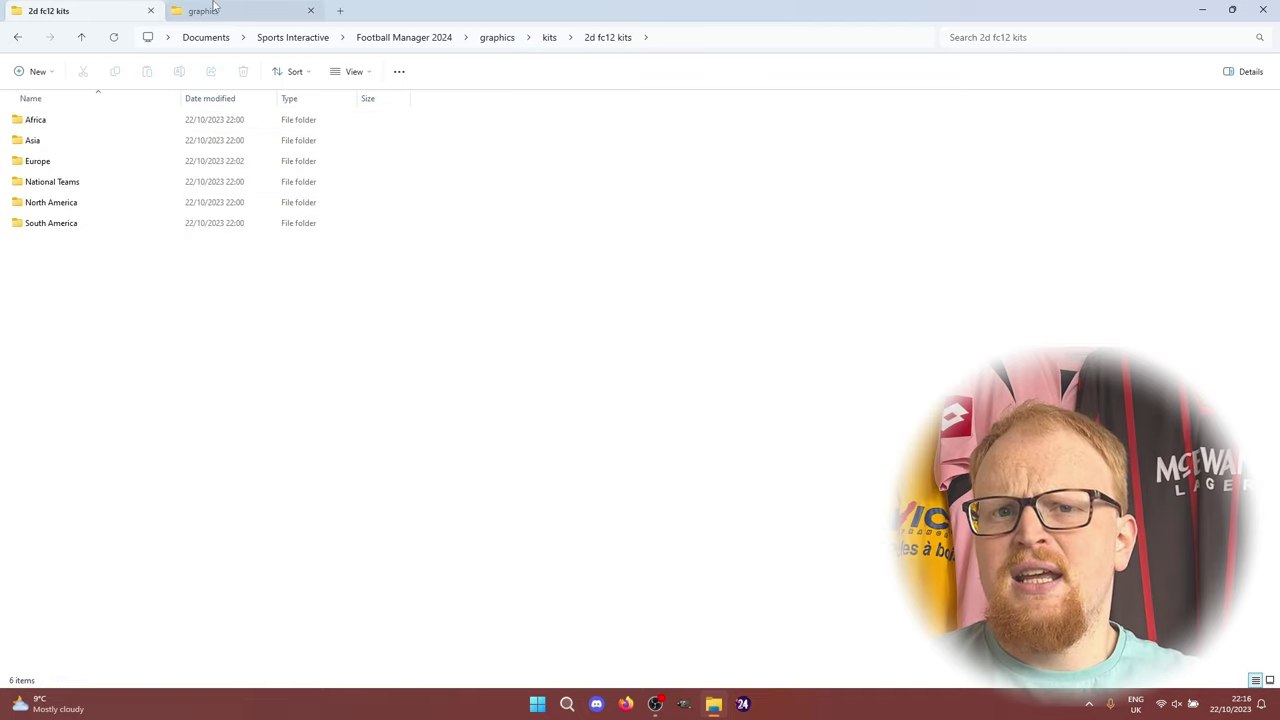
key(ctrl+Tab)
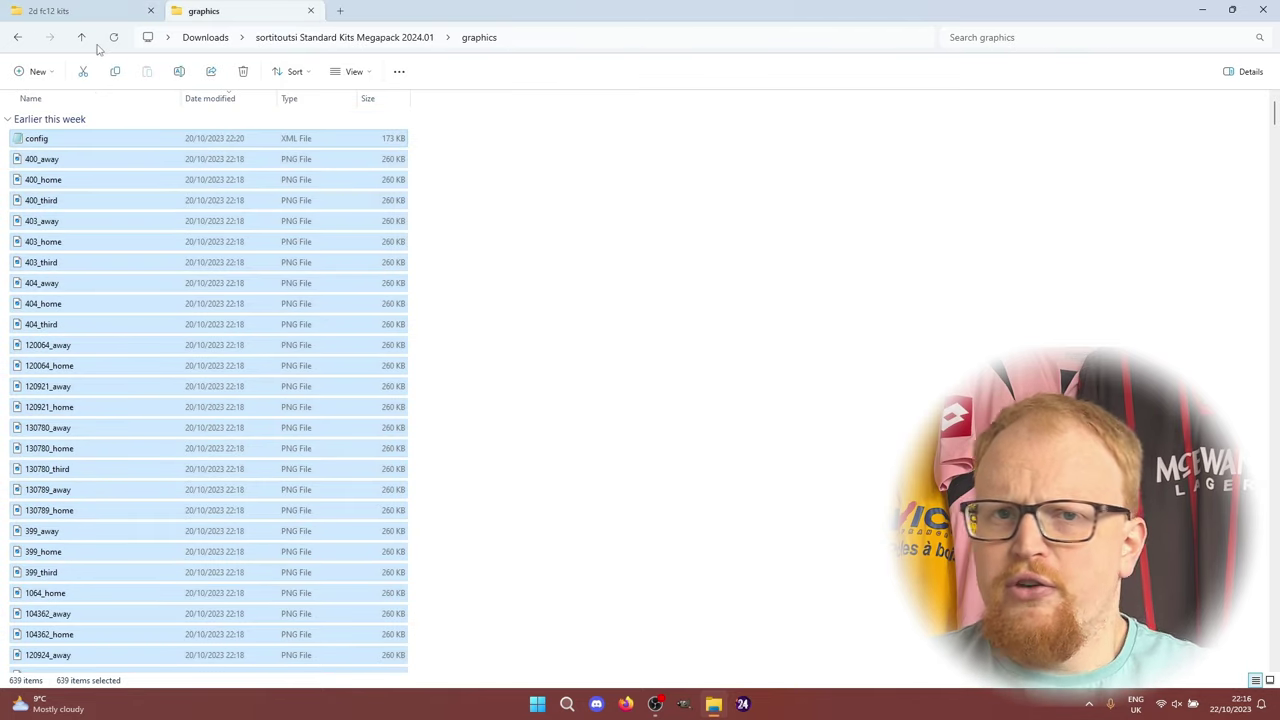
click(83, 38)
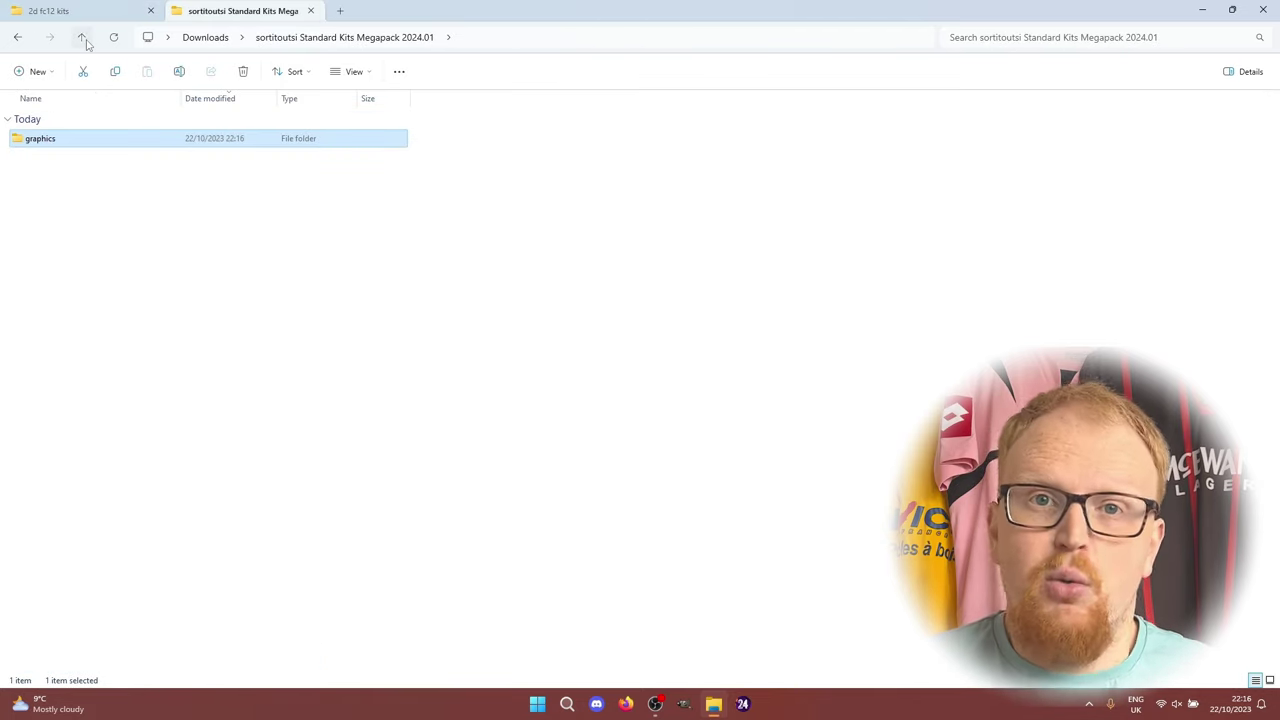
click(83, 38)
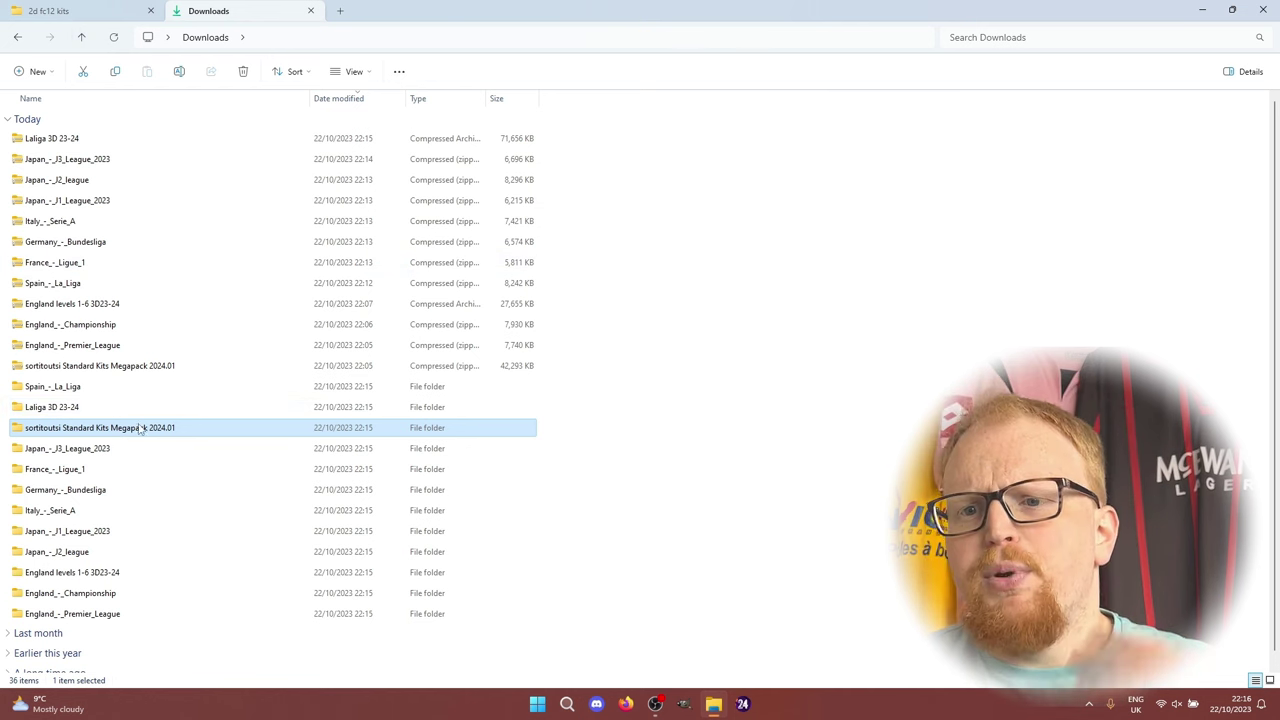
double_click(80, 613)
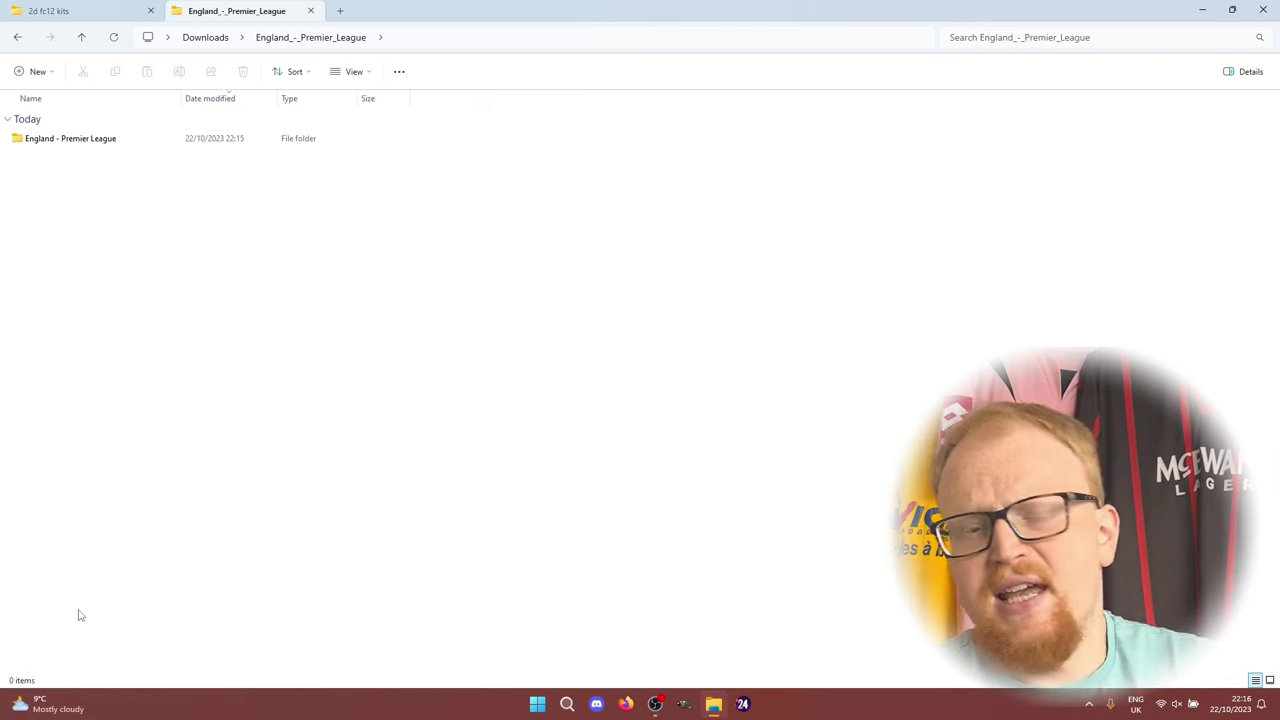
double_click(98, 139)
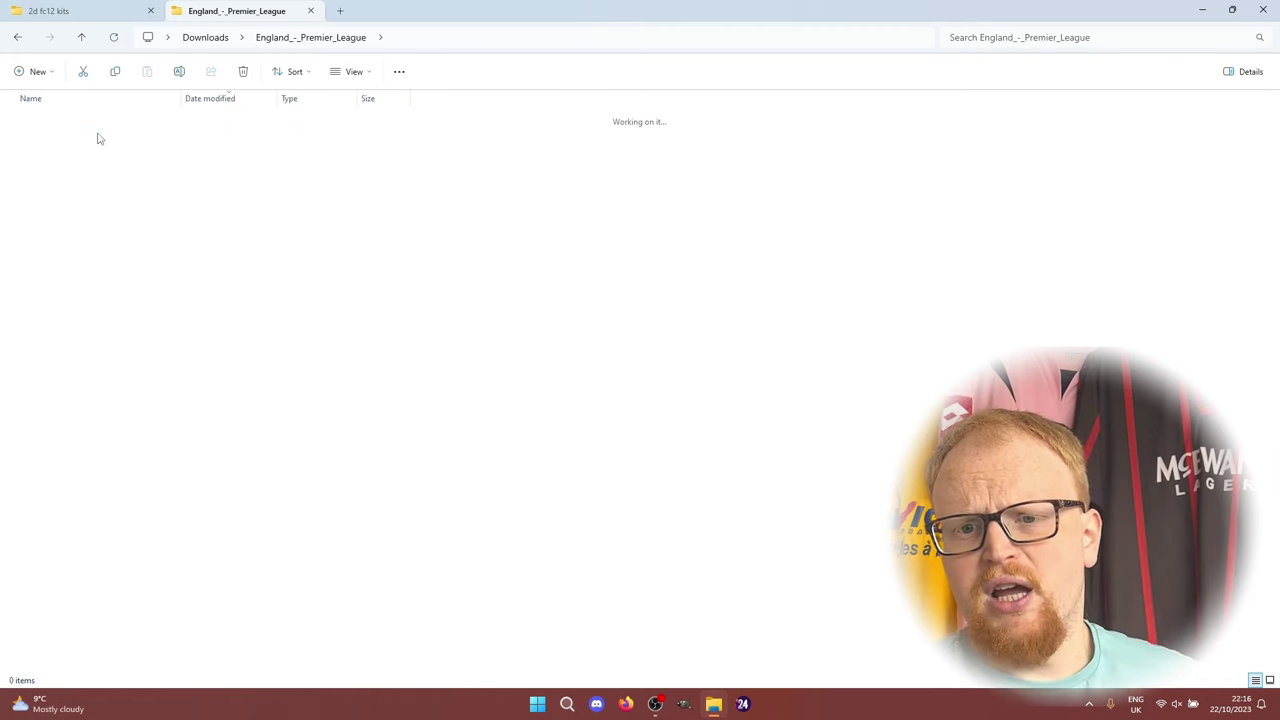
click(17, 37)
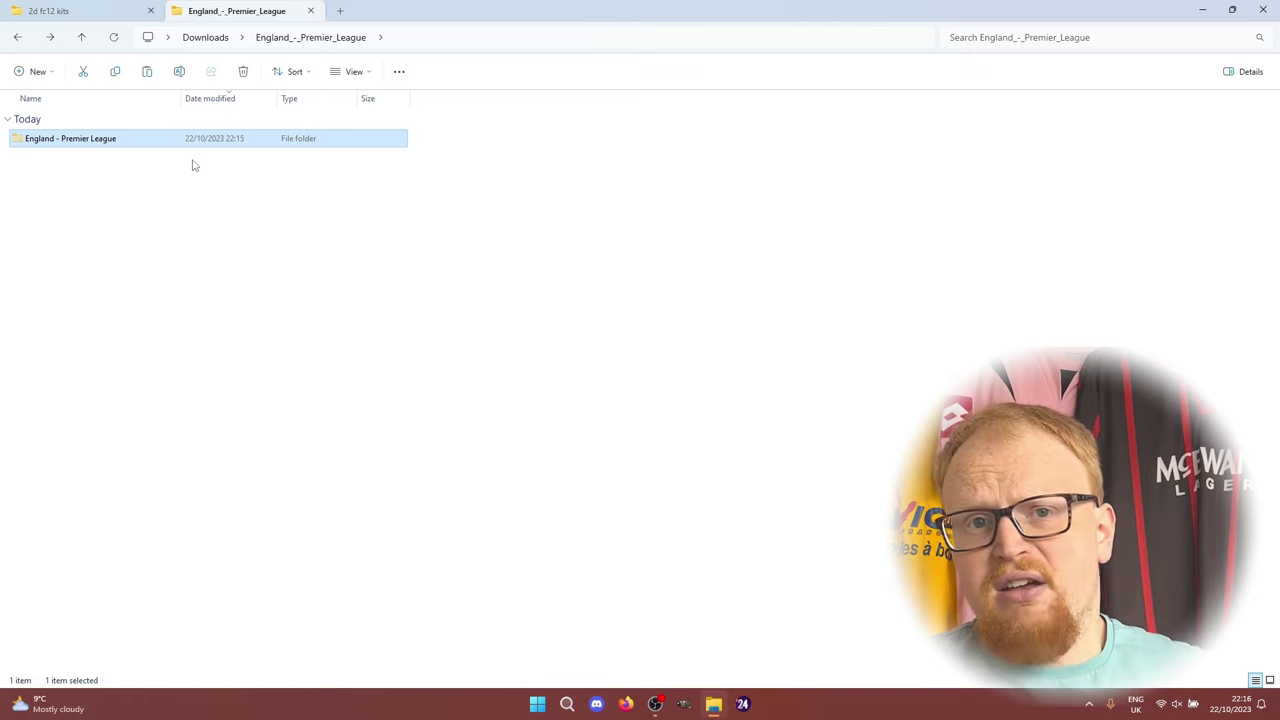
click(80, 10)
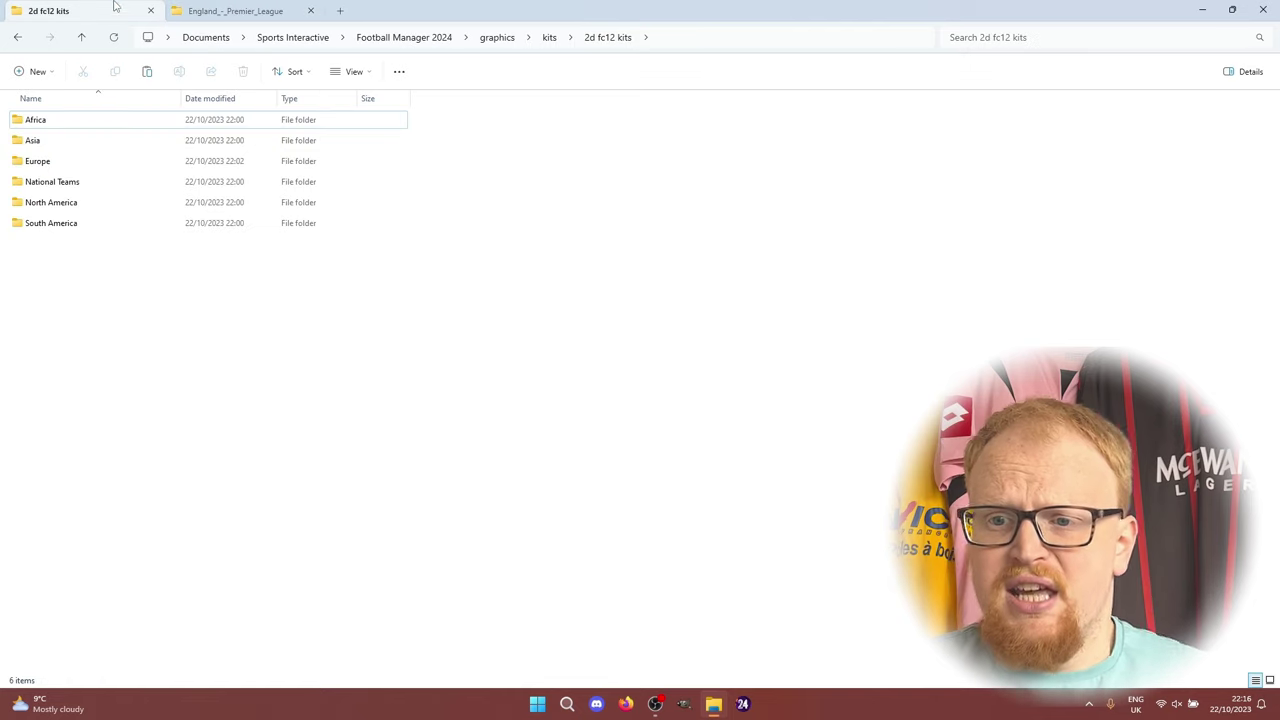
double_click(63, 165)
double_click(51, 124)
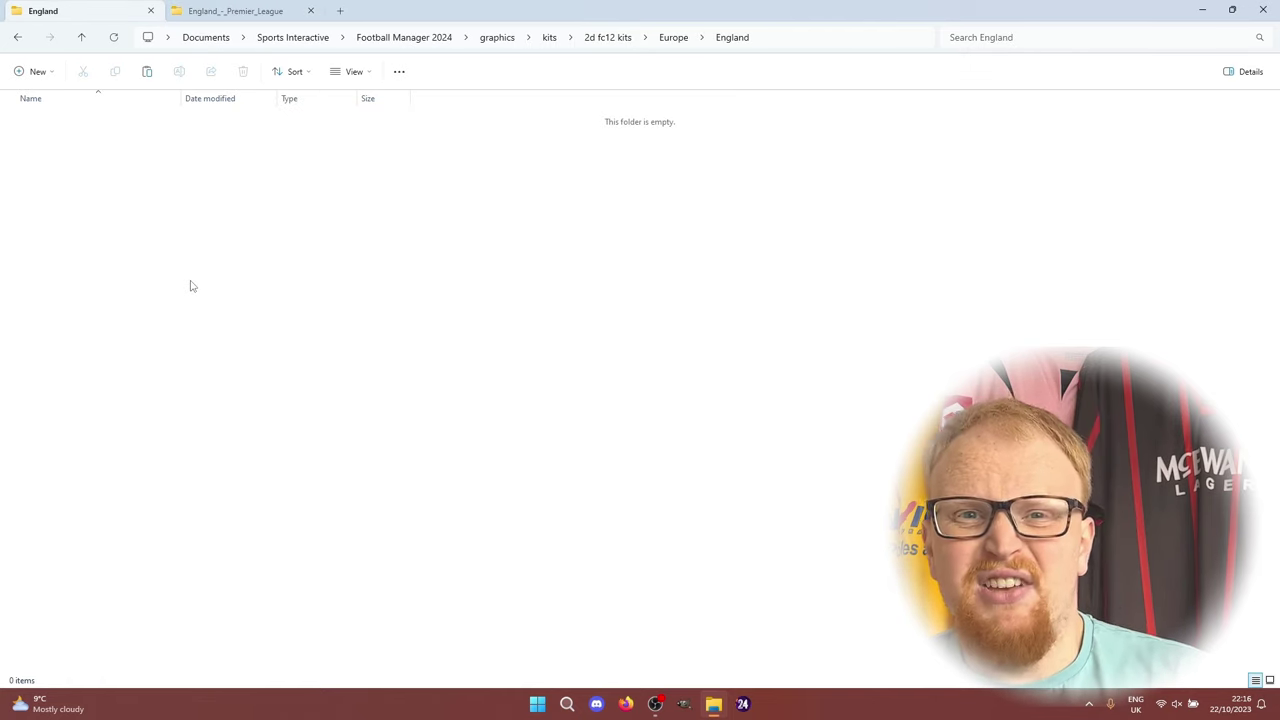
key(ctrl+v)
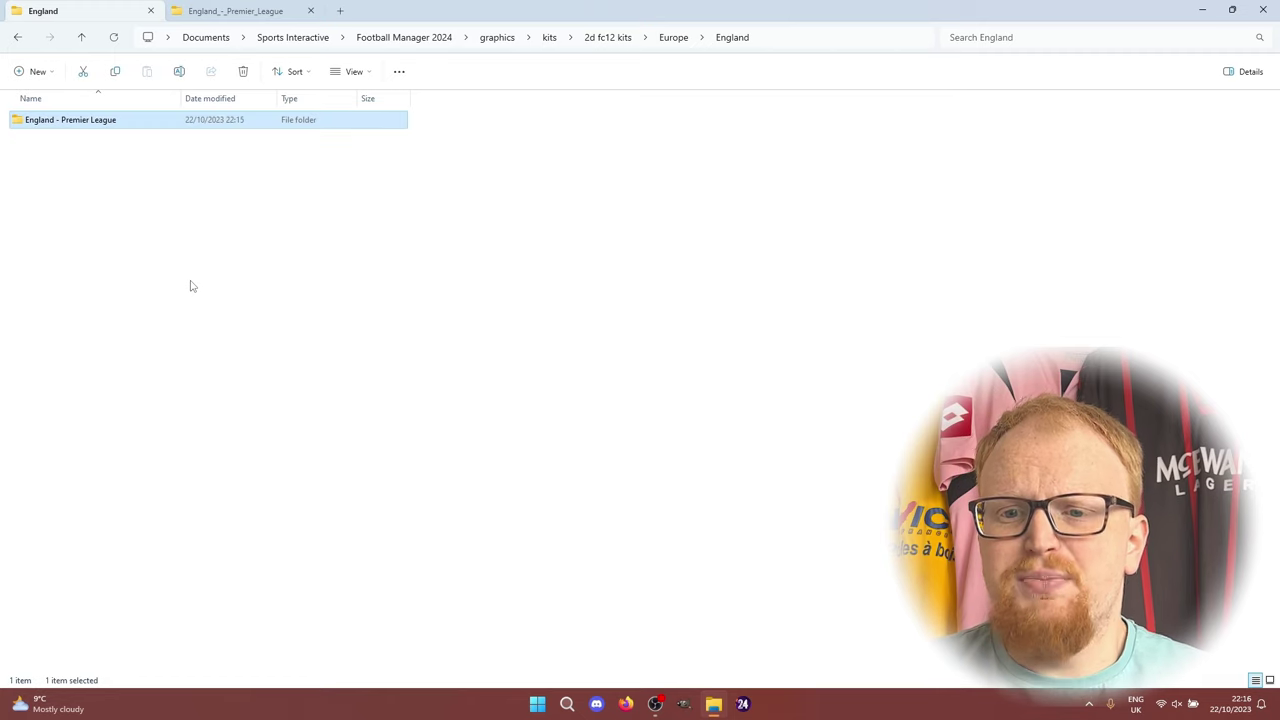
Move the England - Championship folder from its extracted pack in Downloads into the same 2d fc12 kits England folder.
click(240, 10)
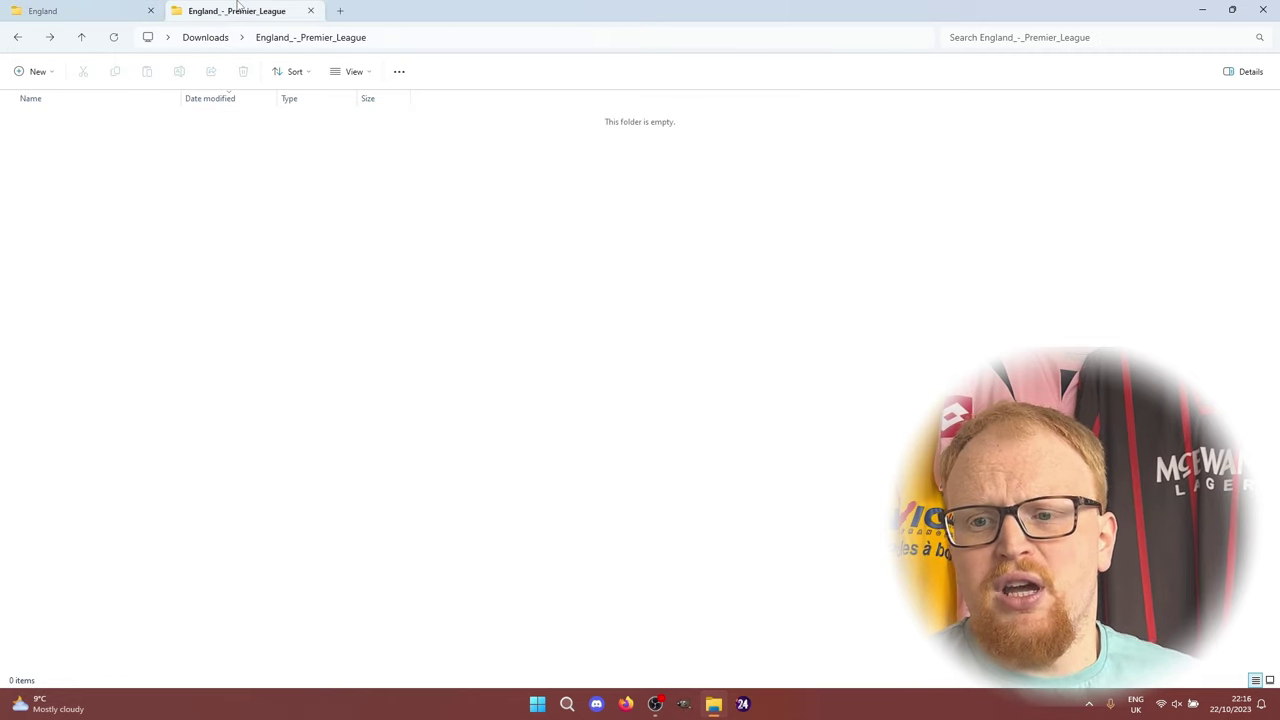
click(81, 38)
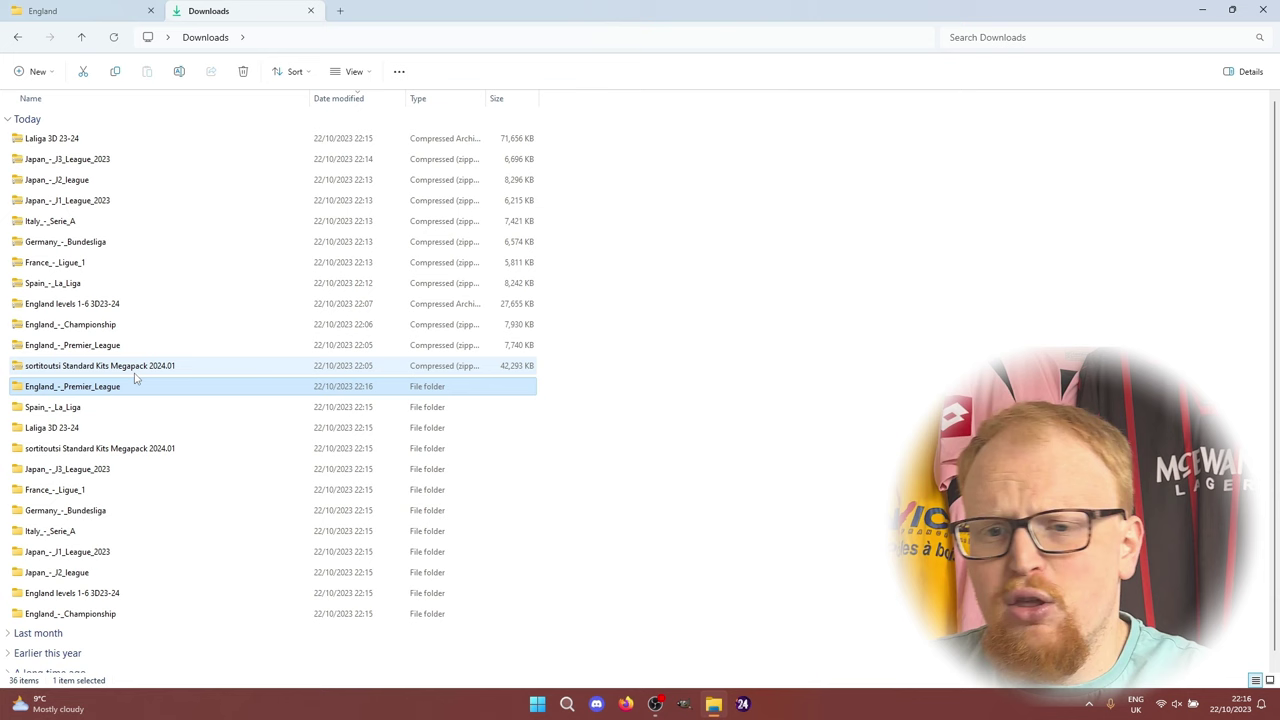
click(61, 617)
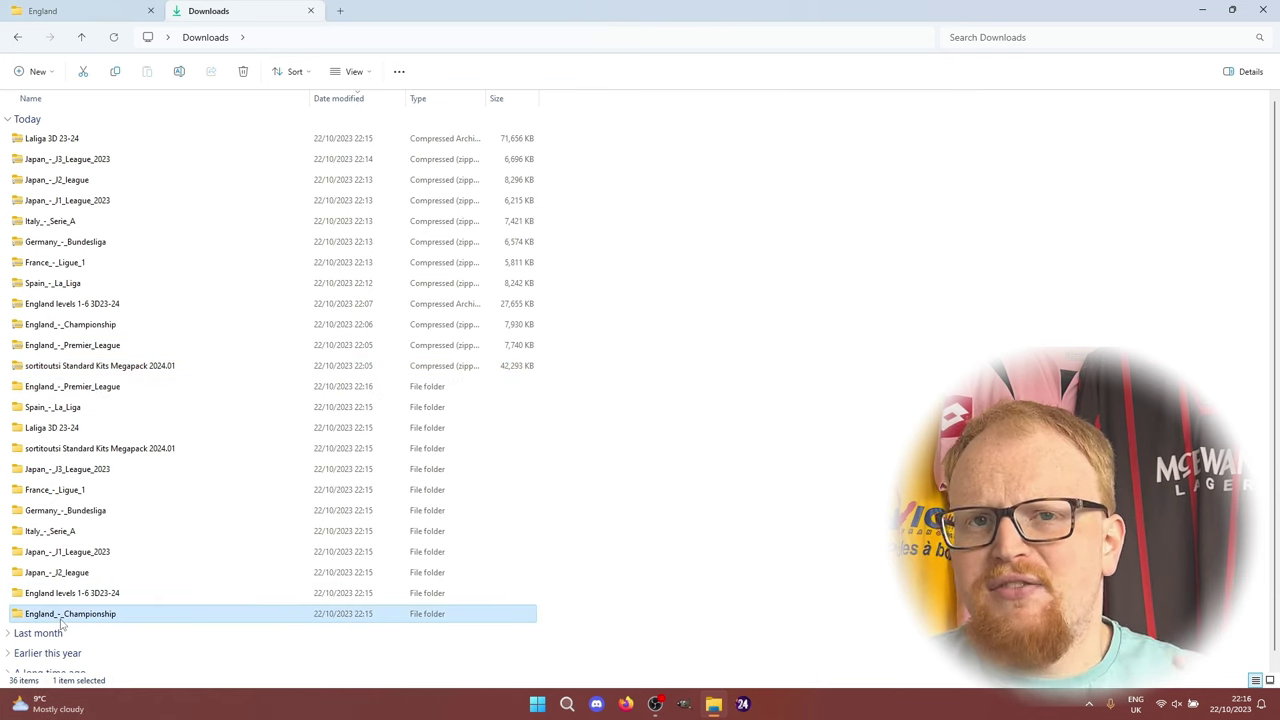
double_click(61, 617)
click(107, 140)
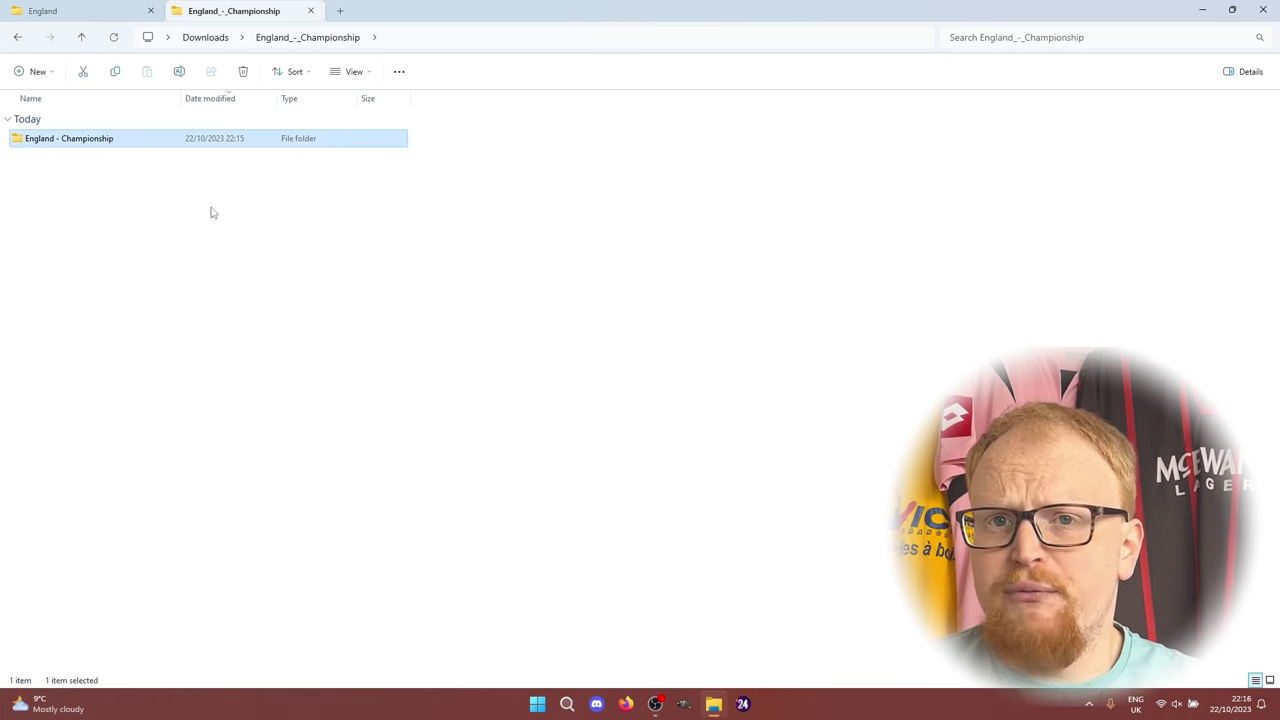
click(100, 8)
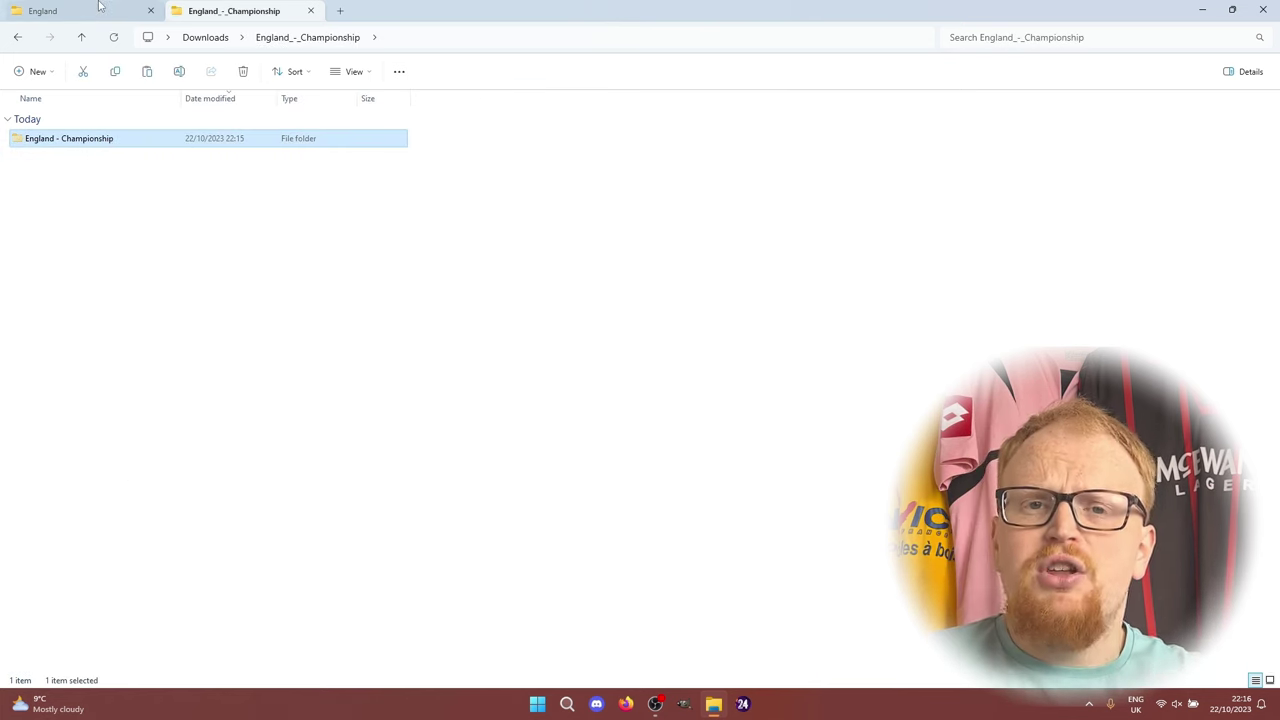
click(176, 259)
key(ctrl+v)
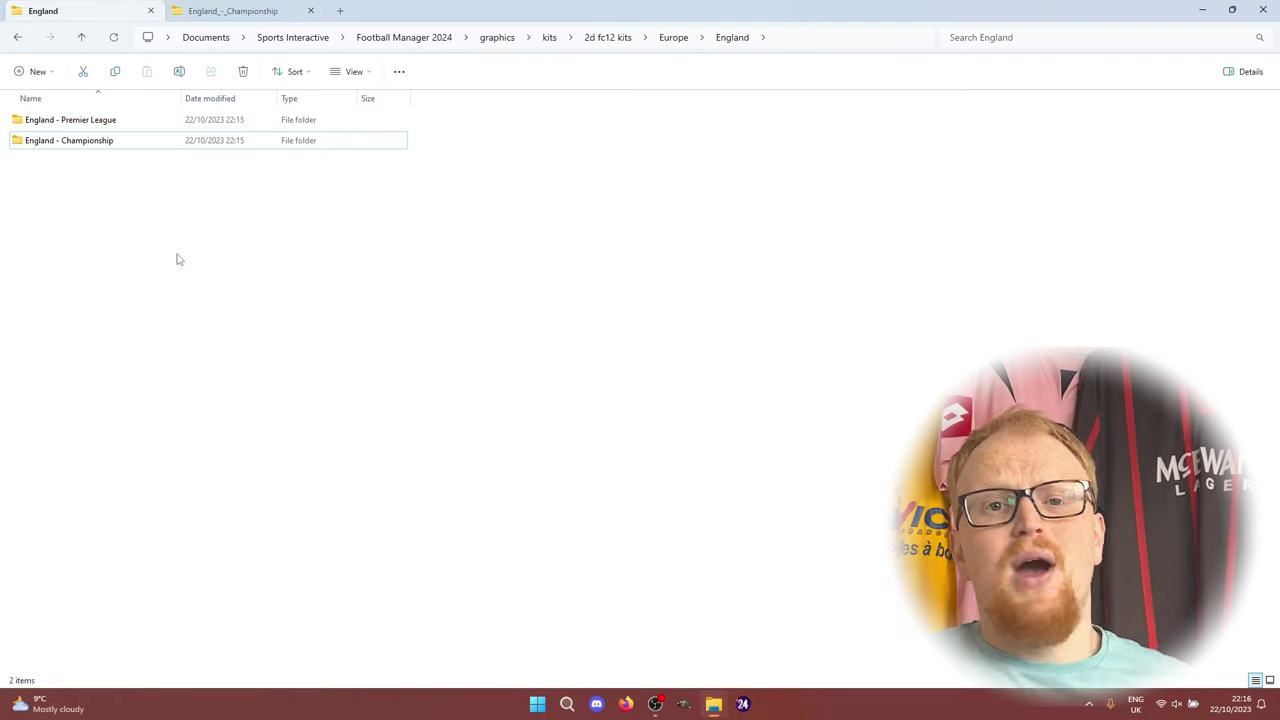
Examine the kit images in the England - Premier League and England - Championship folders.
double_click(88, 120)
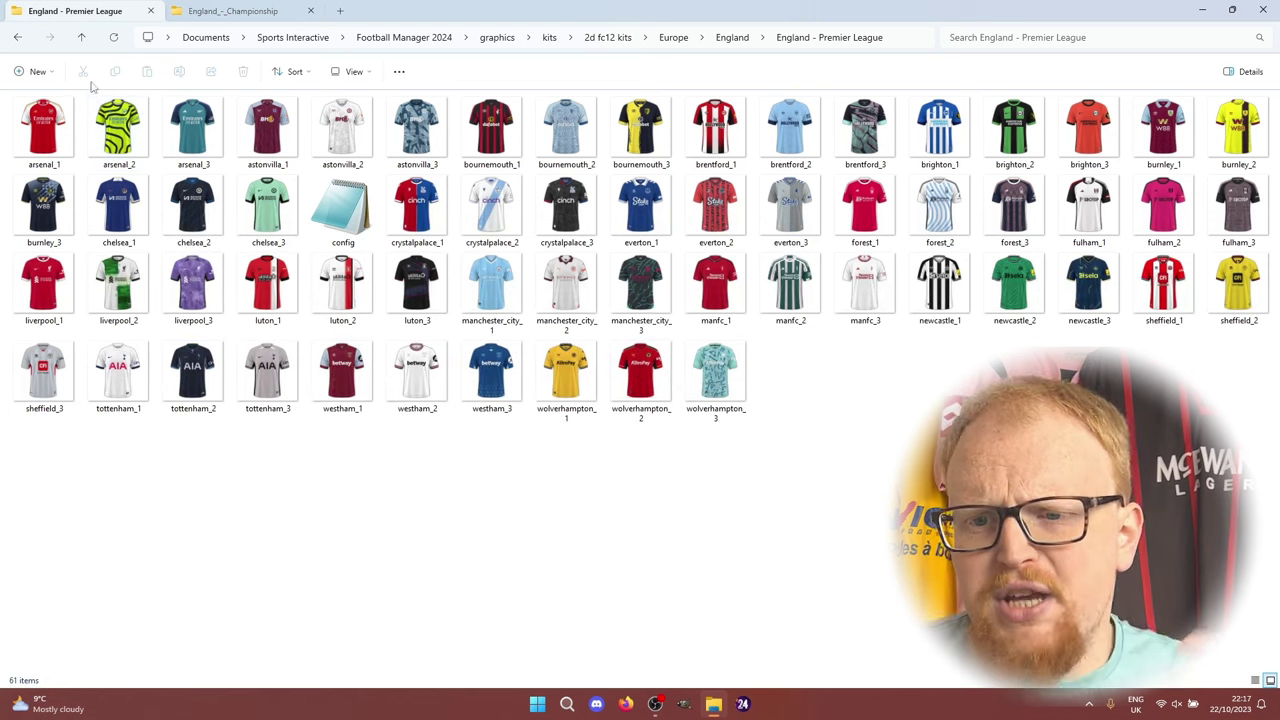
click(18, 37)
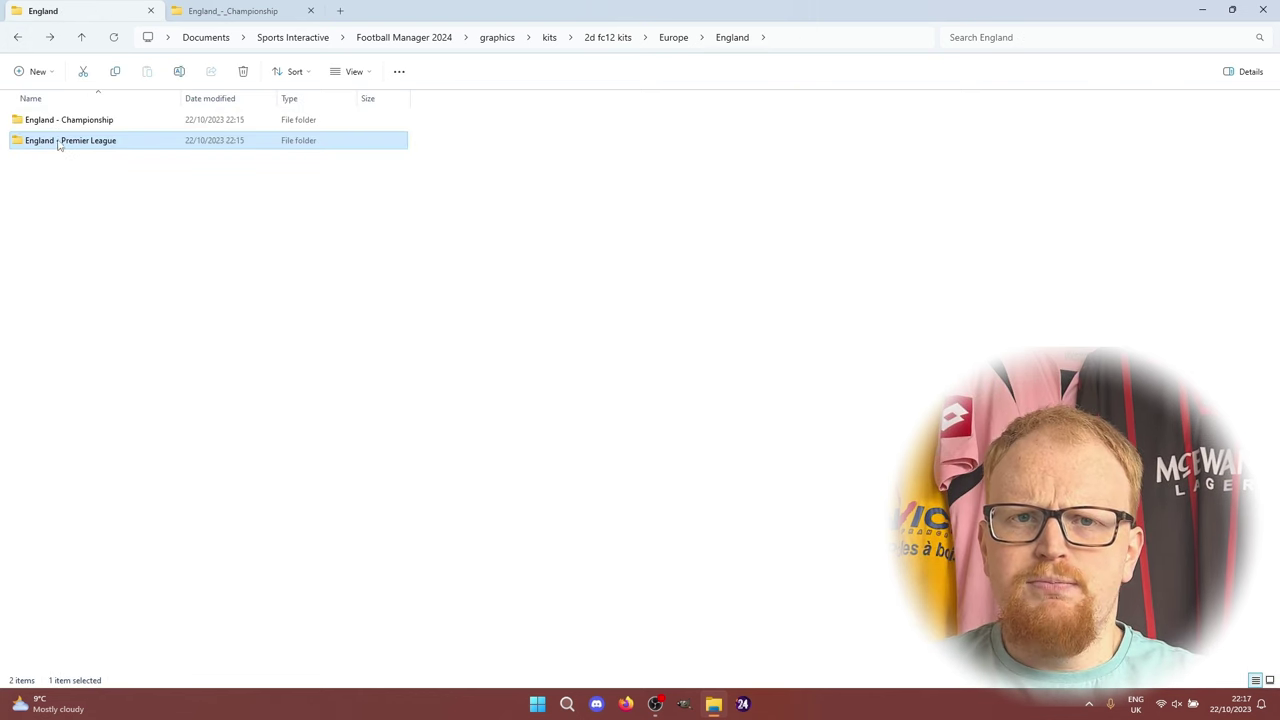
double_click(80, 122)
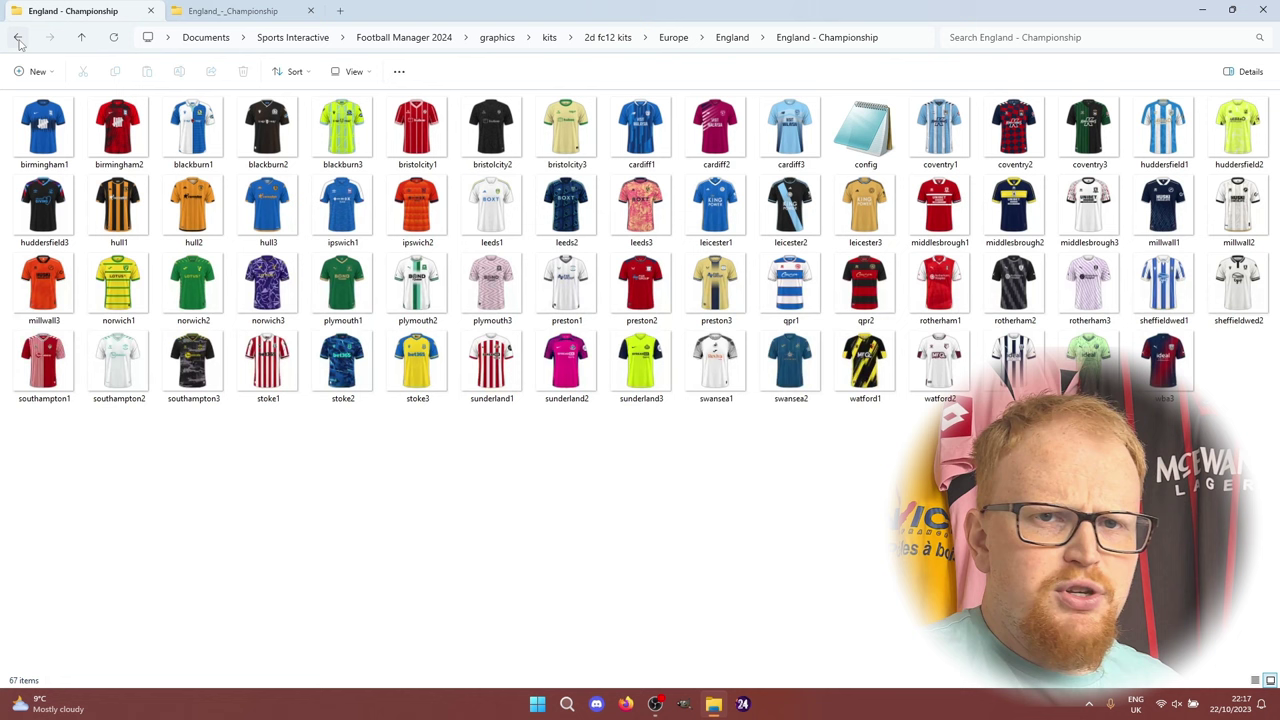
click(18, 37)
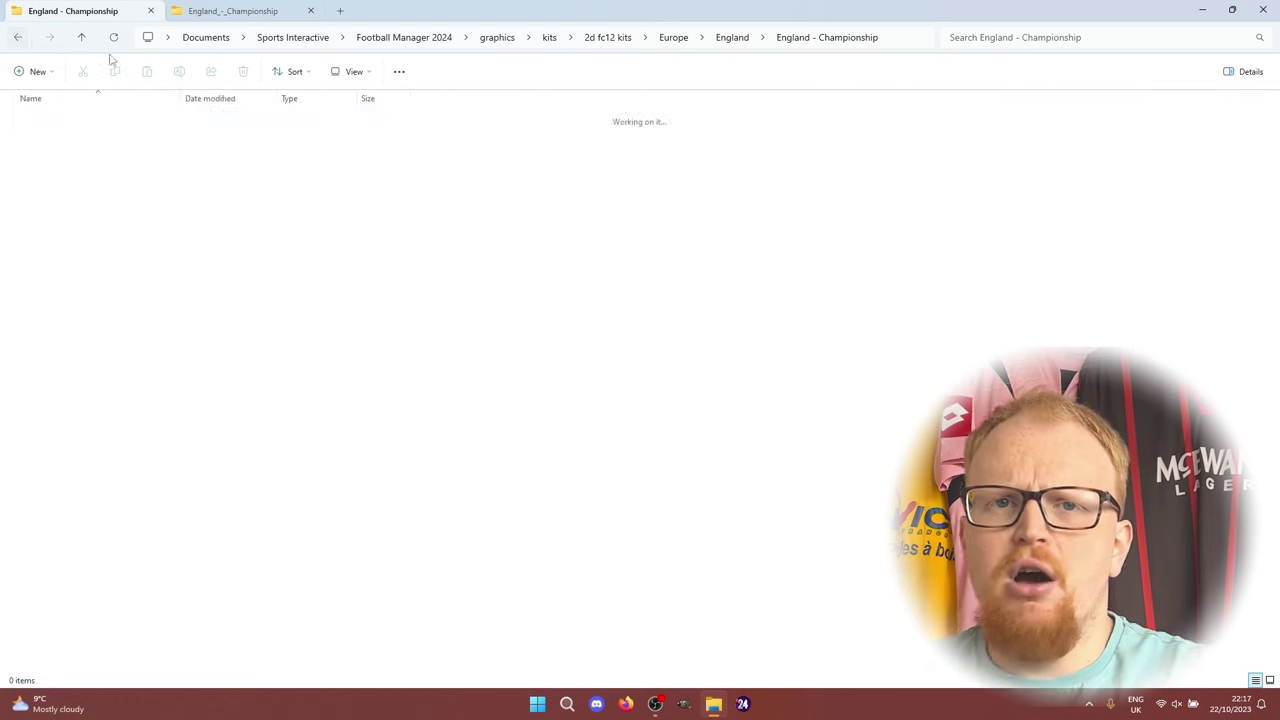
Create a folder named England in kits > 3d kits > Europe and open it.
click(83, 40)
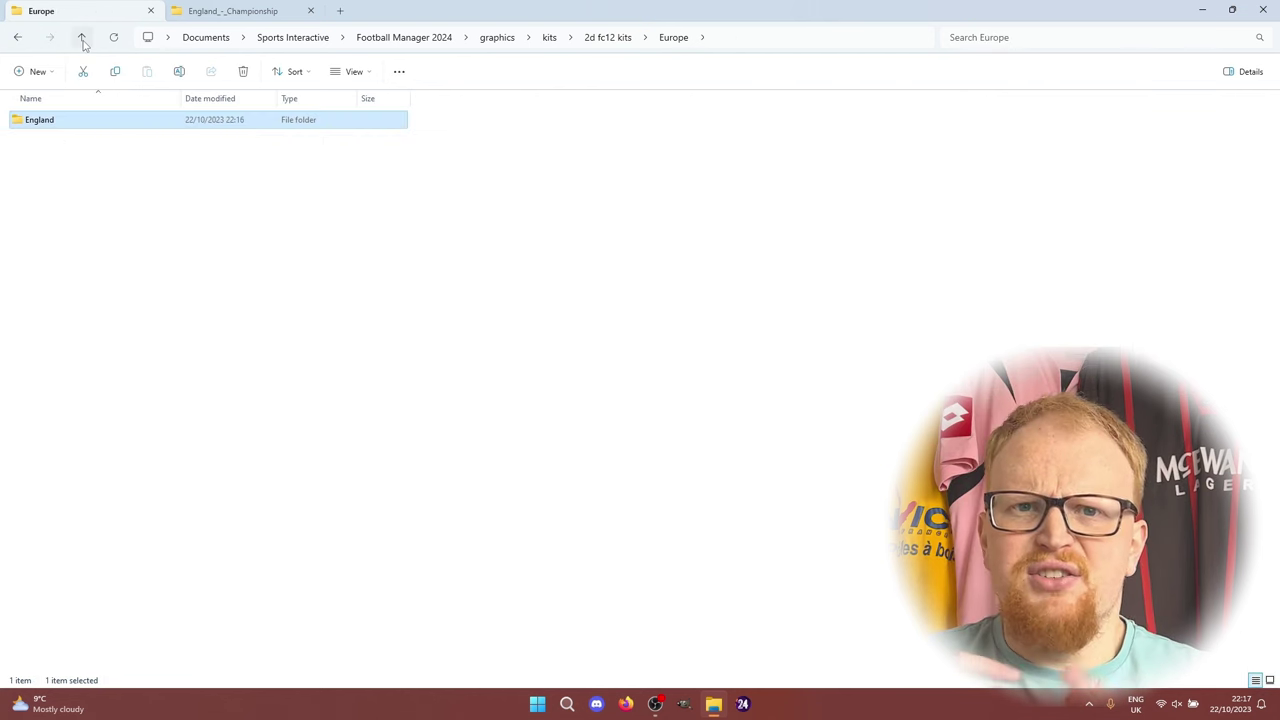
click(83, 40)
click(83, 40)
click(83, 40)
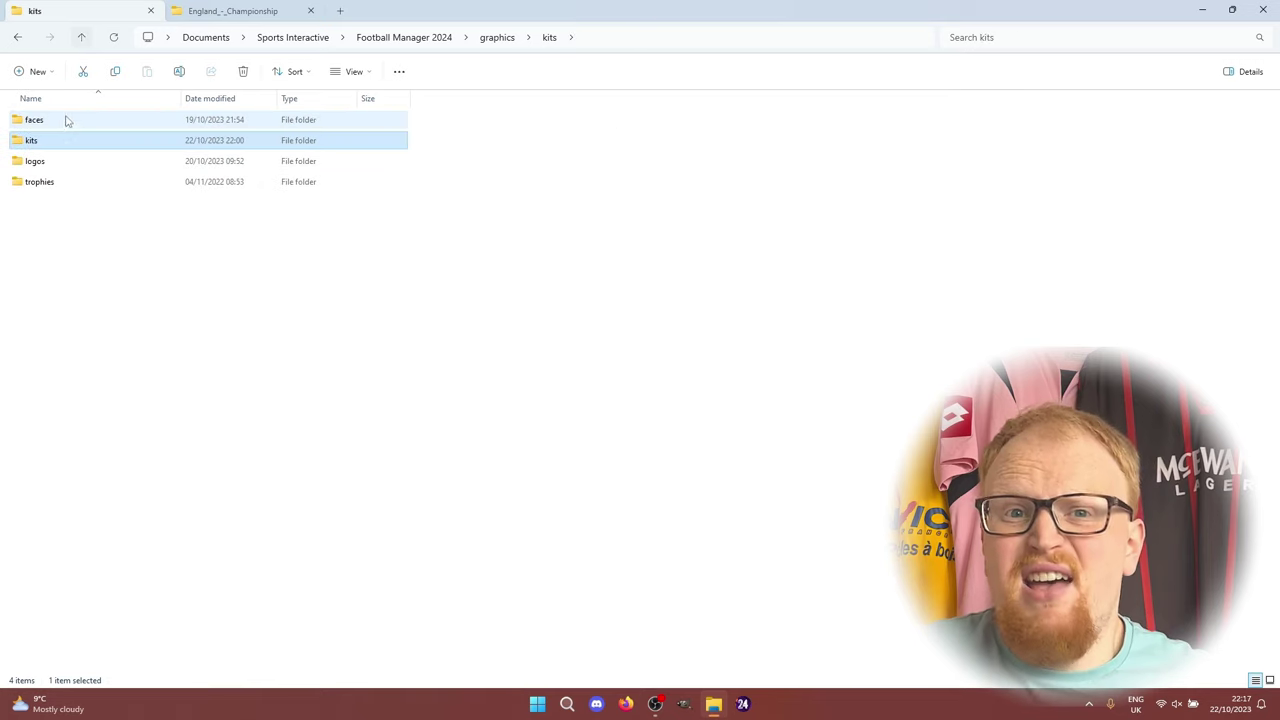
double_click(43, 146)
double_click(60, 143)
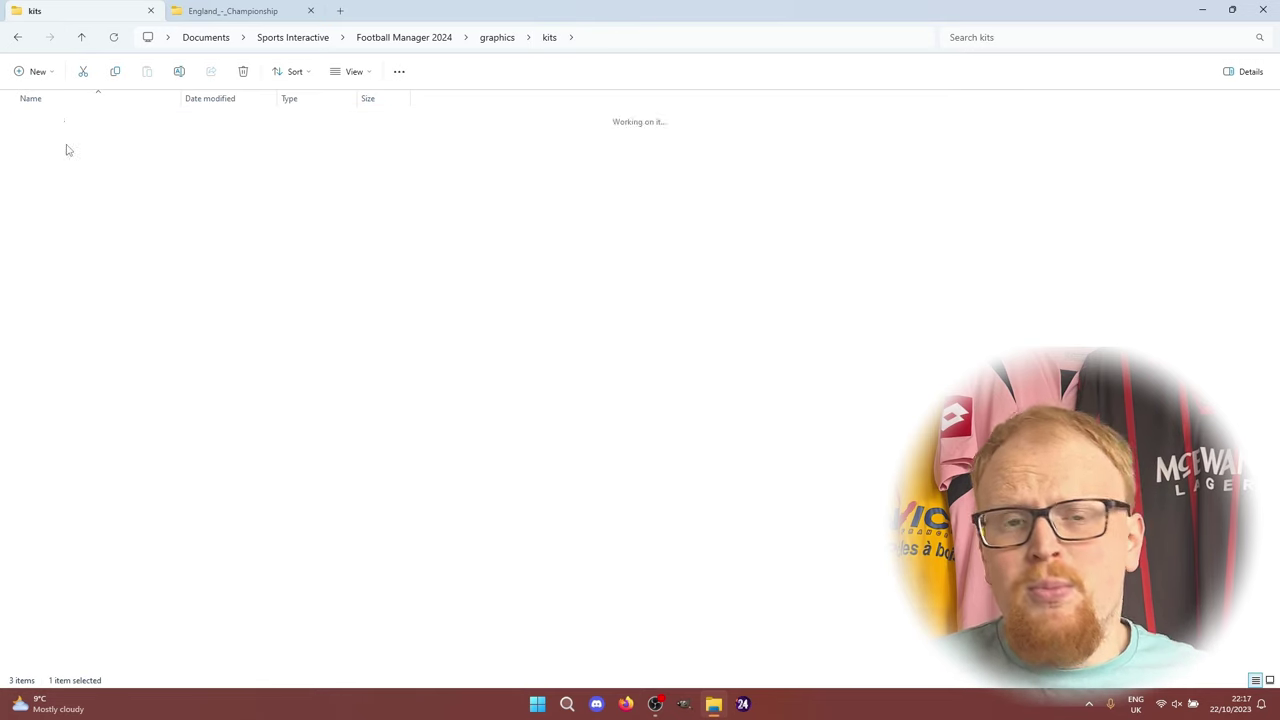
double_click(55, 166)
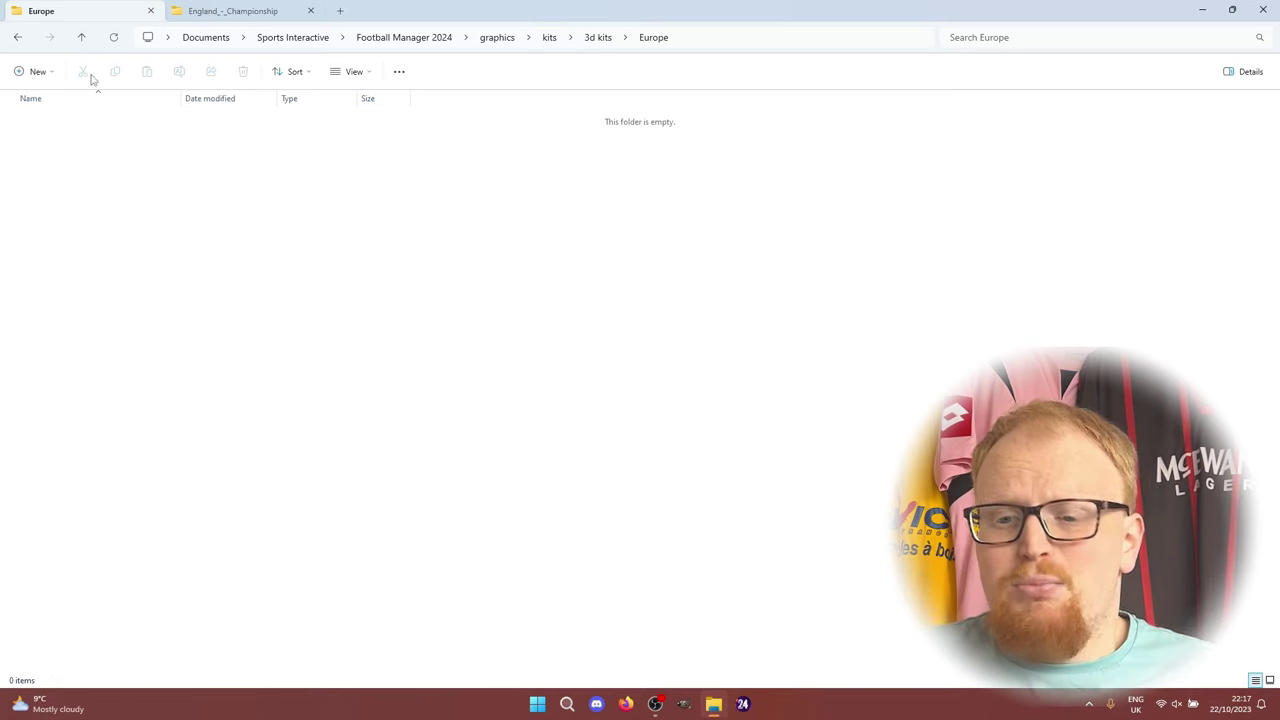
click(38, 71)
click(45, 101)
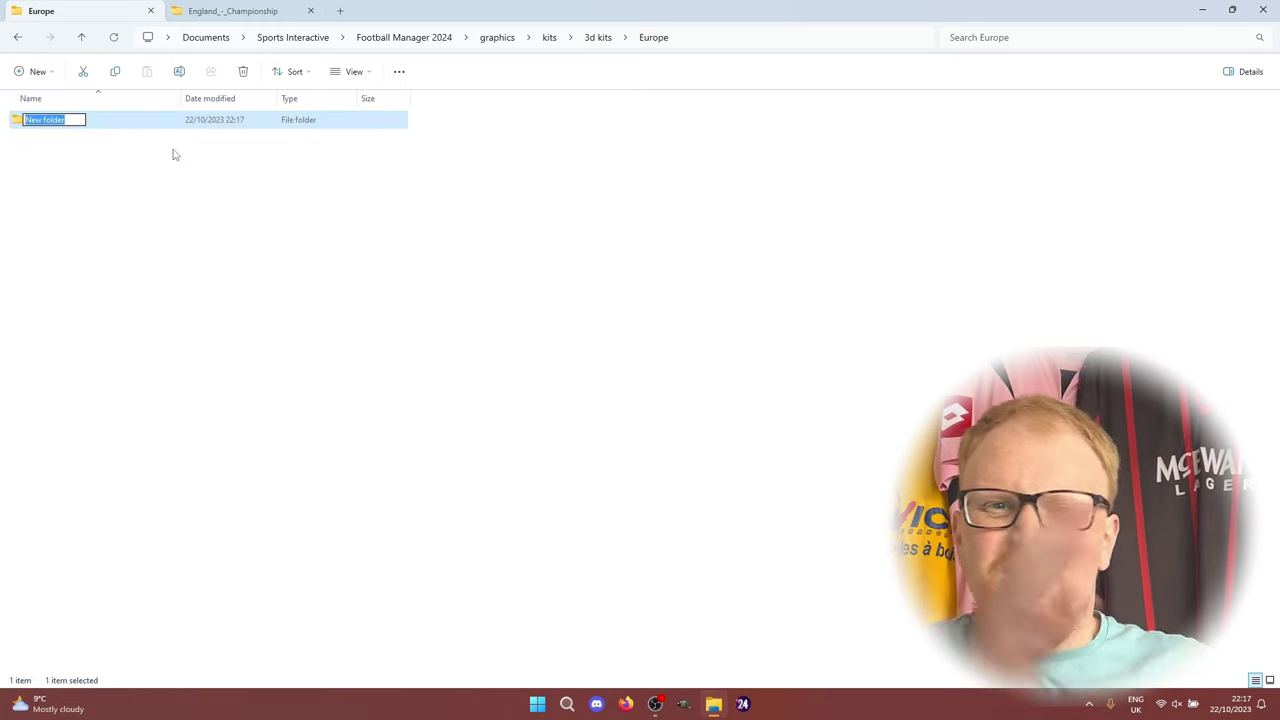
text(England)
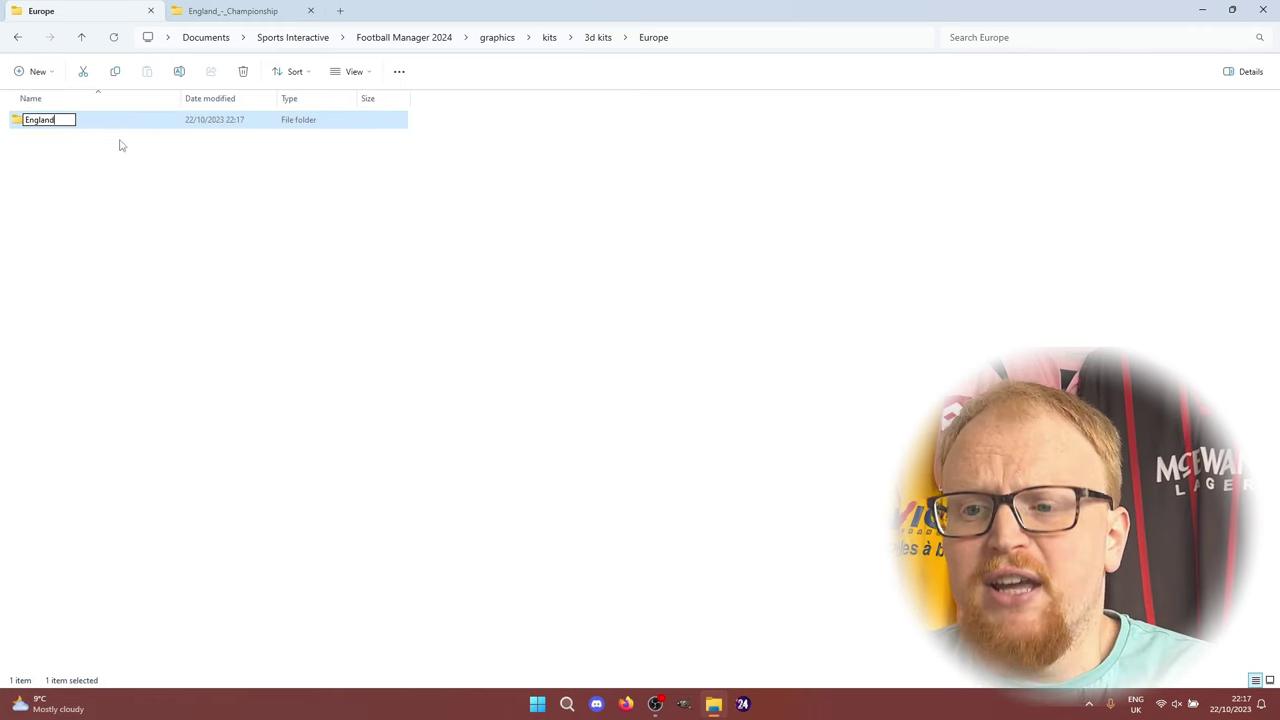
key(Return)
double_click(77, 126)
Move the England levels 1-6 3D'23-24 folder from its extracted pack in Downloads into the 3d kits England folder.
click(230, 12)
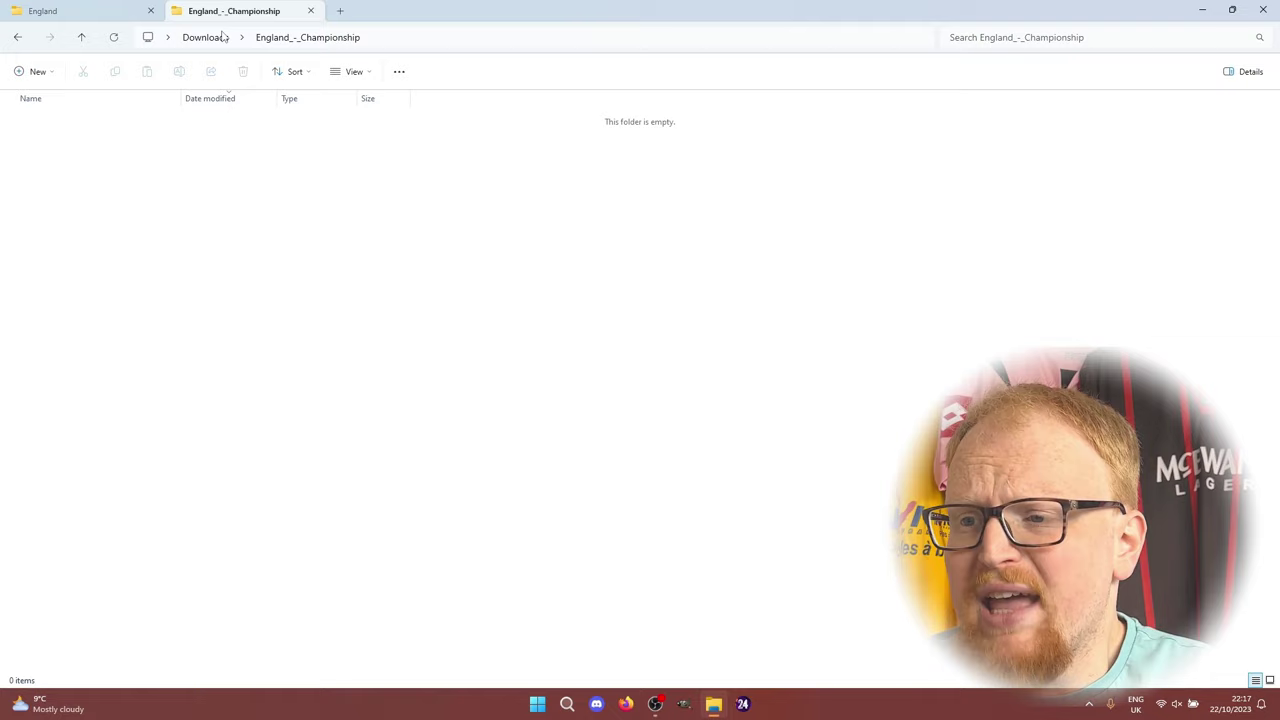
click(82, 38)
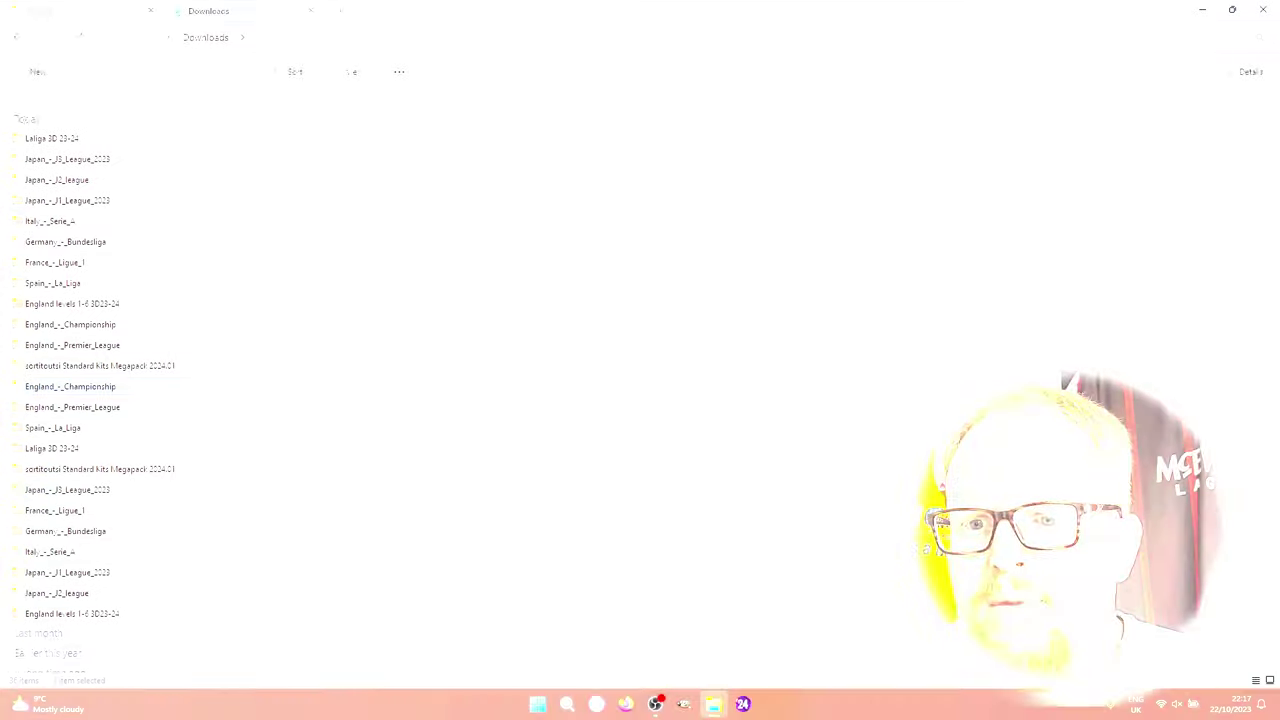
click(105, 614)
double_click(108, 614)
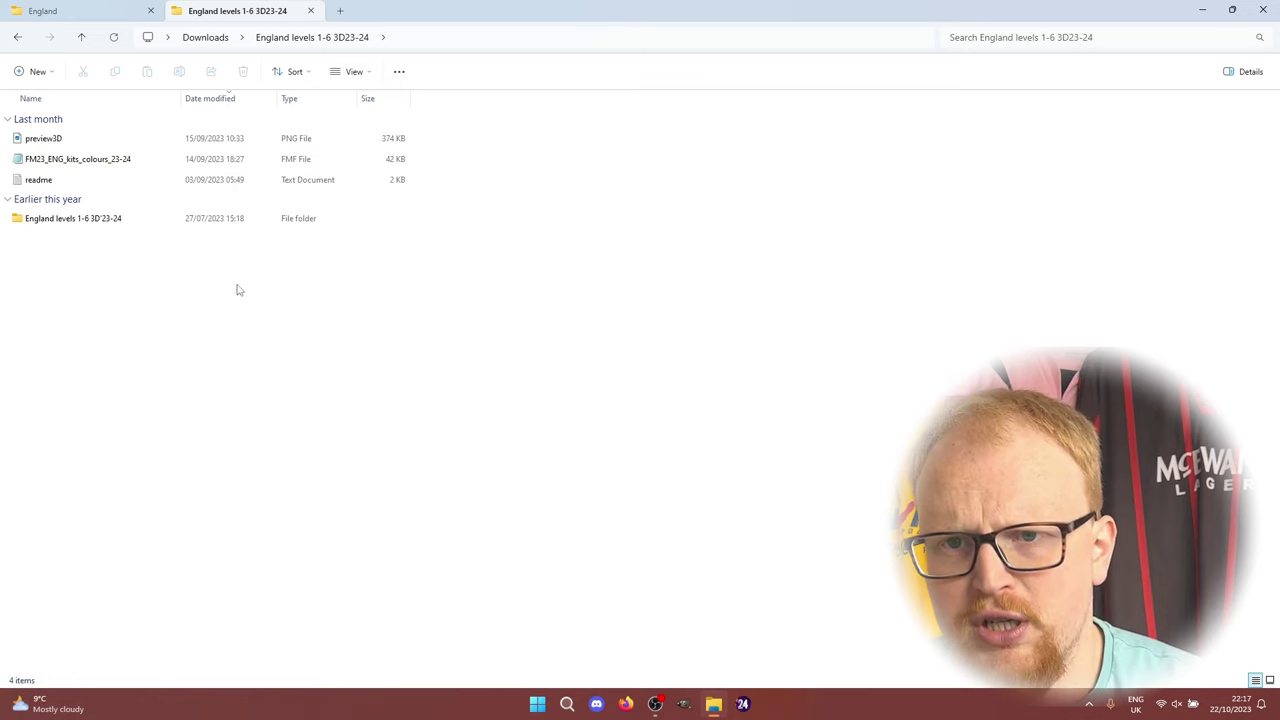
click(101, 226)
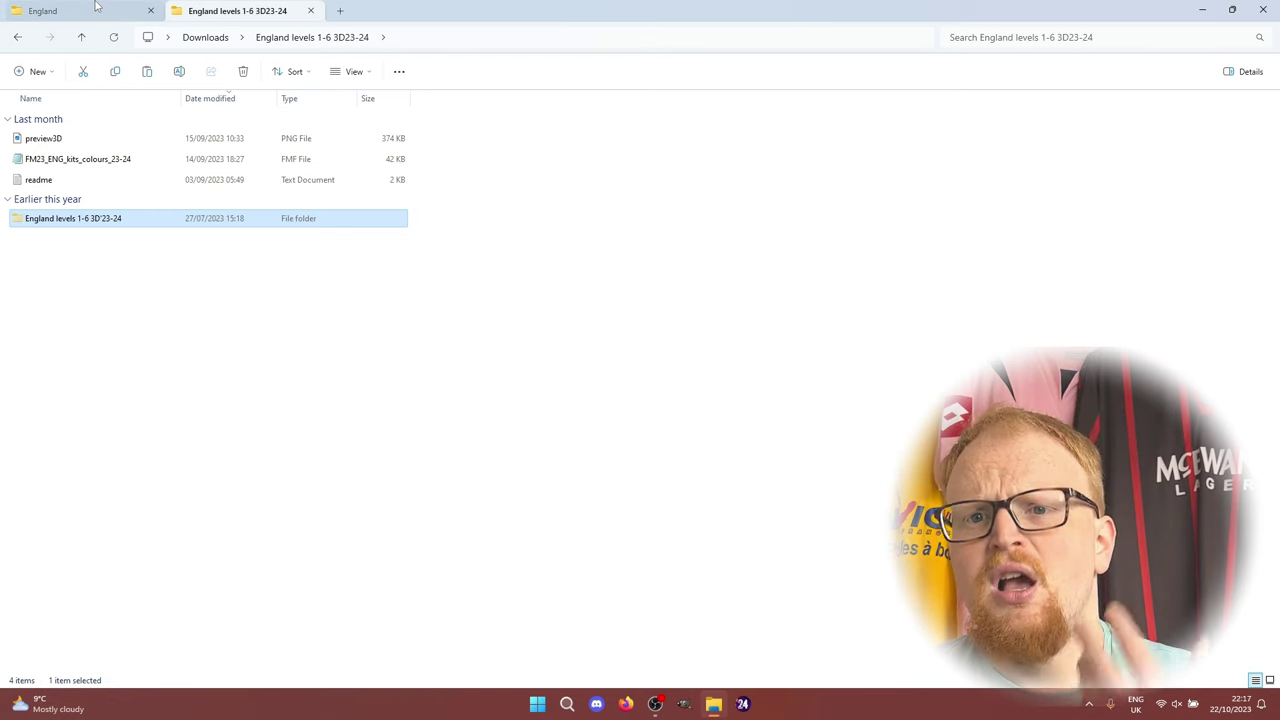
click(97, 6)
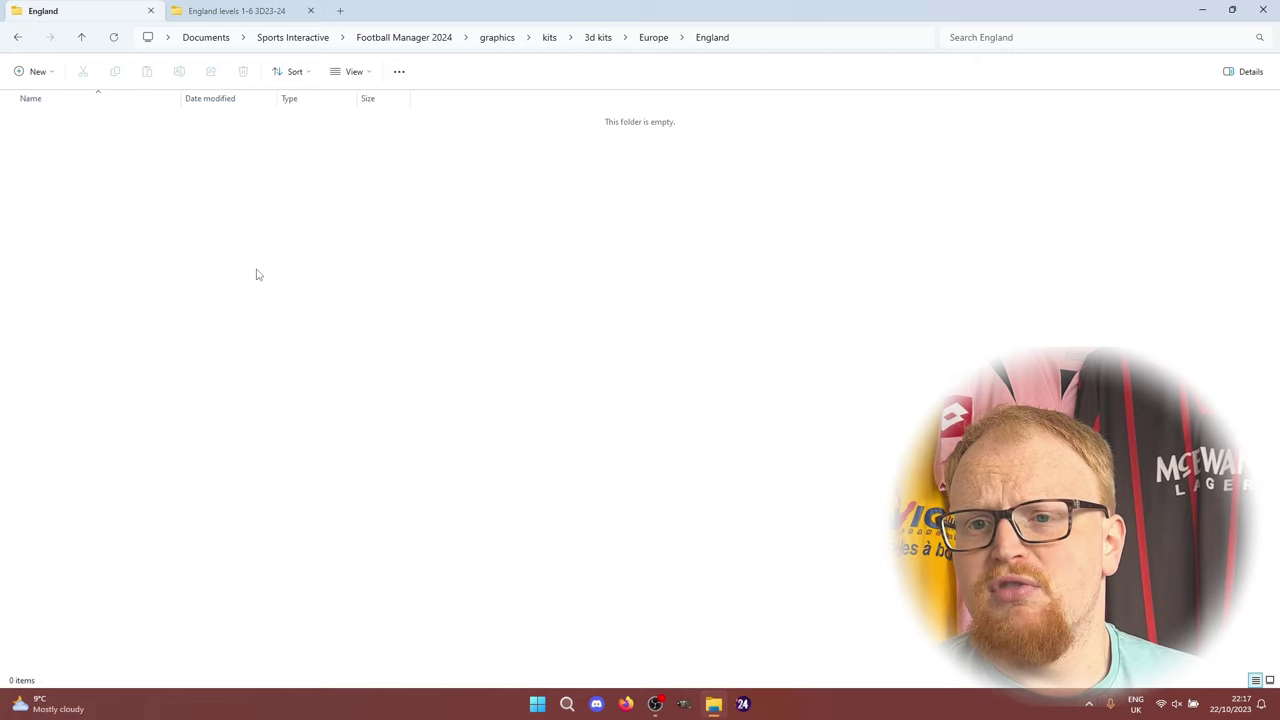
key(ctrl+v)
Check the files left in the extracted England levels 1-6 3D23-24 pack, including FM23_ENG_kits_colours_23-24, and return to Downloads.
click(237, 10)
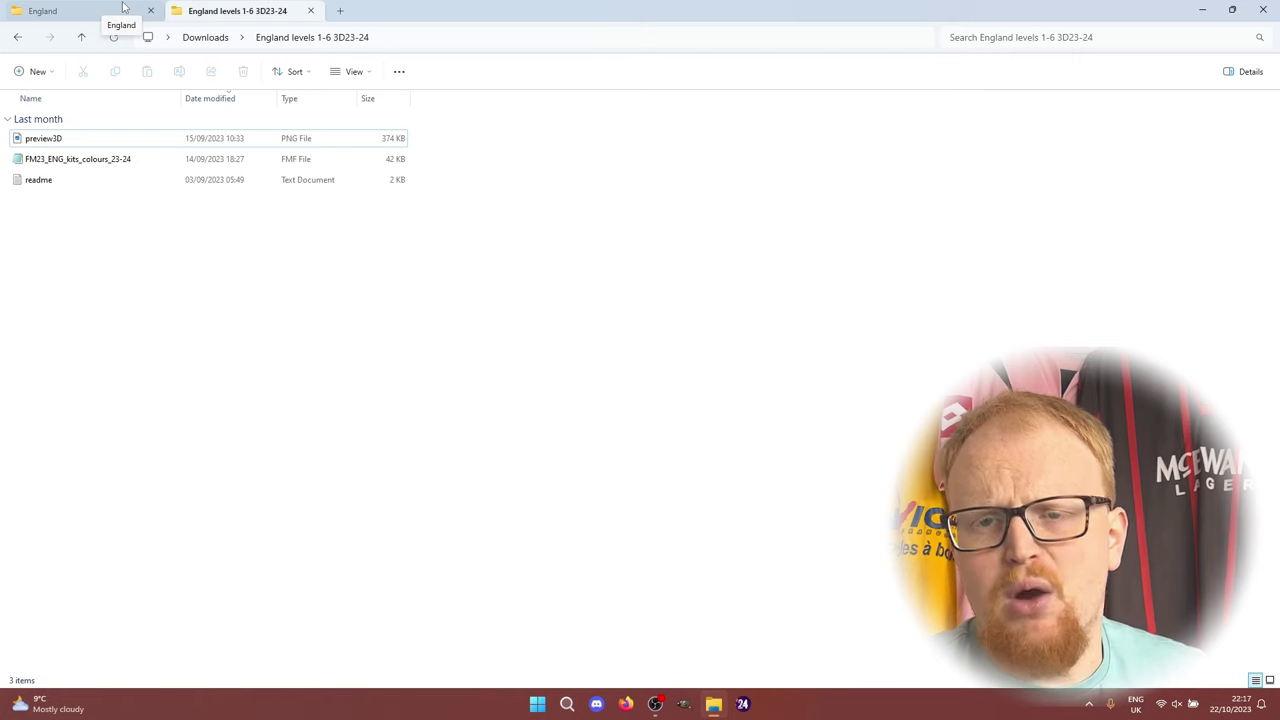
click(97, 160)
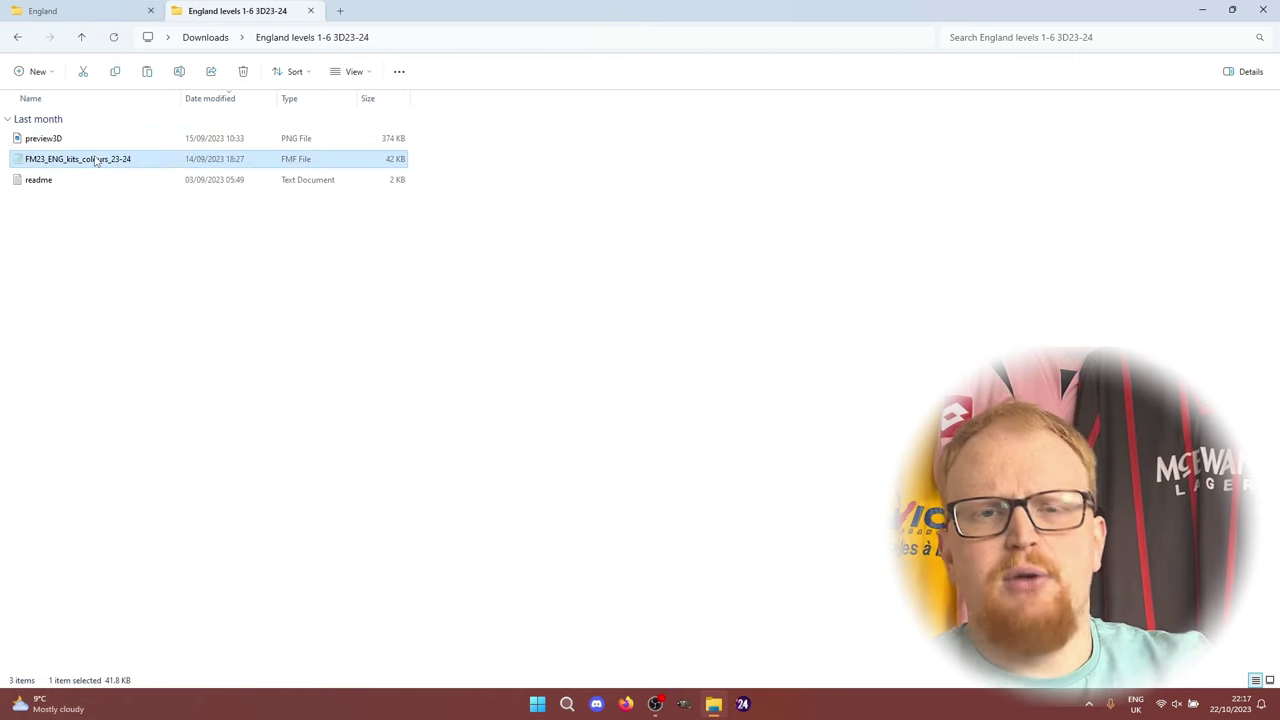
click(97, 8)
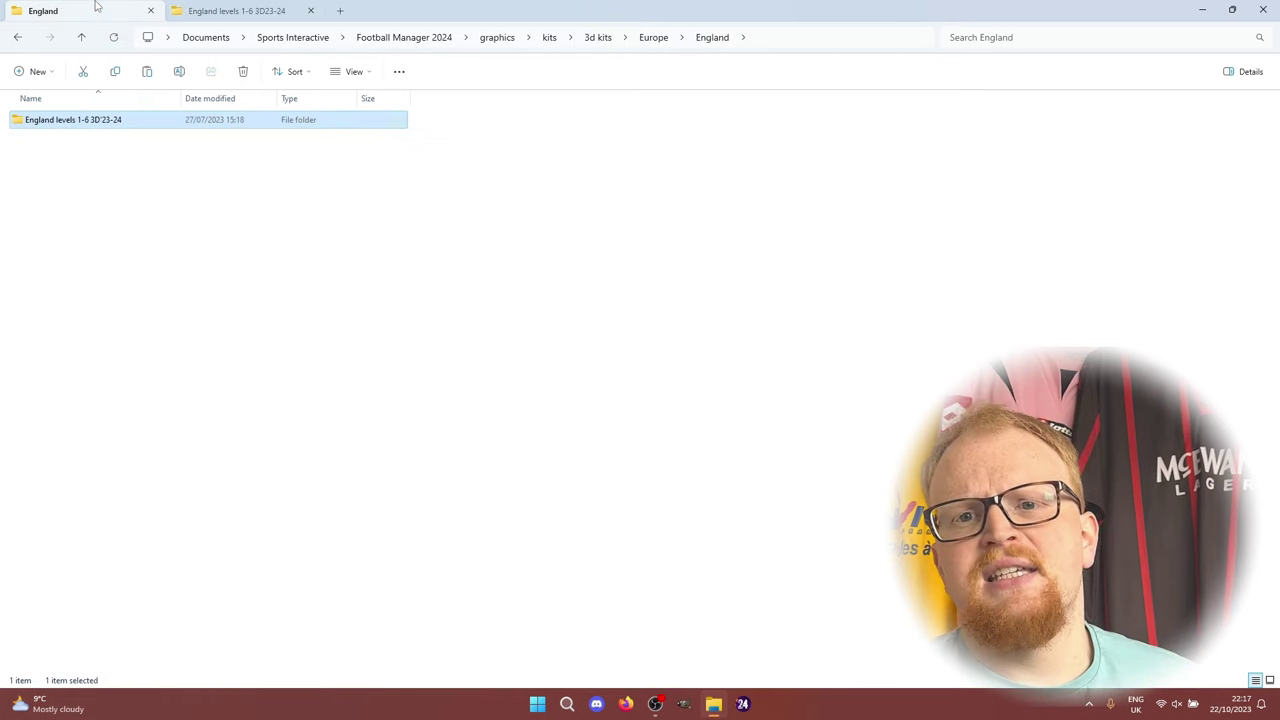
click(235, 9)
click(26, 39)
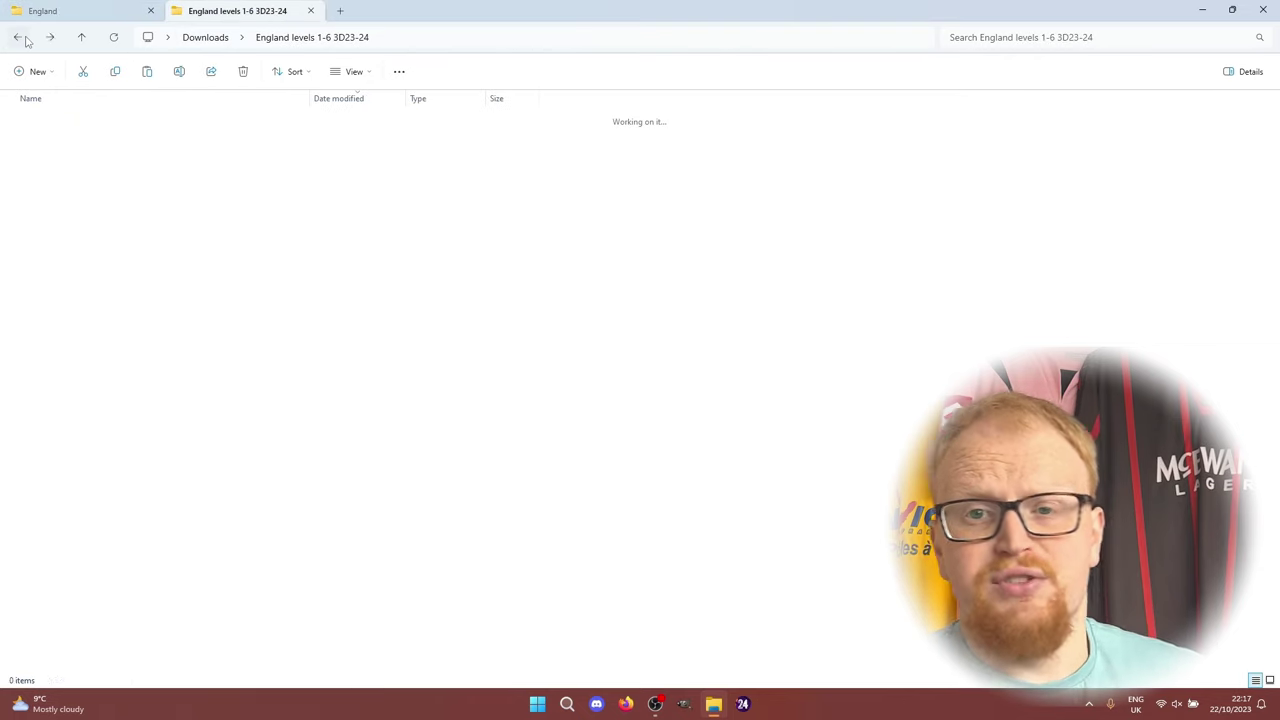
Review the league folders stored in kits > 2d fc12 kits > Asia > Japan.
click(120, 8)
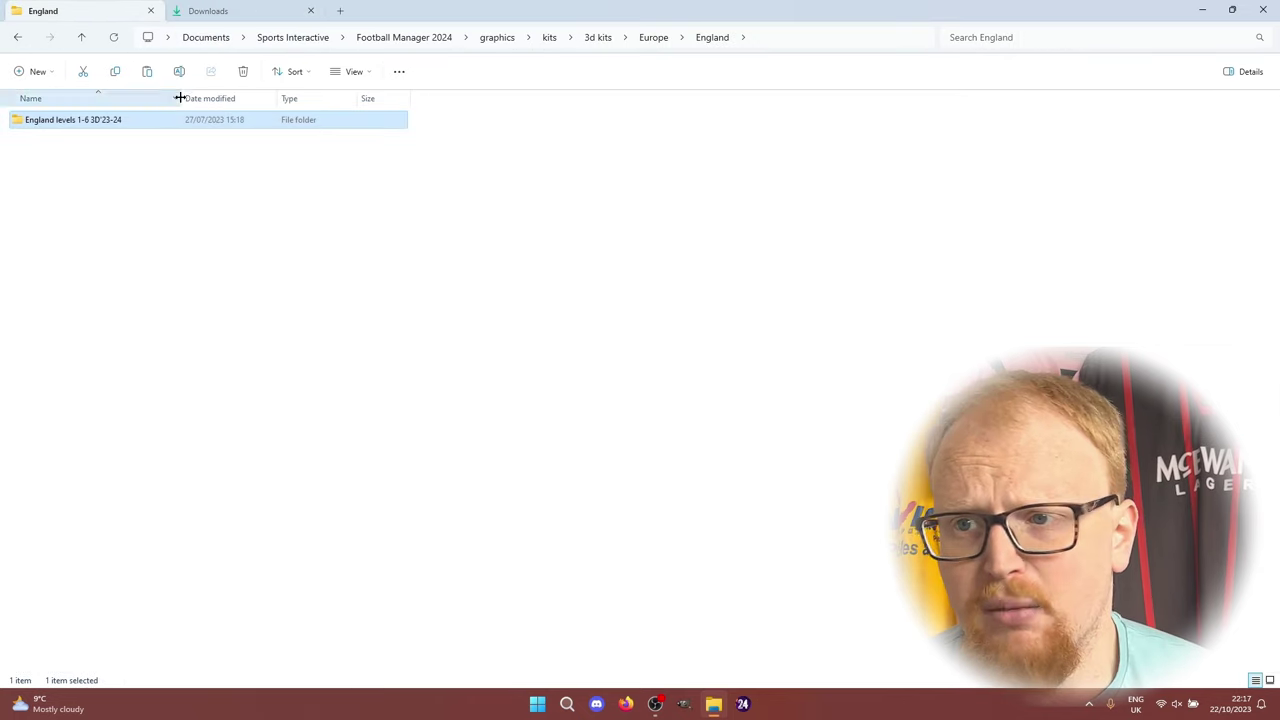
click(84, 39)
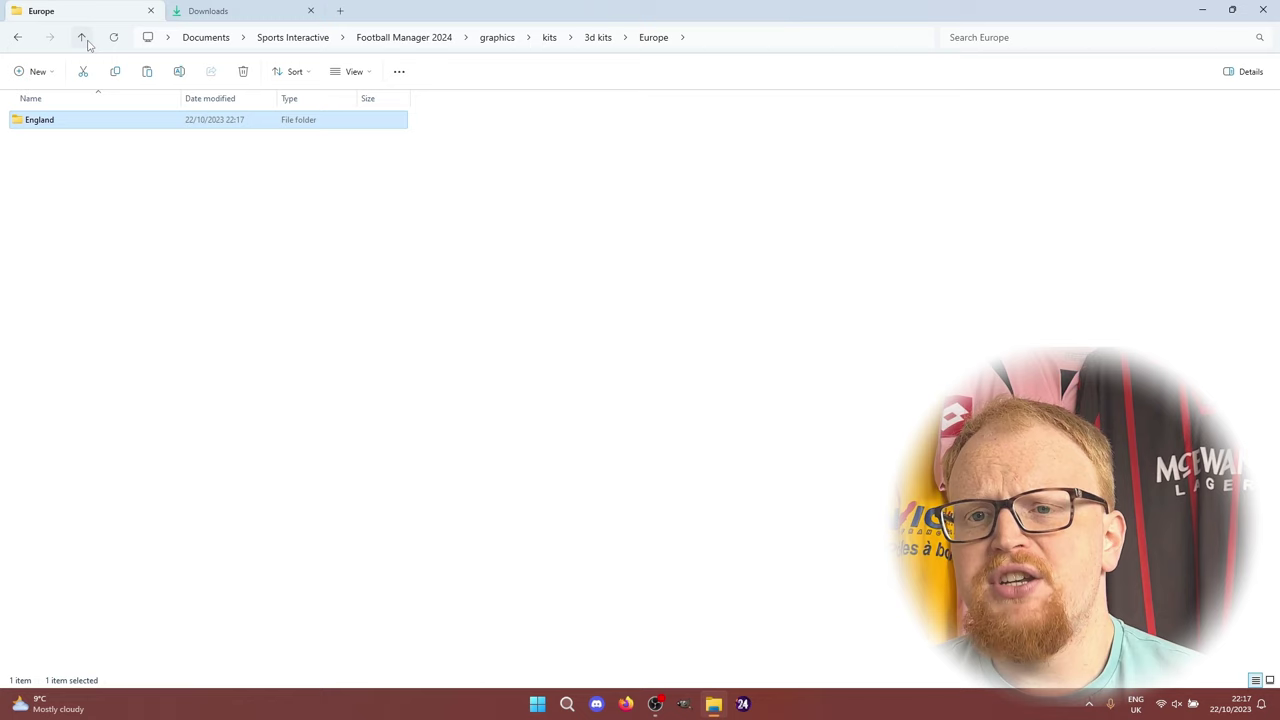
click(84, 39)
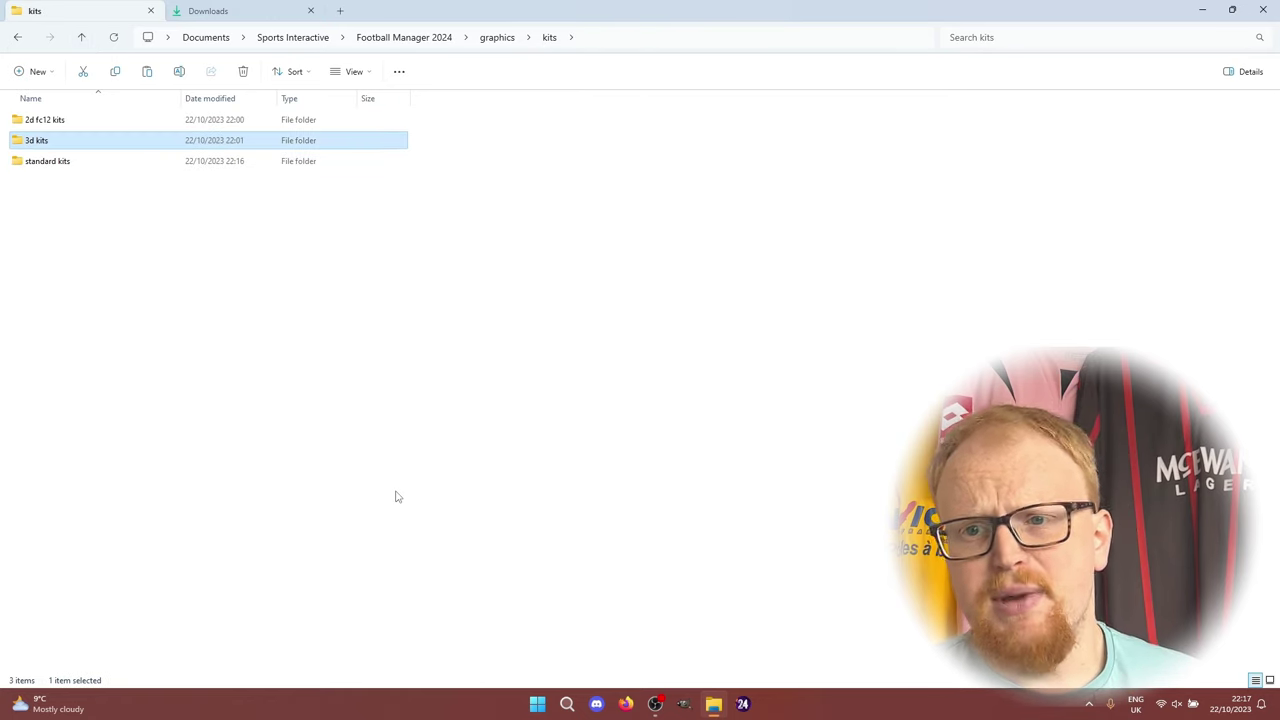
double_click(172, 124)
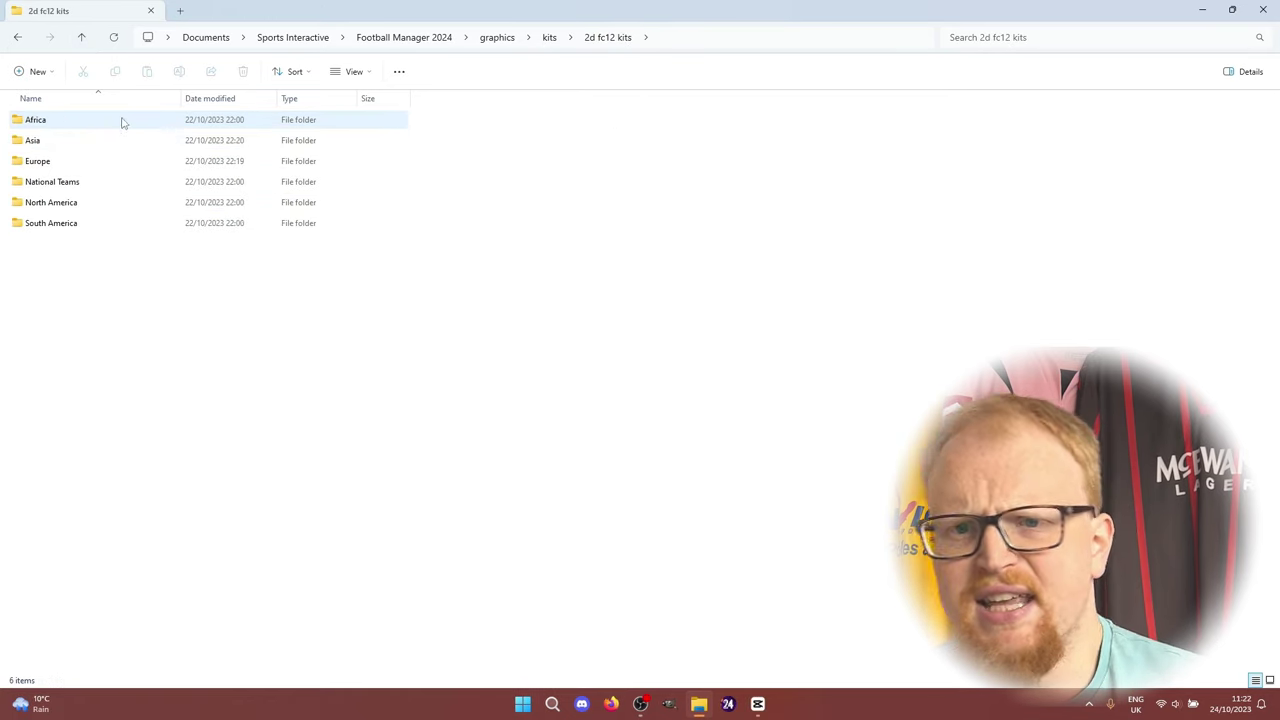
double_click(42, 141)
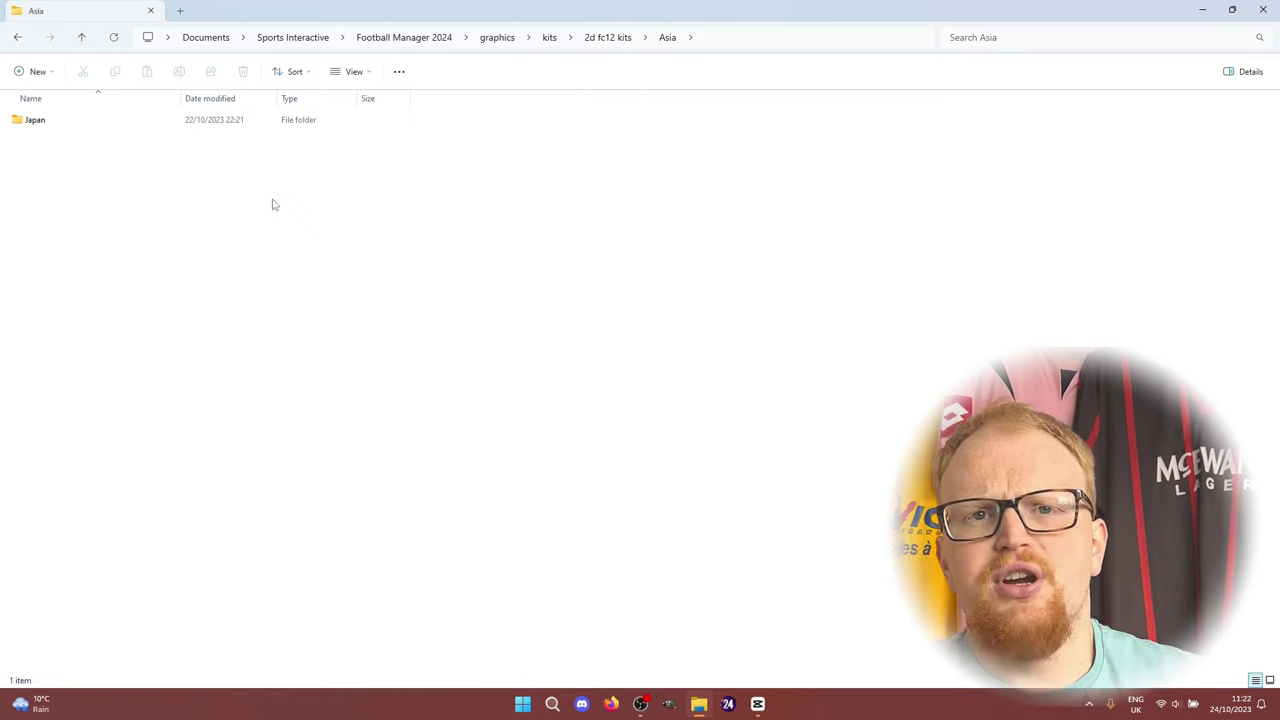
double_click(82, 120)
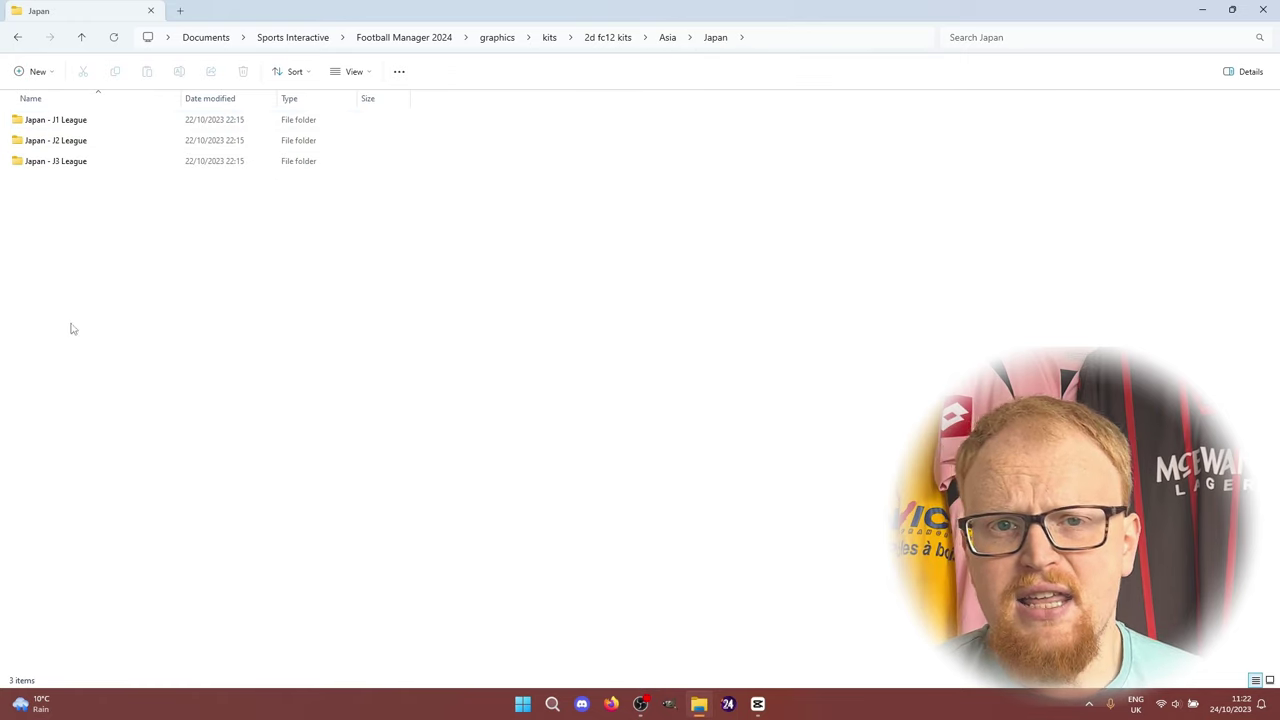
Review the league folders inside England and France in 2d fc12 kits > Europe.
click(84, 37)
click(84, 37)
double_click(70, 165)
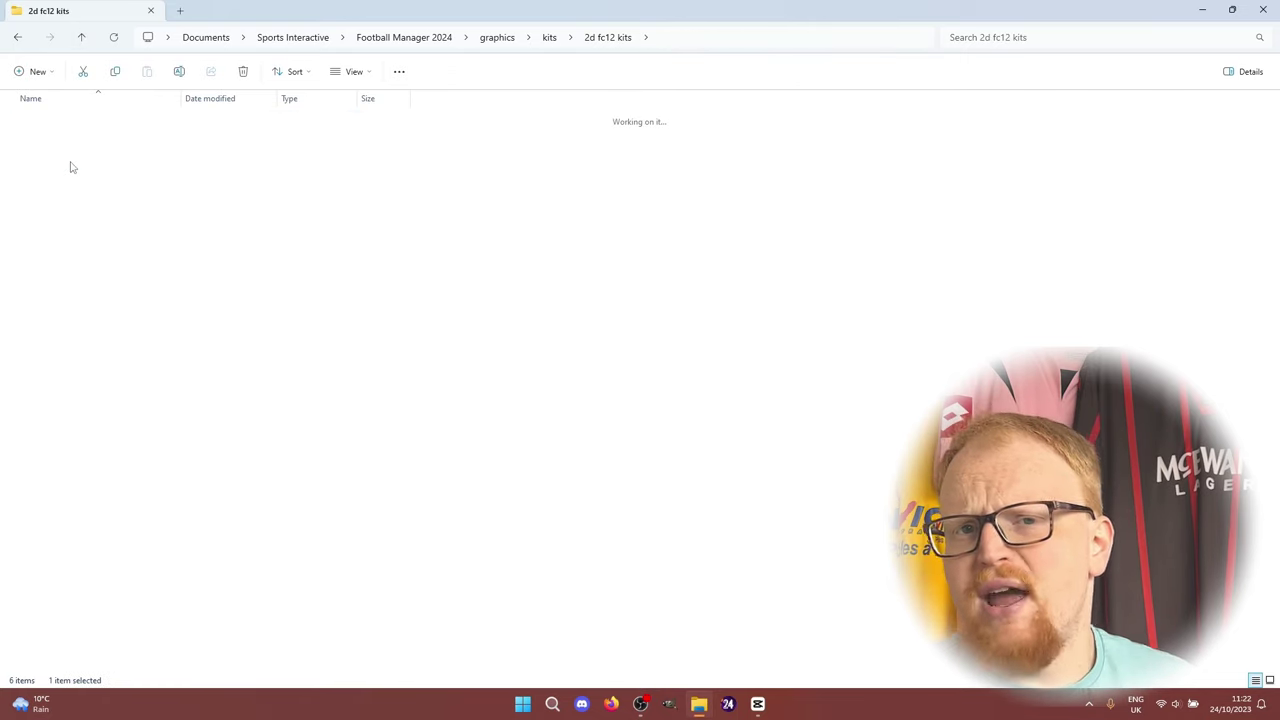
double_click(163, 121)
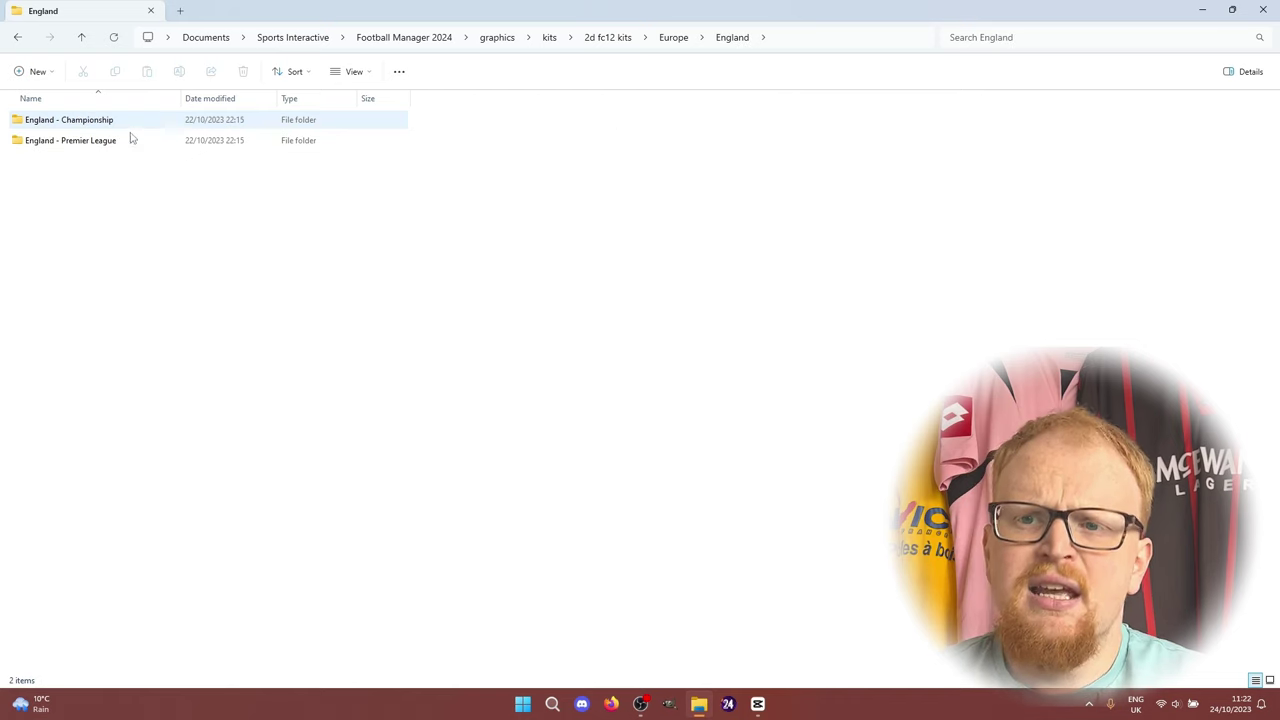
click(82, 37)
double_click(63, 141)
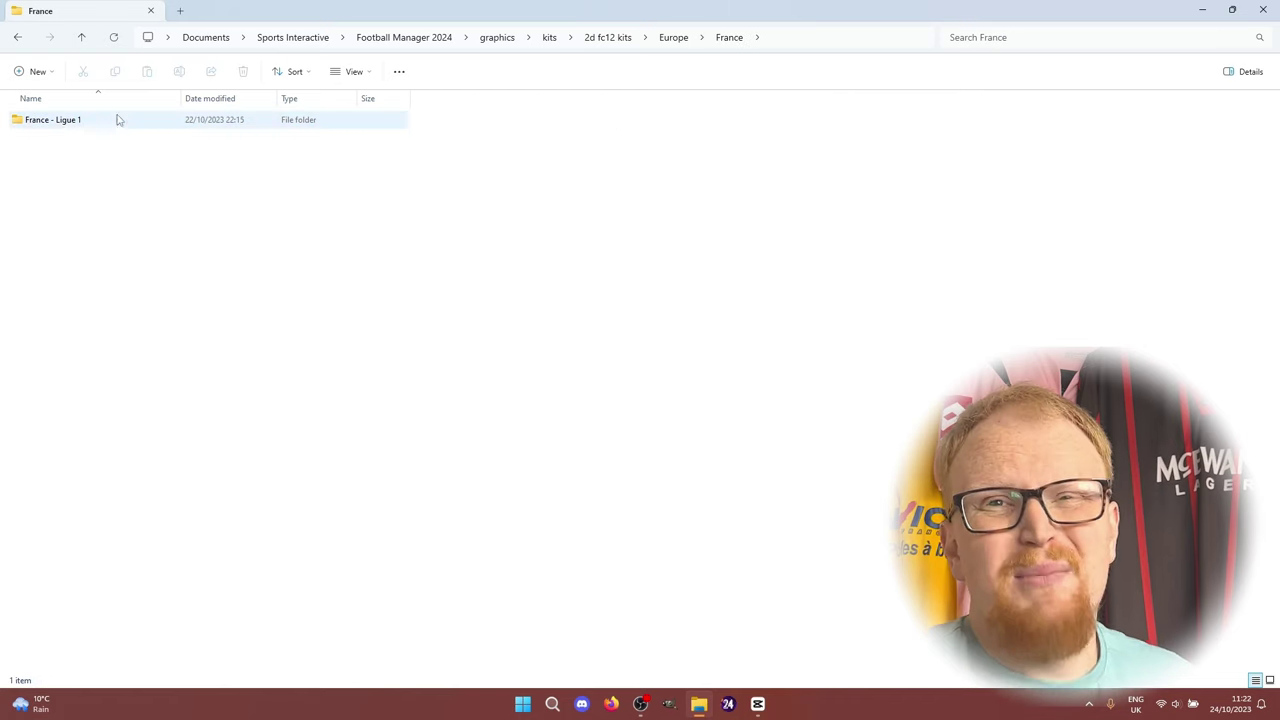
Review the contents of the Germany, Italy and Spain folders in 2d fc12 kits > Europe.
click(83, 37)
click(57, 166)
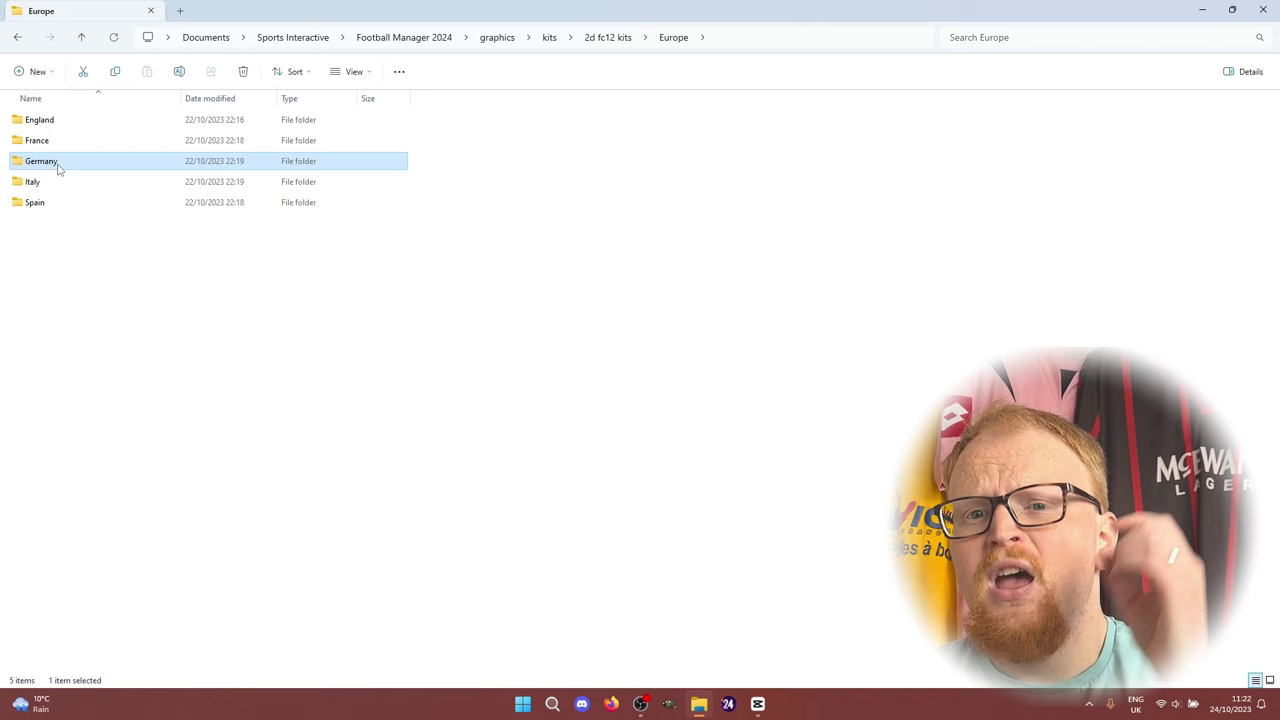
double_click(58, 168)
click(82, 37)
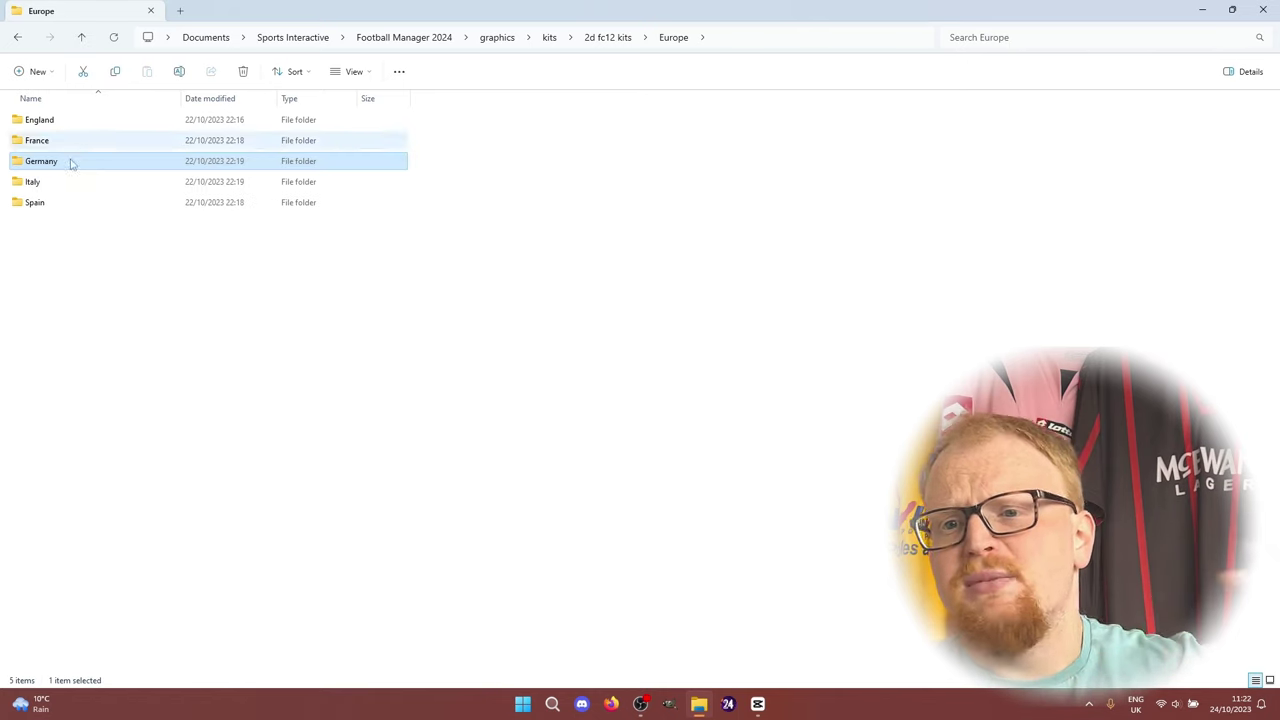
double_click(57, 183)
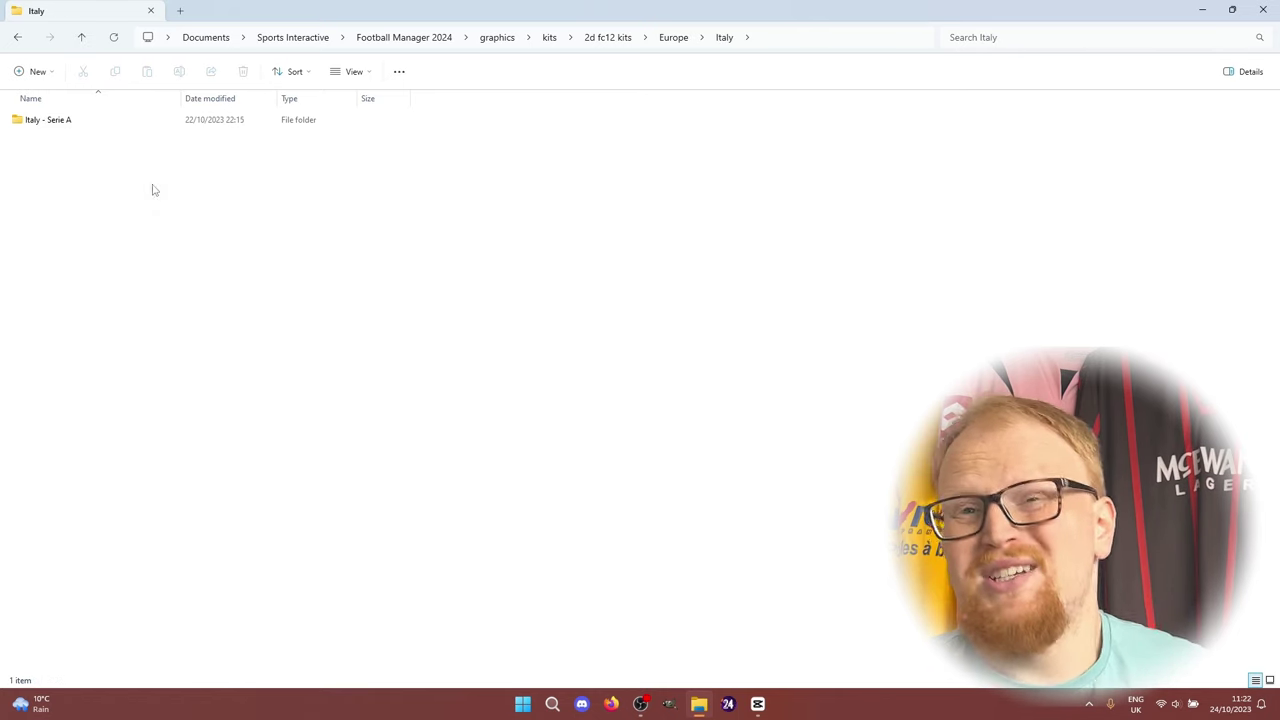
click(83, 37)
click(45, 202)
double_click(45, 202)
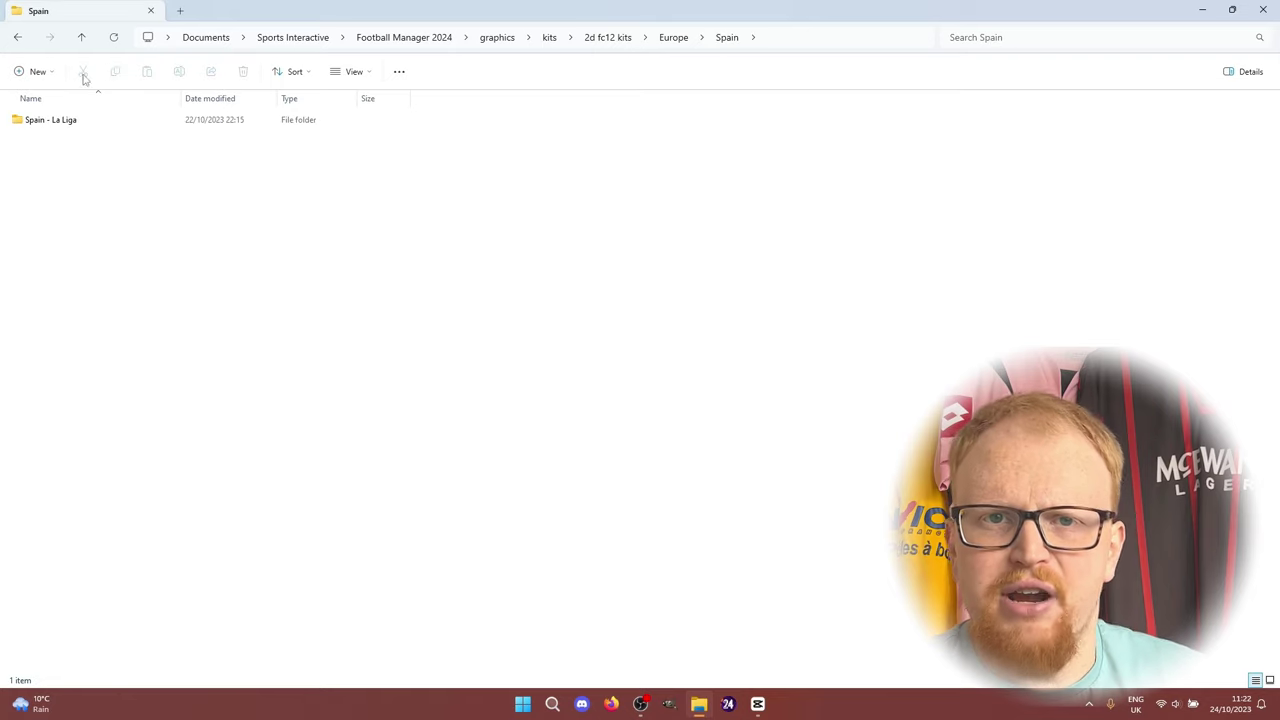
Examine the 1 Premier and 2 Championship kit images in 3d kits > Europe > England > England levels 1-6 3D'23-24.
click(78, 40)
click(78, 40)
click(78, 40)
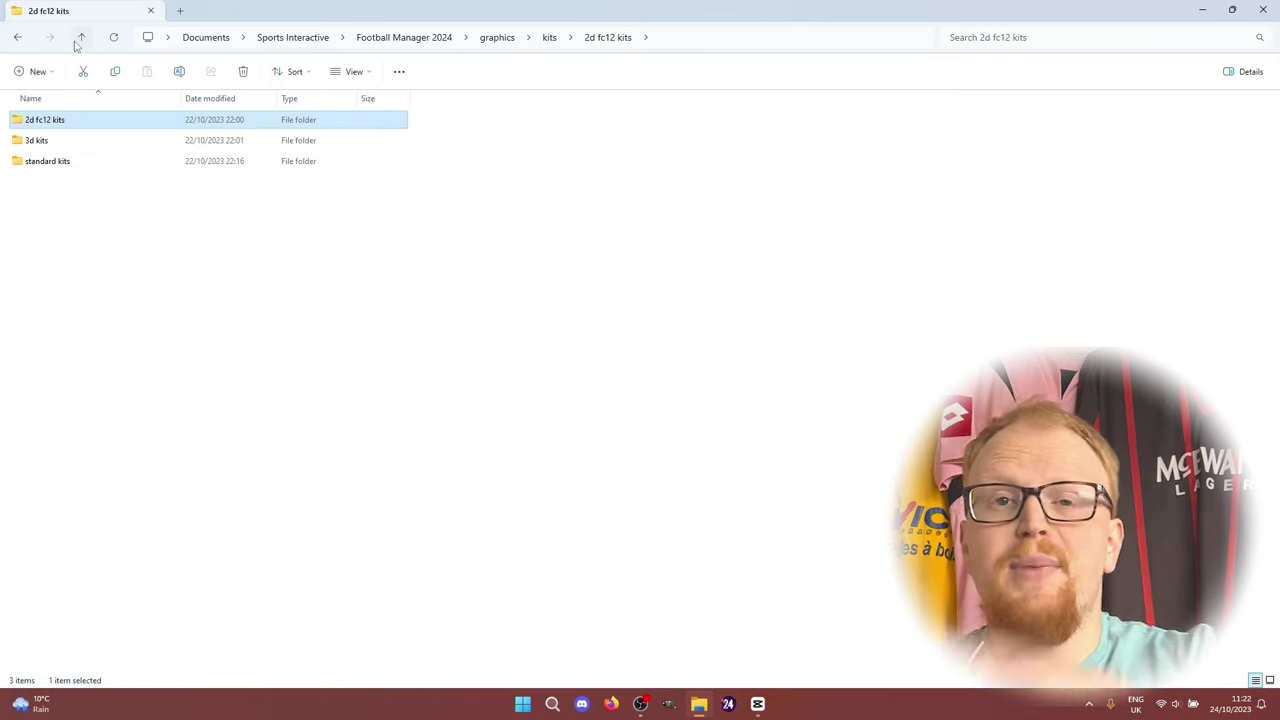
double_click(61, 146)
double_click(51, 161)
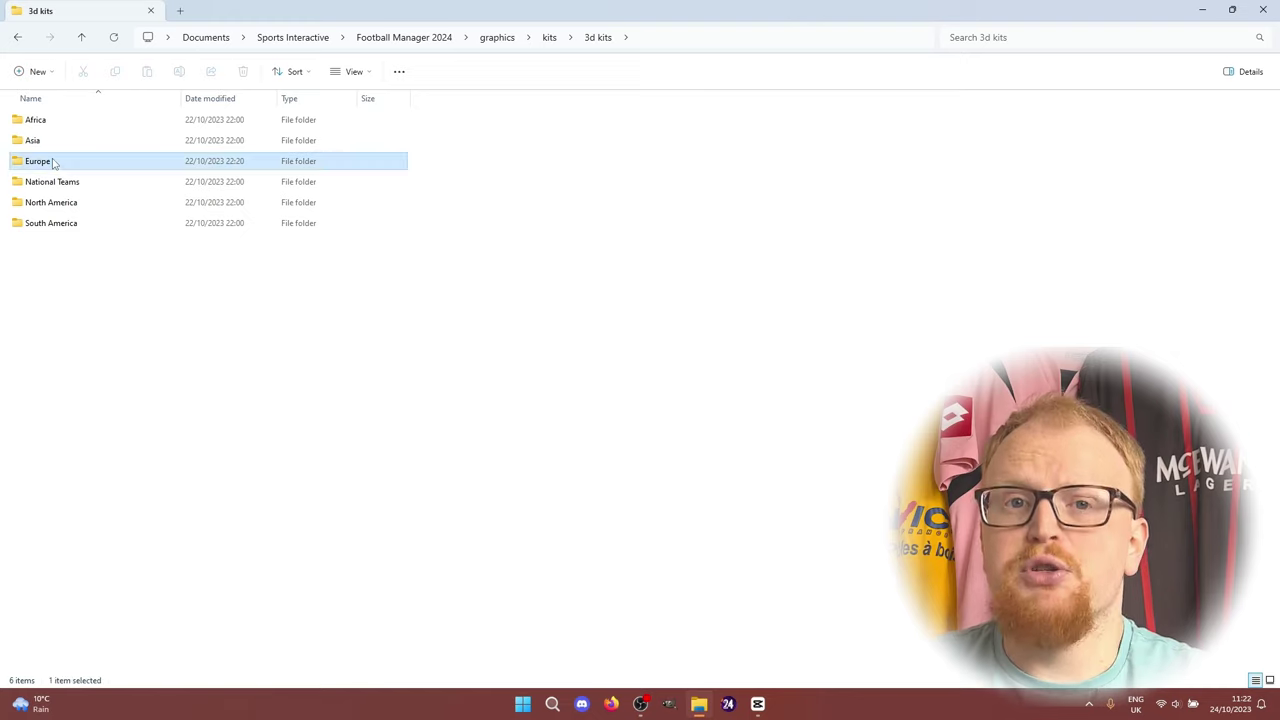
double_click(99, 122)
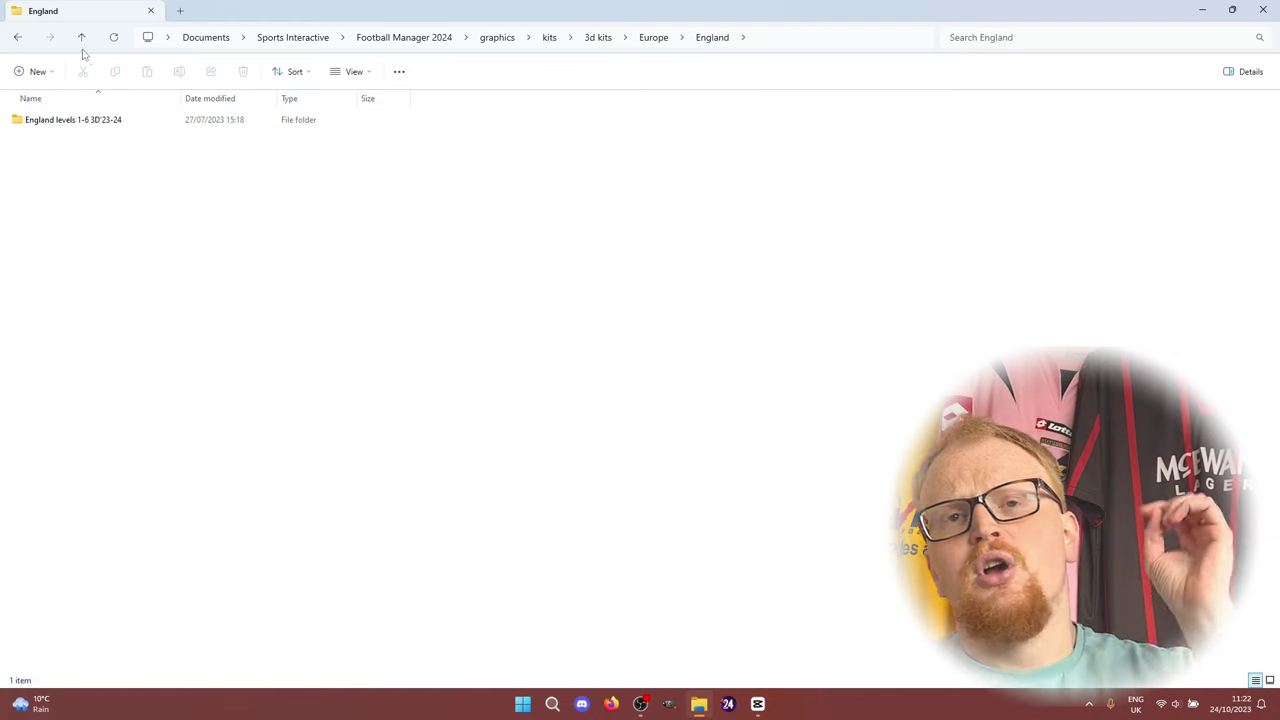
double_click(74, 120)
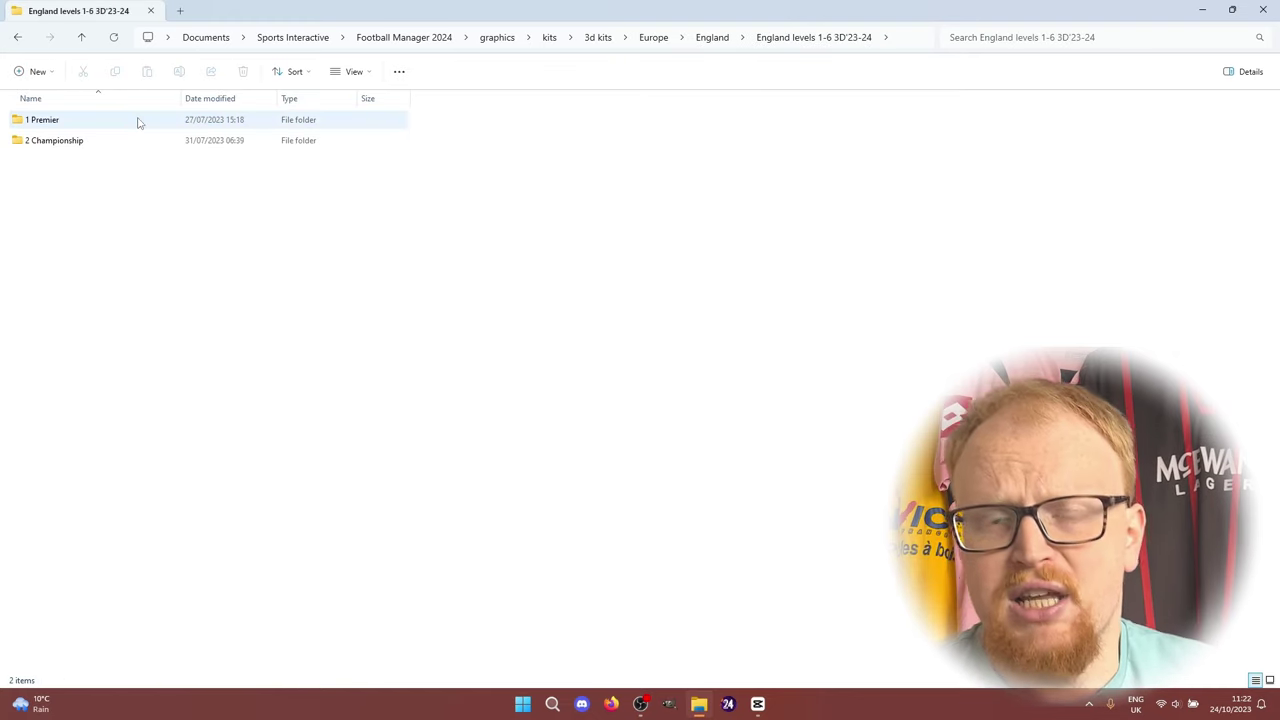
double_click(137, 120)
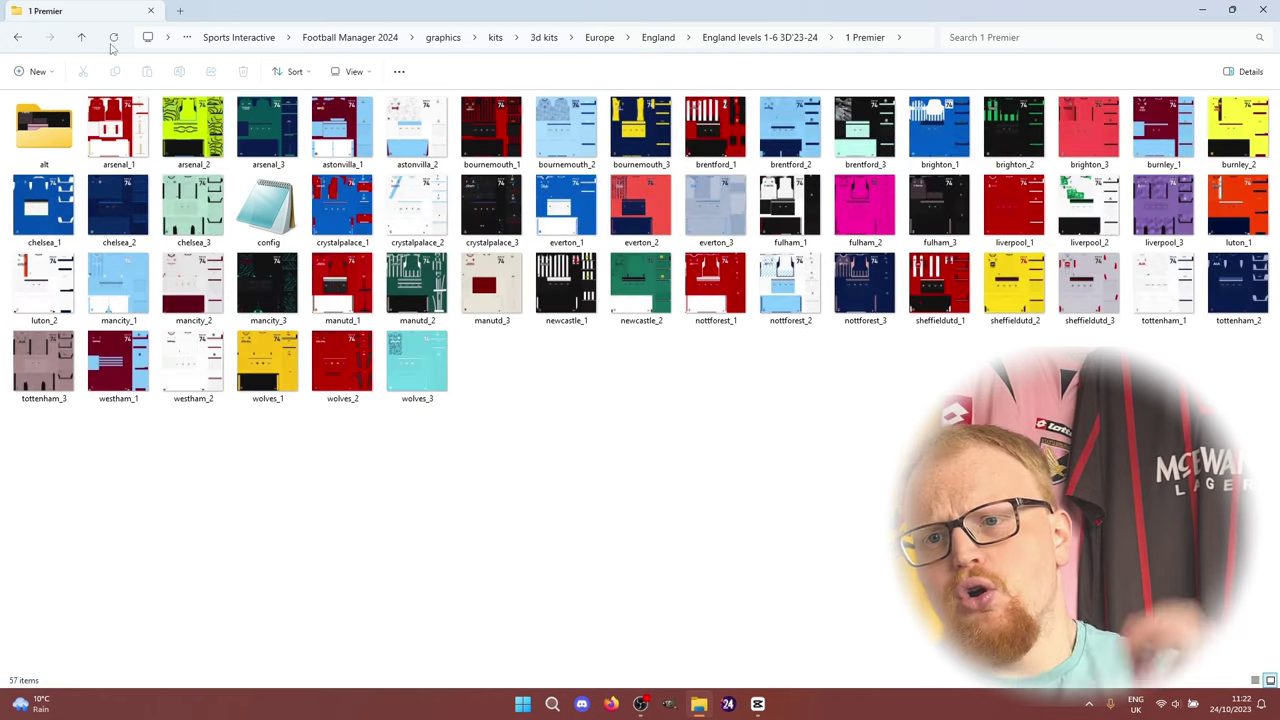
click(81, 37)
double_click(52, 141)
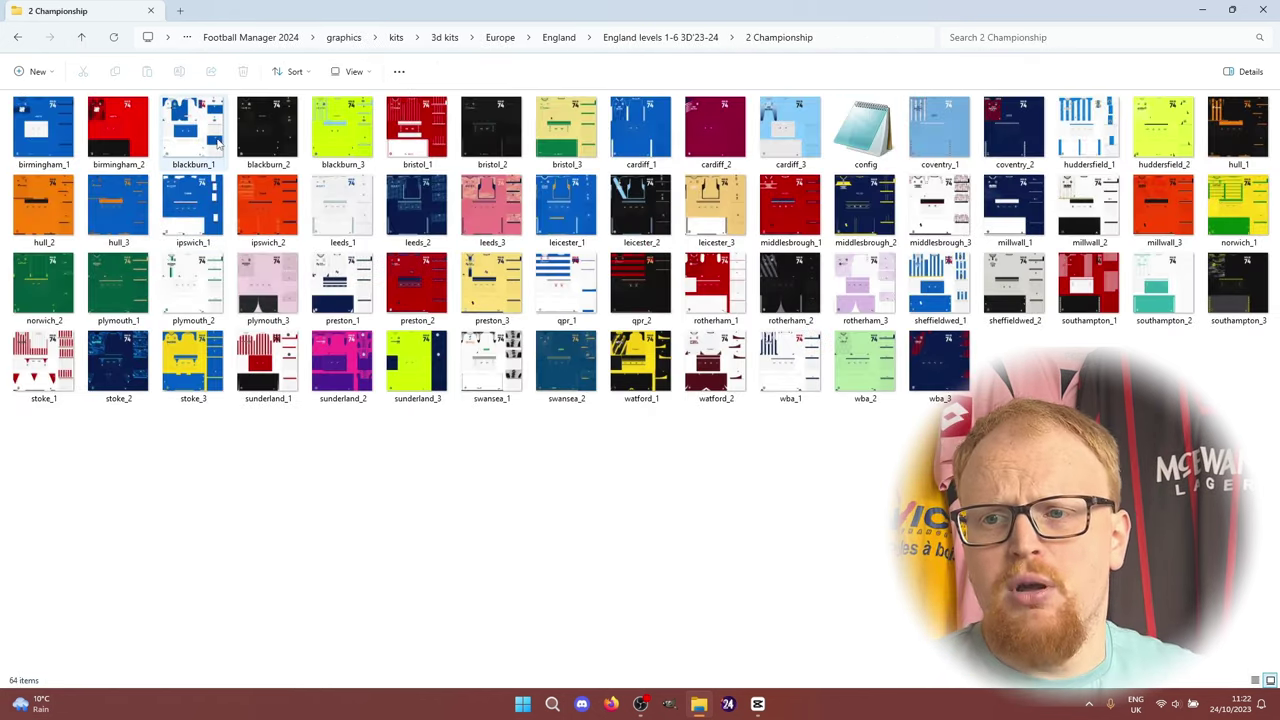
Go back to 3d kits > Europe, check the second country folder there, and return to the main kits folder.
click(81, 37)
click(81, 37)
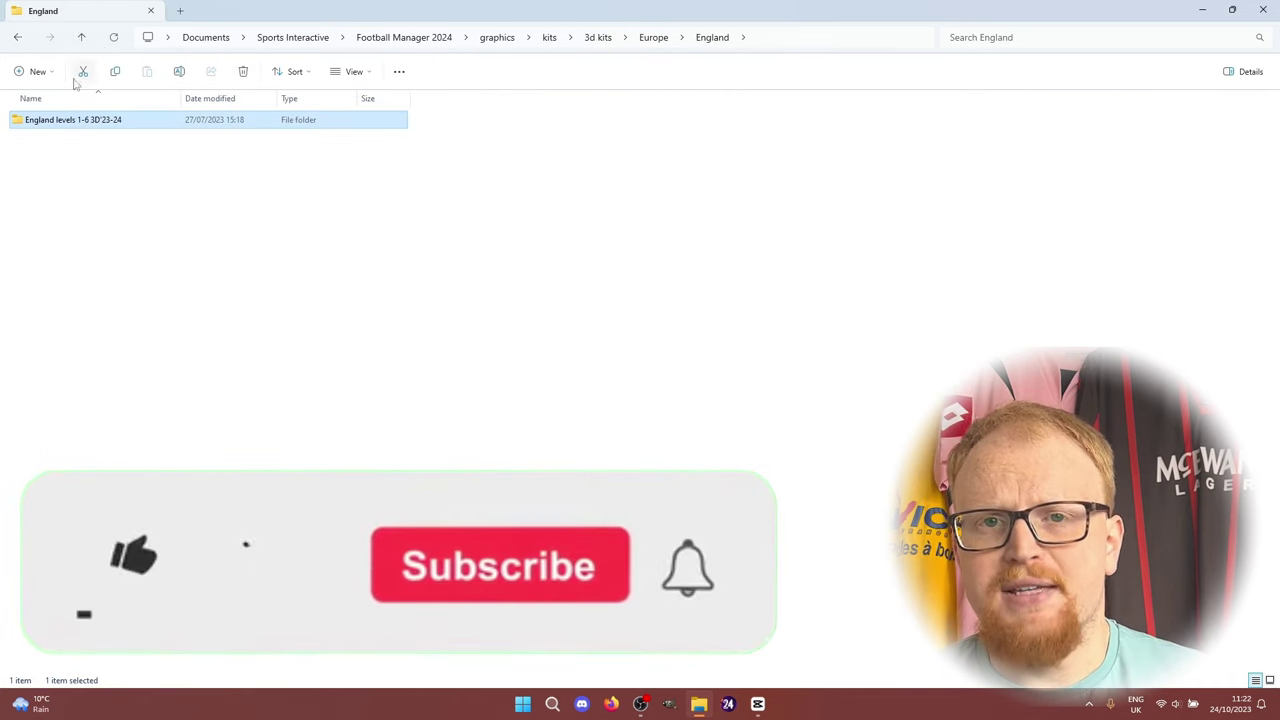
click(81, 37)
double_click(33, 141)
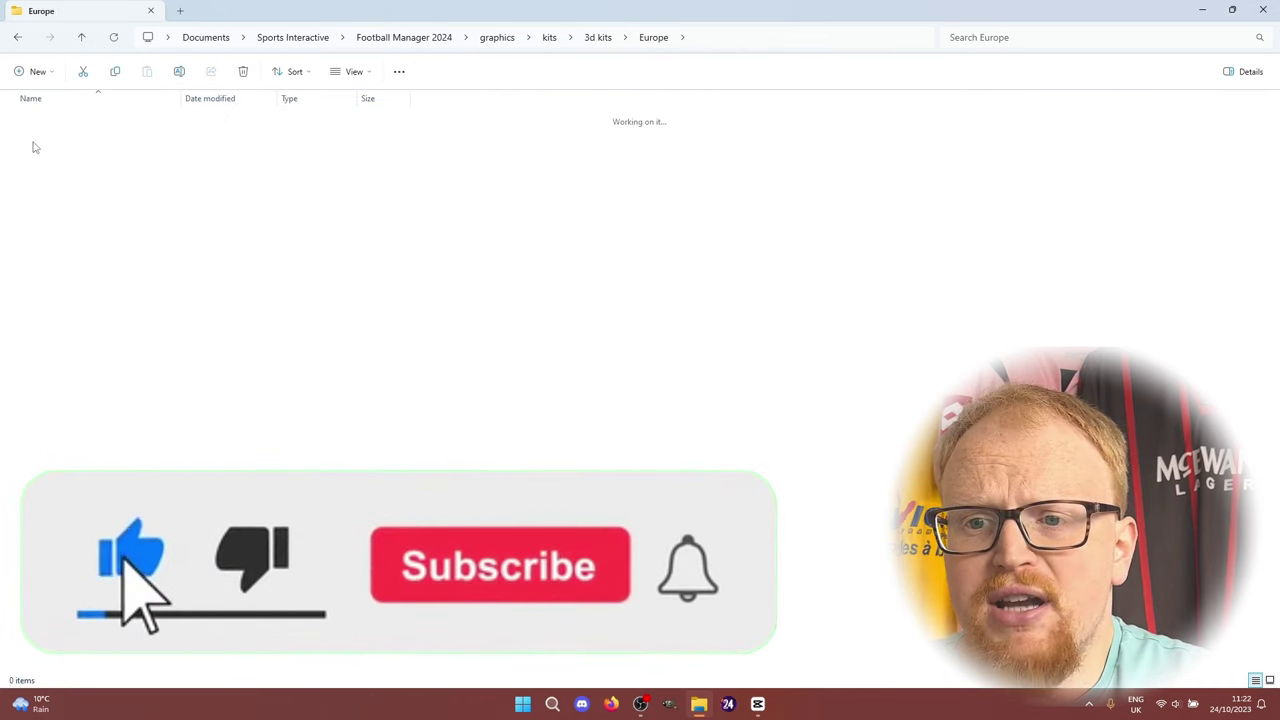
click(550, 39)
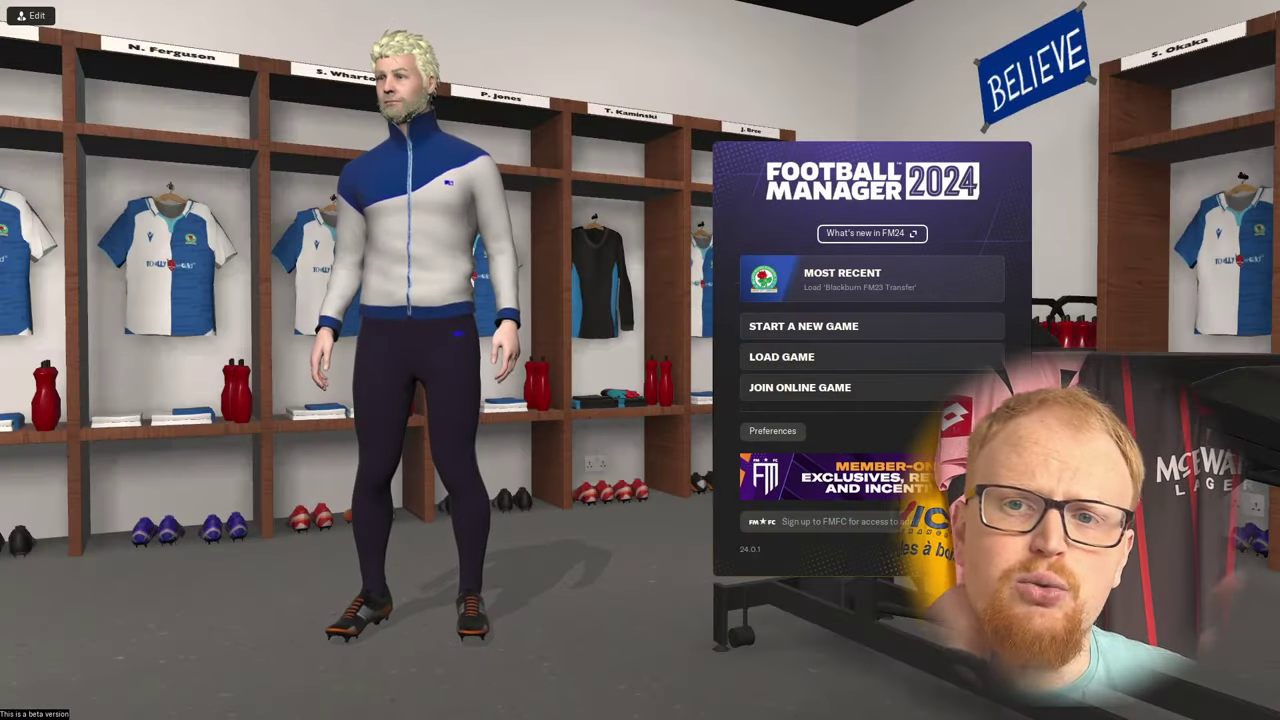
Open the Football Manager 2024 preferences and show all the advanced settings.
click(773, 440)
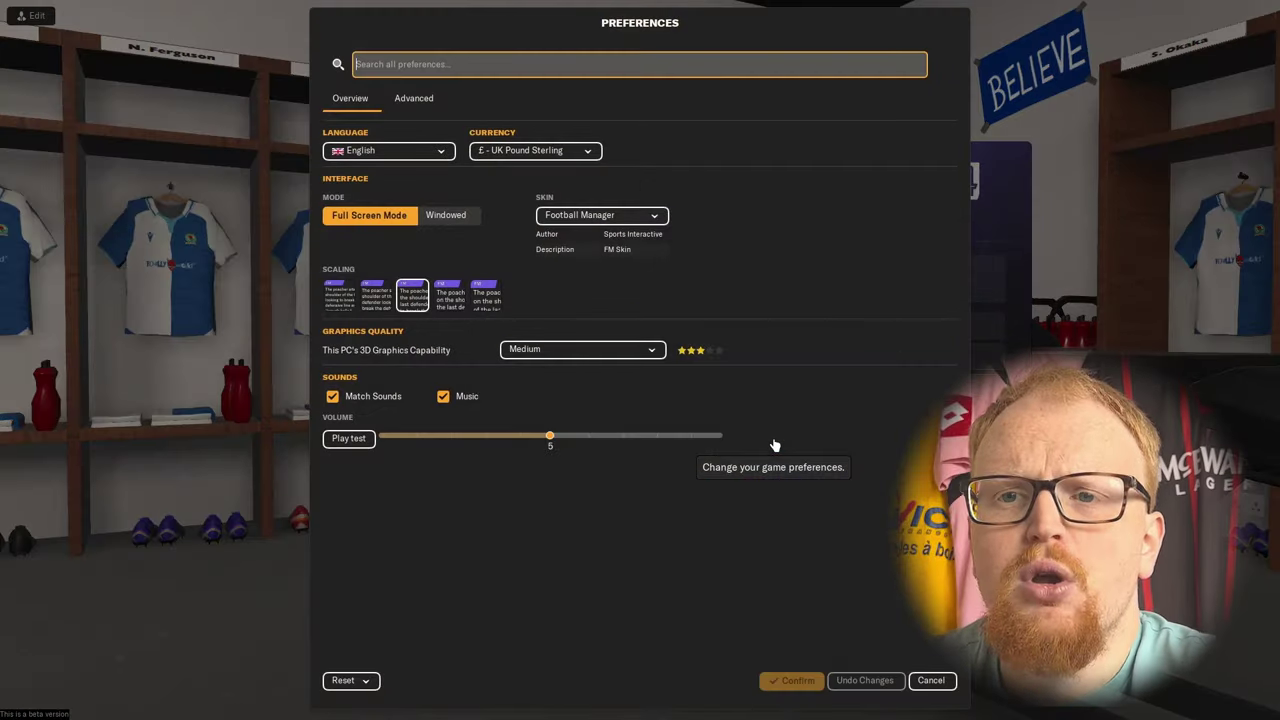
click(414, 100)
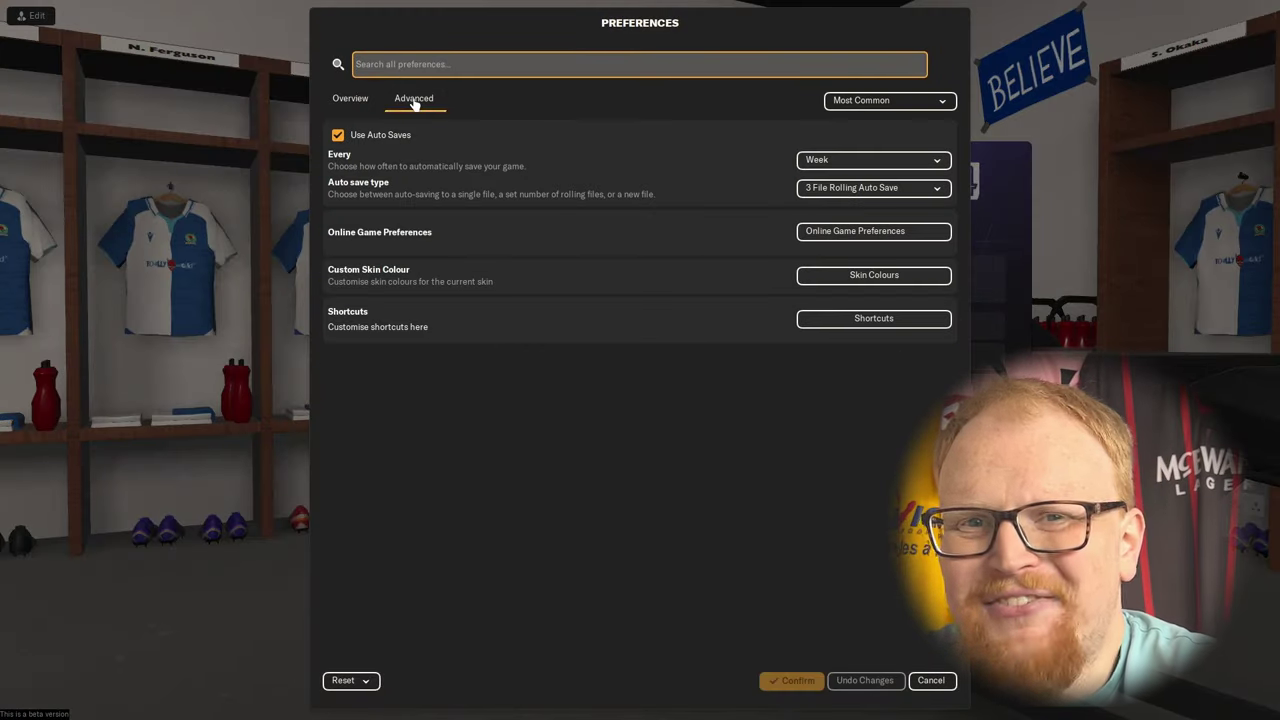
click(853, 100)
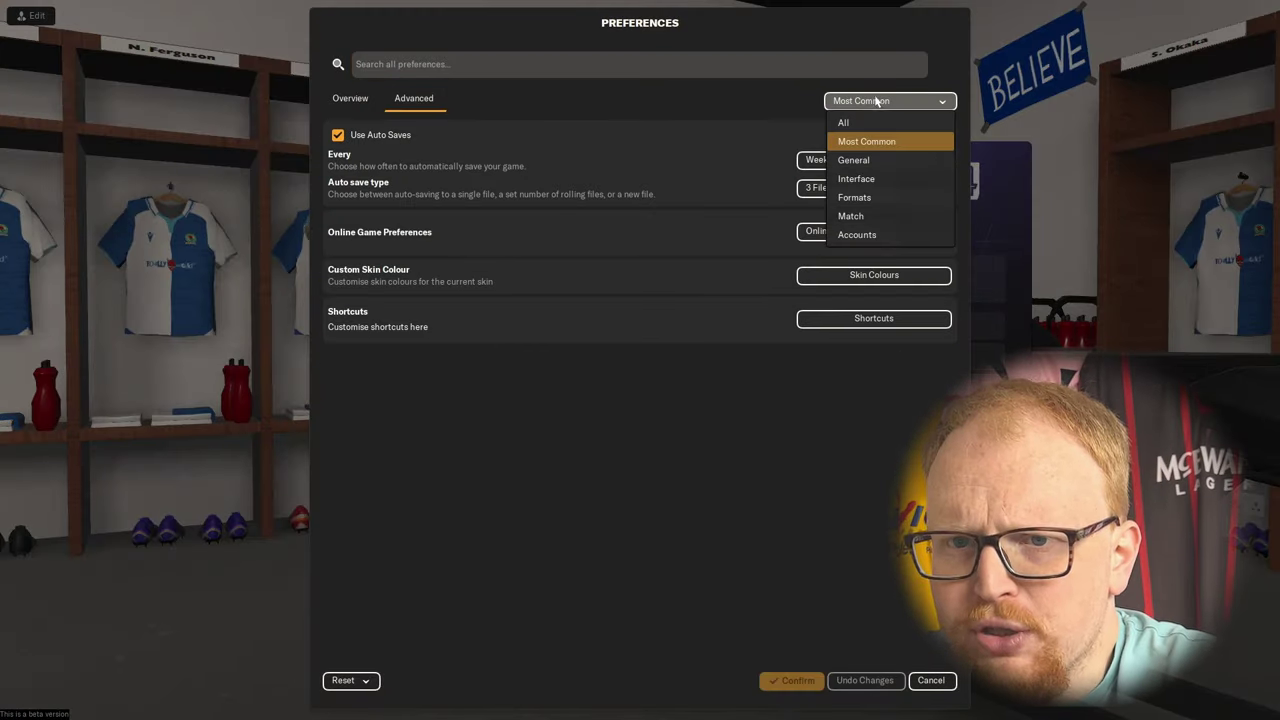
click(872, 132)
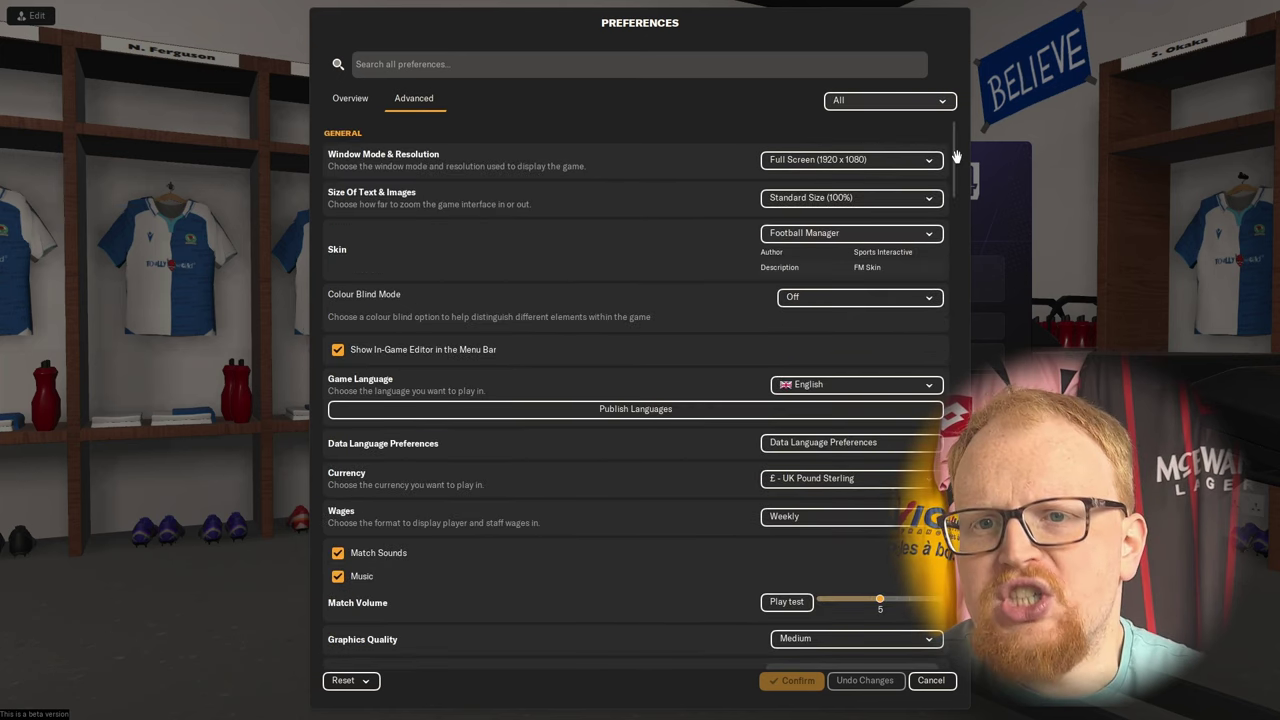
Disable skin caching for page loading, enable reloading the skin when confirming changes, and apply the preferences.
drag(957, 165, 963, 310)
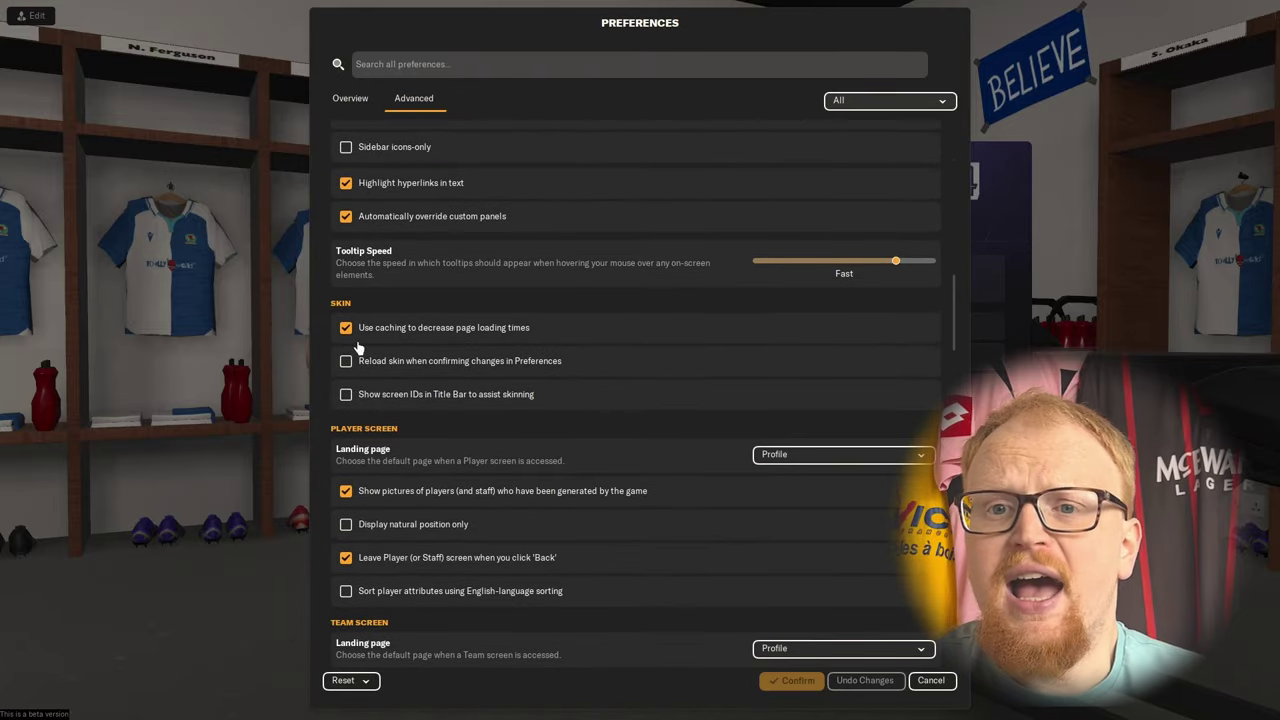
click(347, 329)
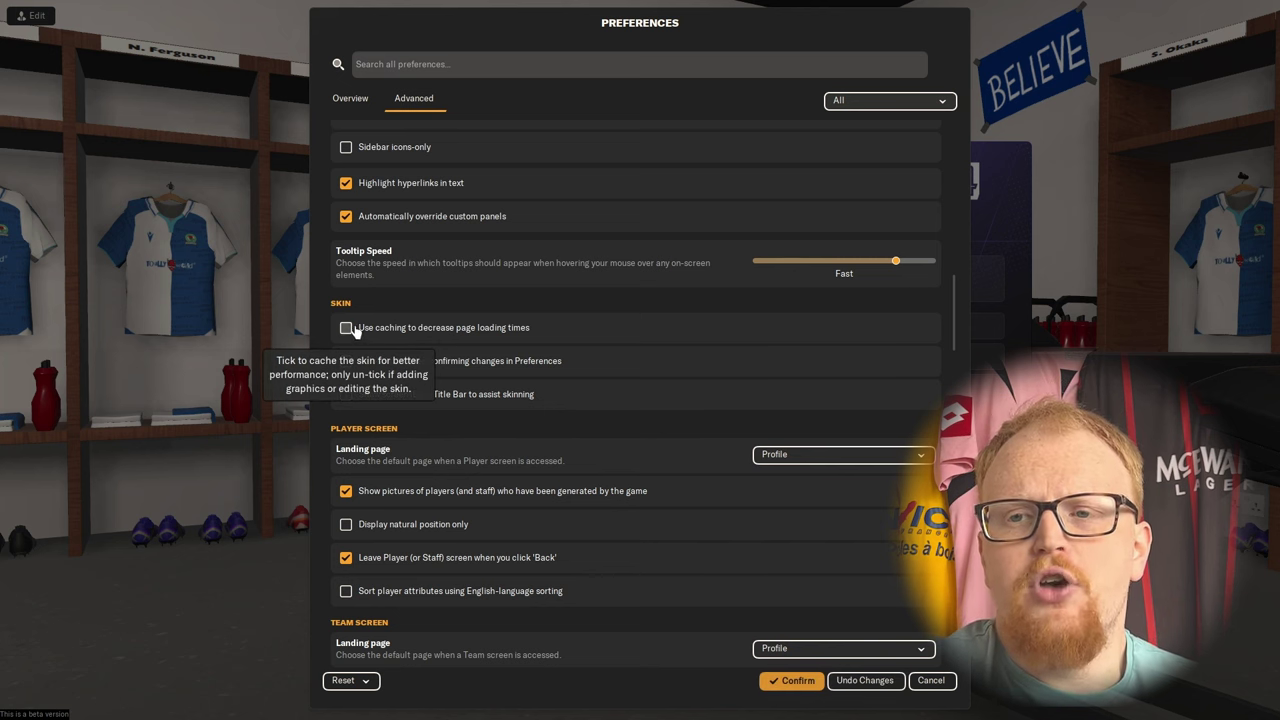
click(390, 367)
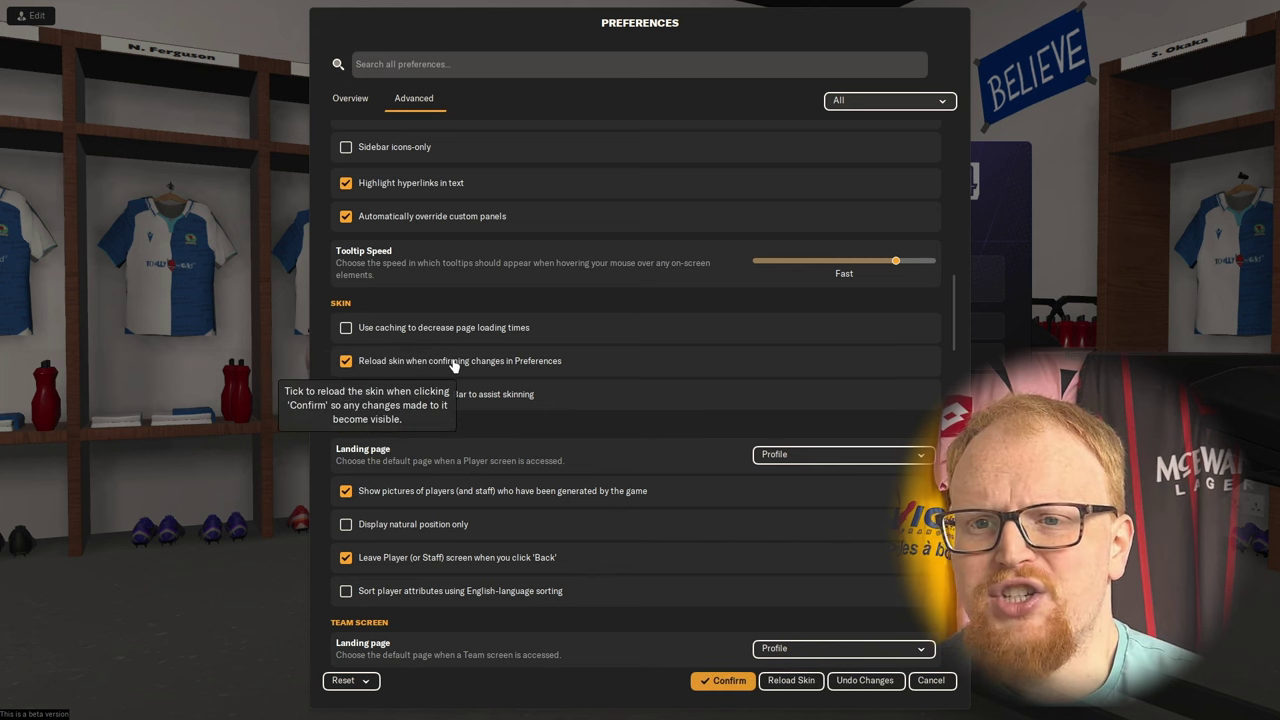
click(724, 681)
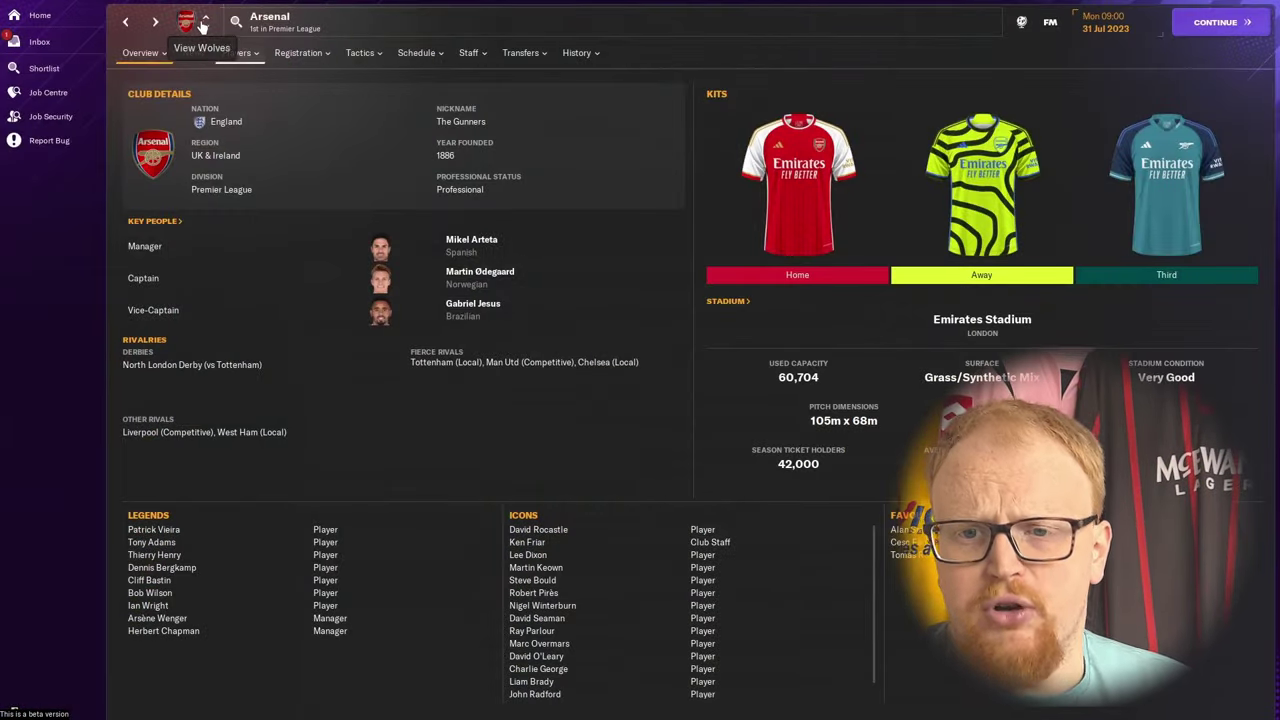
Check the home, away and third kits of every Premier League club in turn, from Arsenal through Wolverhampton Wanderers and back to Arsenal.
click(205, 29)
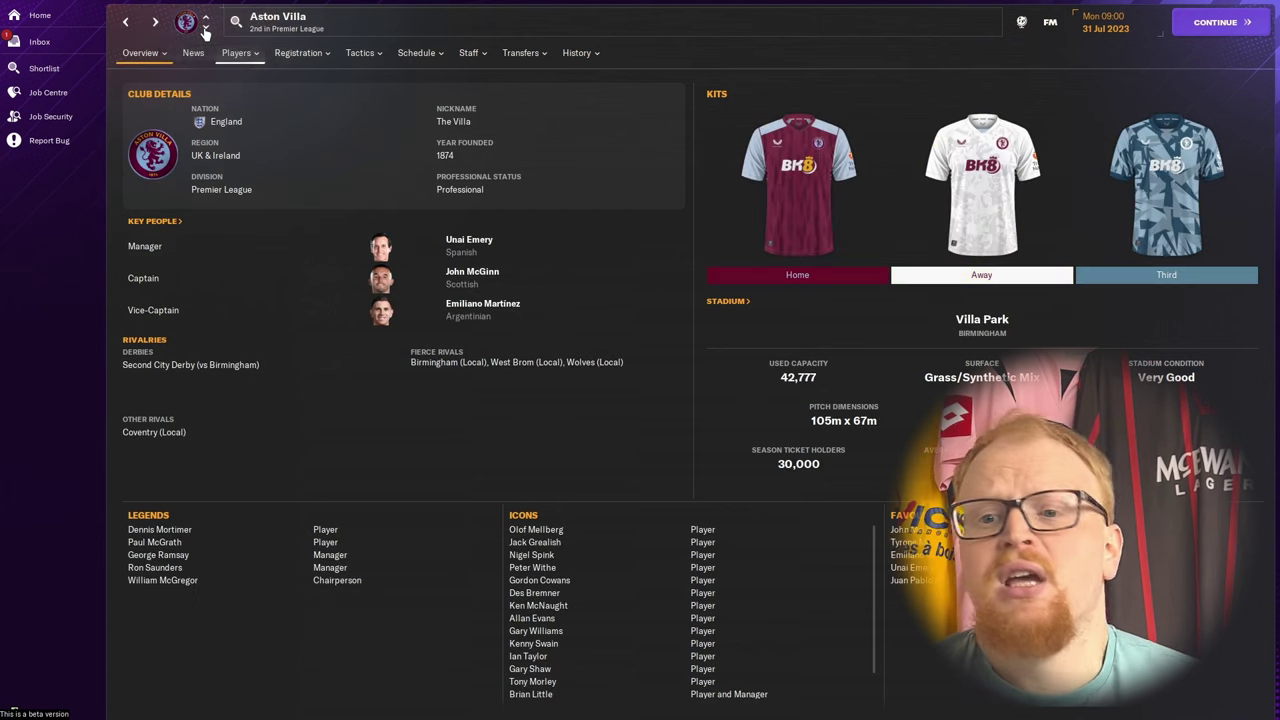
click(205, 29)
click(205, 29)
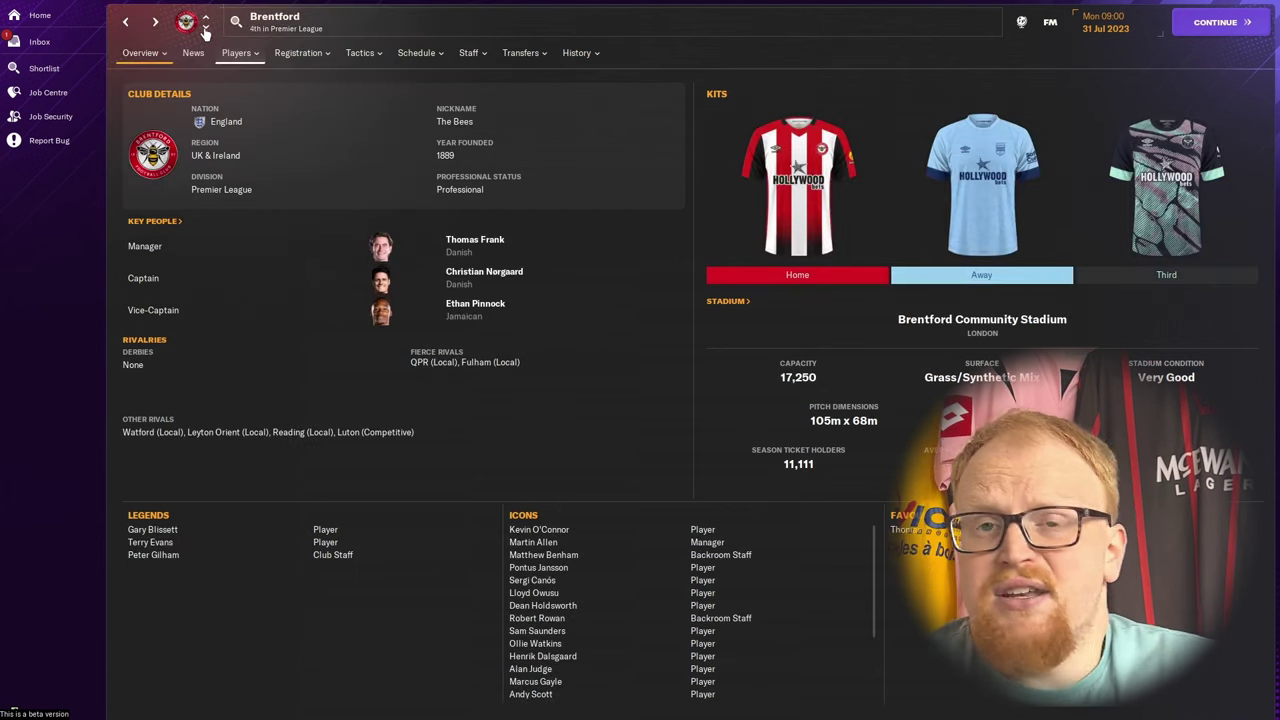
click(205, 29)
click(205, 29)
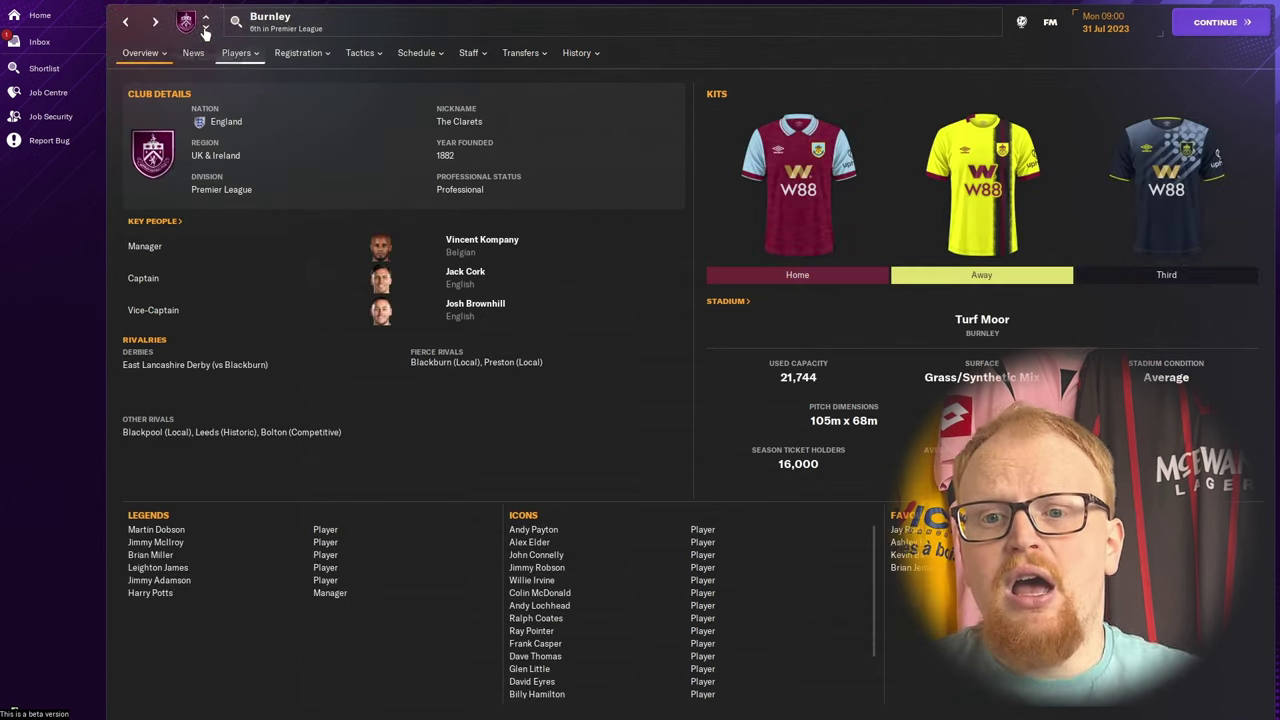
click(205, 29)
click(205, 29)
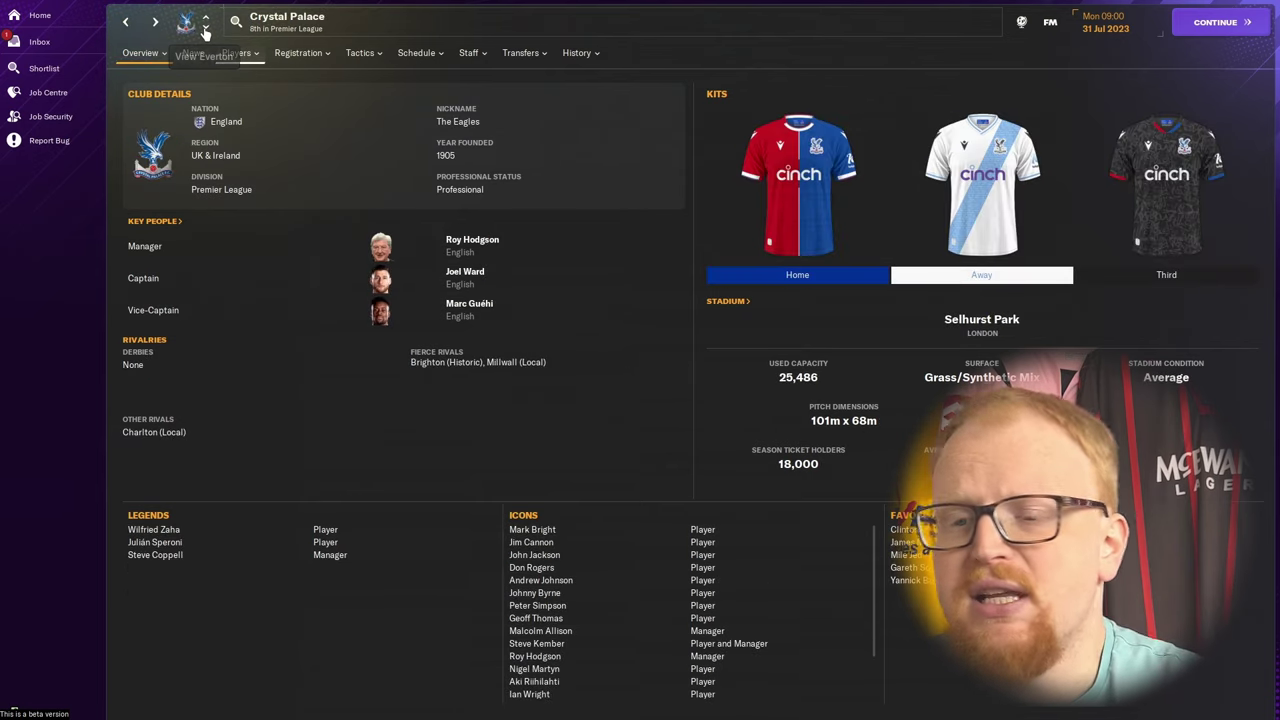
click(205, 29)
click(205, 29)
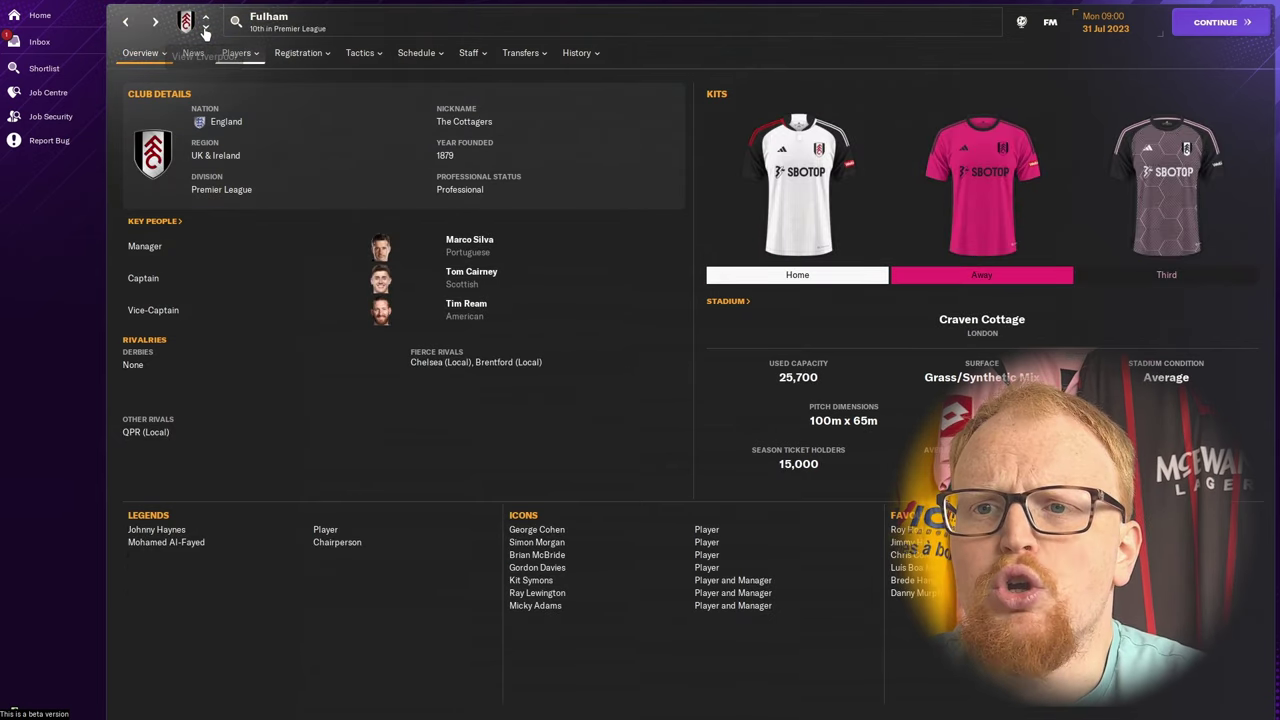
click(205, 29)
click(205, 29)
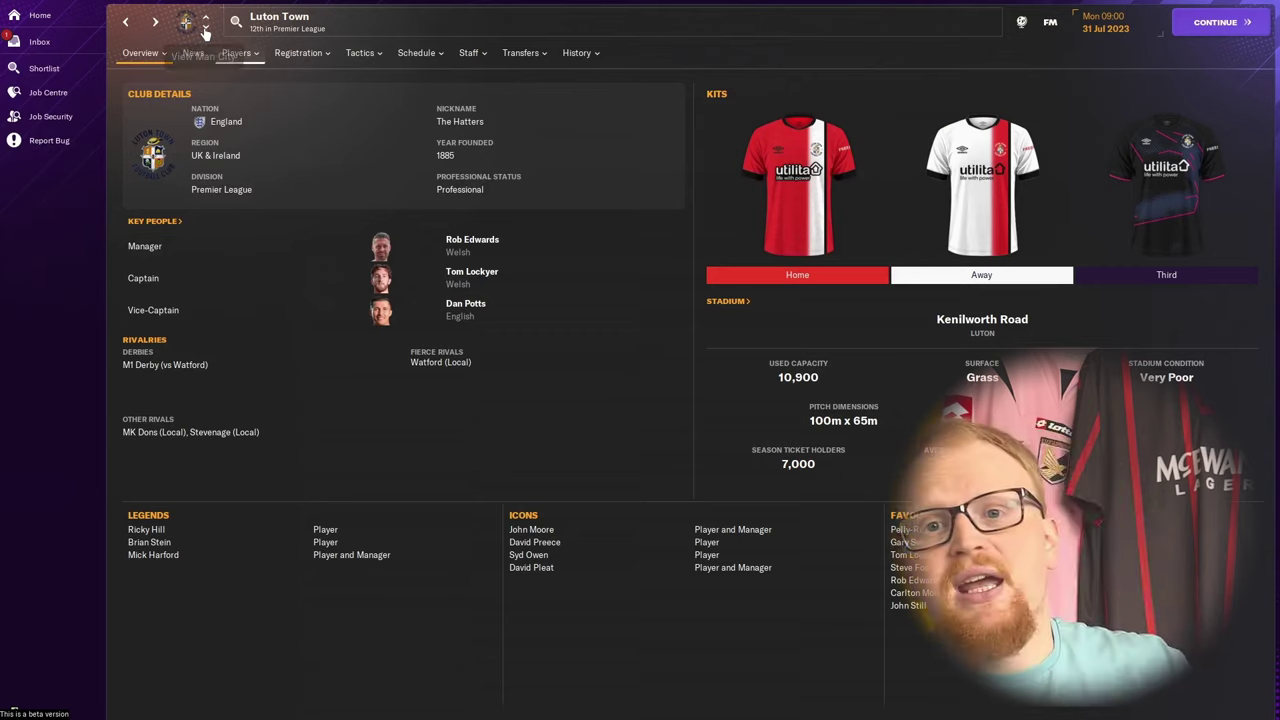
click(205, 29)
click(205, 29)
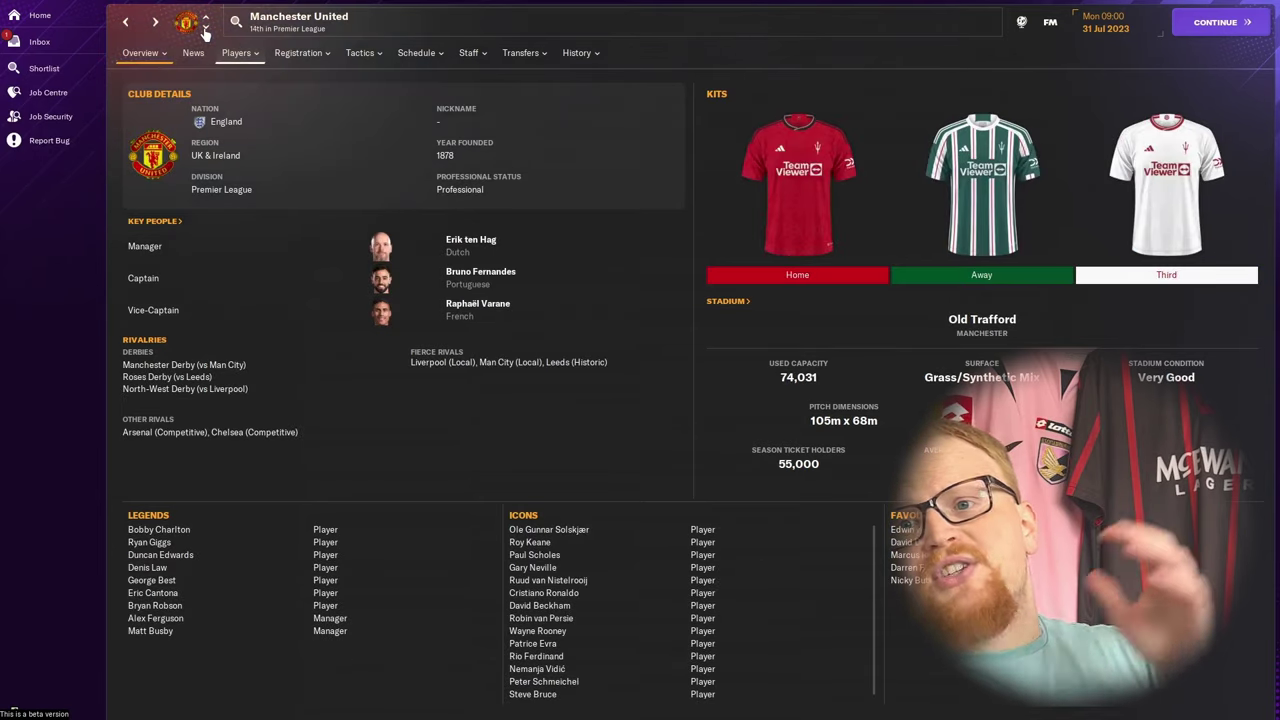
click(205, 29)
click(205, 29)
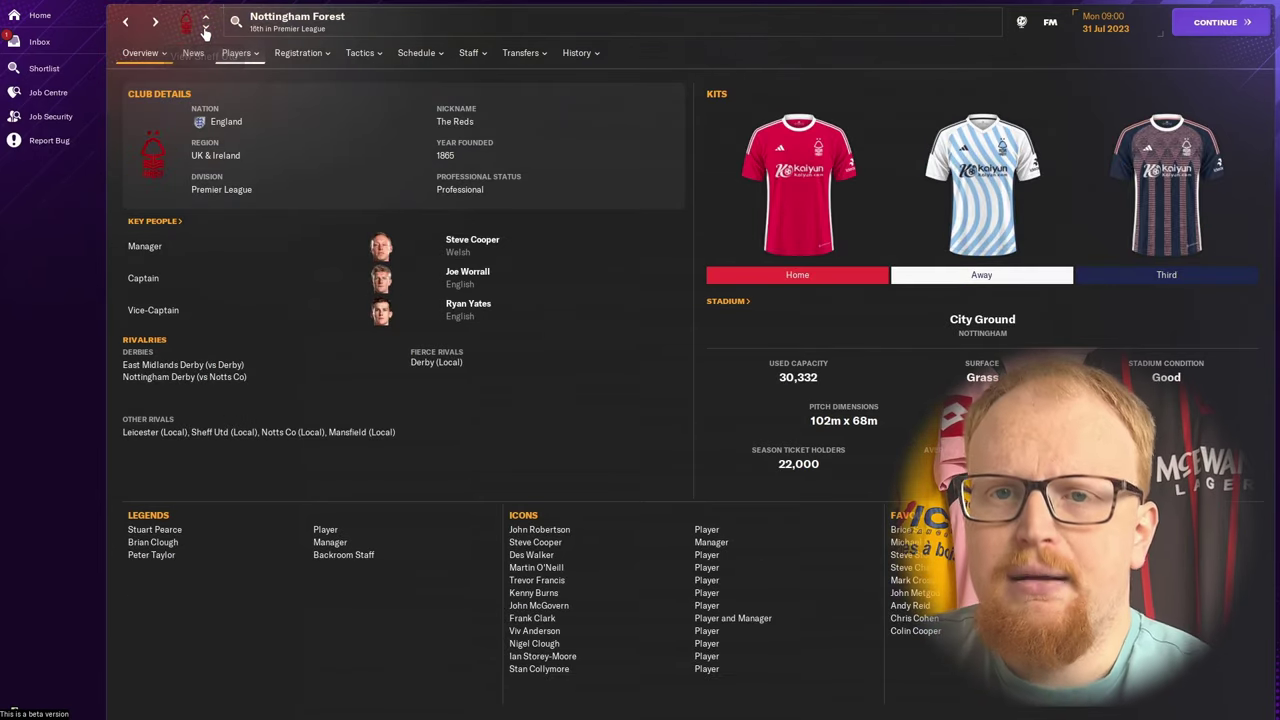
click(205, 29)
click(205, 29)
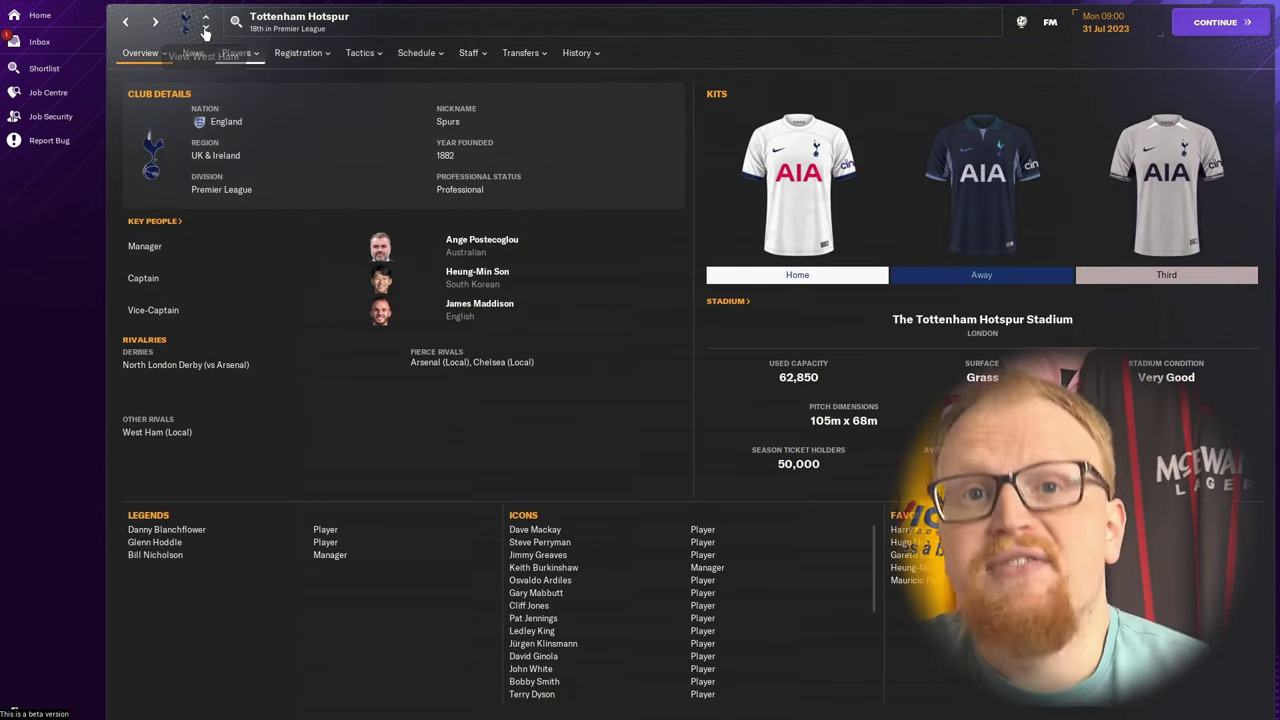
click(205, 29)
click(205, 29)
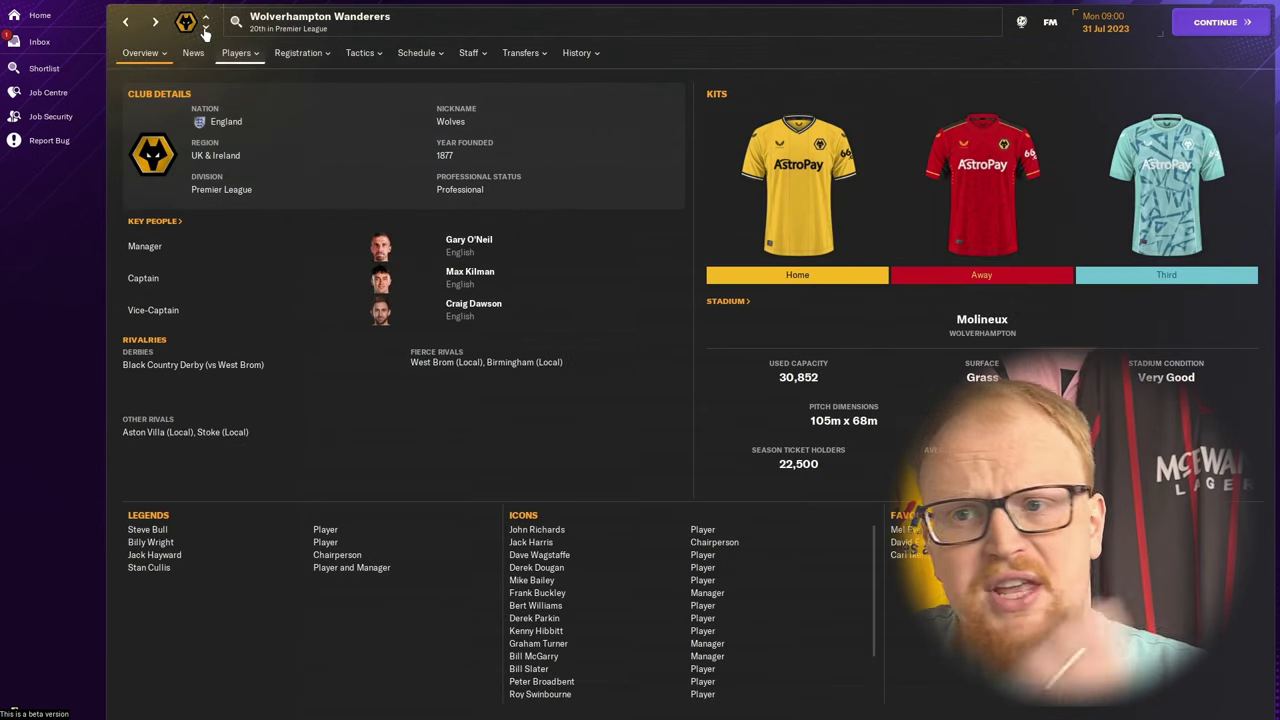
click(205, 29)
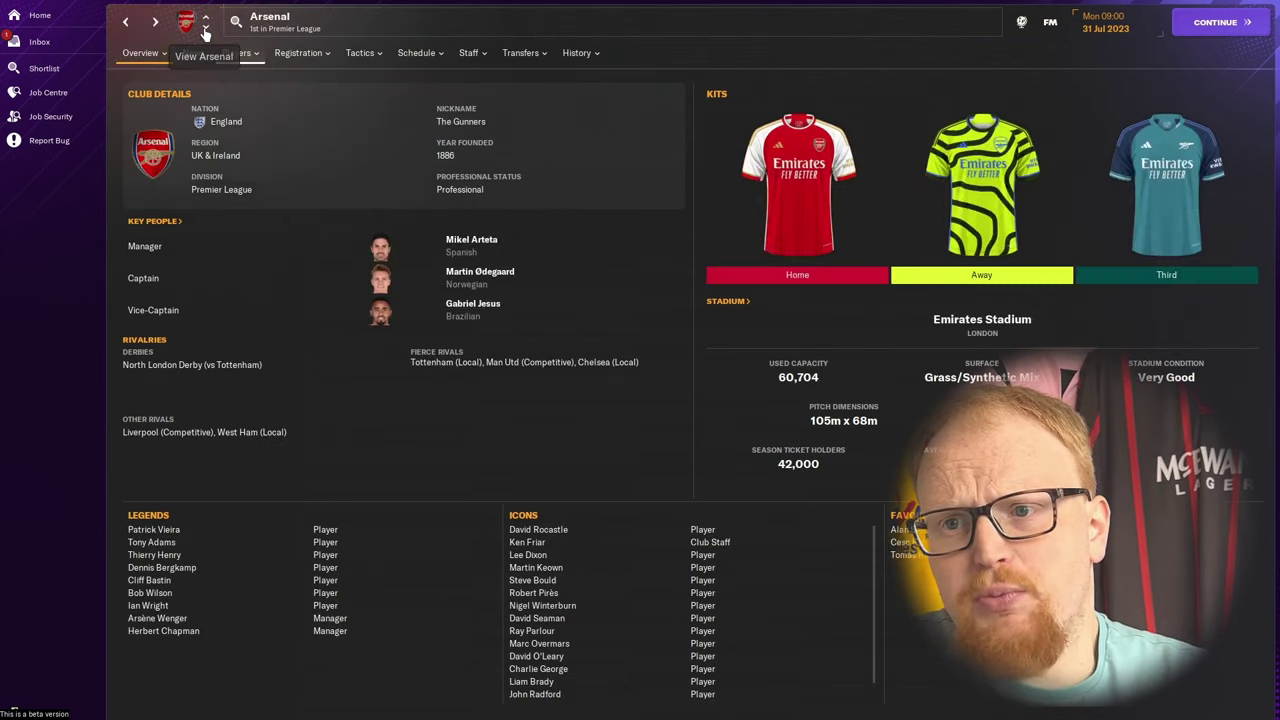
Go to the Sky Bet Championship by way of the Premier League page and view Birmingham City's club overview.
click(290, 29)
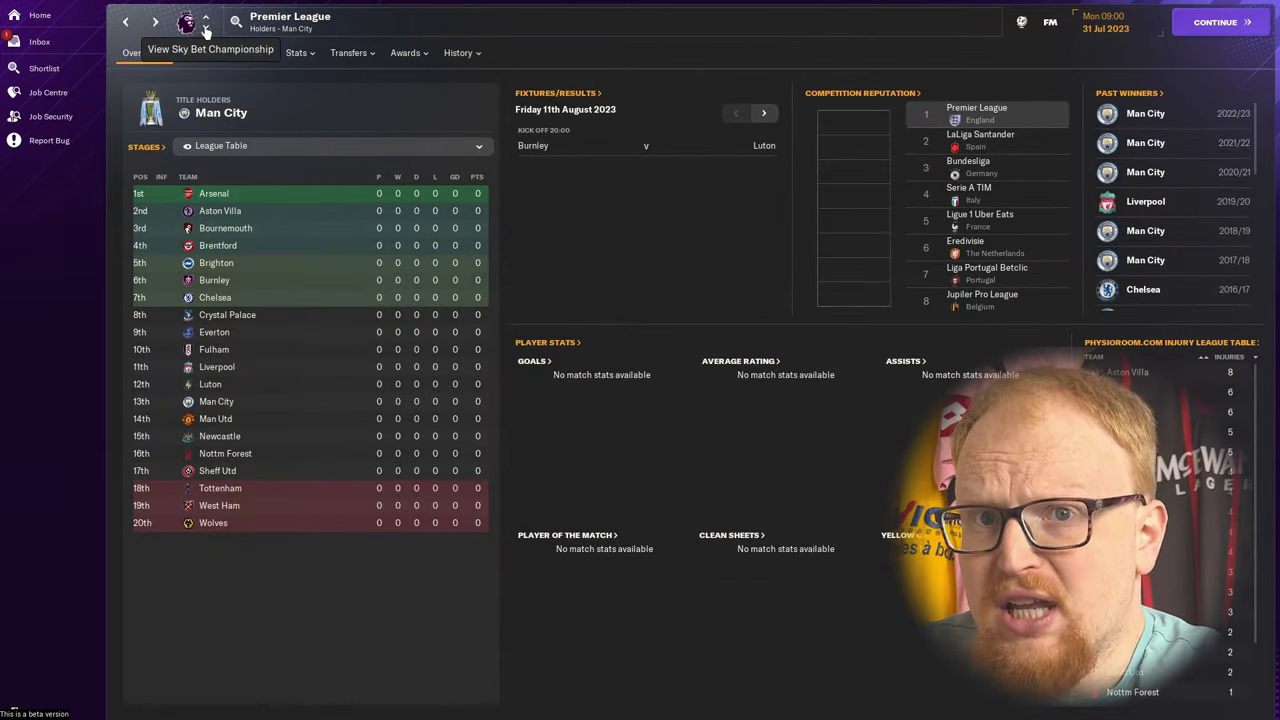
click(205, 29)
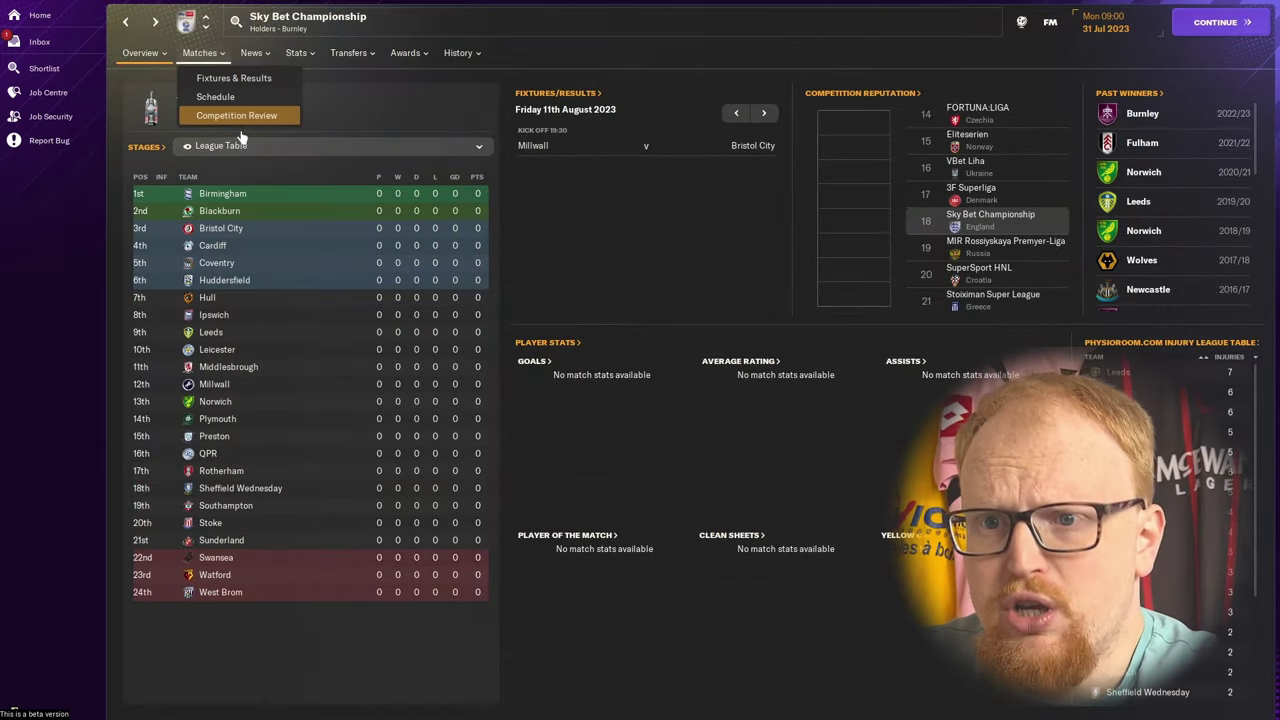
click(220, 194)
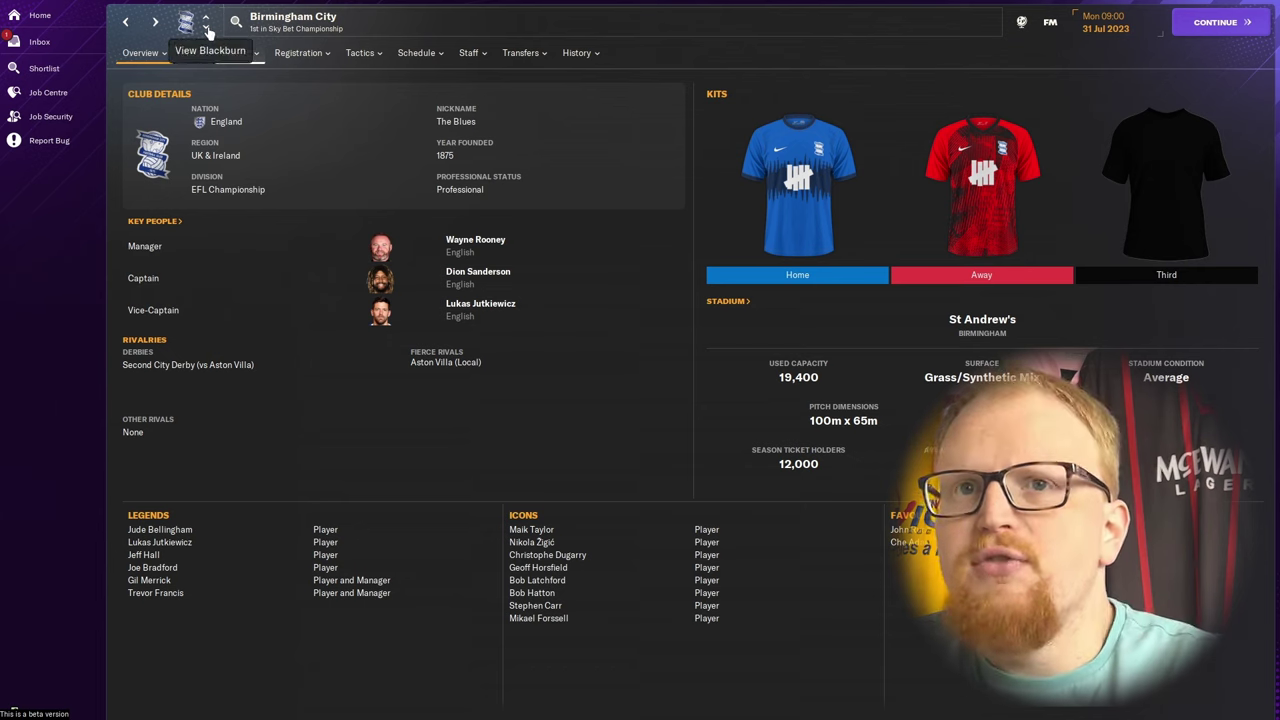
Check the kits of every Sky Bet Championship club in turn, from Blackburn through West Bromwich Albion and back to Birmingham City.
click(206, 29)
click(206, 29)
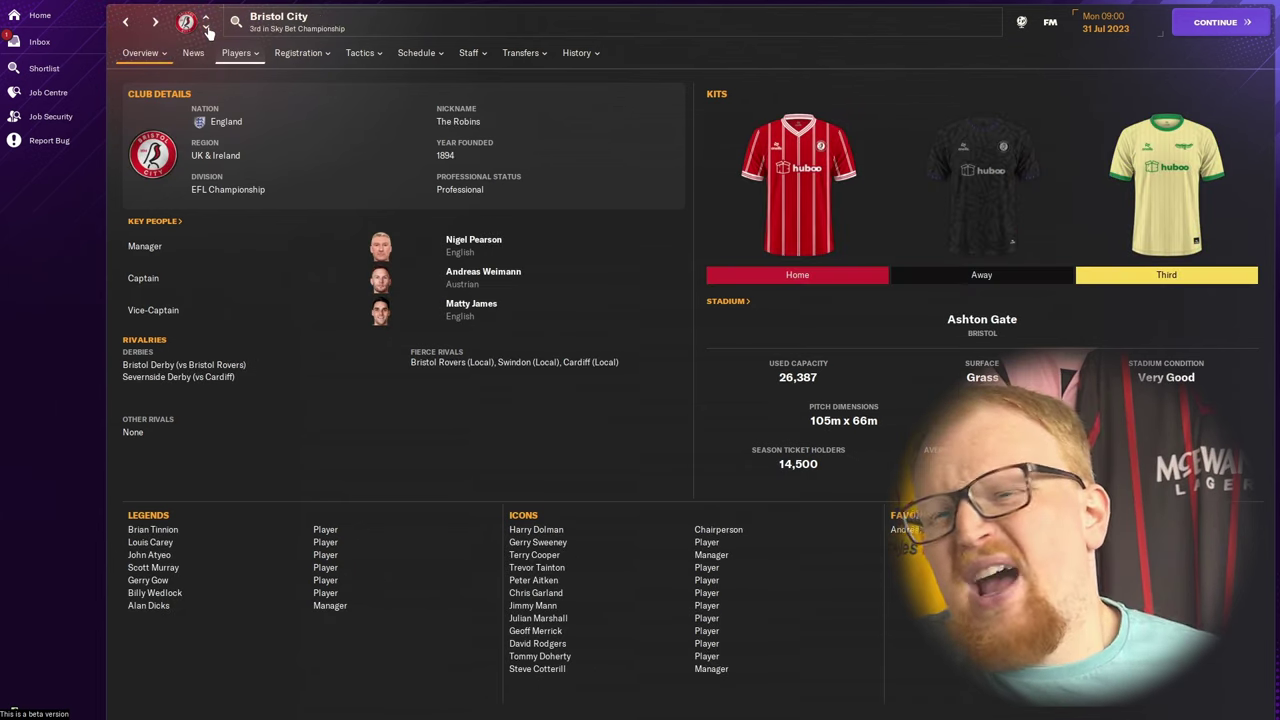
click(206, 29)
click(206, 29)
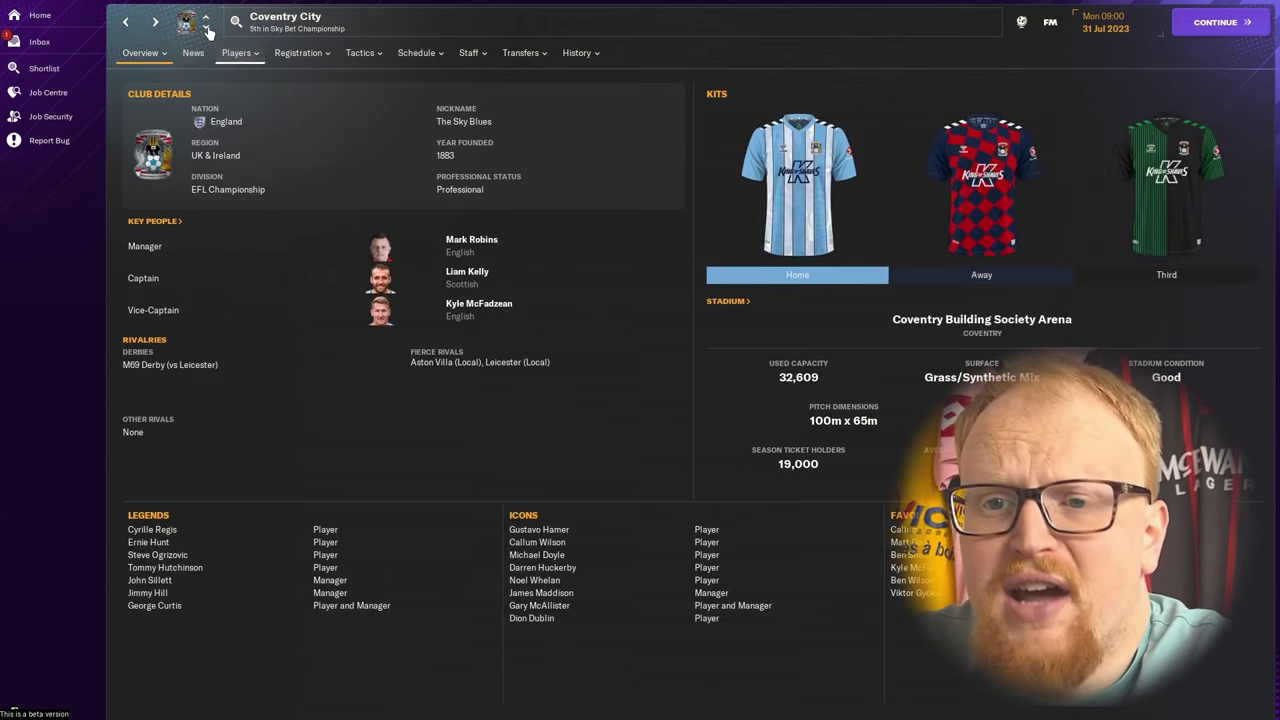
click(206, 29)
click(206, 29)
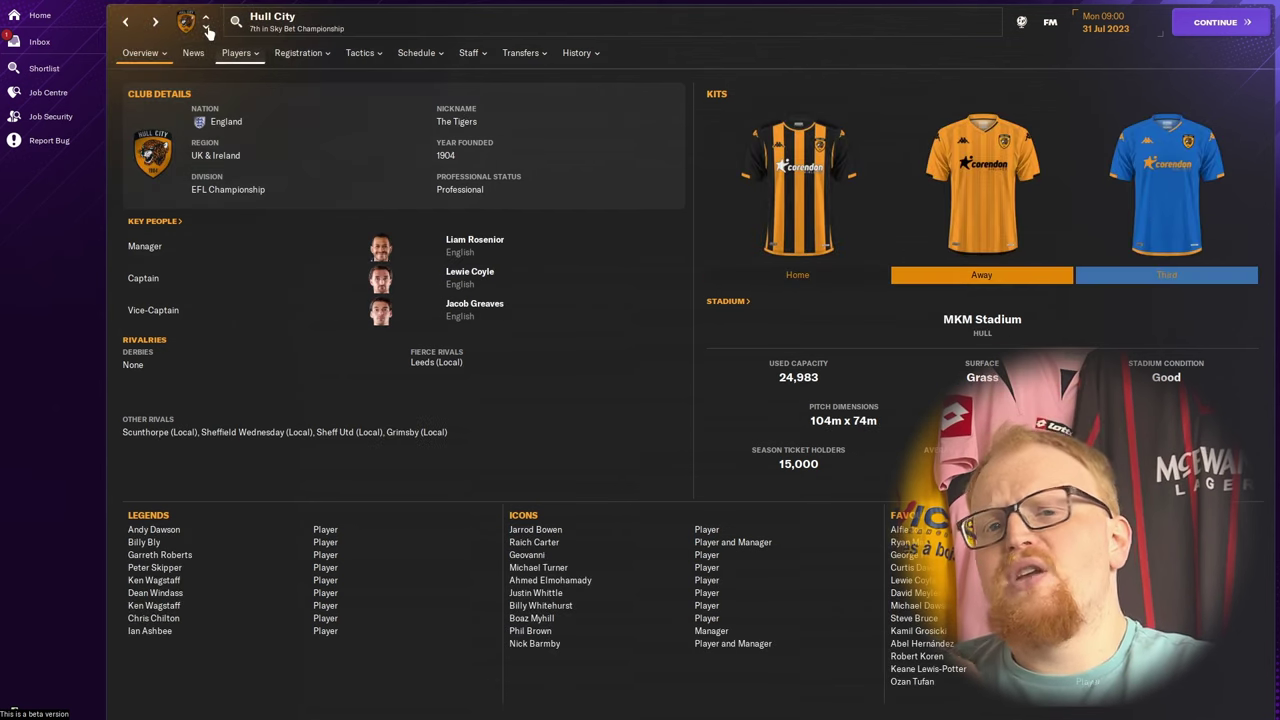
click(206, 29)
click(206, 29)
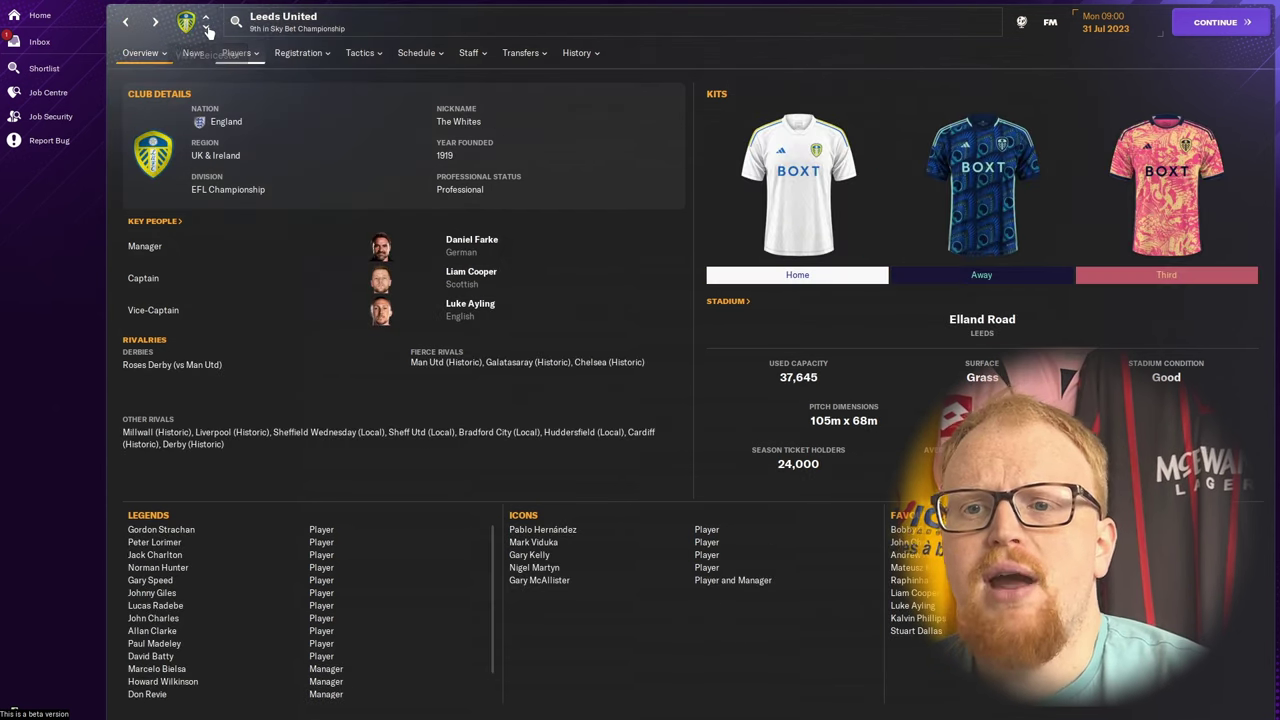
click(206, 29)
click(206, 29)
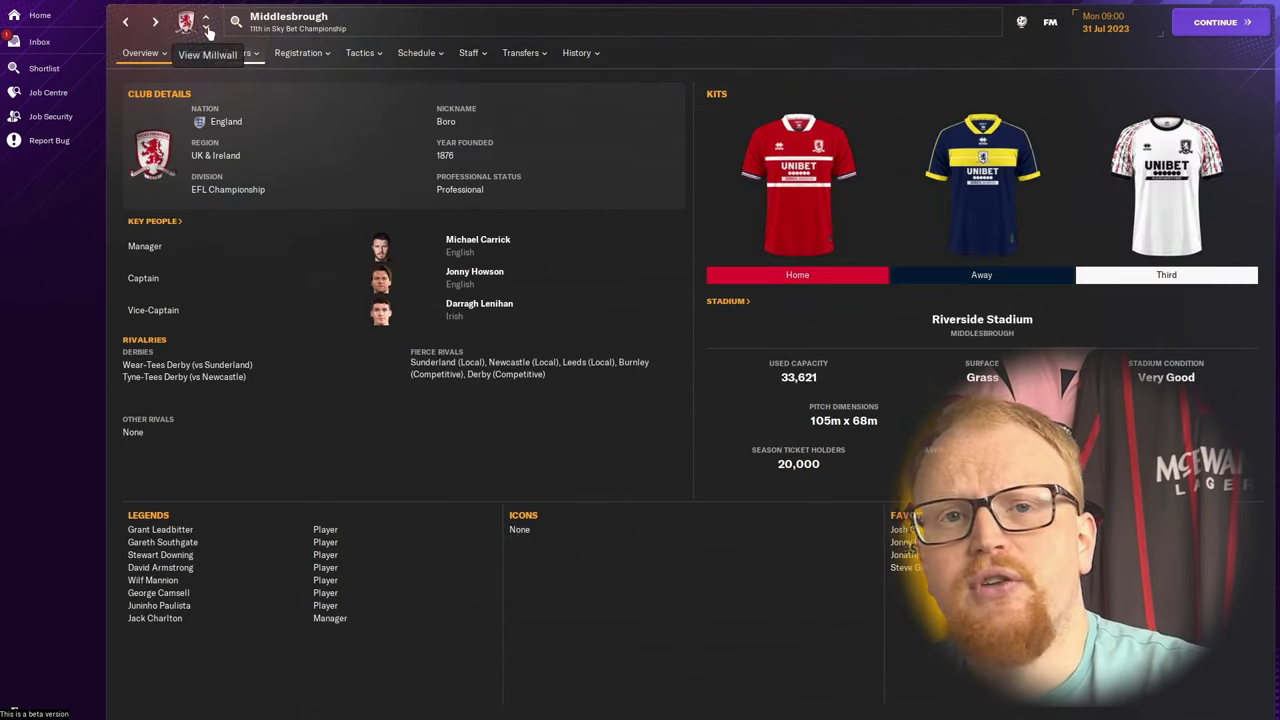
click(206, 29)
click(206, 29)
click(206, 29)
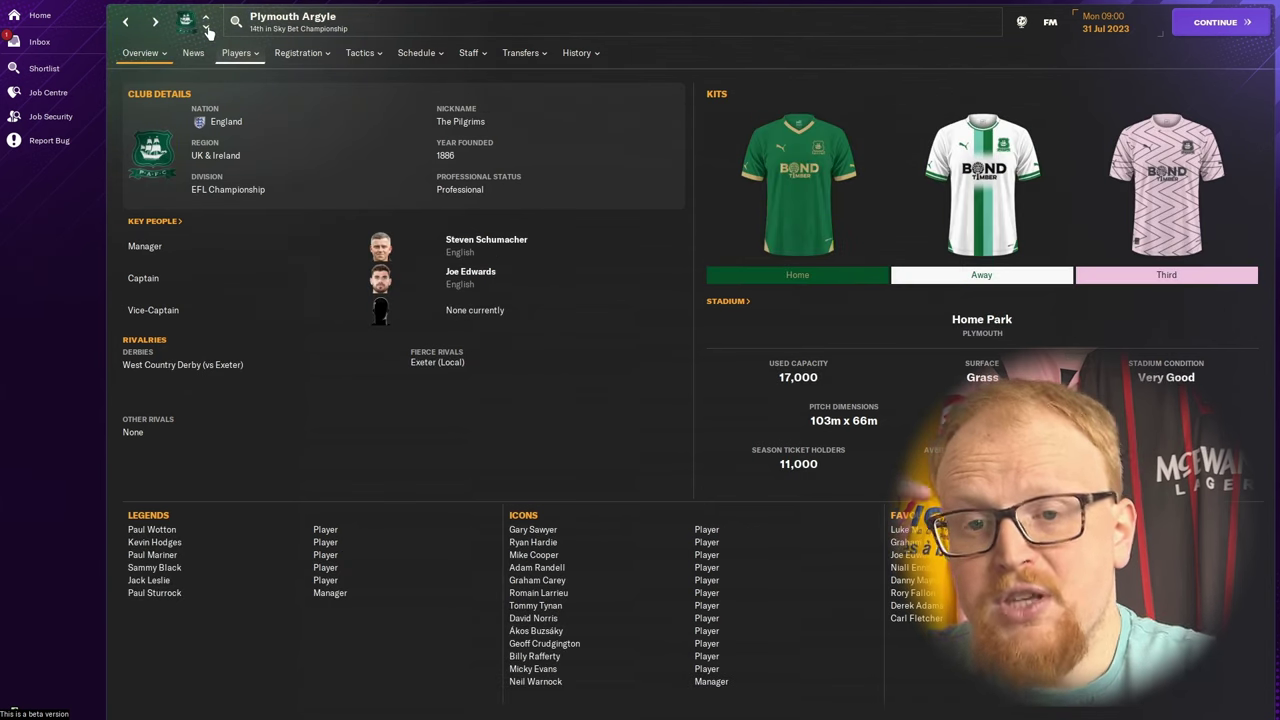
click(206, 29)
click(206, 29)
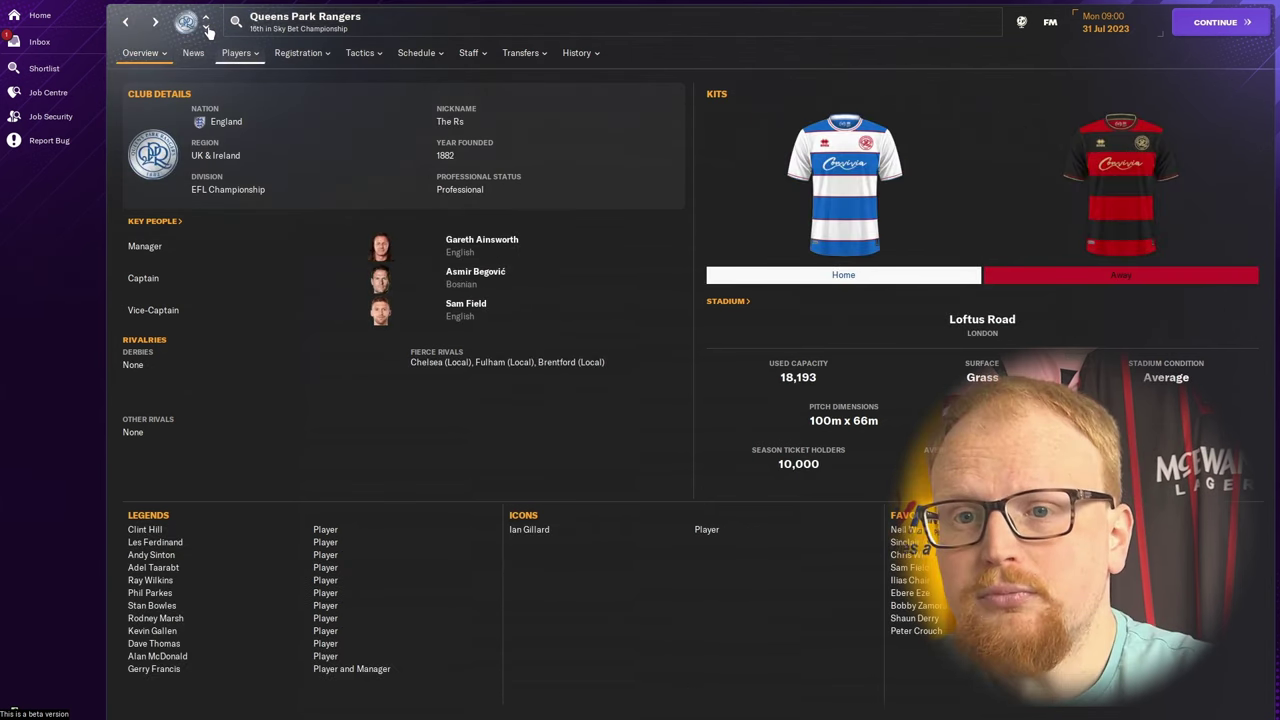
click(206, 29)
click(206, 29)
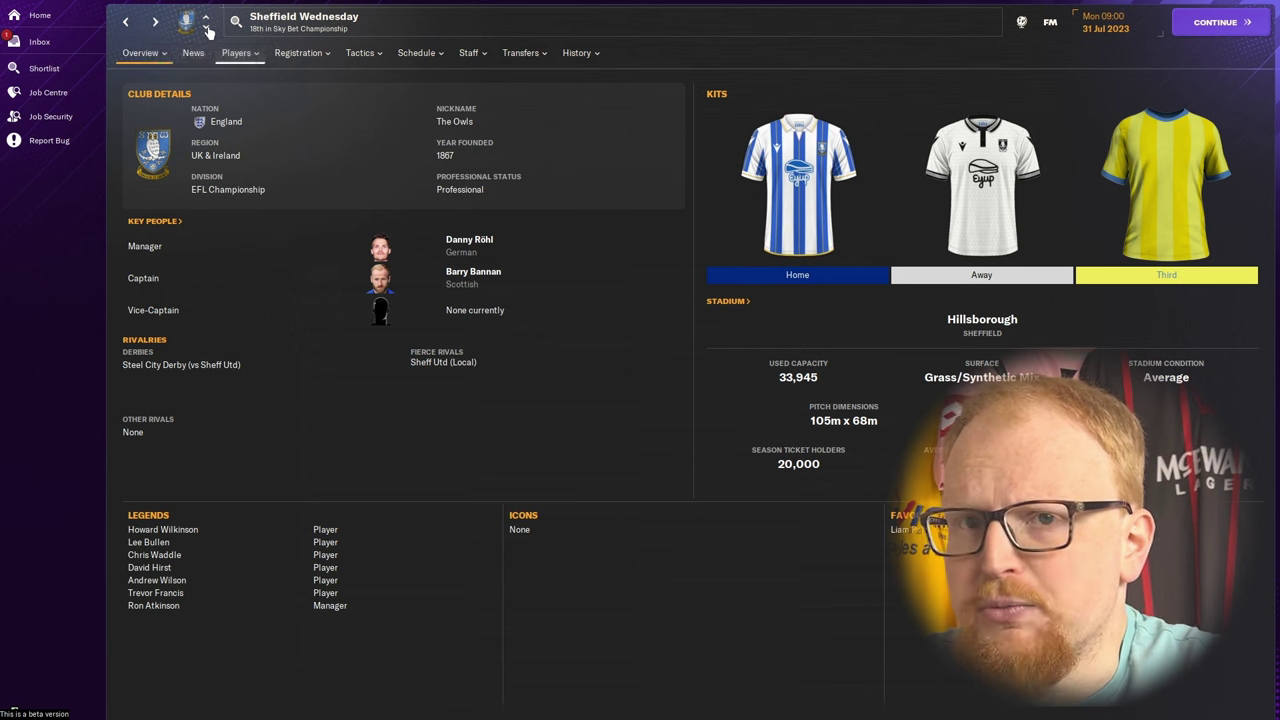
click(206, 29)
click(206, 29)
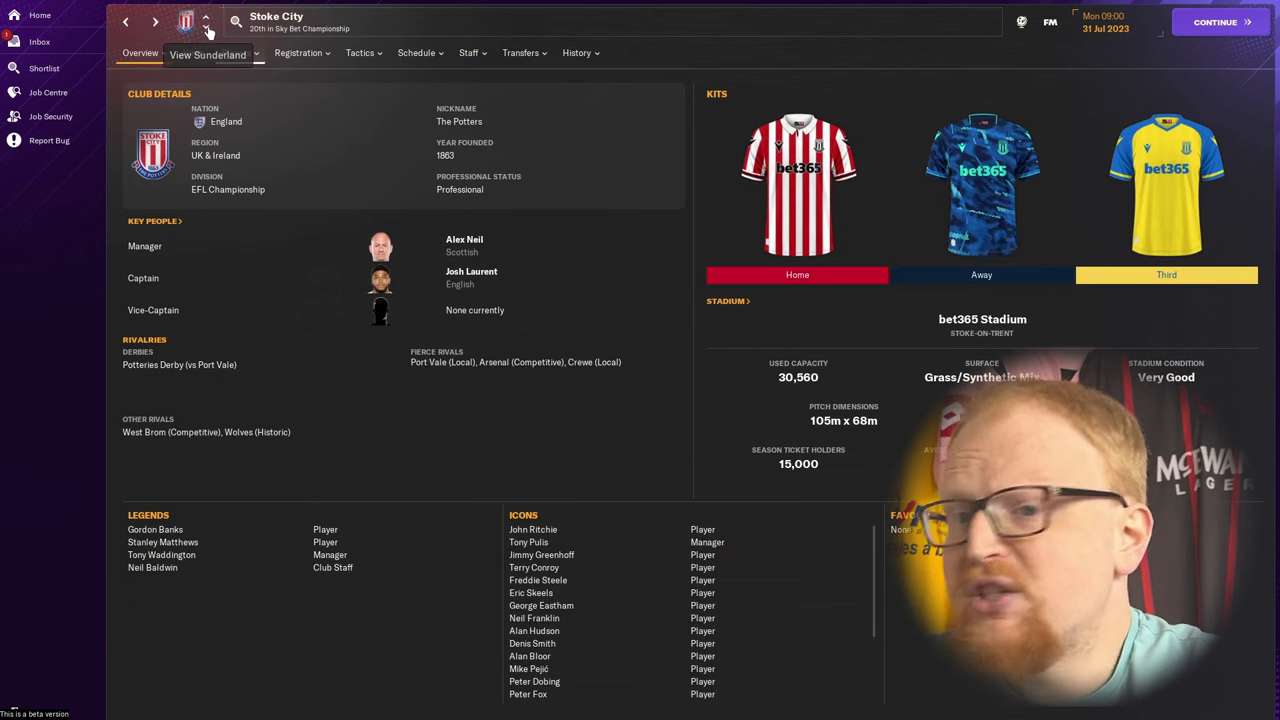
click(206, 29)
click(206, 29)
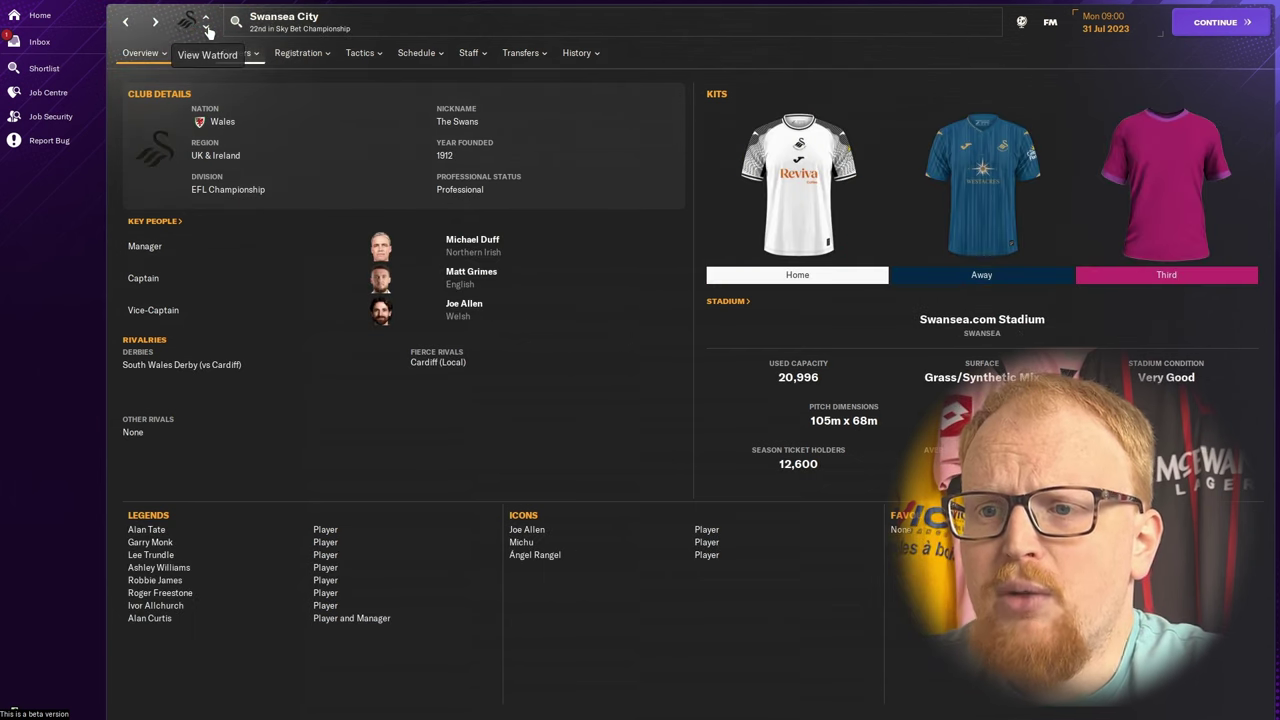
click(206, 29)
click(206, 29)
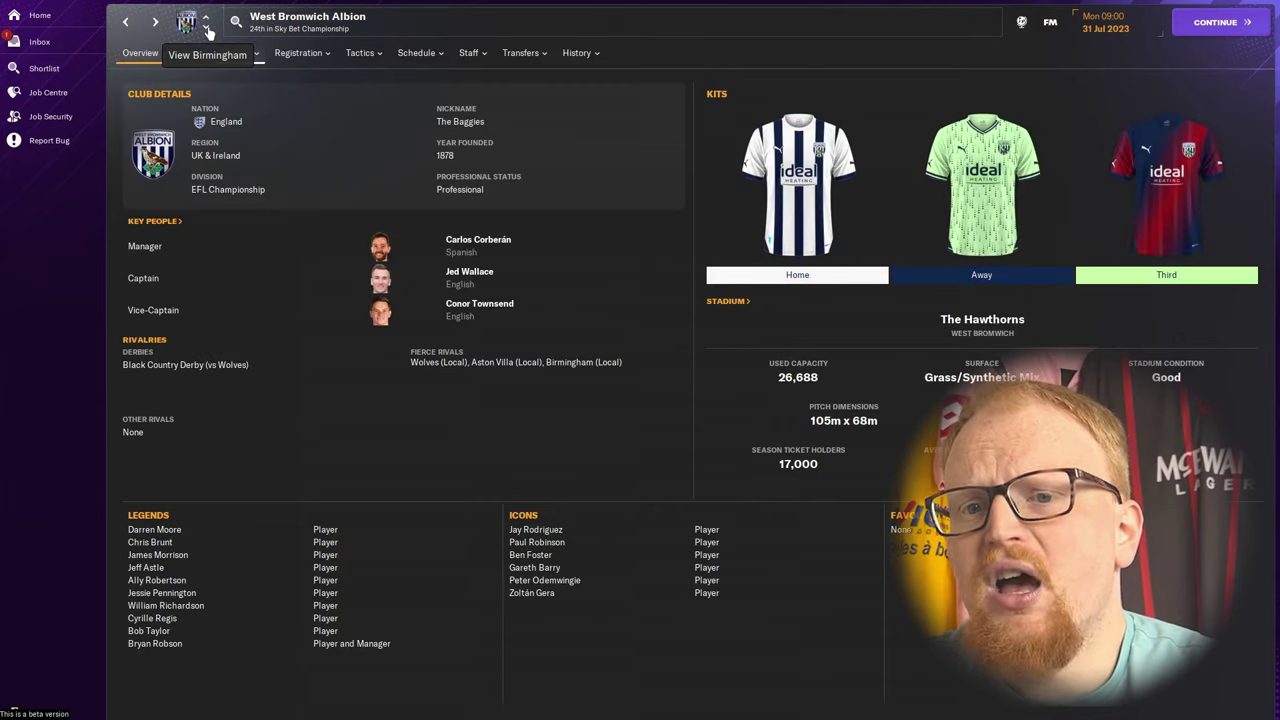
click(206, 29)
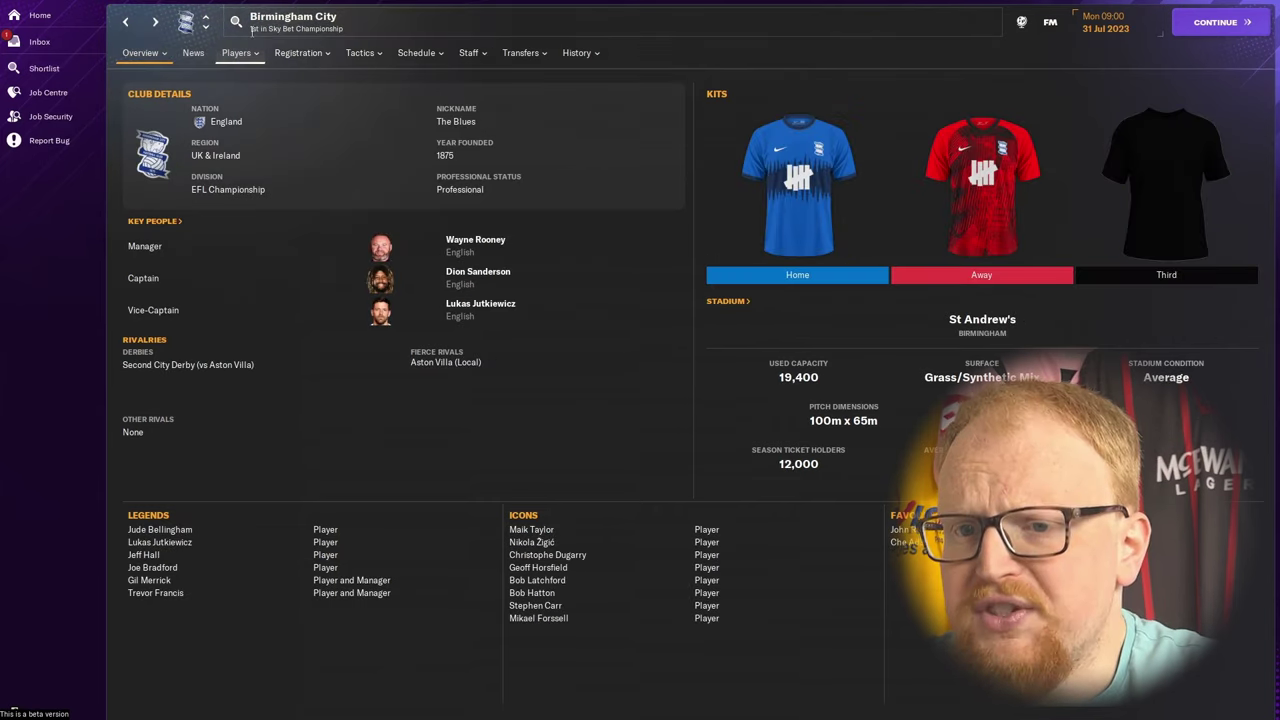
Return to the Premier League page, switch to LaLiga Santander from its competition reputation list, and view Athletic Club's overview.
click(305, 29)
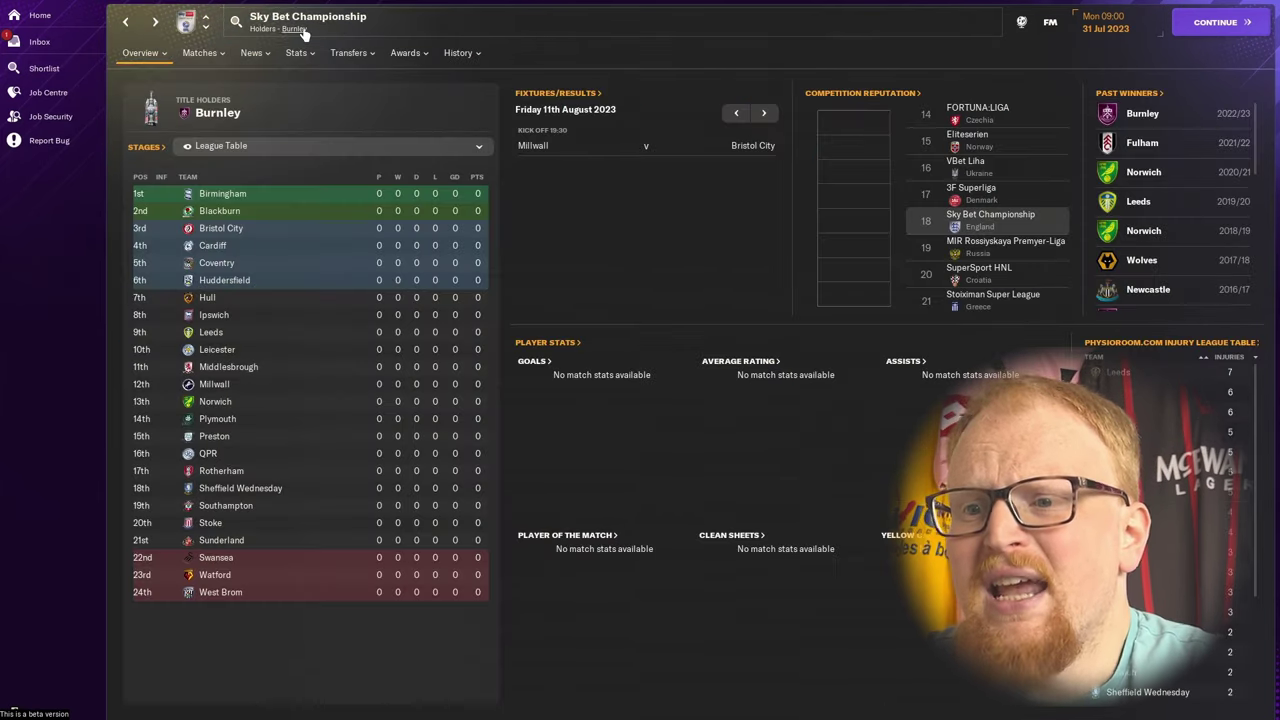
click(208, 21)
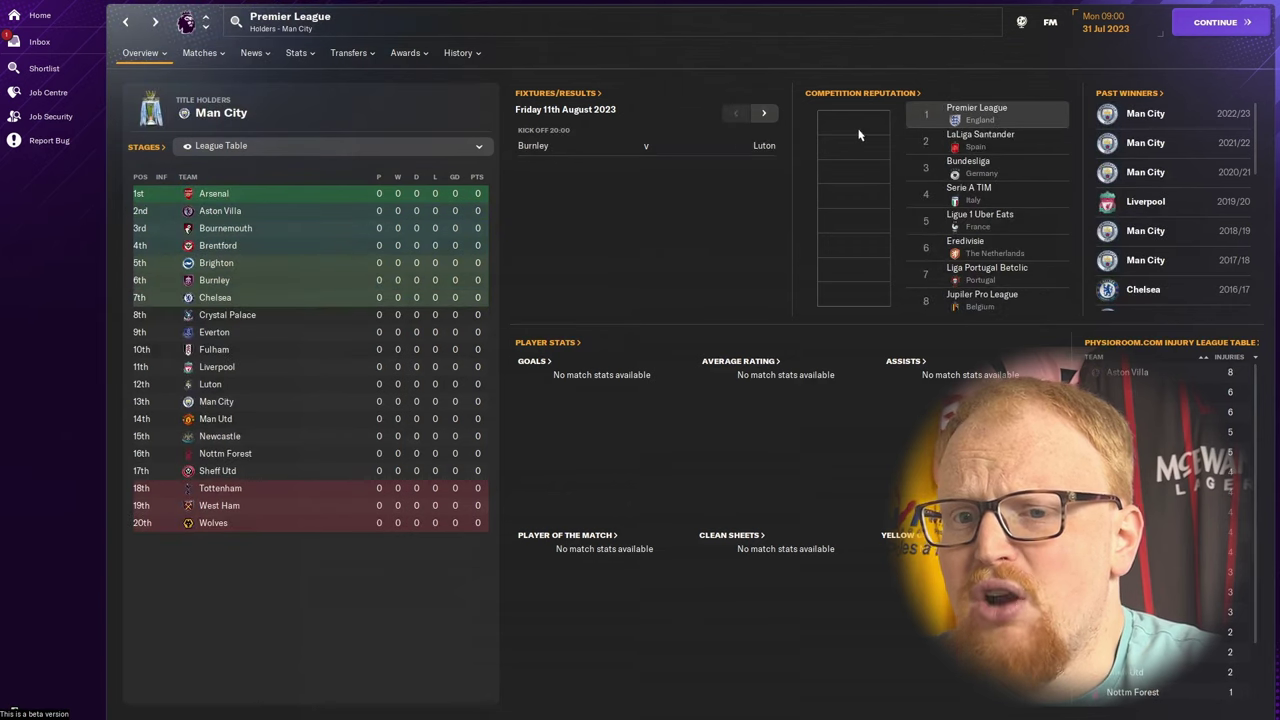
click(980, 137)
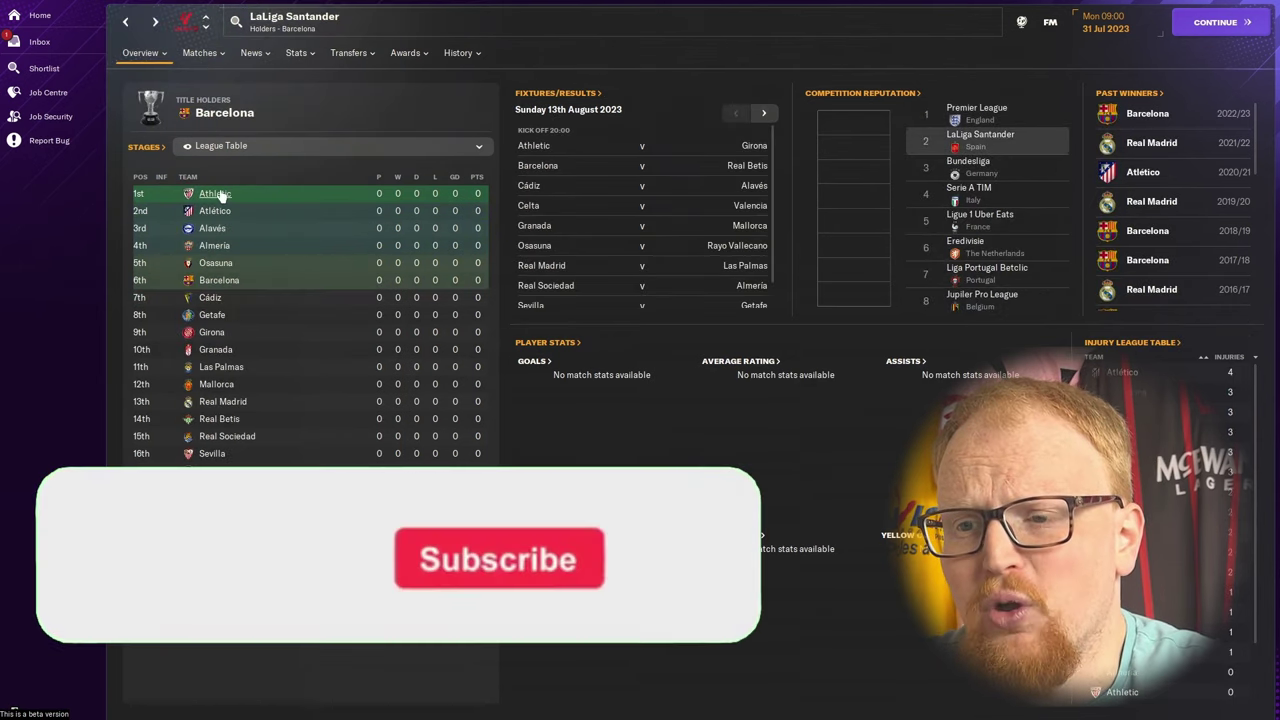
click(215, 194)
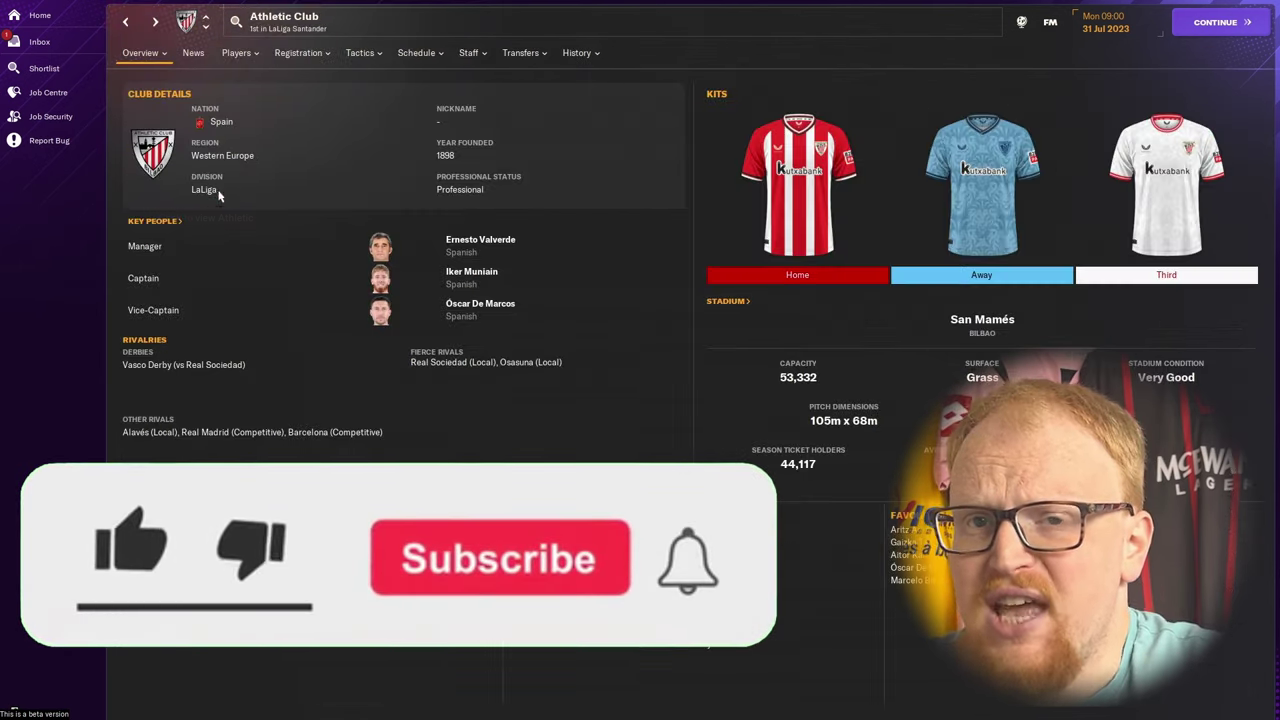
Check the home, away and third kits of every LaLiga Santander club in turn, from Barcelona through Valencia and Alavés and on to Girona.
click(205, 29)
click(205, 29)
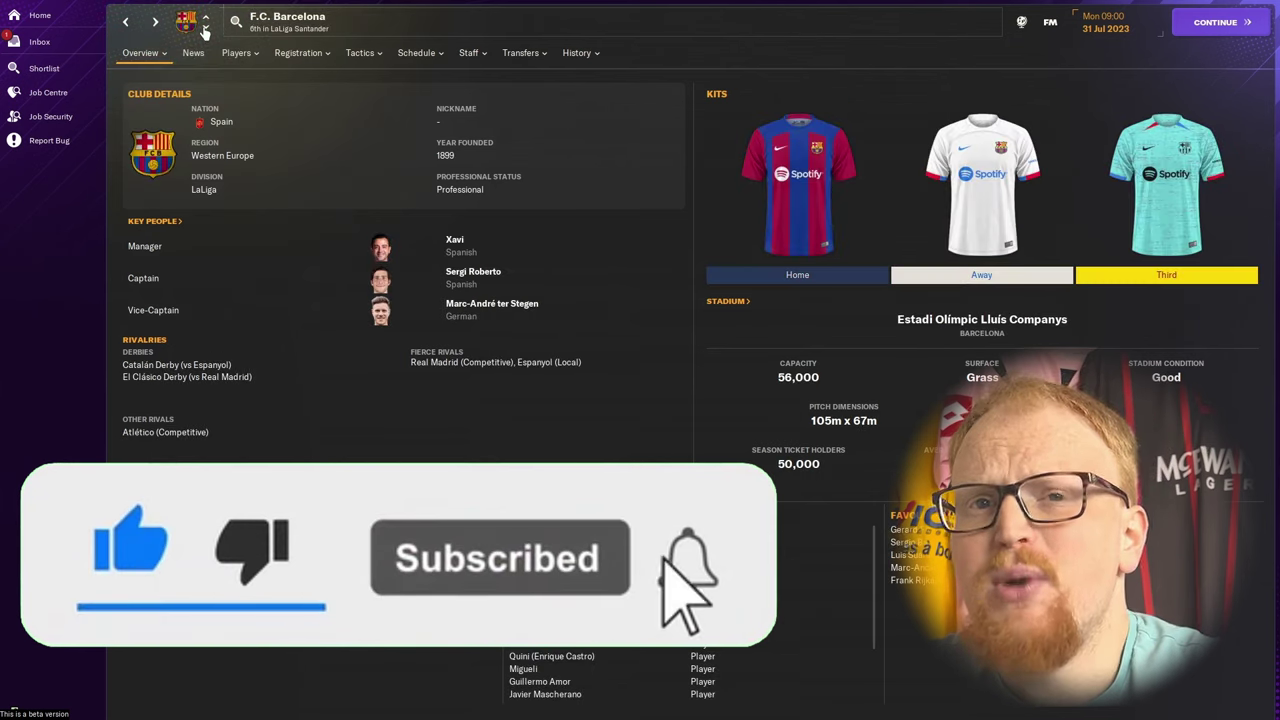
click(205, 29)
click(205, 29)
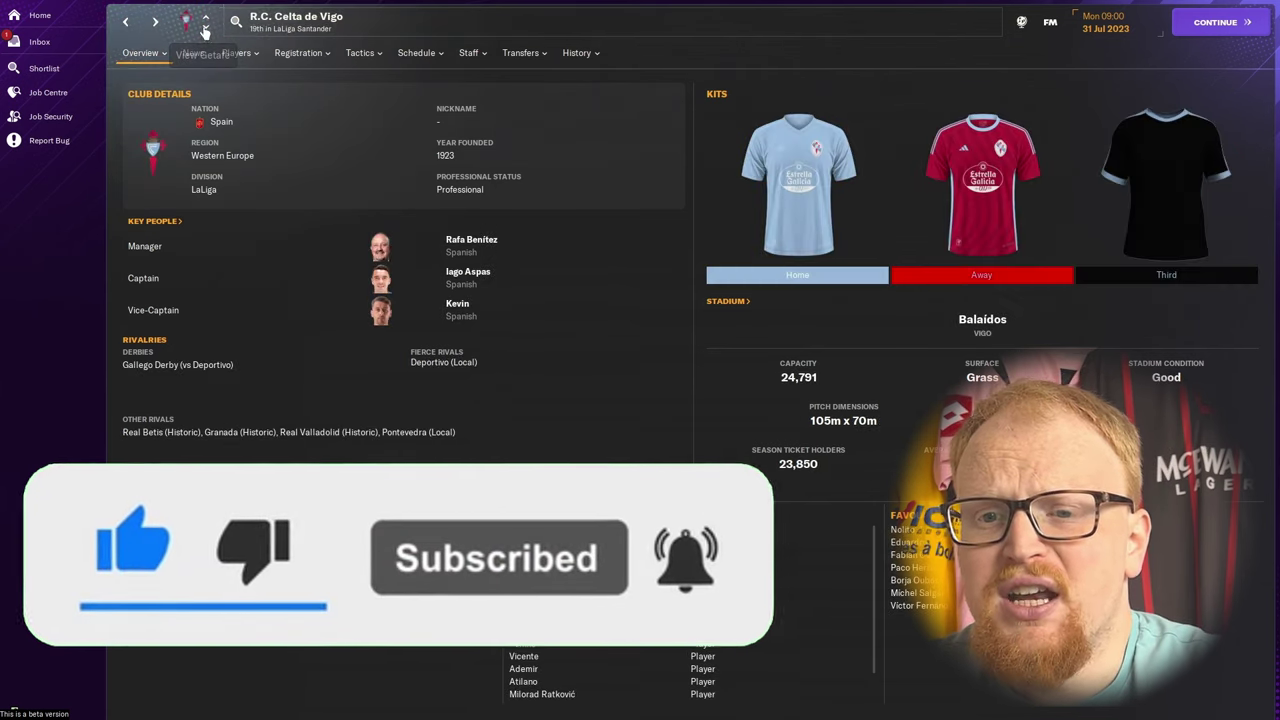
click(205, 29)
click(205, 29)
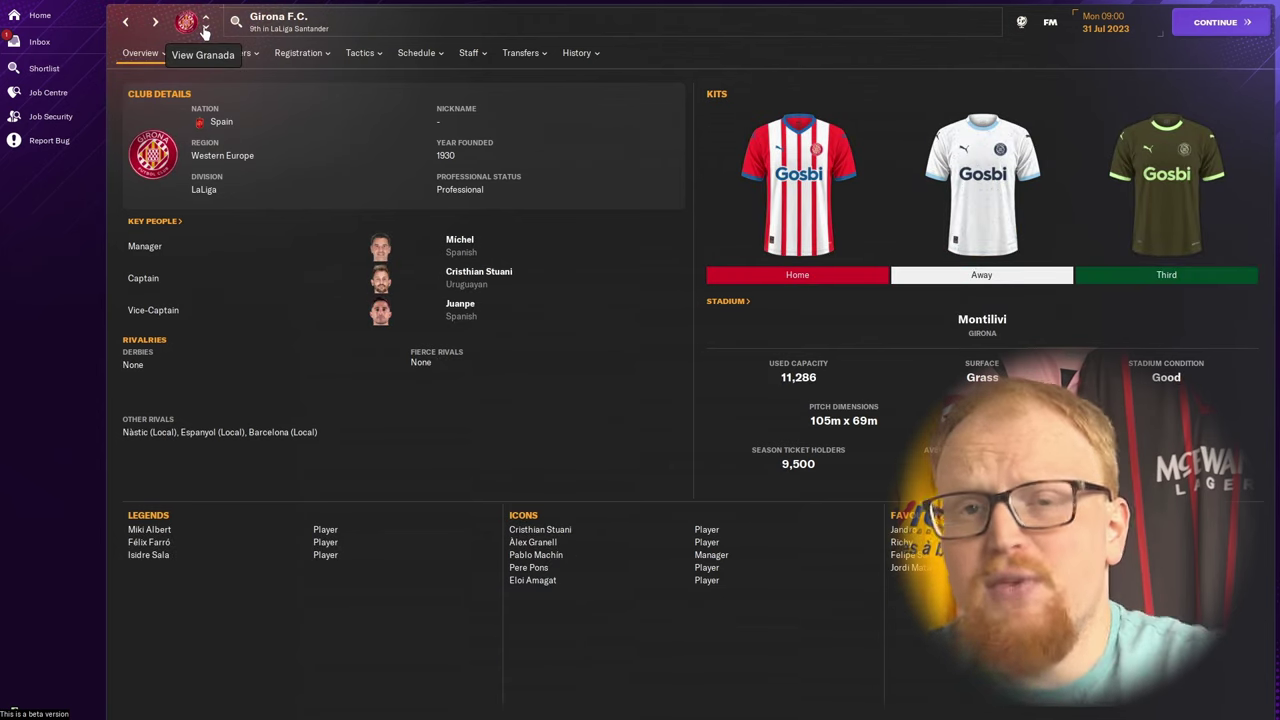
click(205, 29)
click(205, 29)
click(205, 29)
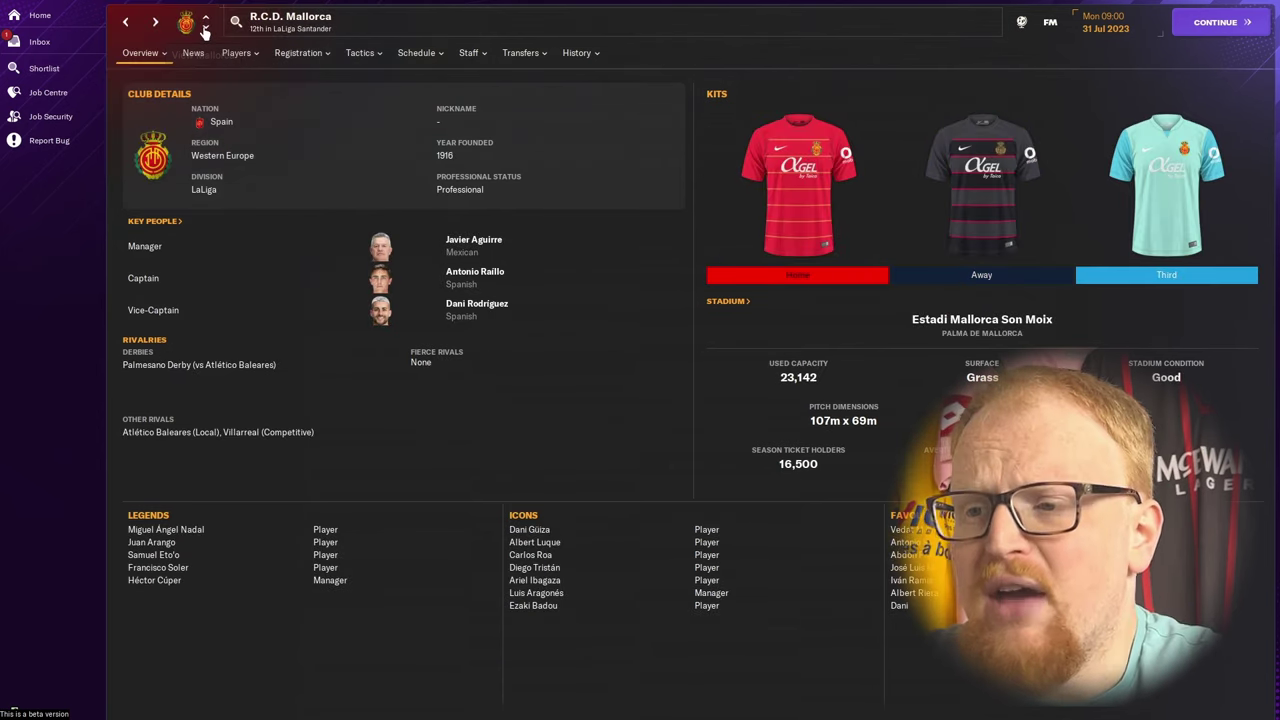
click(205, 29)
click(205, 29)
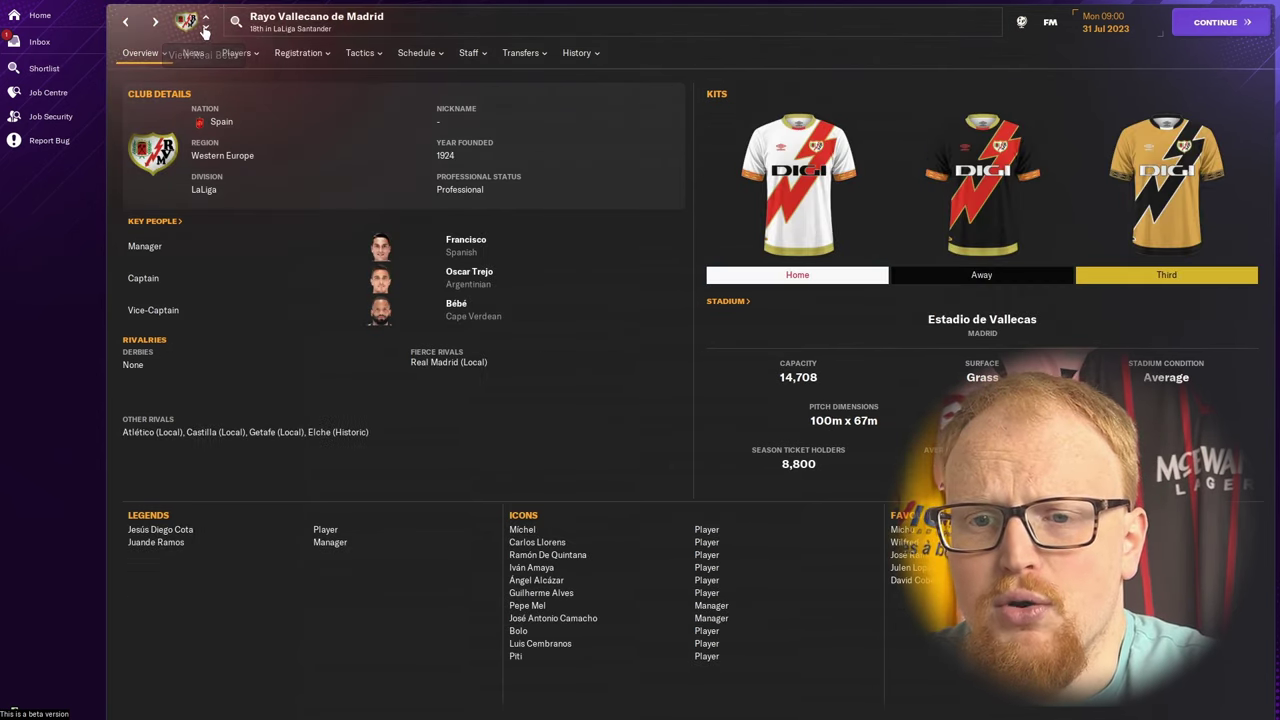
click(205, 29)
click(205, 29)
click(205, 29)
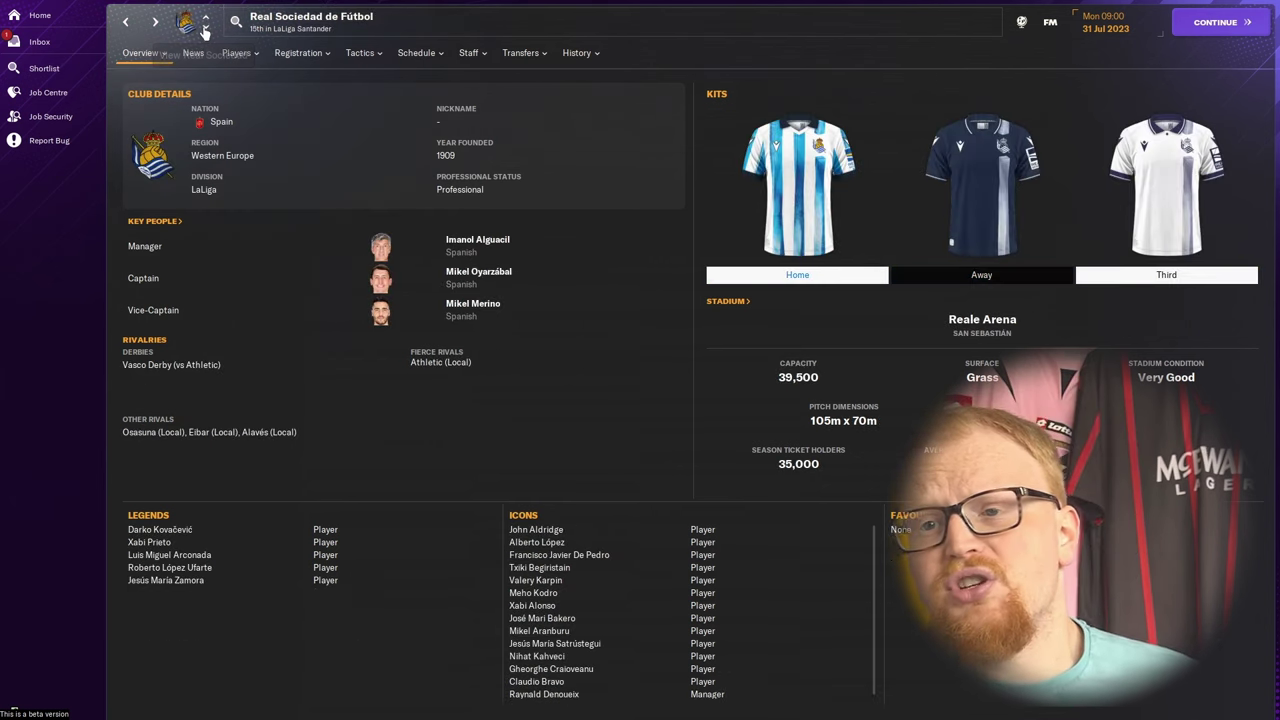
click(205, 29)
click(205, 29)
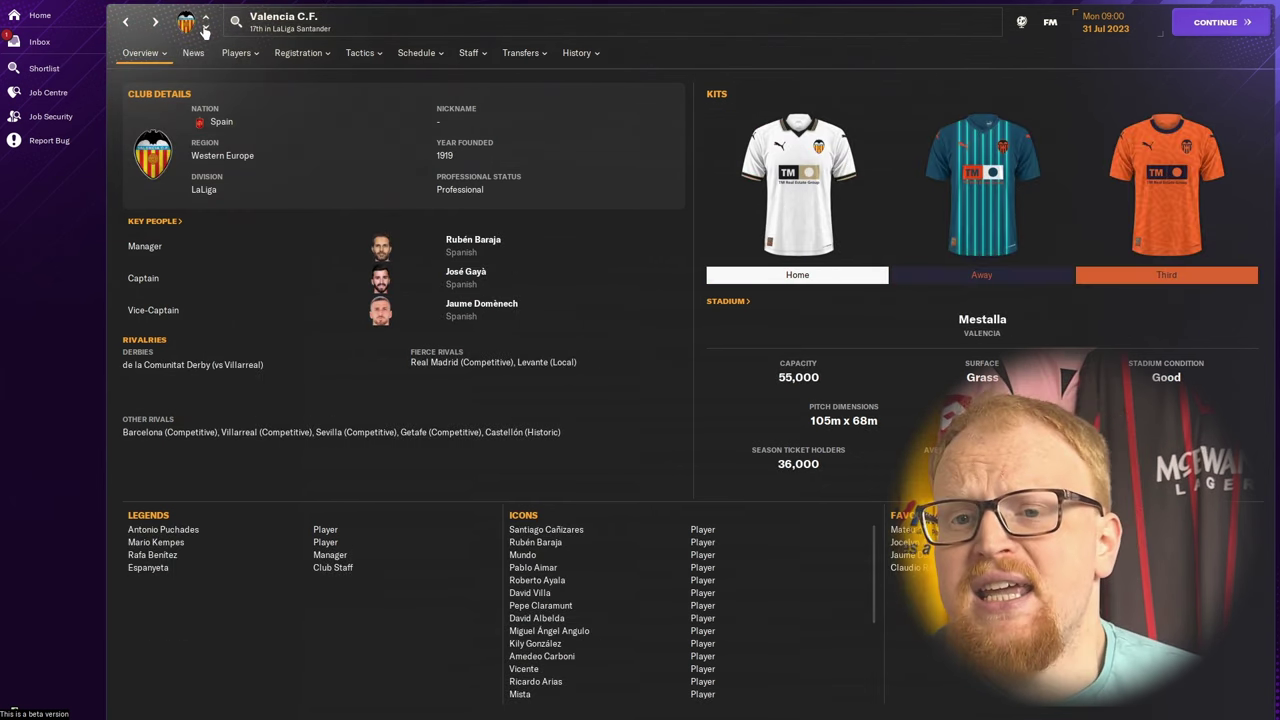
click(205, 29)
click(205, 29)
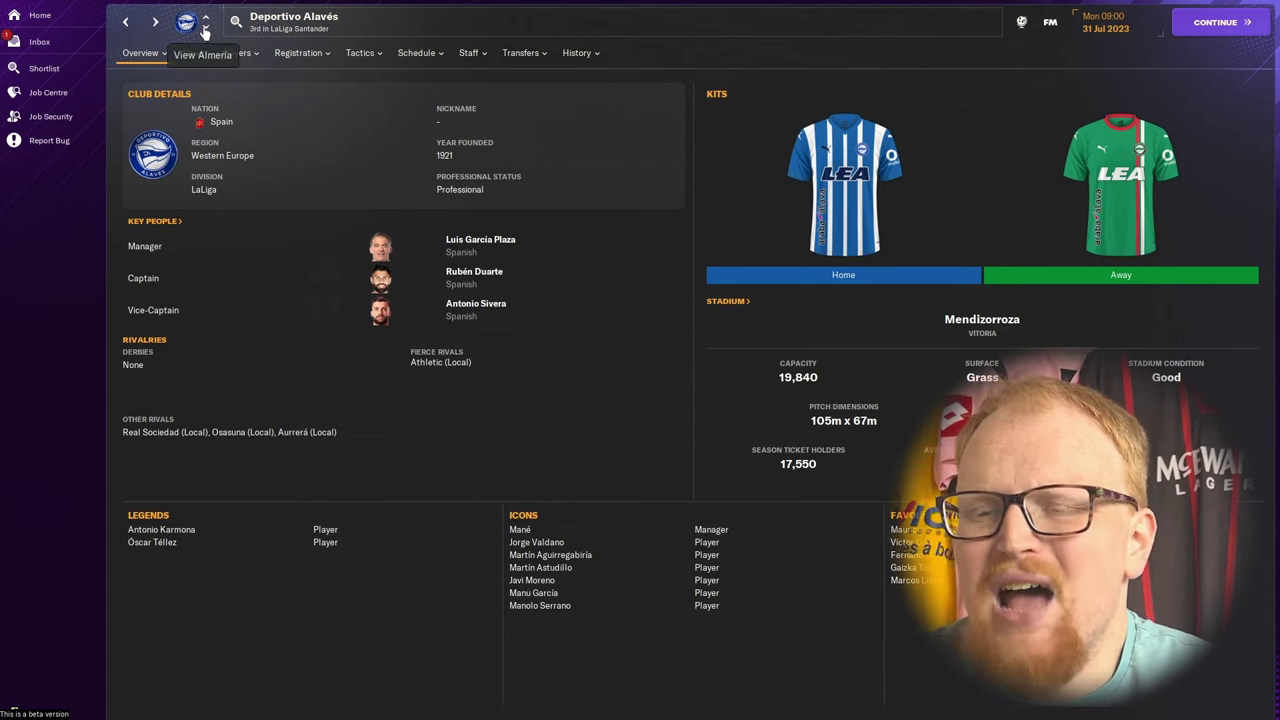
click(205, 29)
click(205, 29)
click(205, 29)
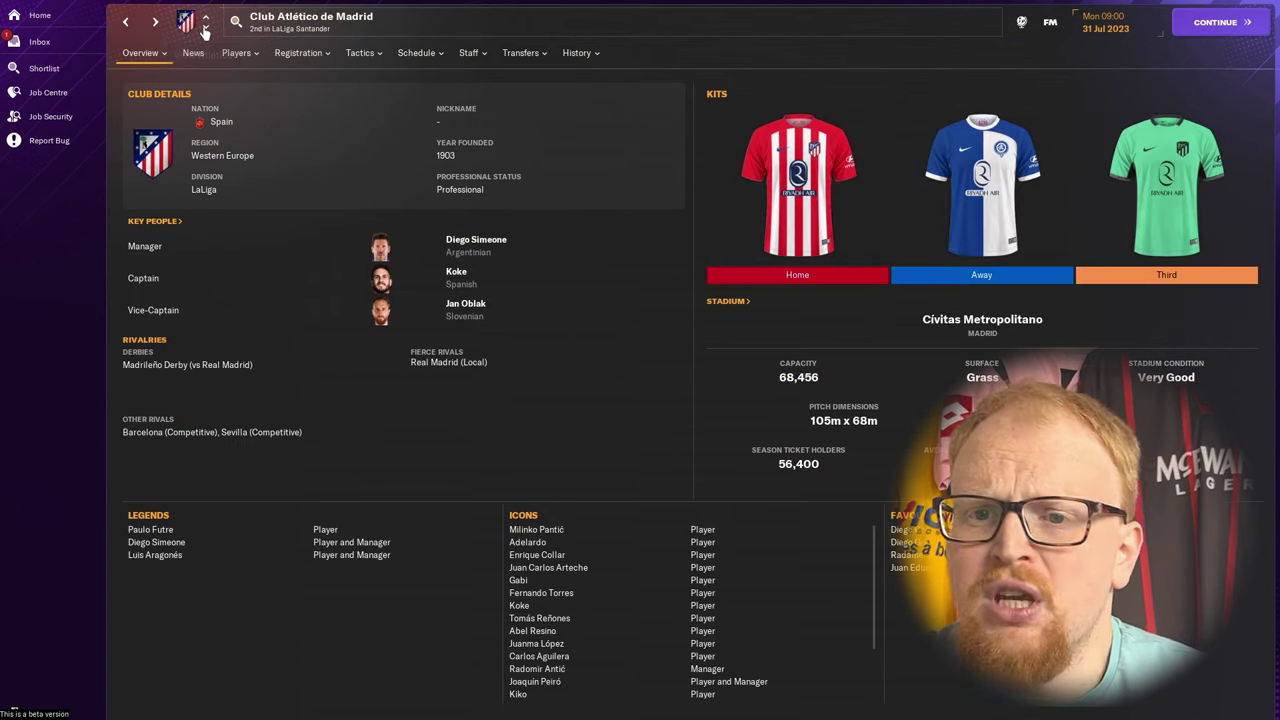
click(205, 29)
click(205, 29)
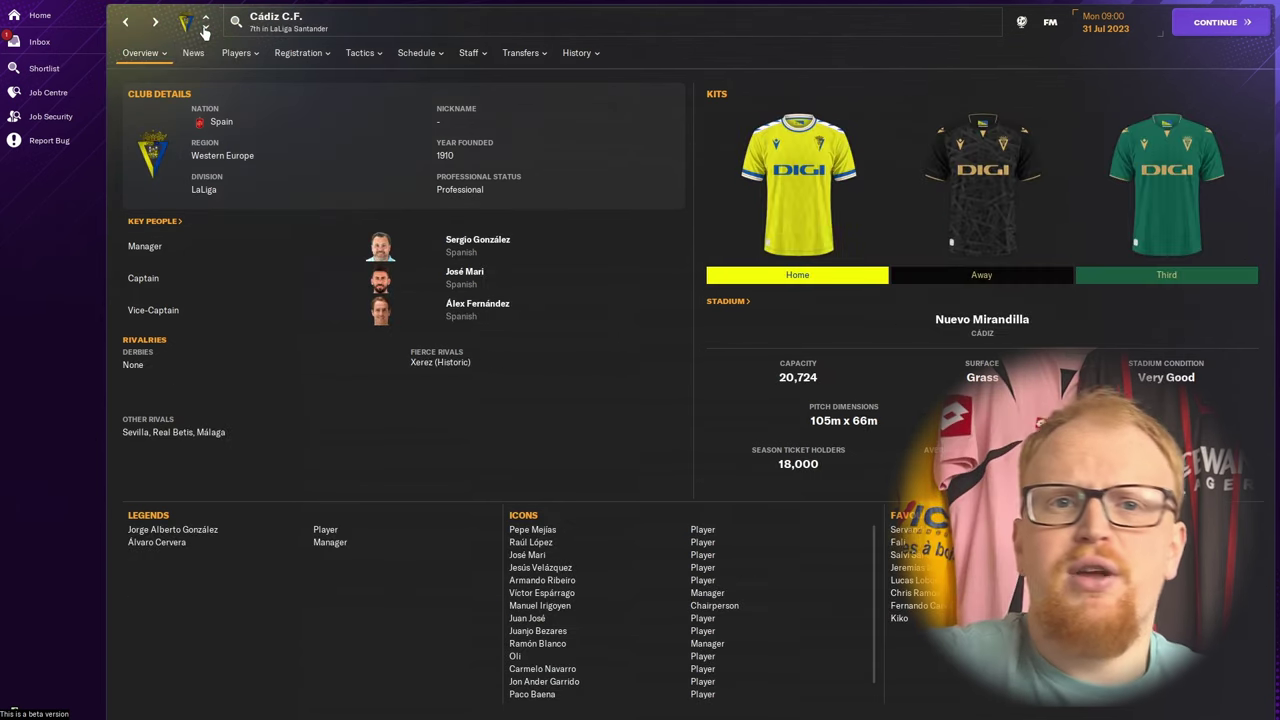
click(205, 29)
click(205, 29)
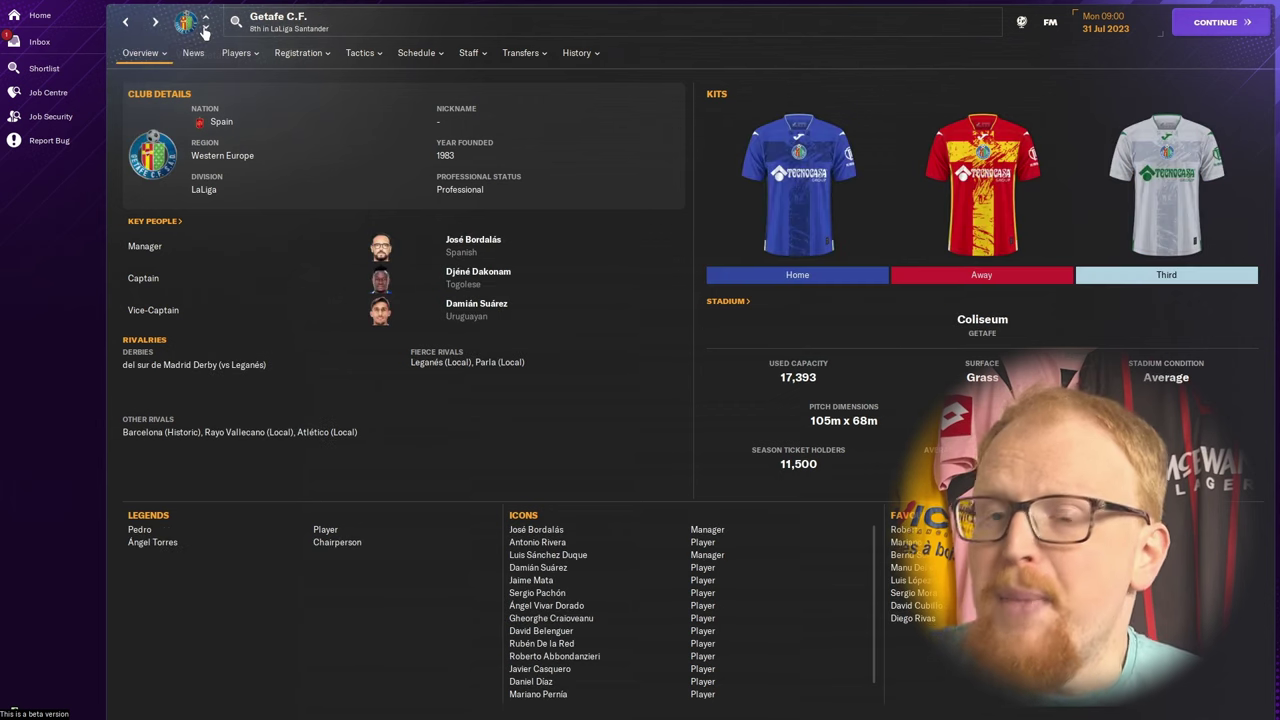
click(205, 29)
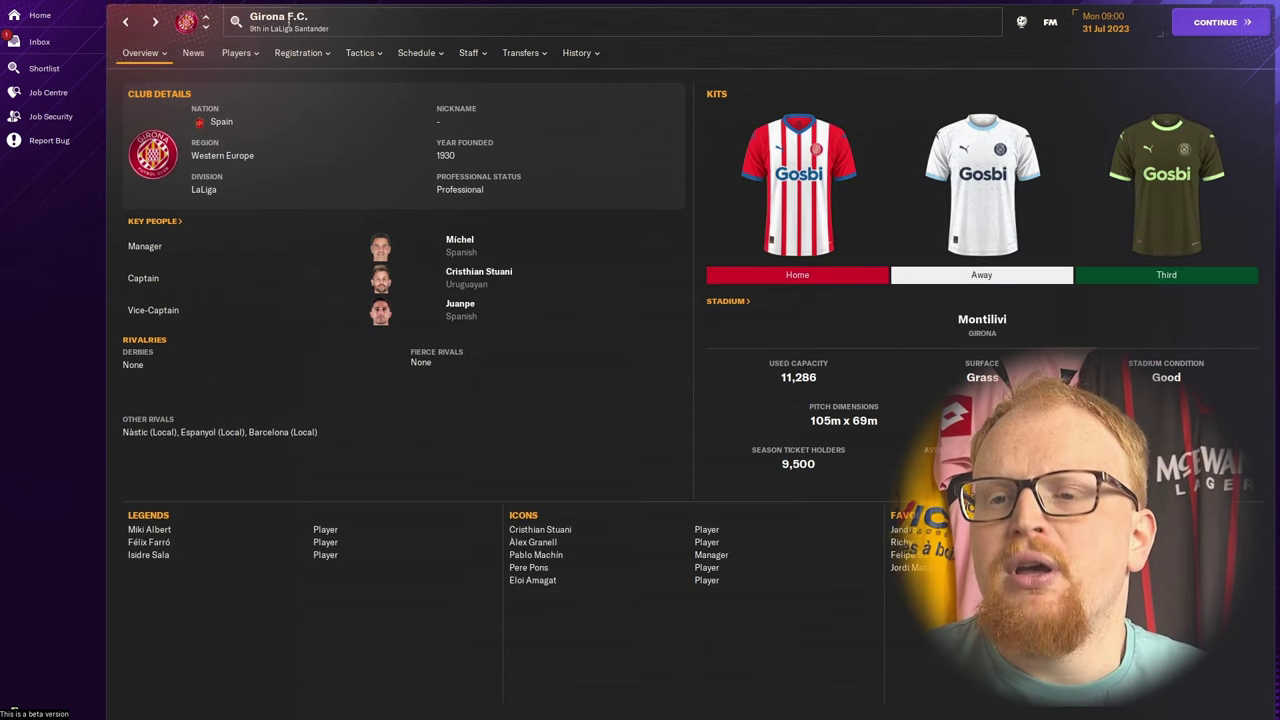
Return to the LaLiga Santander page, switch to the Bundesliga, and view FC Köln's club overview.
click(309, 34)
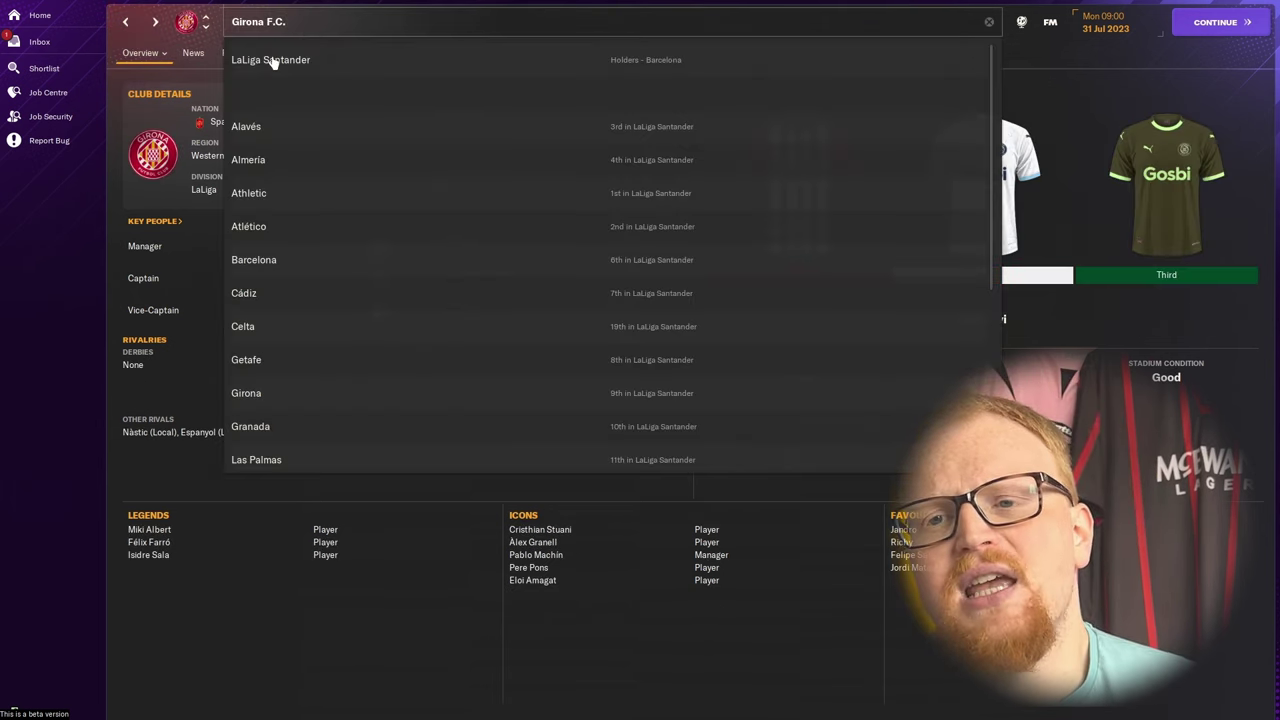
click(271, 60)
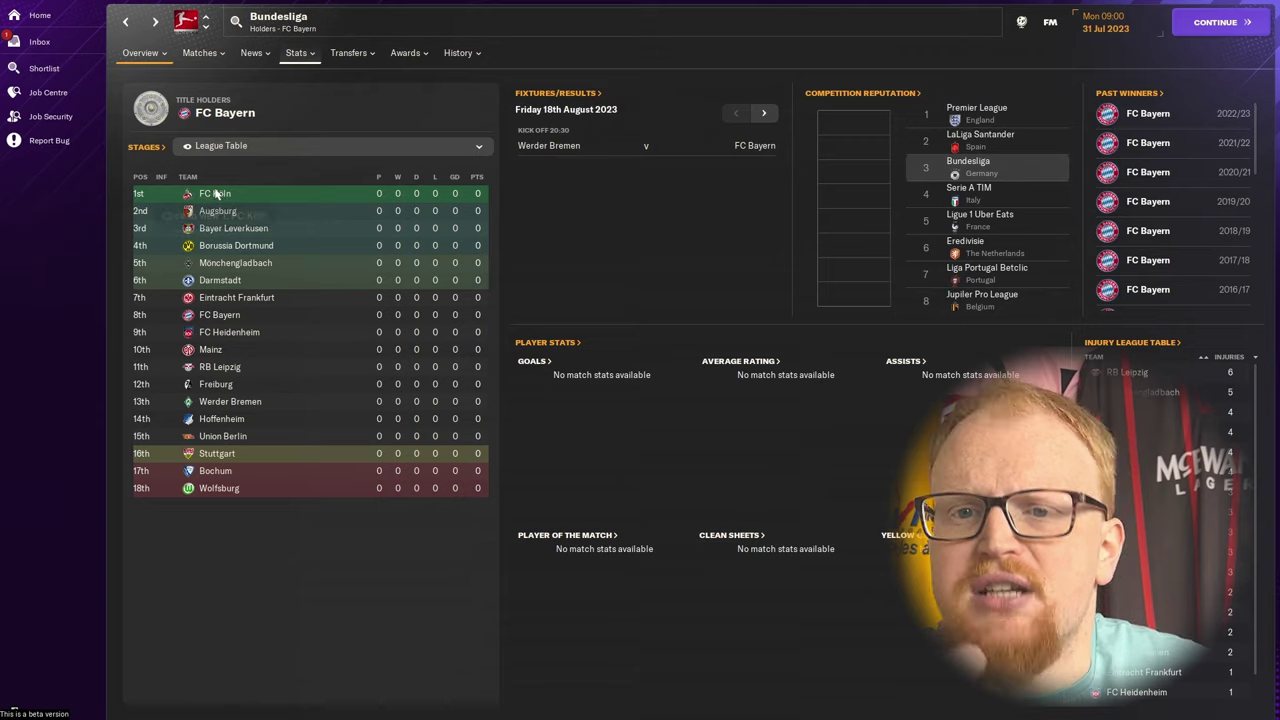
click(215, 194)
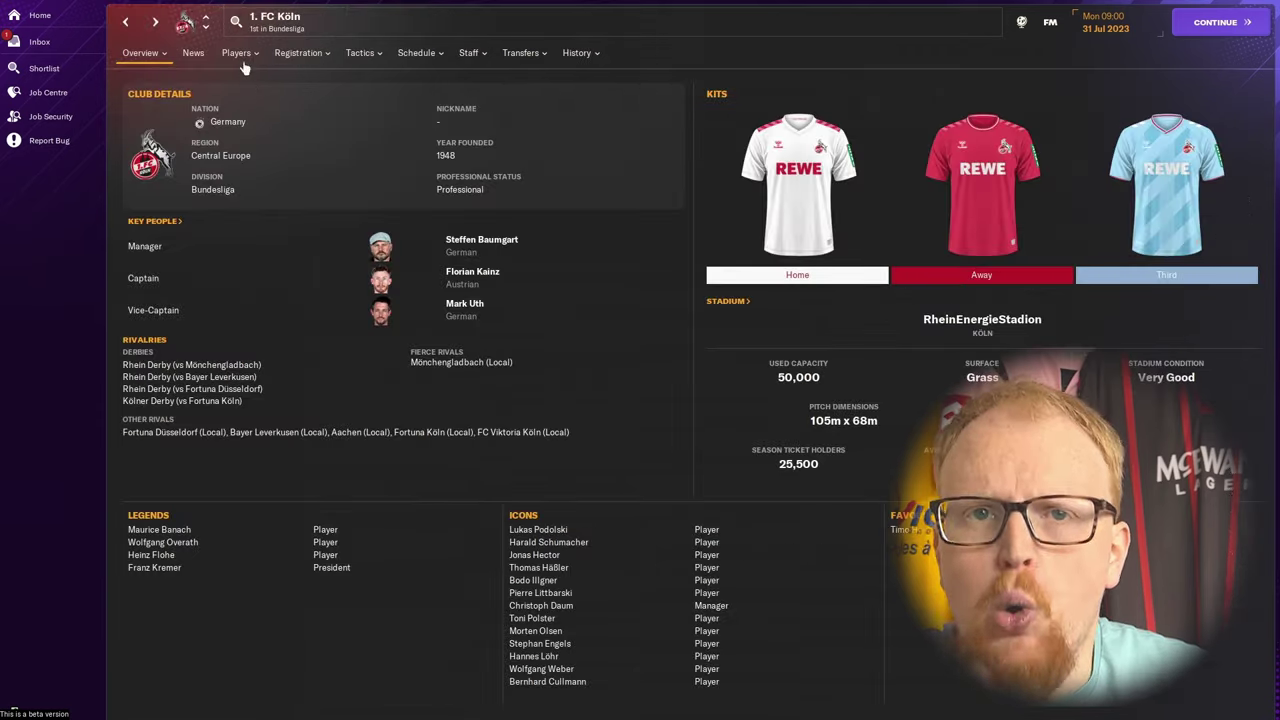
Check the kits of the Bundesliga clubs in turn, from Mainz and RB Leipzig through Wolfsburg and Bochum to Freiburg.
click(205, 28)
click(205, 28)
click(205, 28)
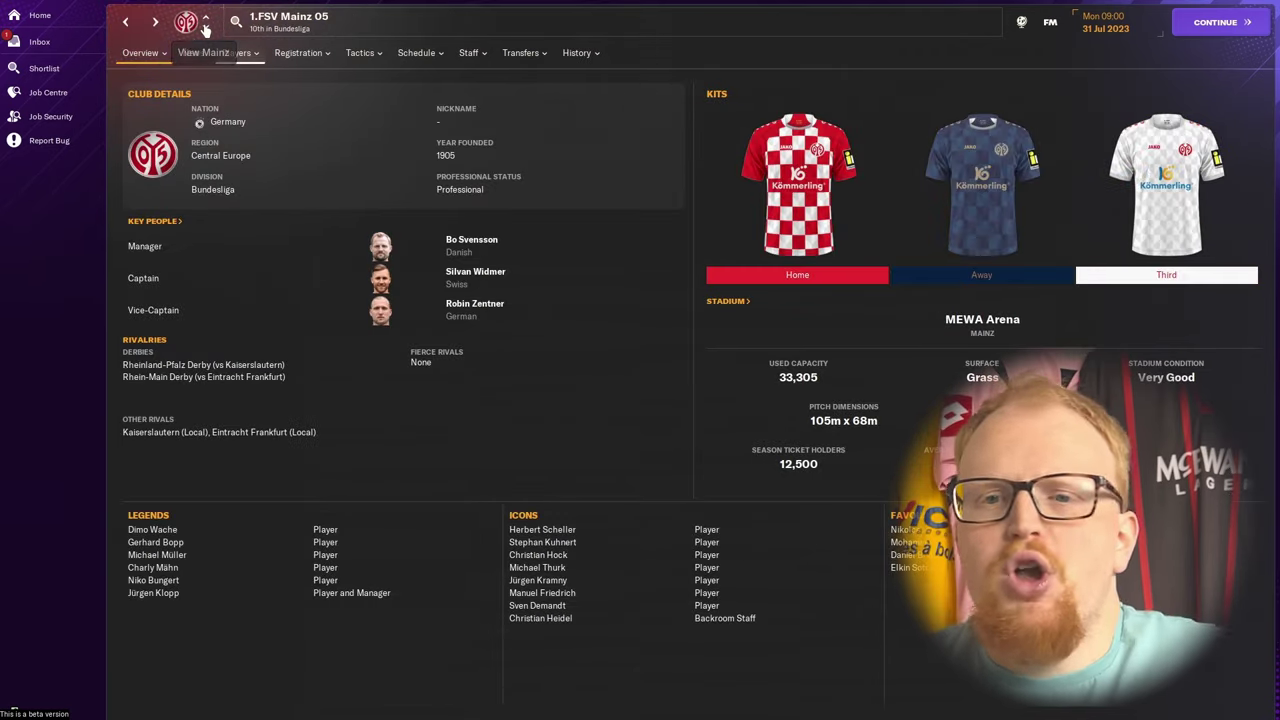
click(205, 28)
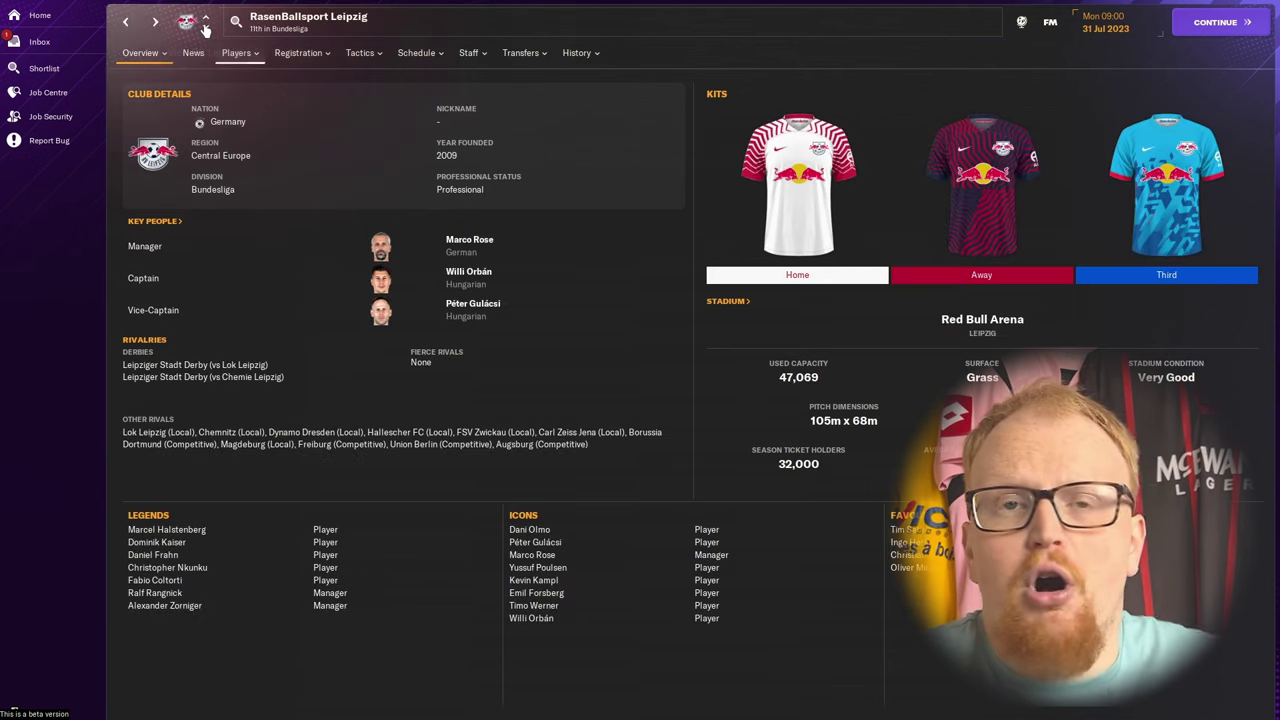
click(205, 28)
click(205, 29)
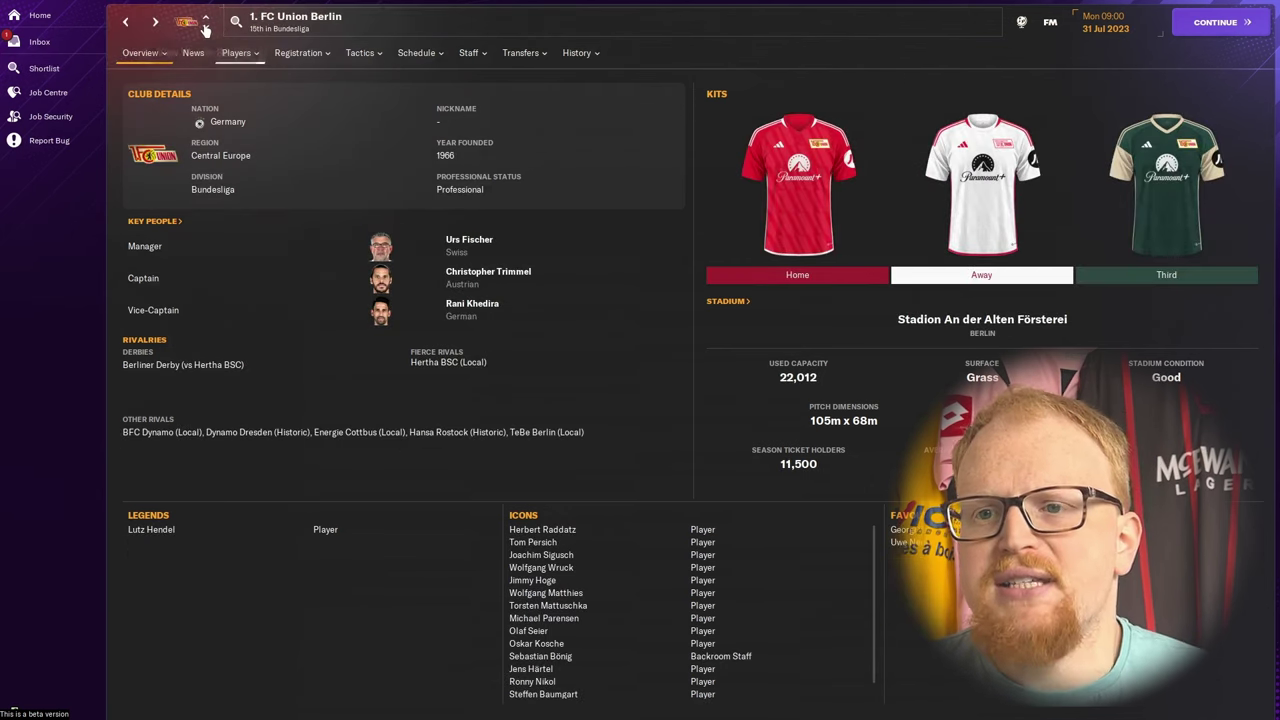
click(205, 28)
click(205, 28)
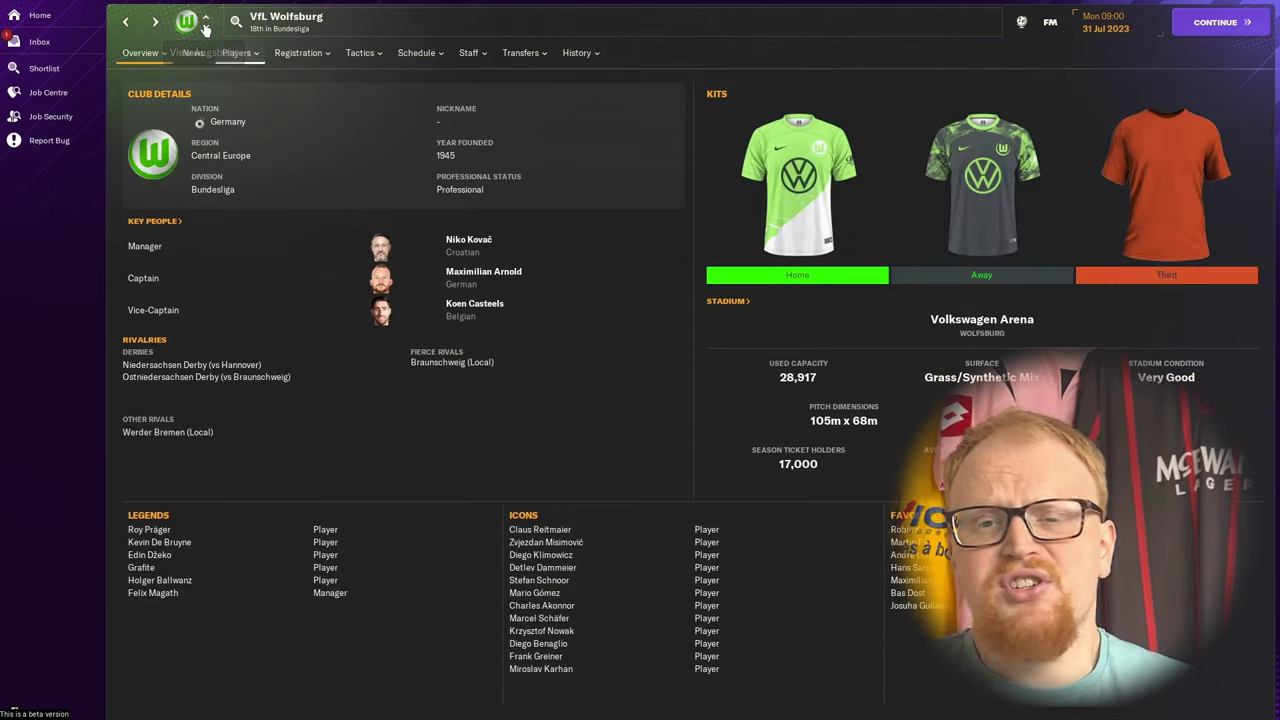
click(205, 28)
click(205, 28)
click(205, 29)
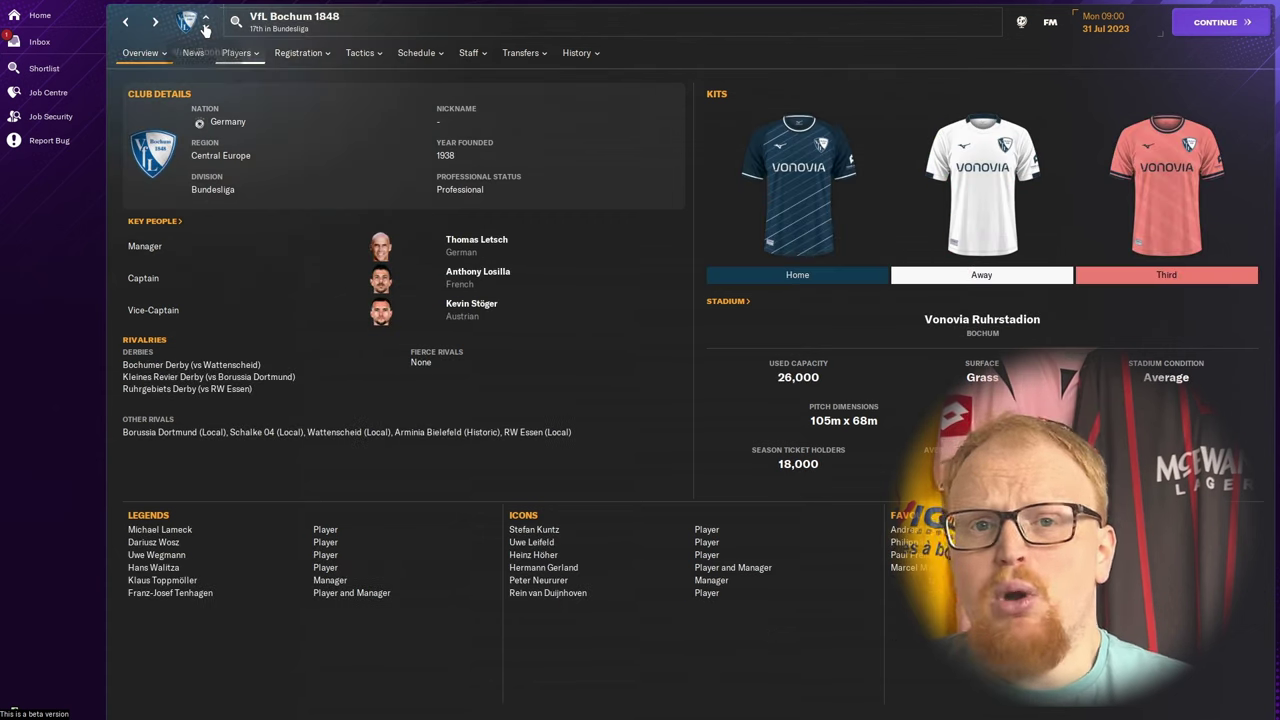
click(205, 28)
click(205, 28)
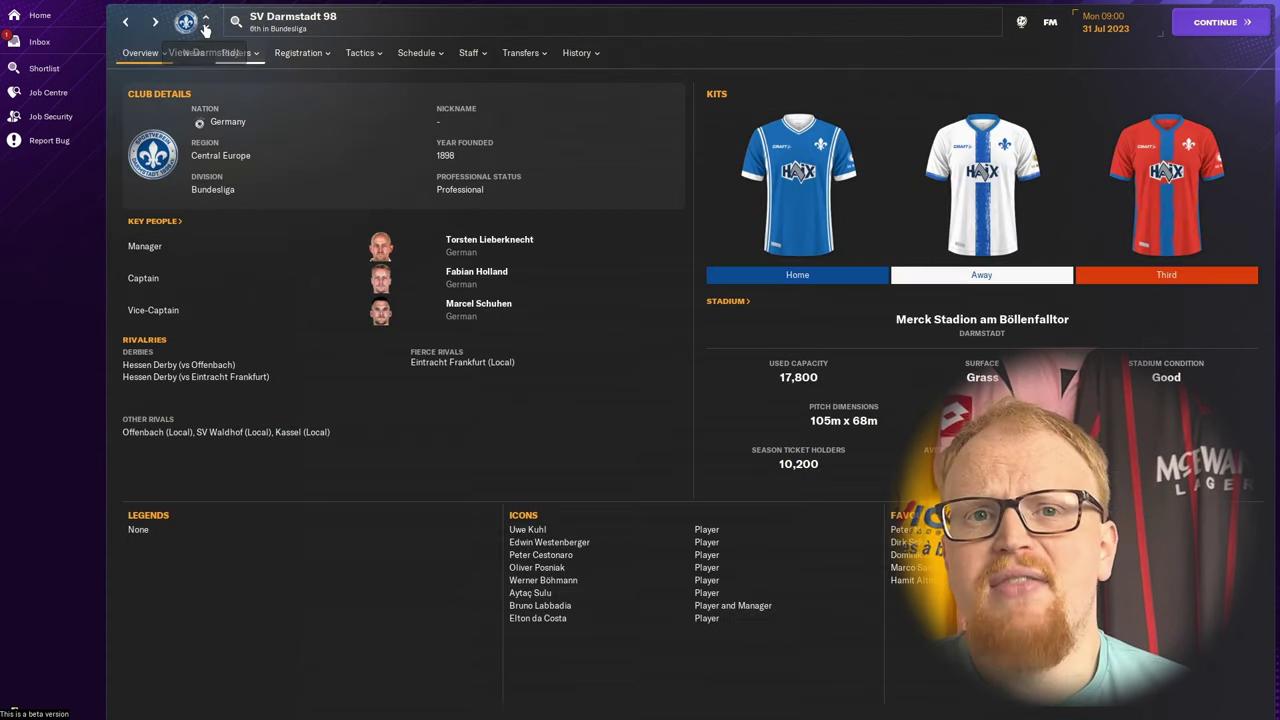
click(205, 28)
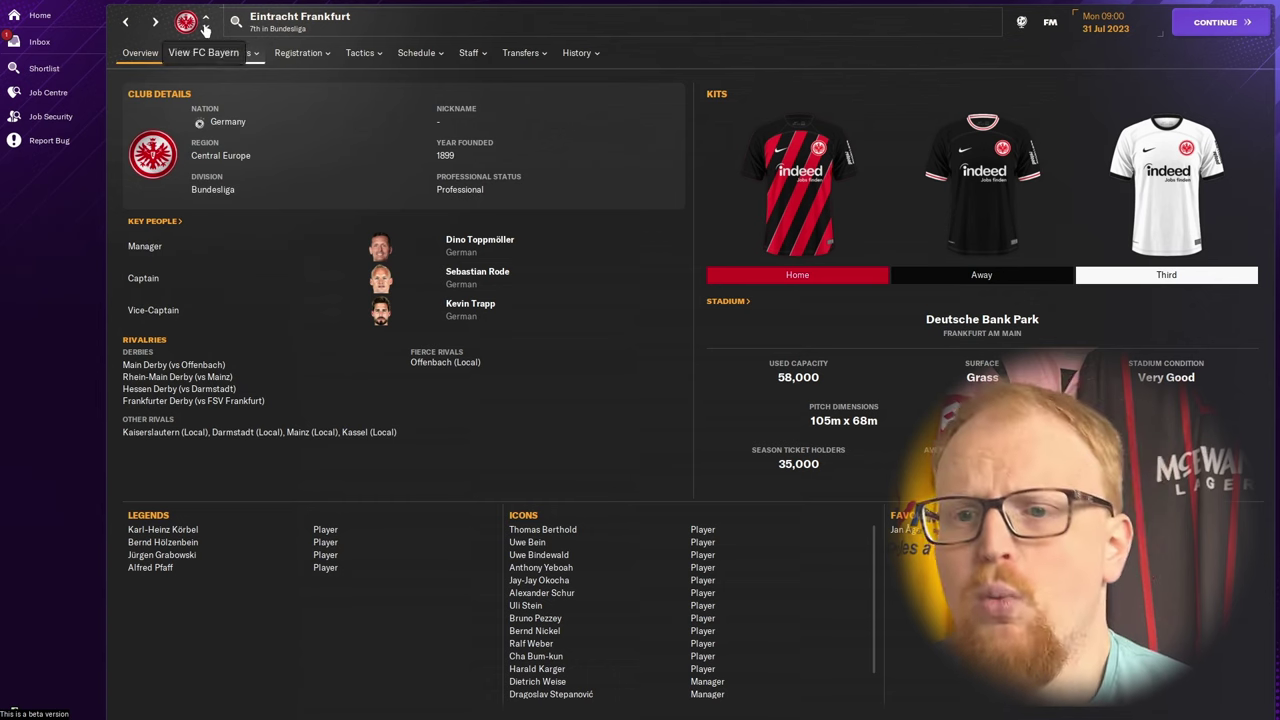
click(205, 28)
click(205, 28)
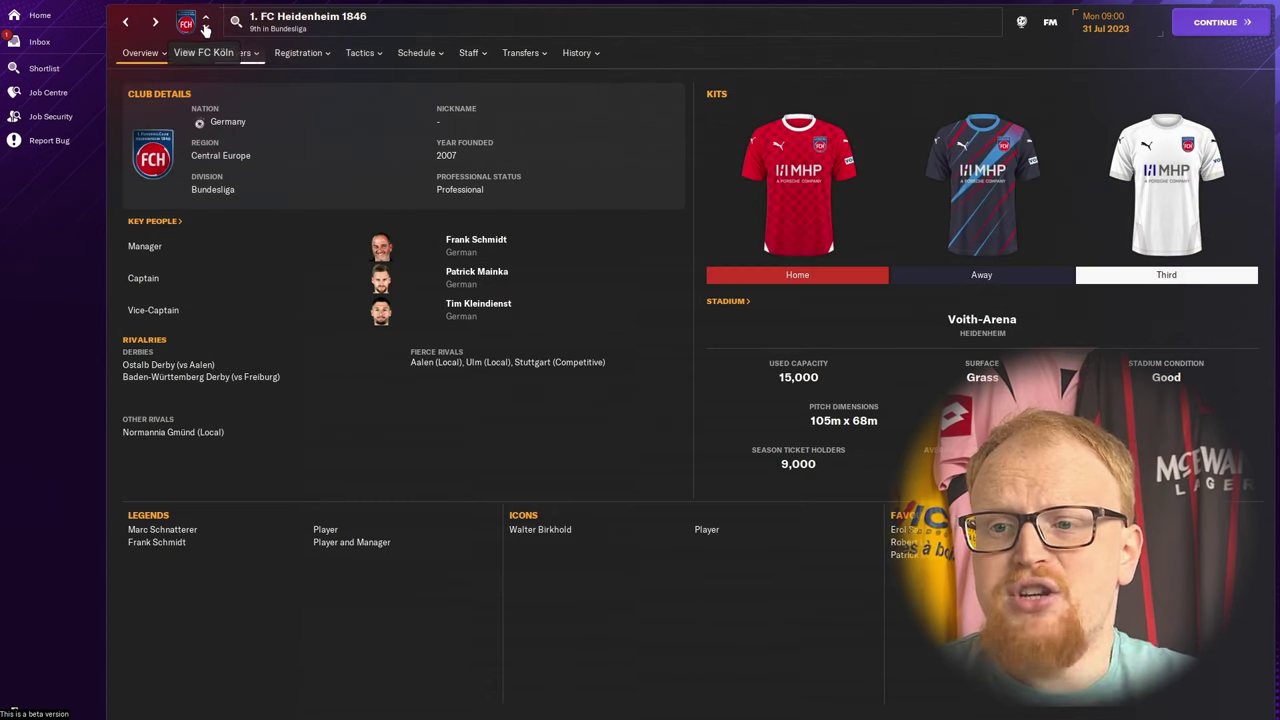
click(205, 28)
click(205, 28)
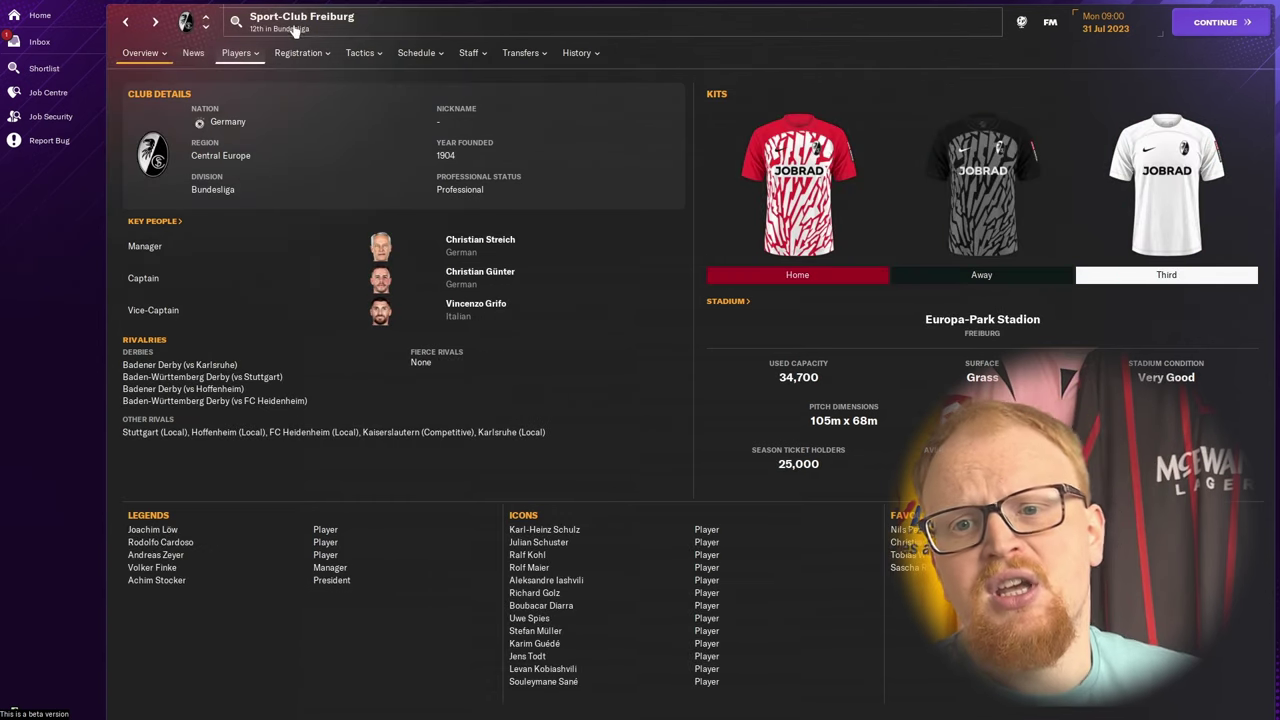
Return to the Bundesliga page, switch to Serie A TIM from its competition reputation list, and view A.C. Milan's overview.
click(293, 29)
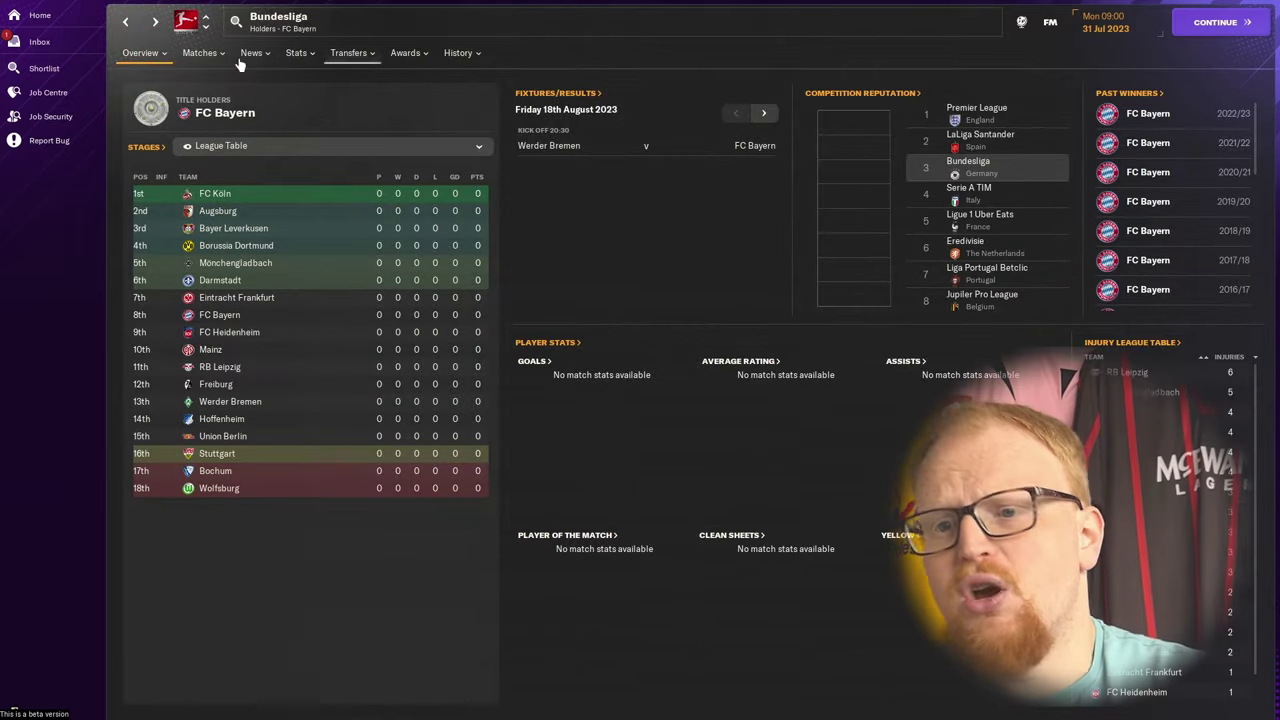
click(972, 189)
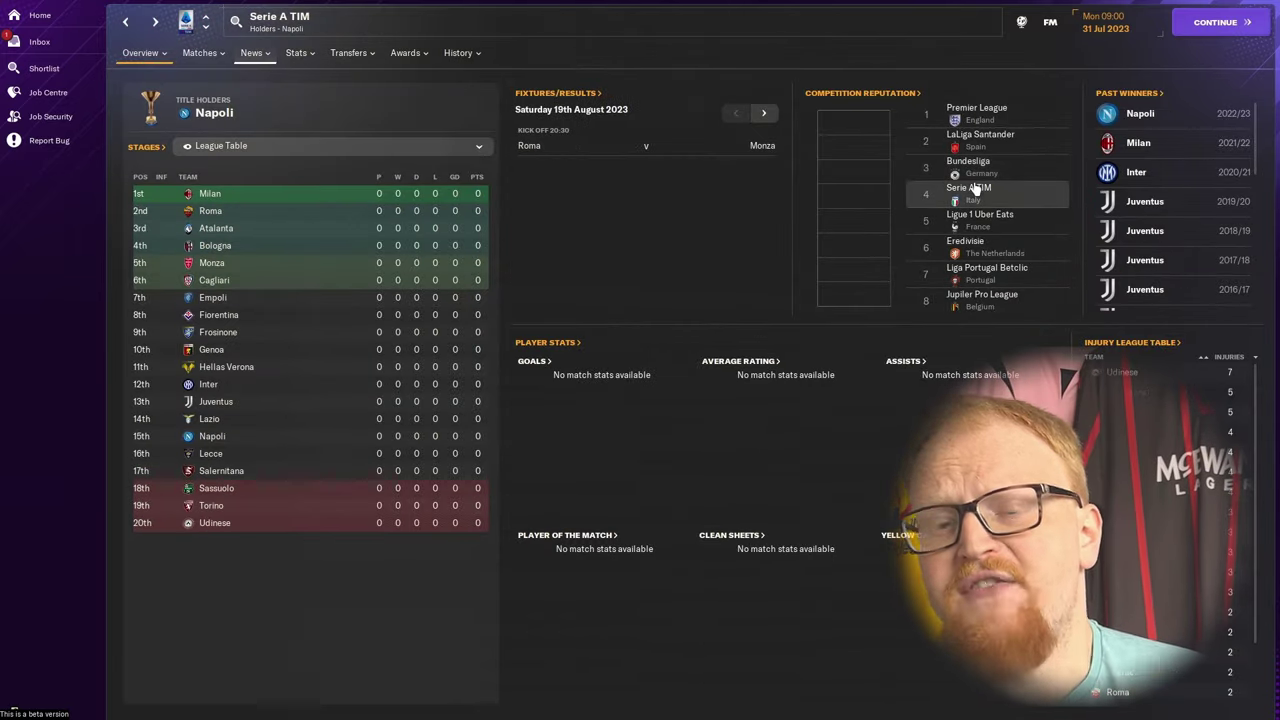
click(212, 194)
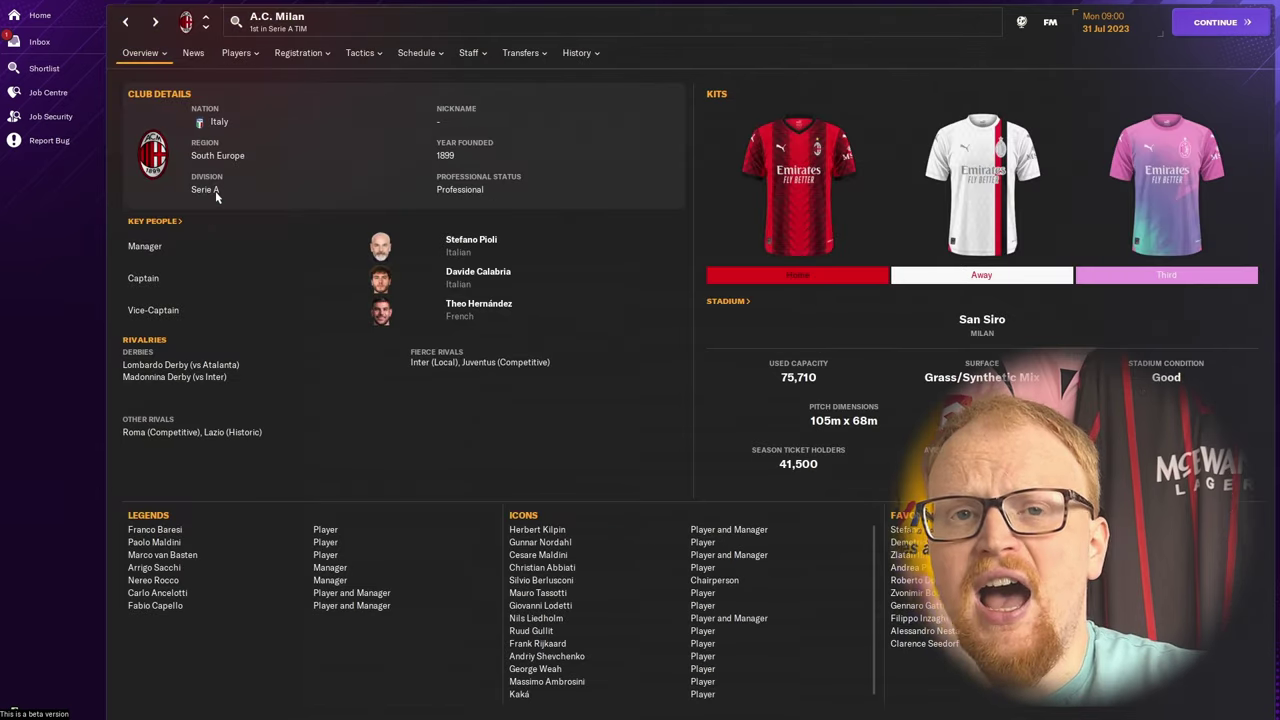
Check the kits of the Serie A clubs in turn, from Napoli, Salernitana and Torino through Bologna, Inter and Lazio to Roma.
click(205, 29)
click(205, 29)
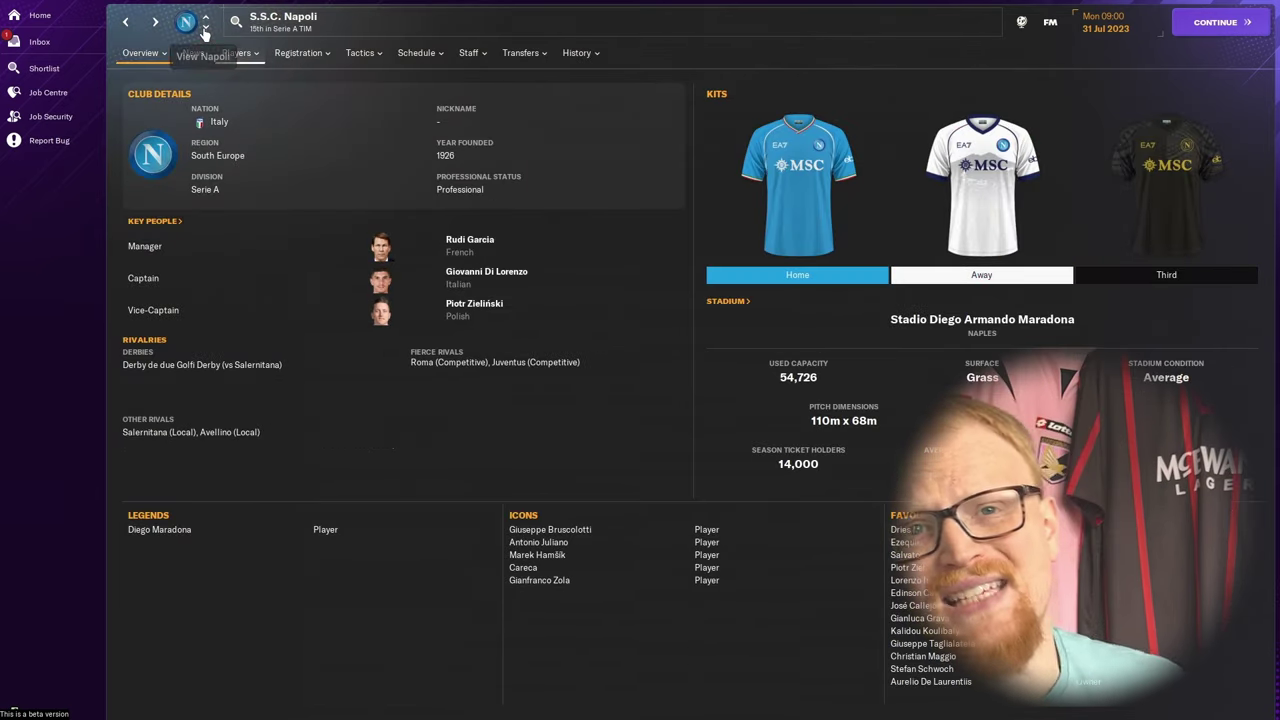
click(205, 29)
click(205, 29)
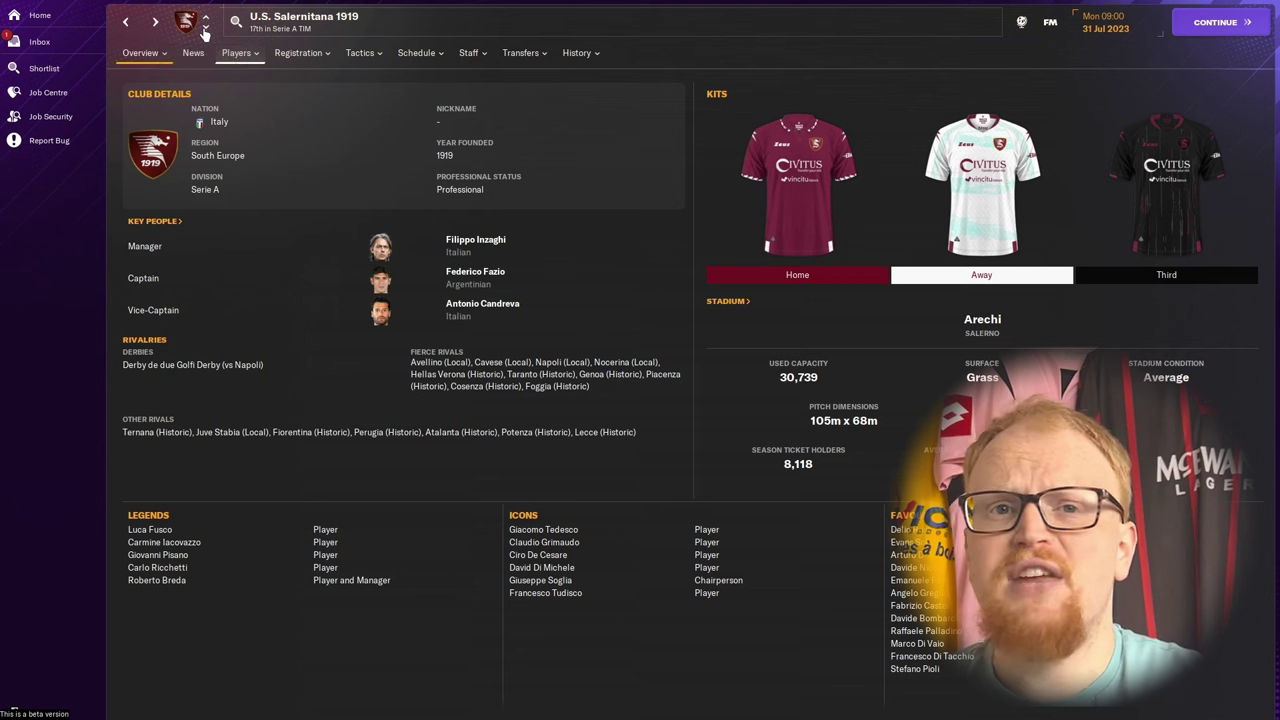
click(205, 29)
click(205, 29)
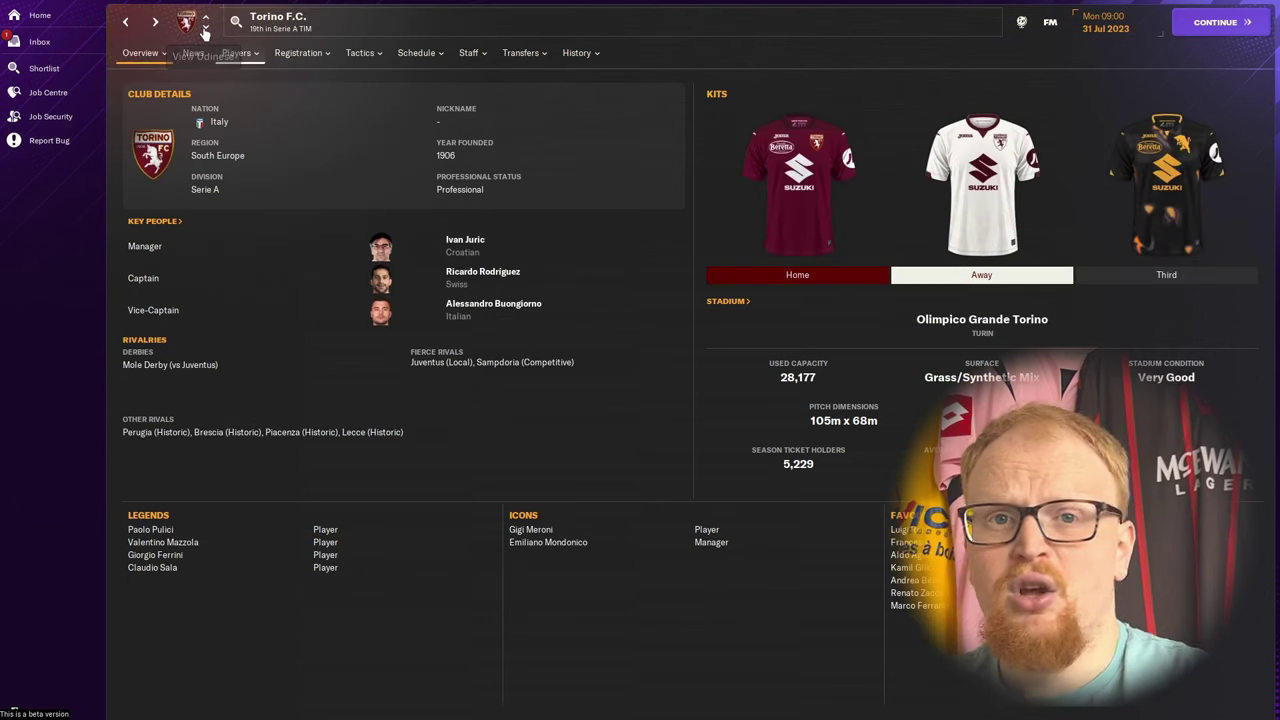
click(205, 29)
click(205, 29)
click(205, 29)
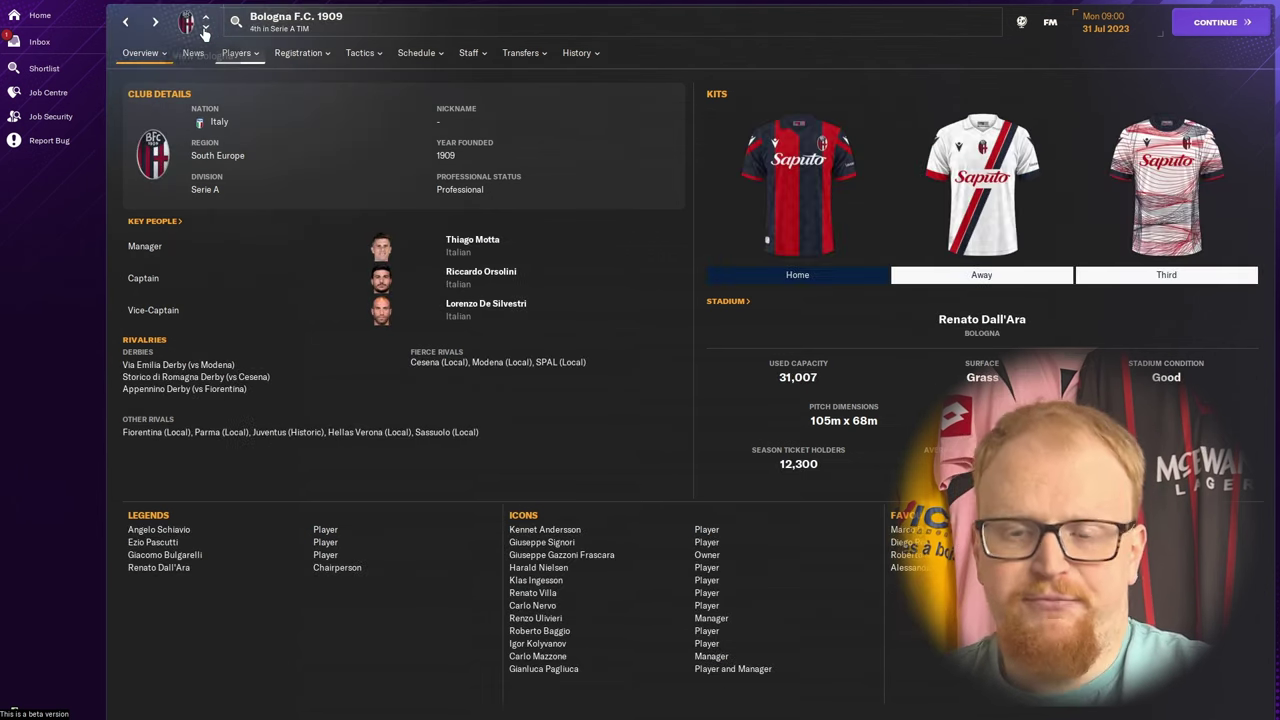
click(205, 29)
click(205, 29)
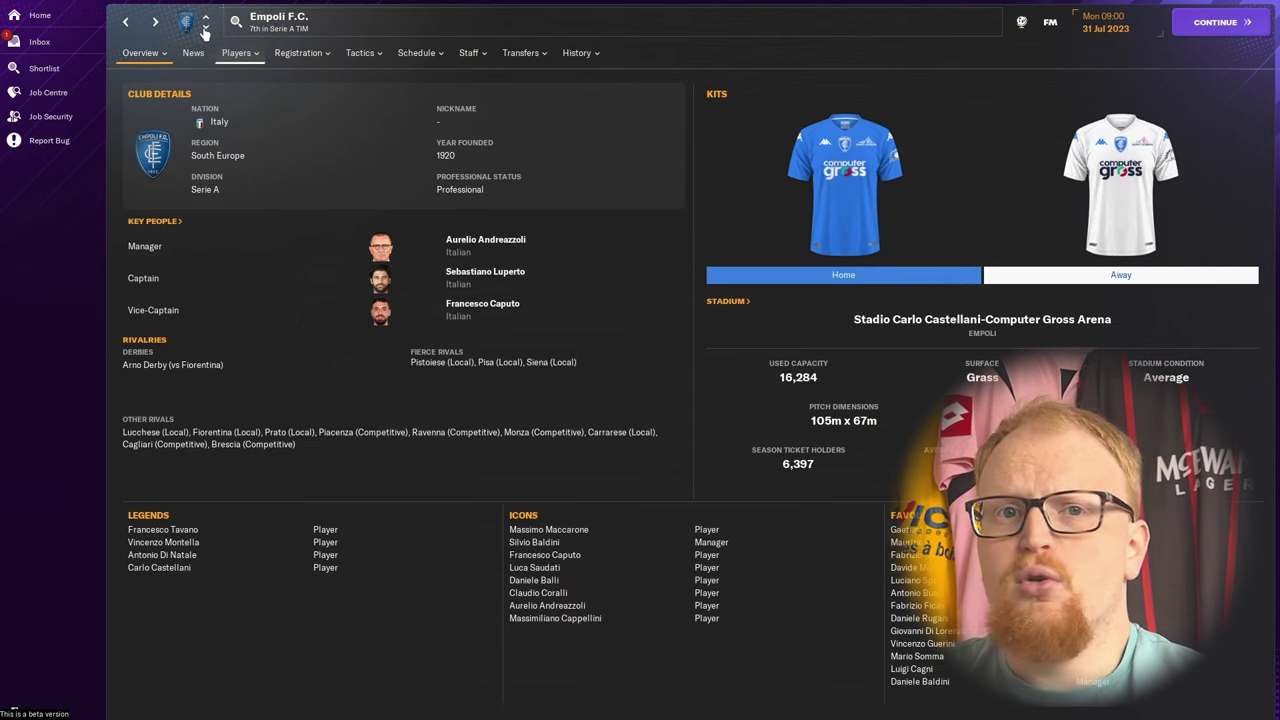
click(205, 29)
click(205, 29)
click(205, 29)
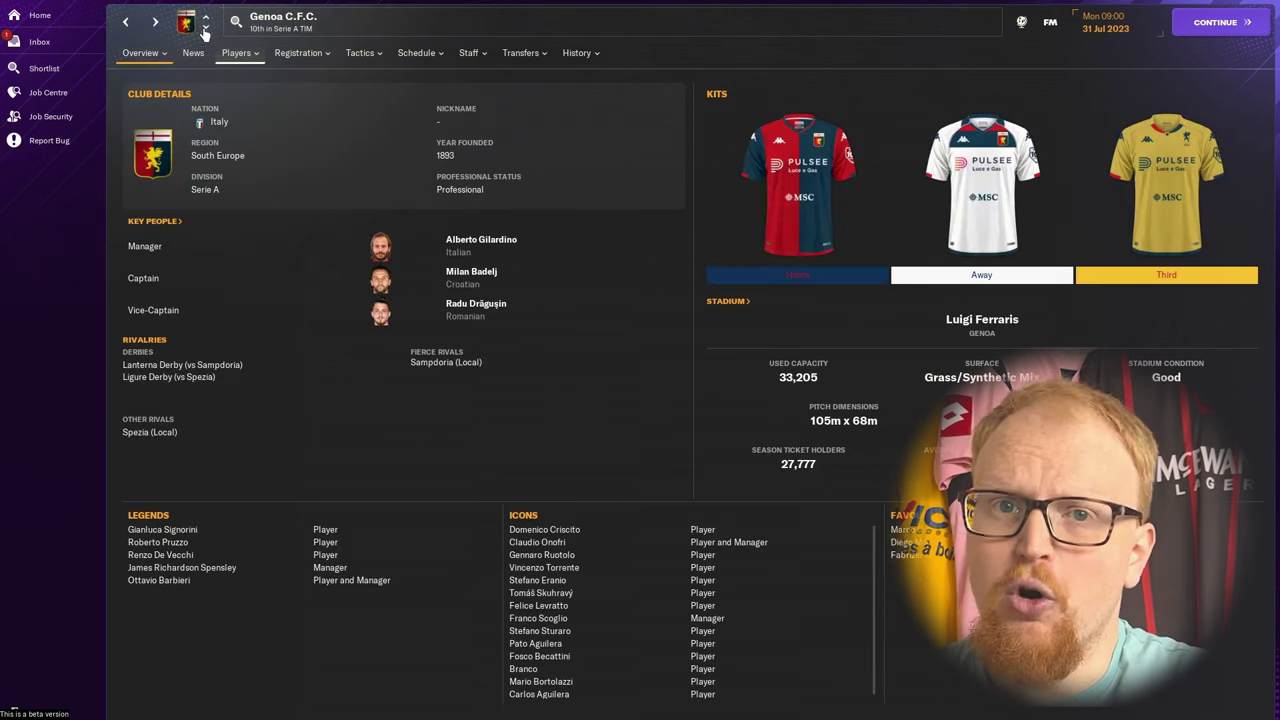
click(205, 29)
click(205, 29)
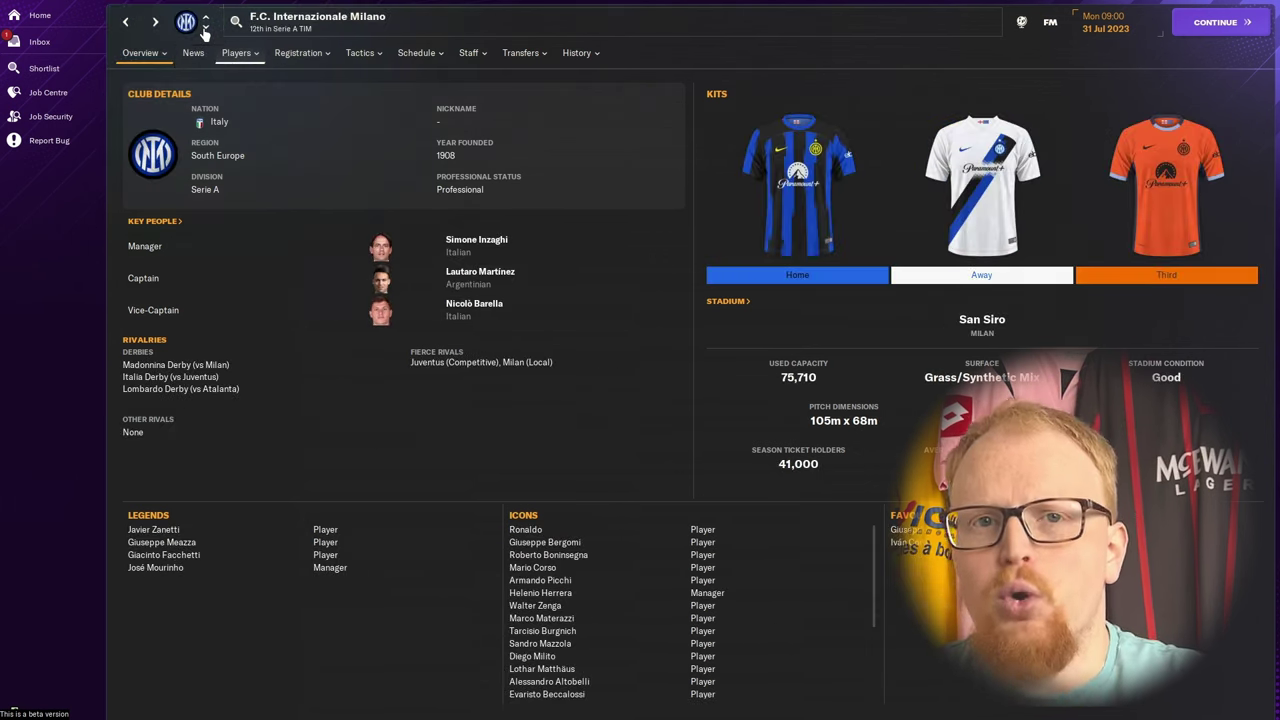
click(205, 29)
click(205, 29)
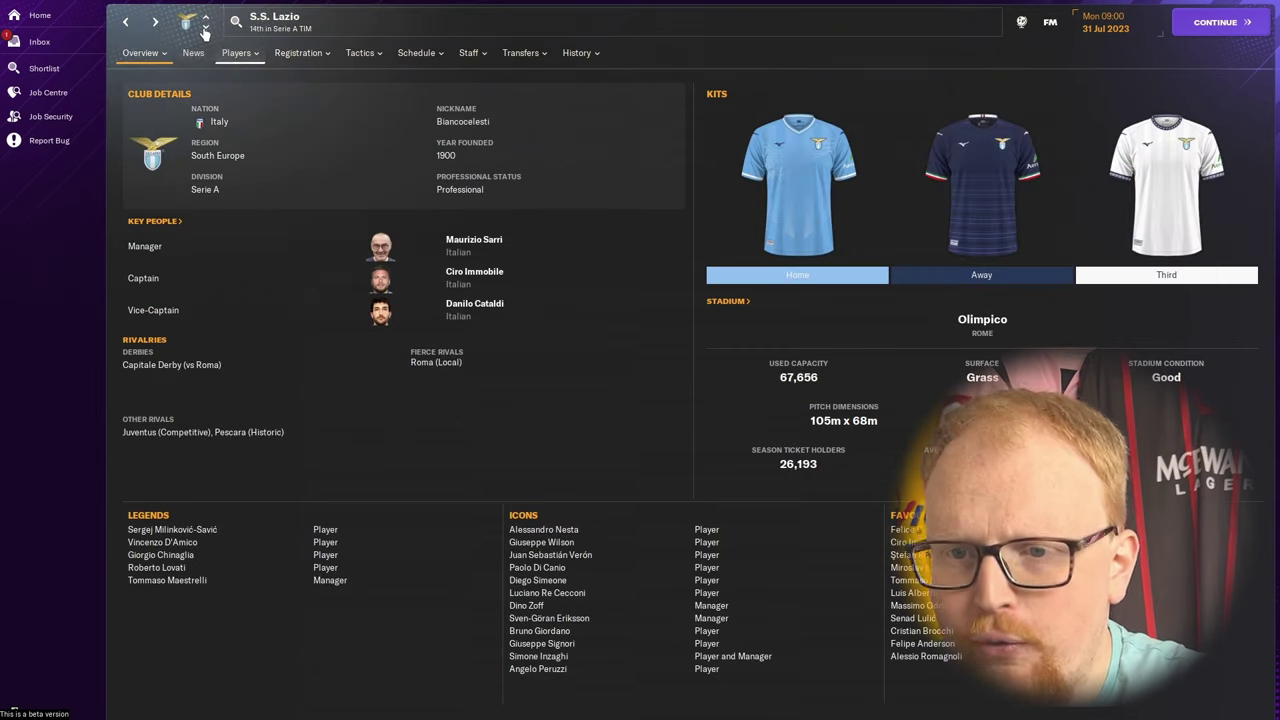
click(205, 29)
click(205, 29)
click(205, 29)
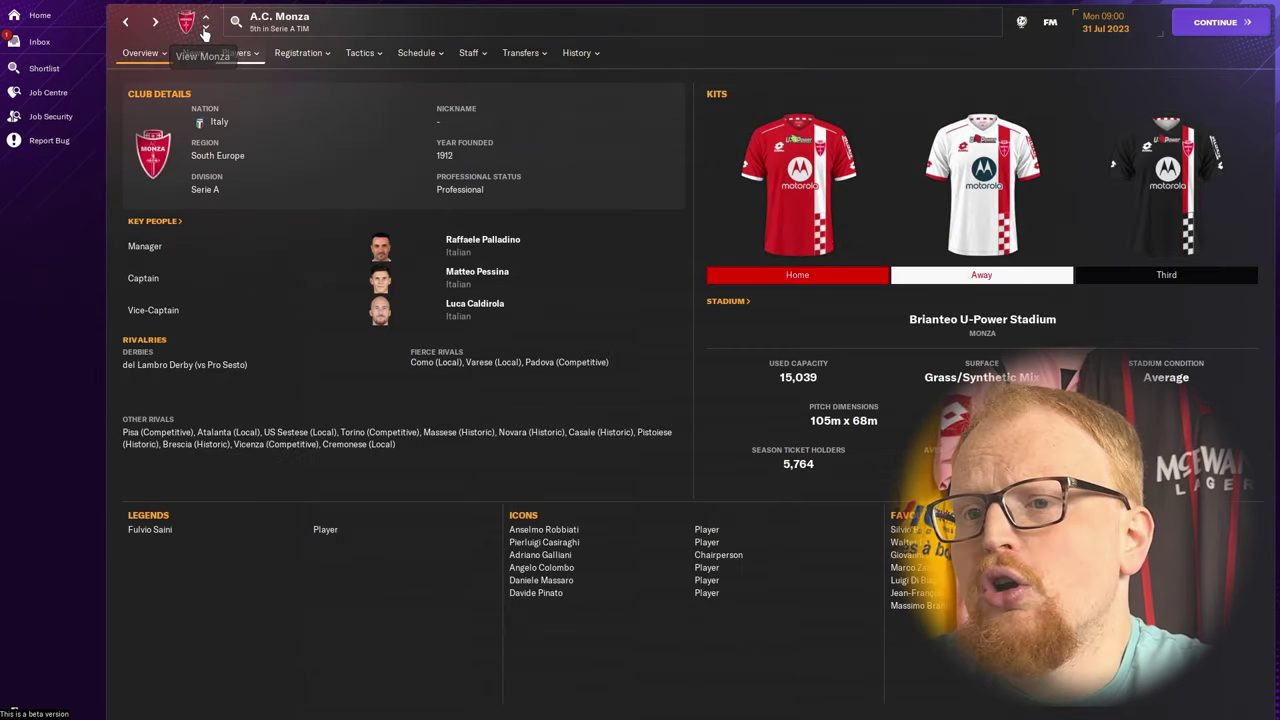
click(205, 29)
click(205, 29)
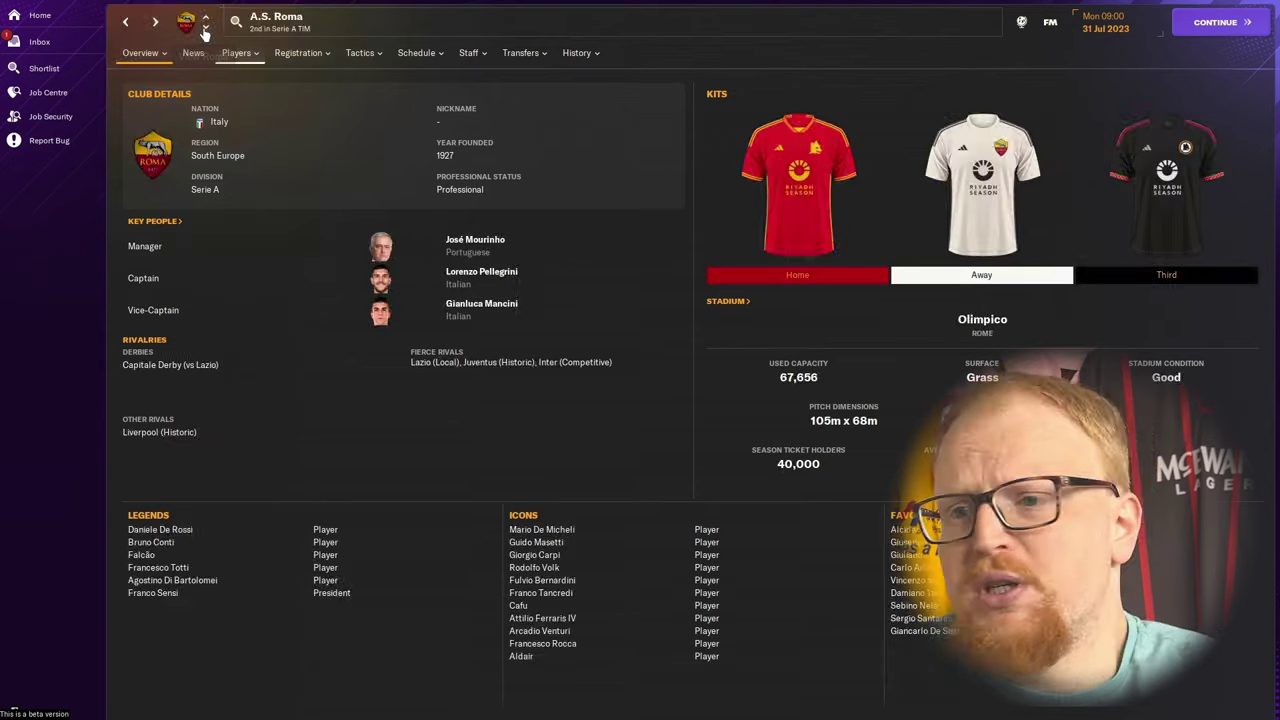
click(205, 29)
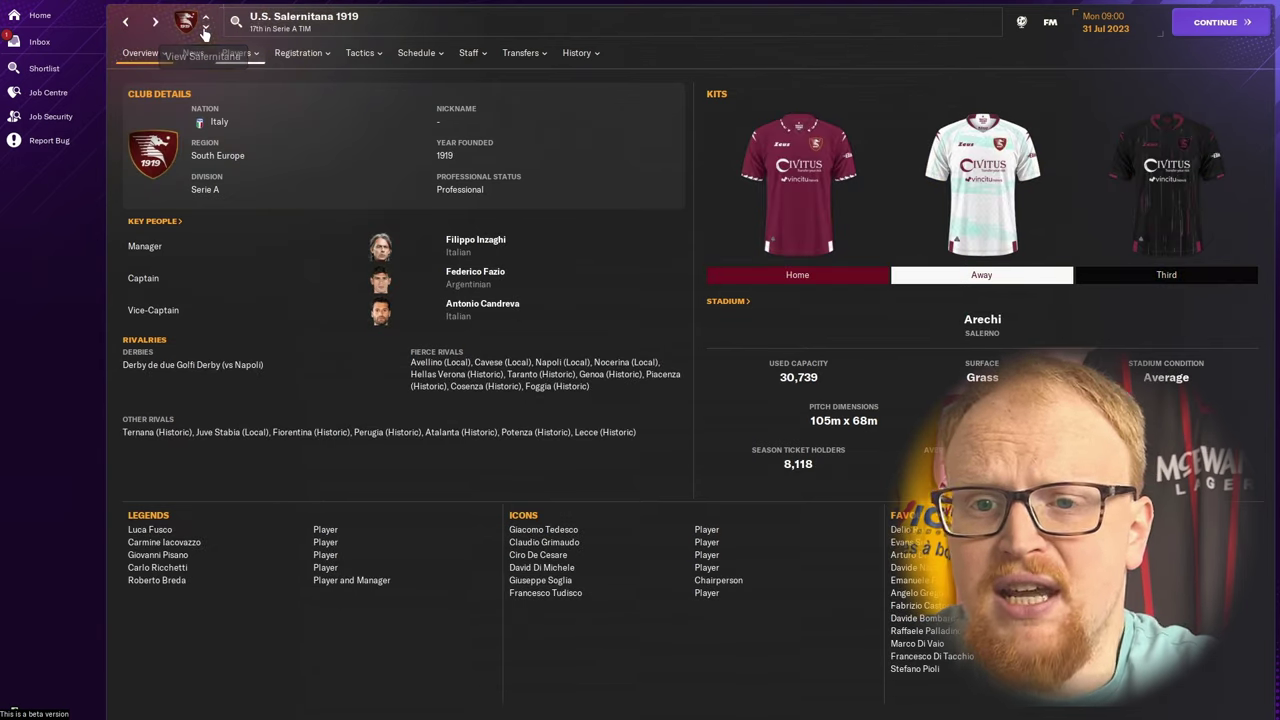
Return to the Serie A TIM page, switch to Ligue 1 Uber Eats, and view AS Monaco's club overview.
click(287, 30)
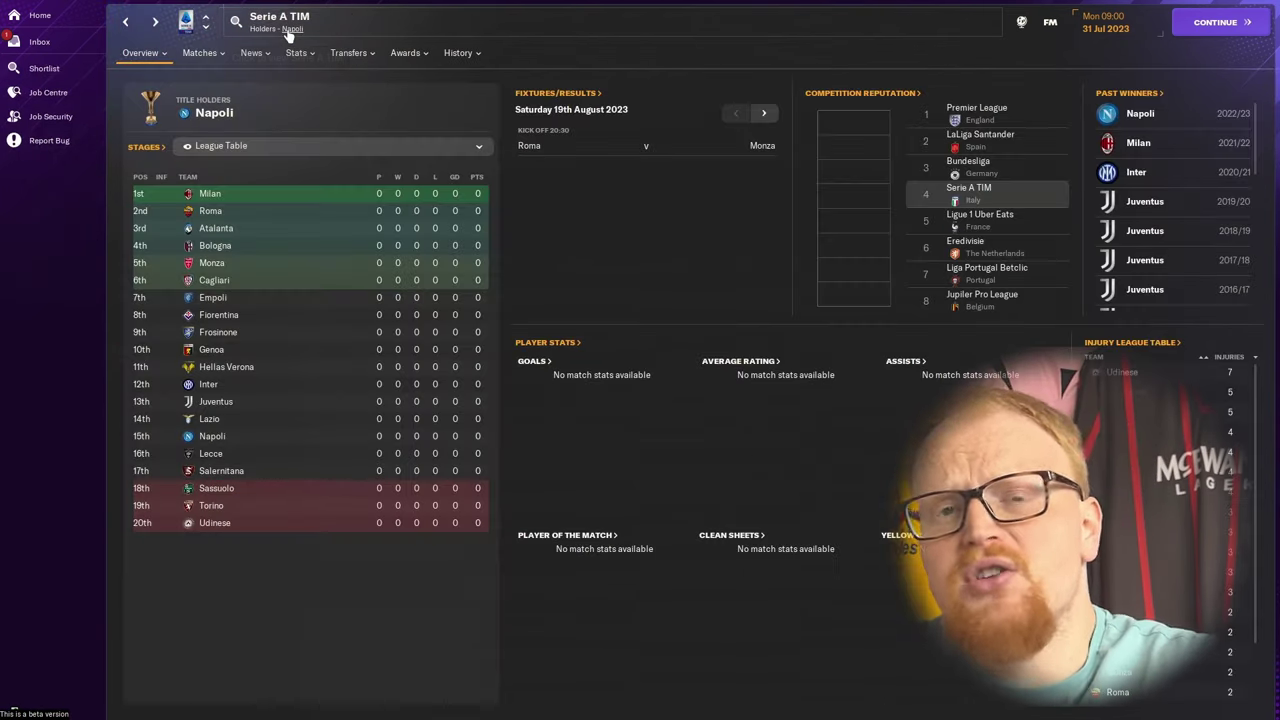
click(1011, 215)
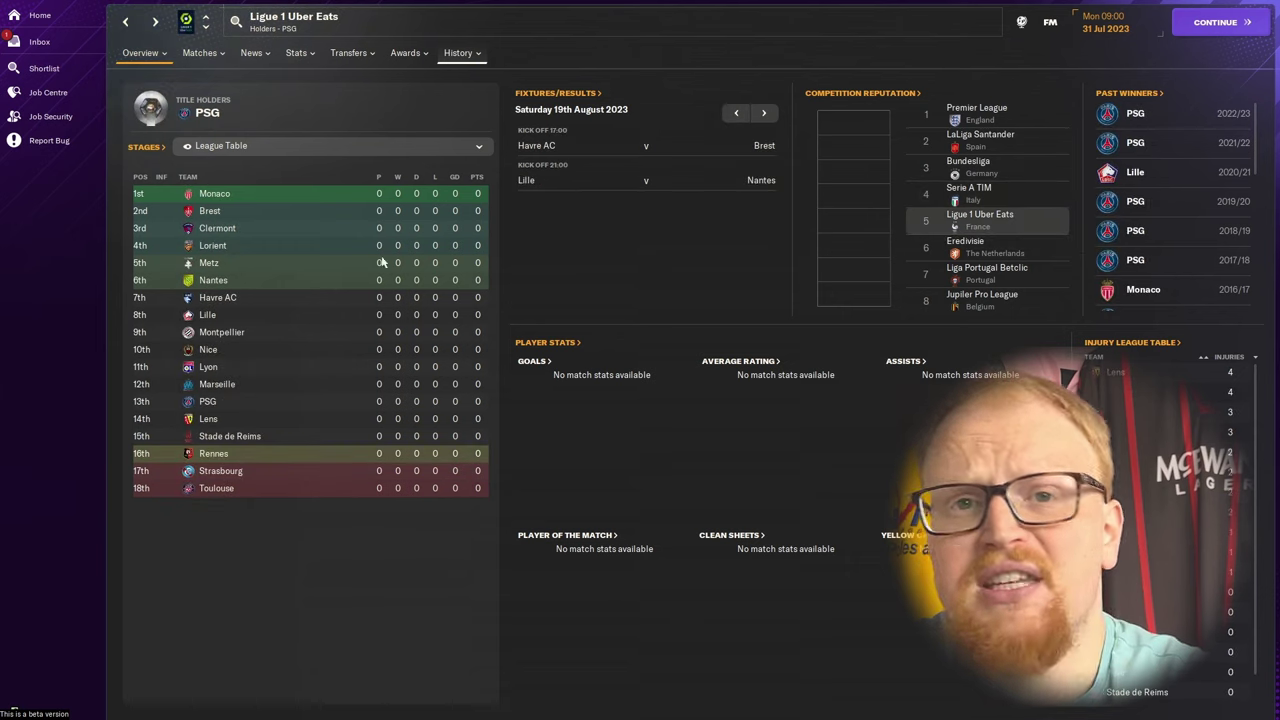
click(212, 194)
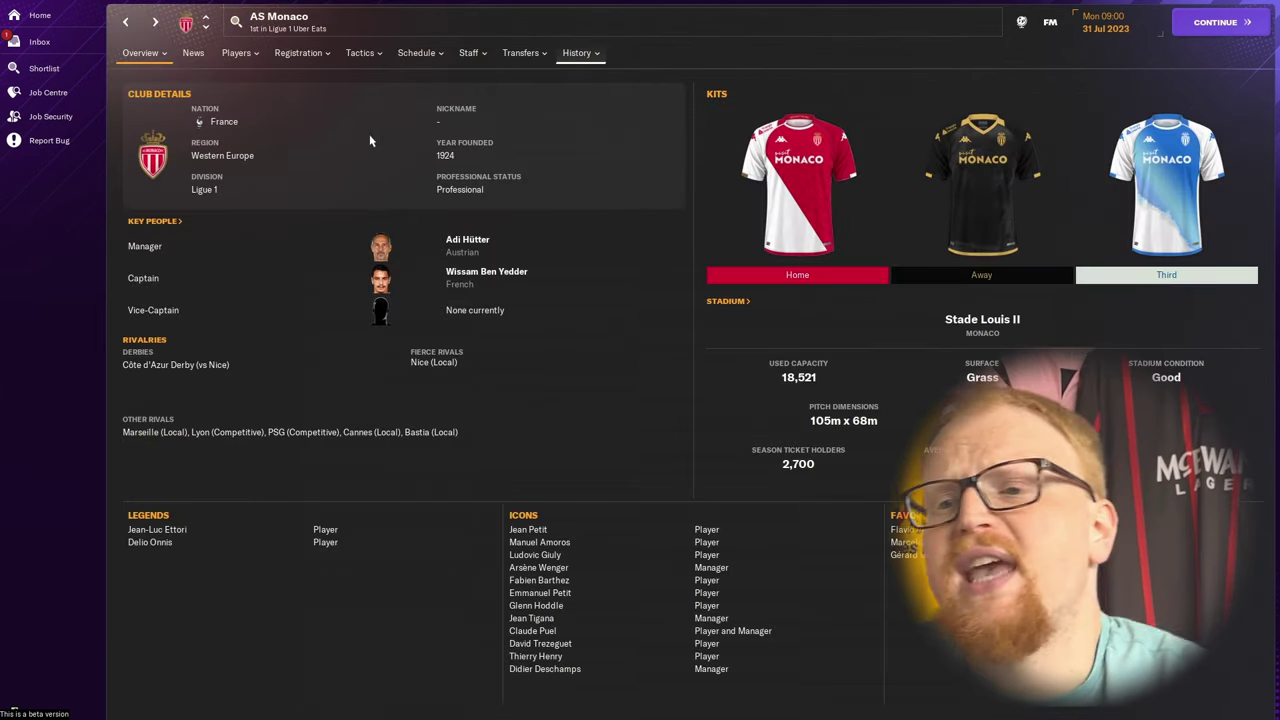
Check the kits of the Ligue 1 clubs in turn, including Montpellier, Nice, Toulouse, Lorient, Metz, Strasbourg, Brest, Havre AC and Lille.
click(206, 28)
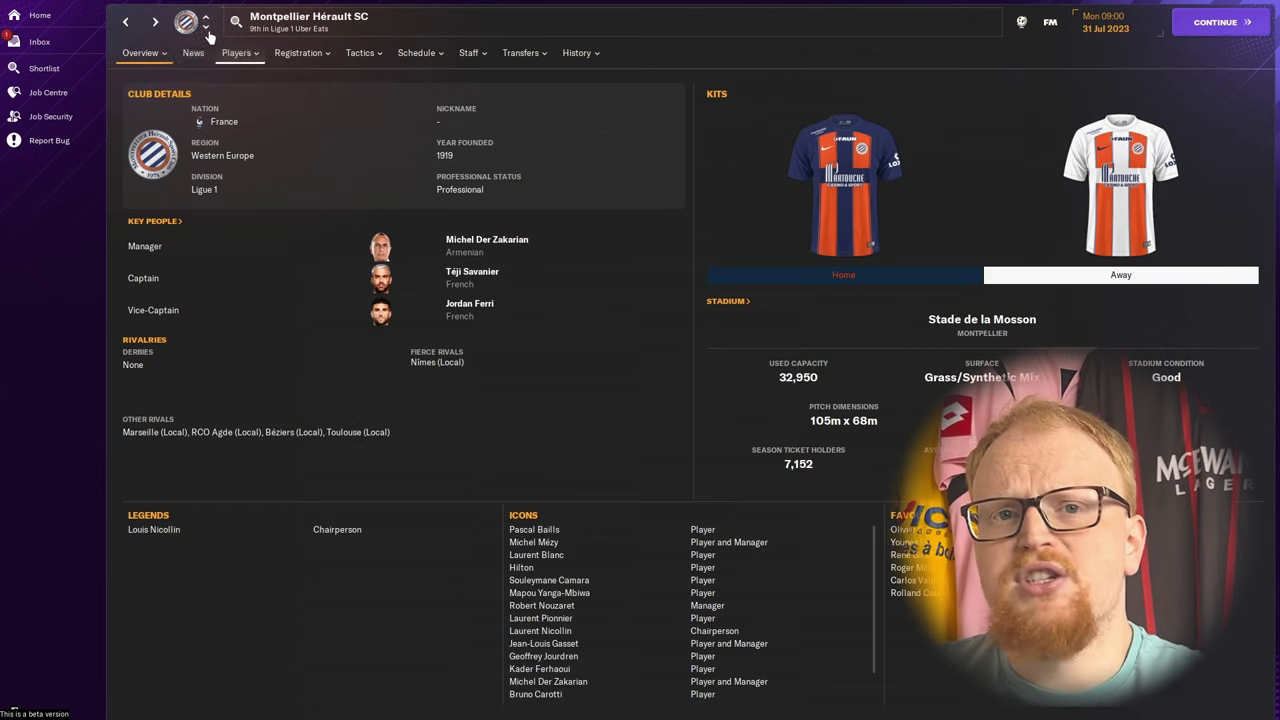
click(207, 31)
click(207, 31)
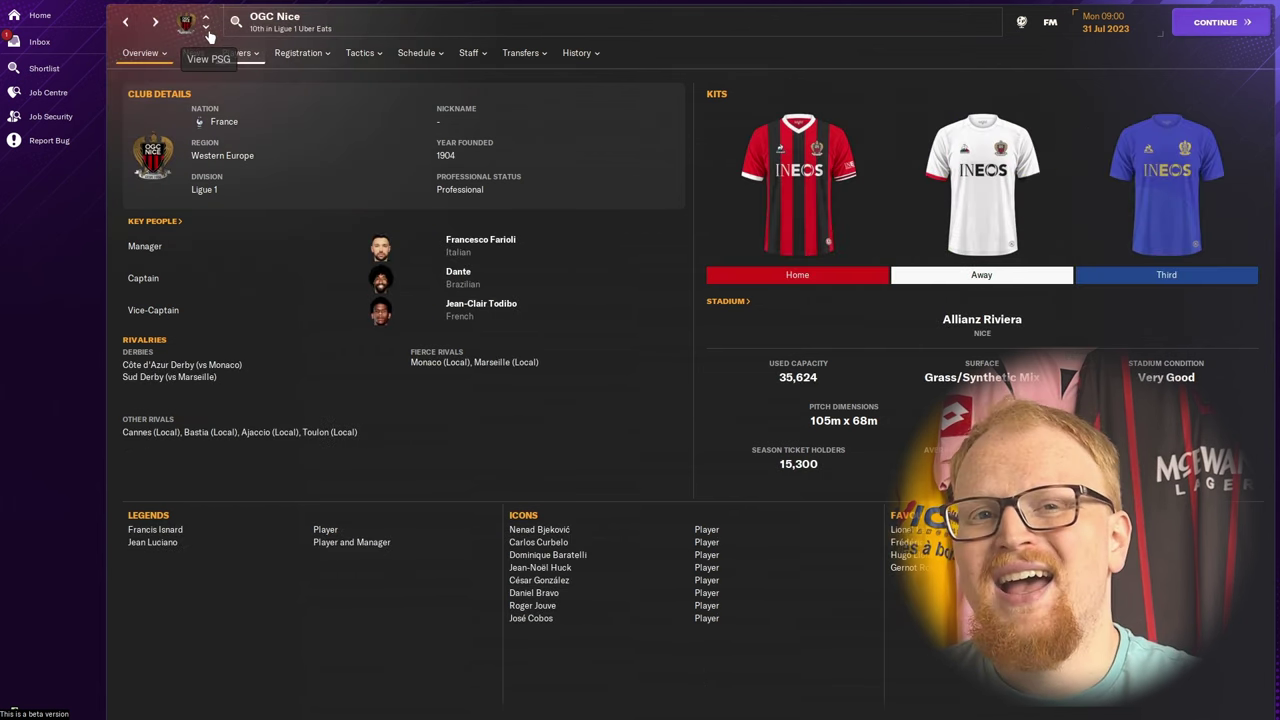
click(207, 31)
click(207, 31)
click(207, 31)
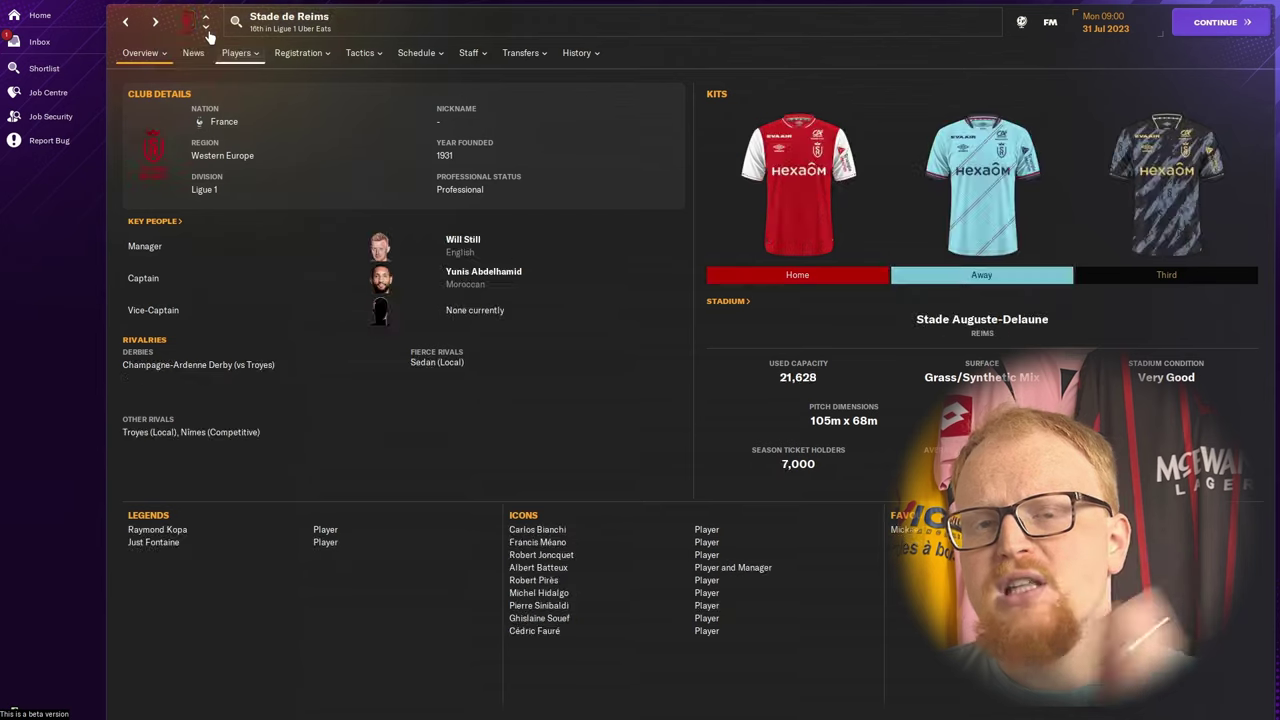
click(207, 31)
click(207, 31)
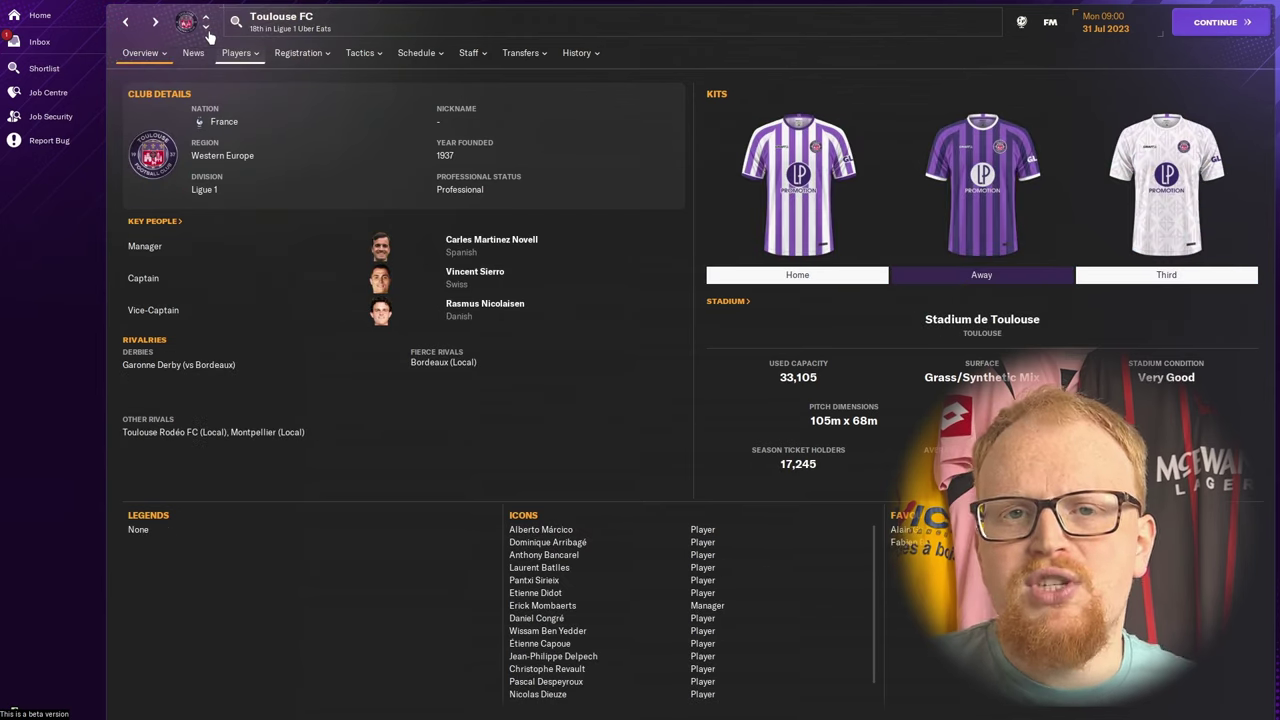
click(207, 31)
click(207, 31)
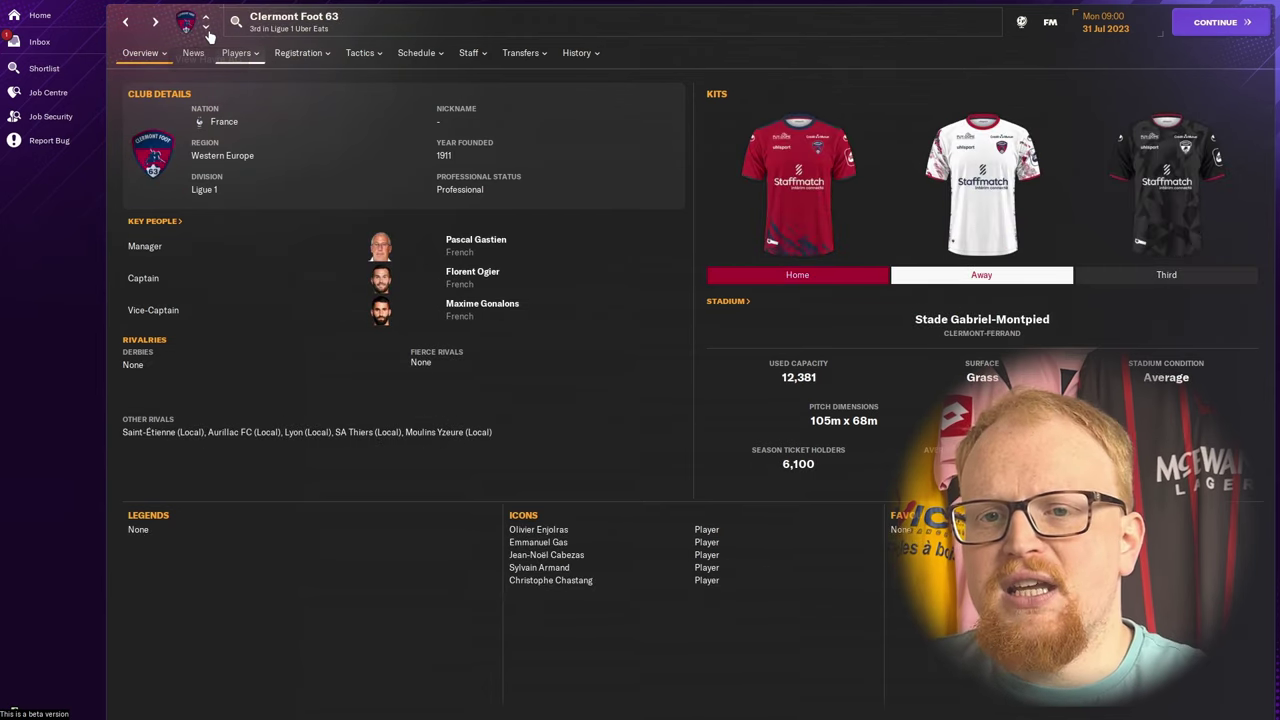
click(207, 31)
click(207, 31)
click(207, 31)
click(207, 31)
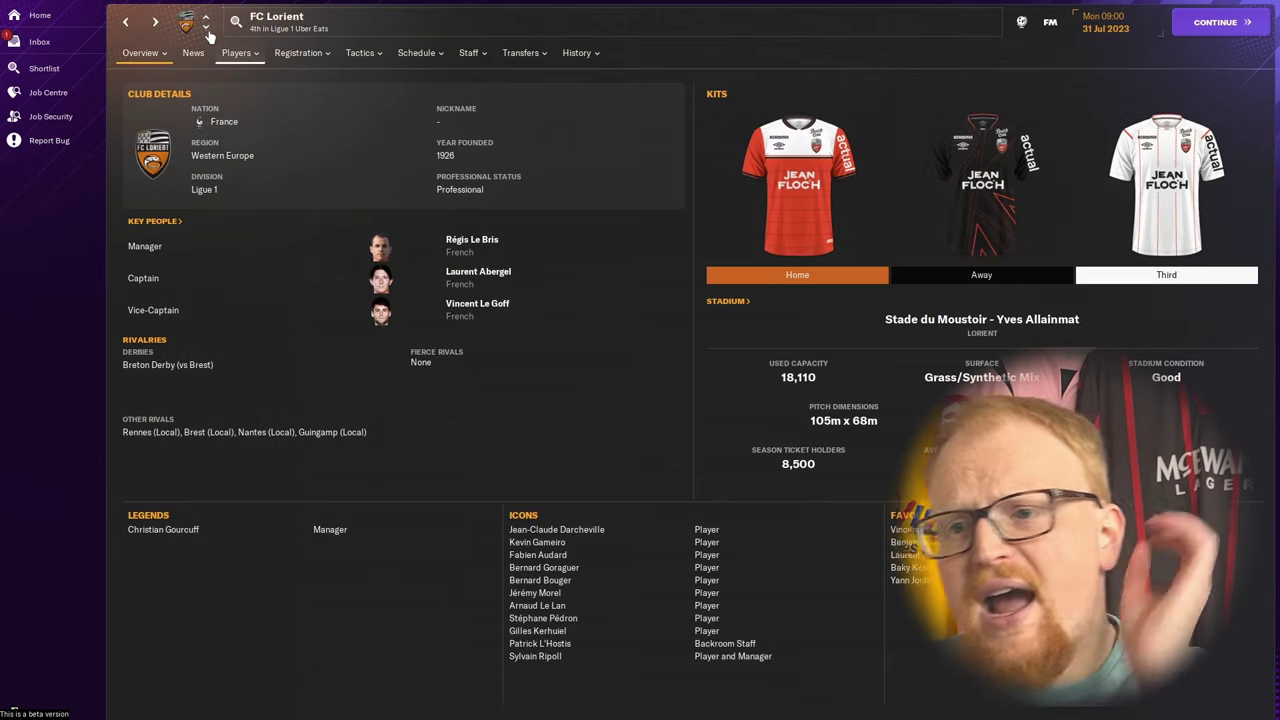
click(207, 31)
click(207, 31)
click(207, 31)
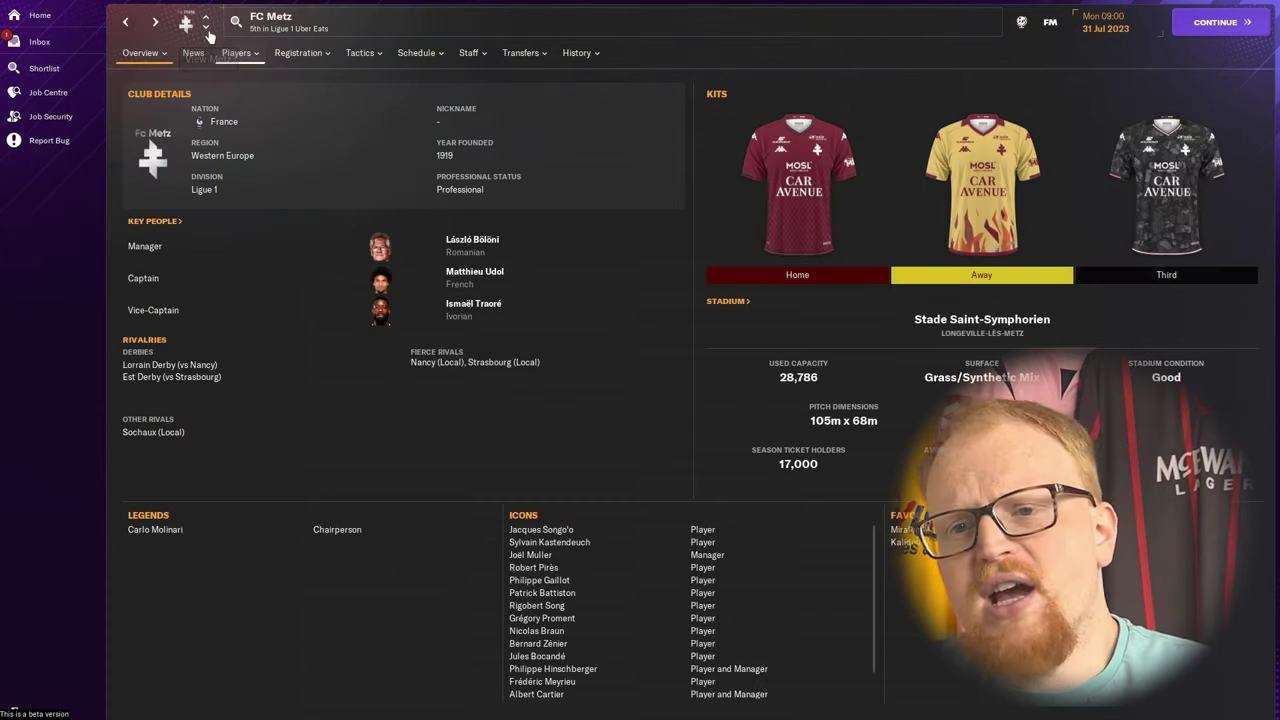
click(207, 31)
click(207, 31)
click(207, 31)
click(207, 31)
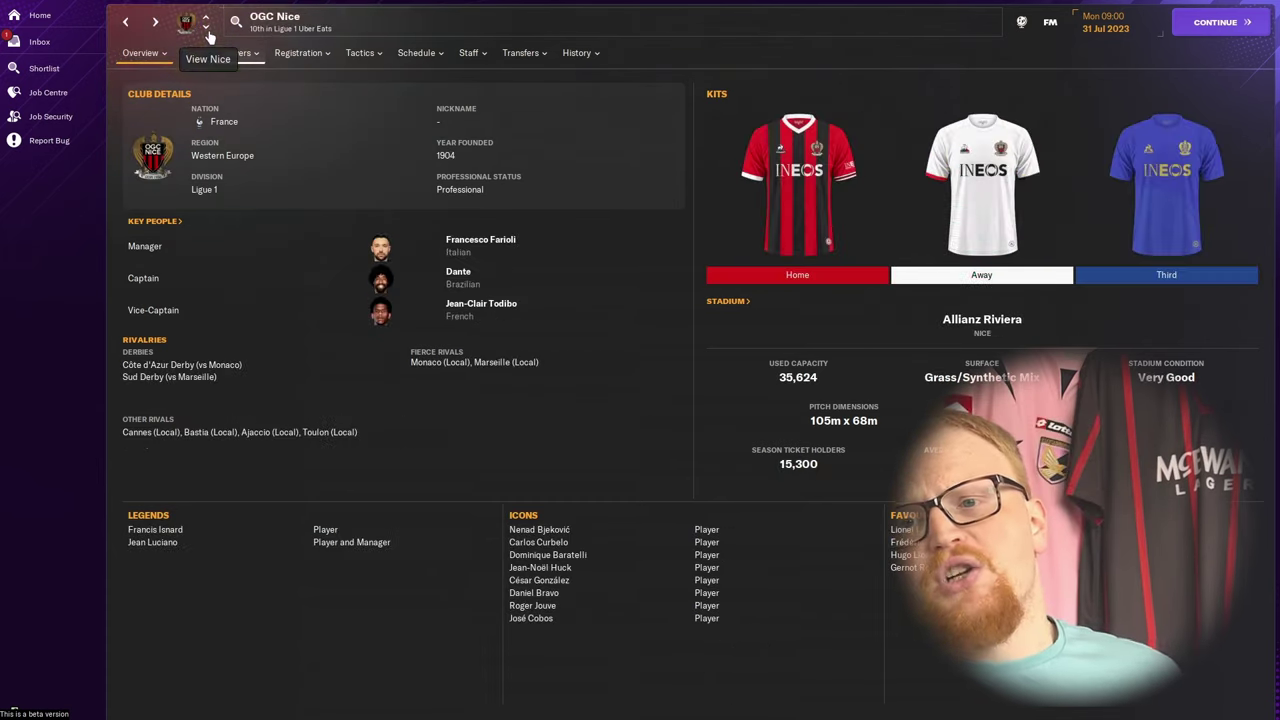
click(207, 31)
click(207, 31)
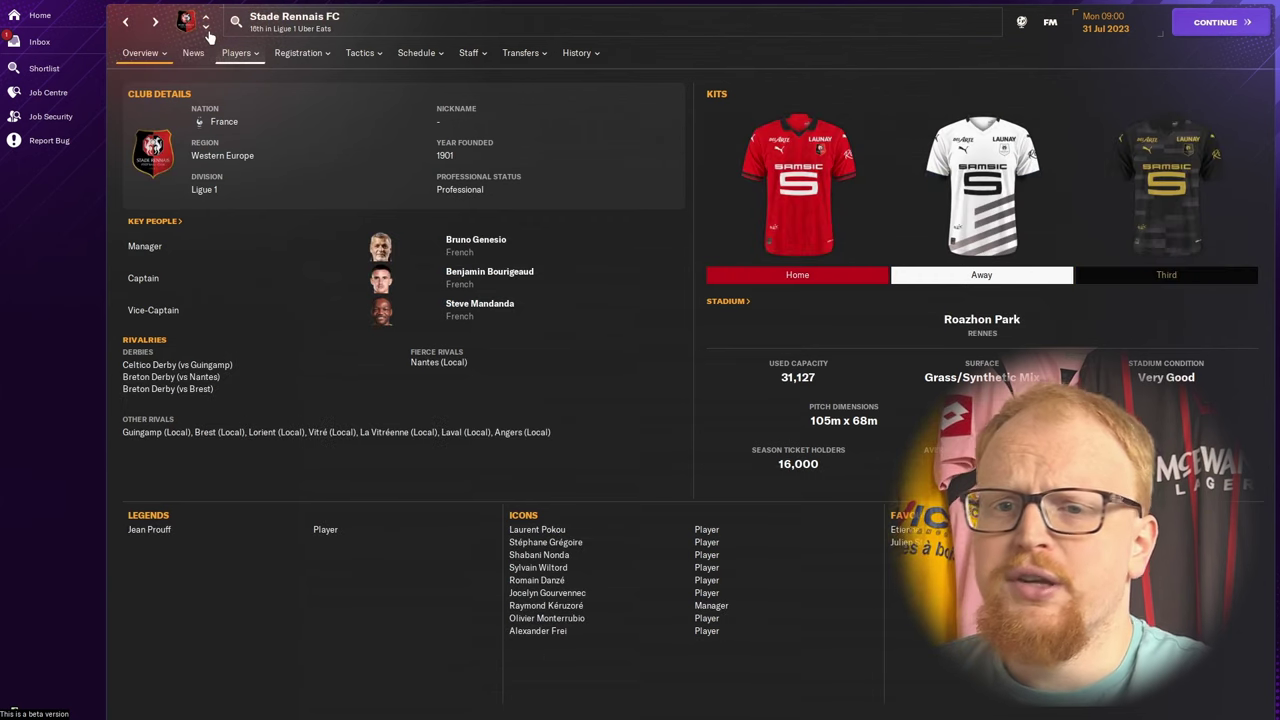
click(207, 31)
click(207, 31)
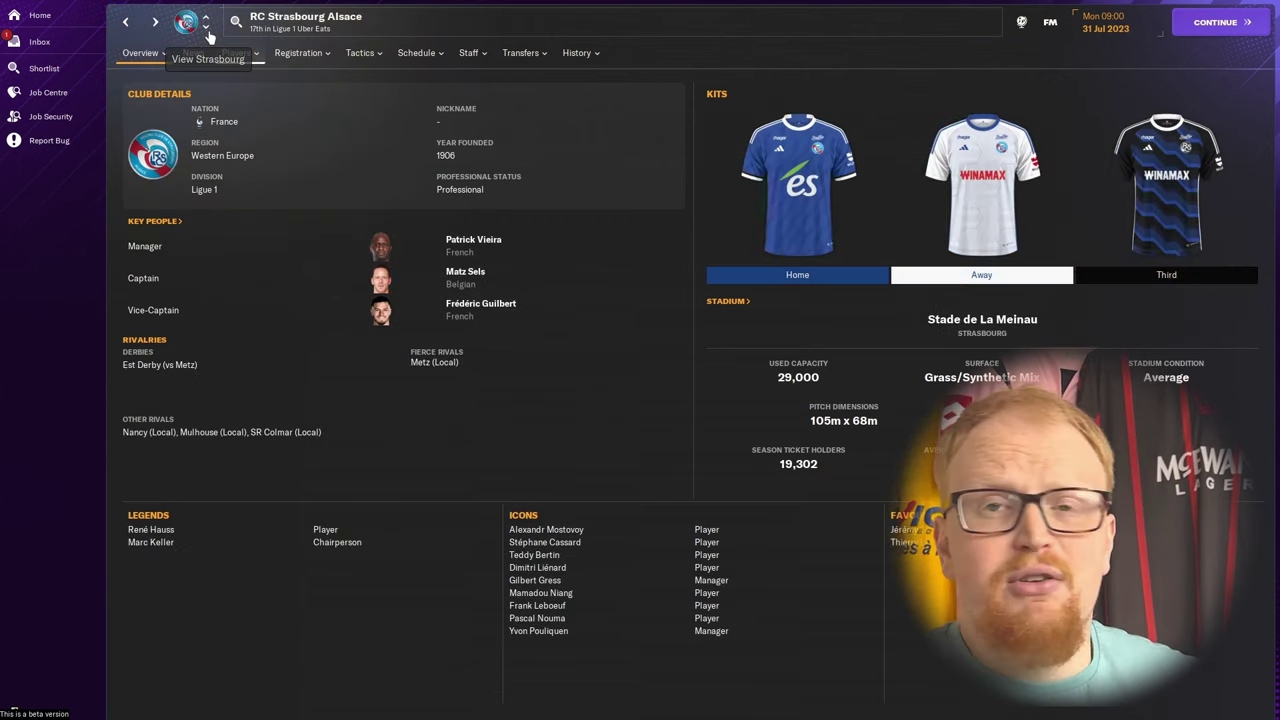
click(207, 31)
click(207, 31)
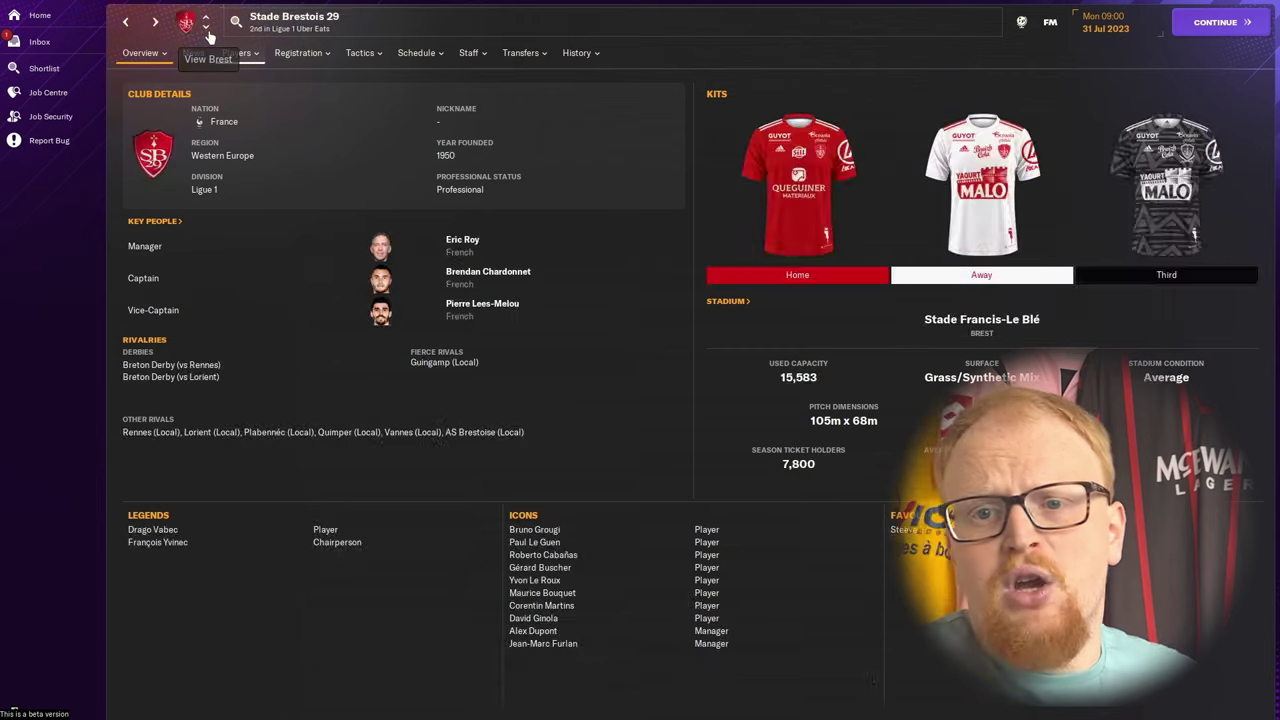
click(207, 31)
click(207, 31)
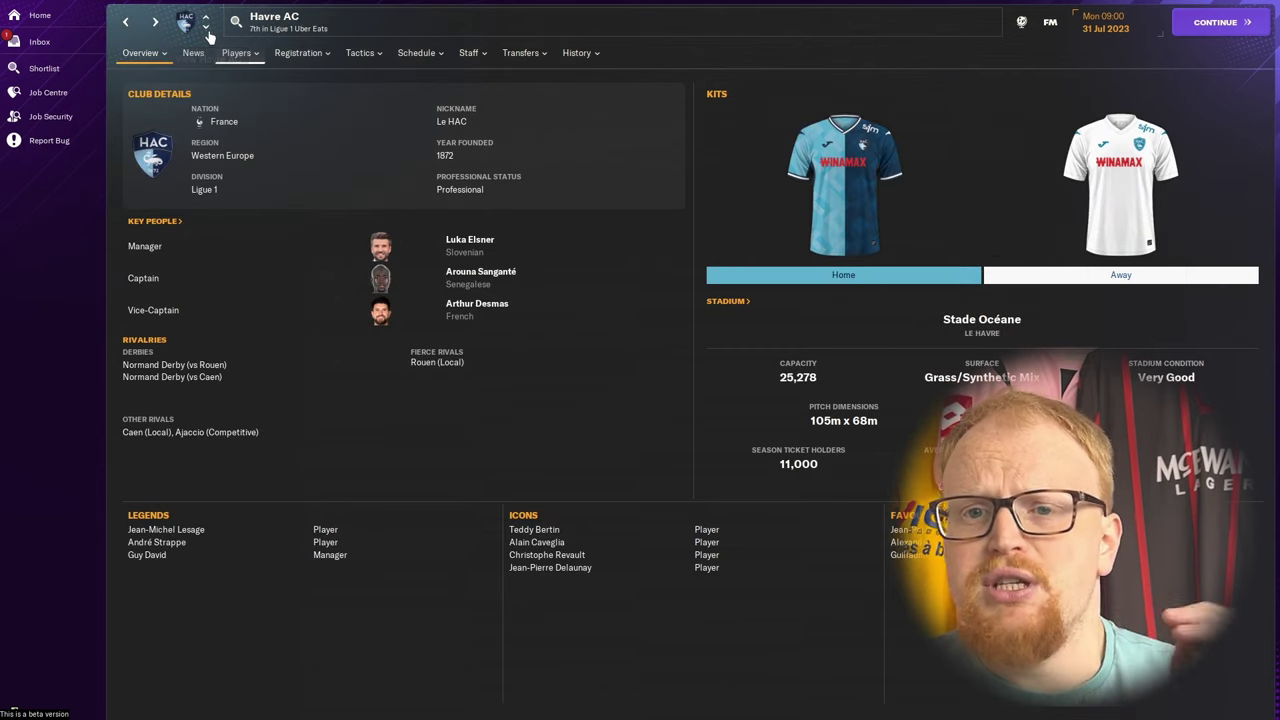
click(207, 31)
click(207, 31)
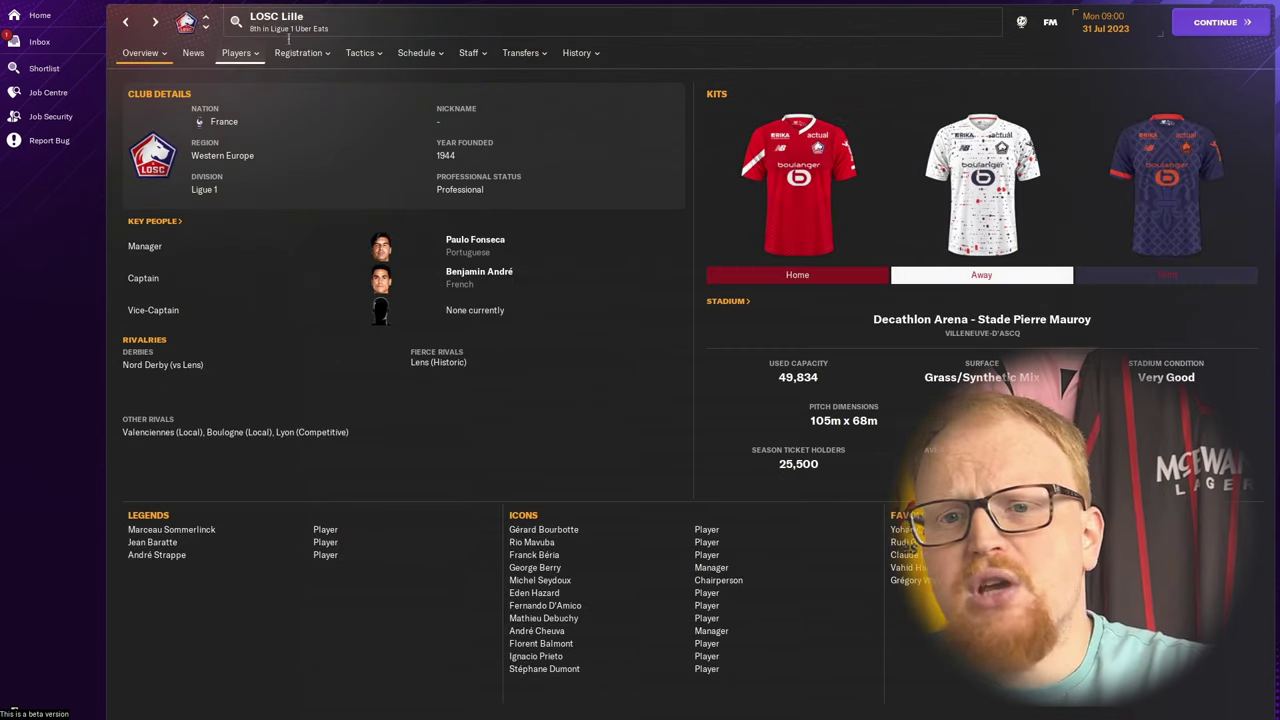
Return to the Ligue 1 Uber Eats page, move on to Ligue 2 BKT, and view AC Ajaccio's club overview.
click(318, 30)
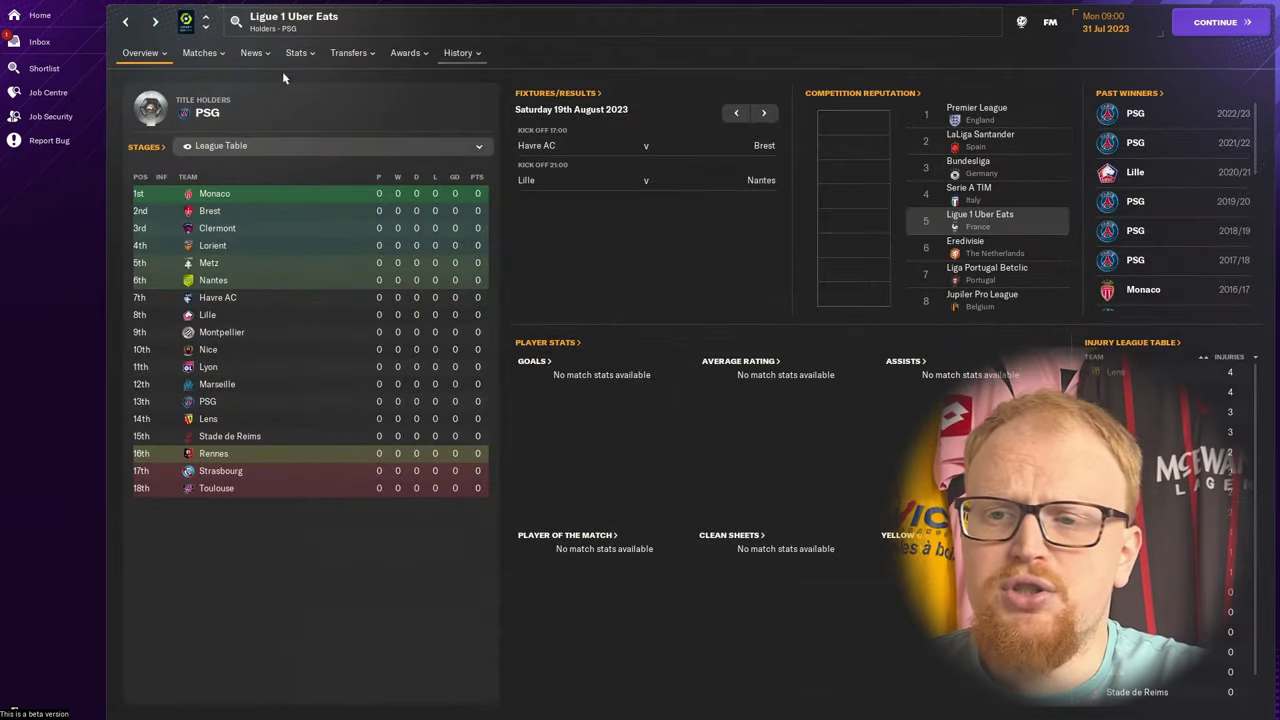
key(ctrl+Down)
click(220, 194)
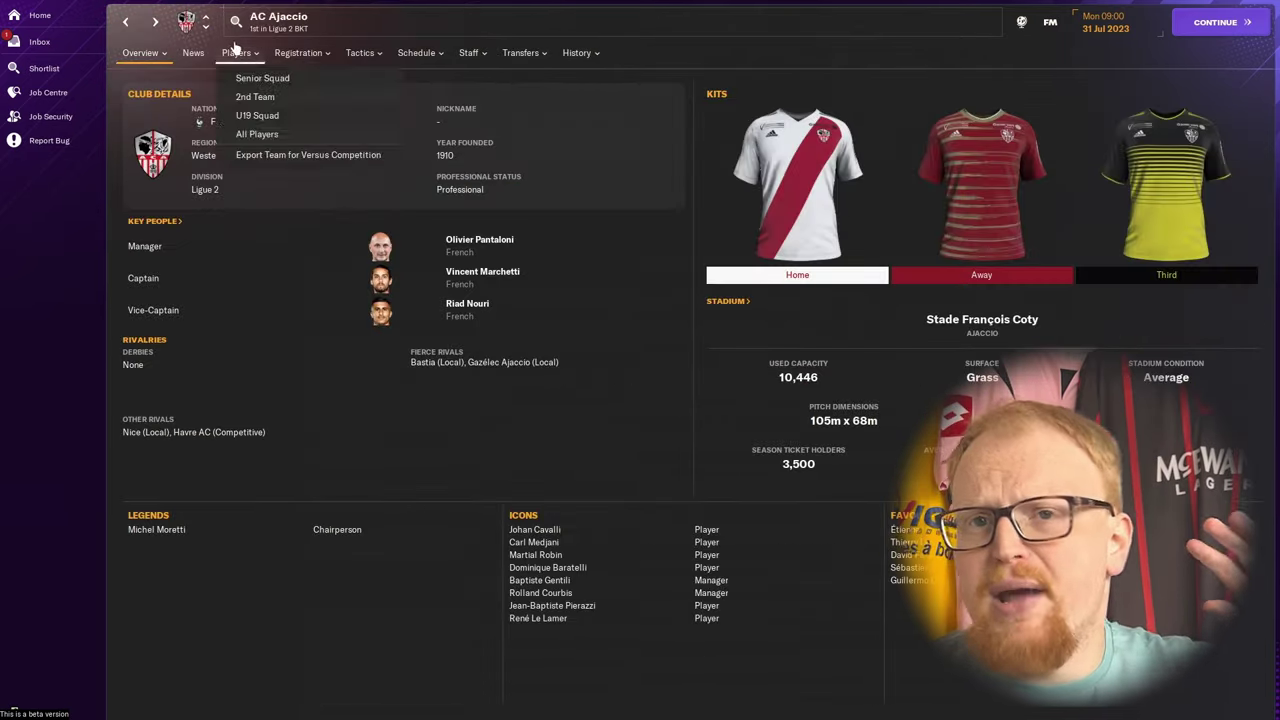
Check the kits of the Ligue 2 BKT clubs in turn, from Amiens and Angers through Bordeaux, Guingamp and Saint-Etienne to Valenciennes.
click(205, 31)
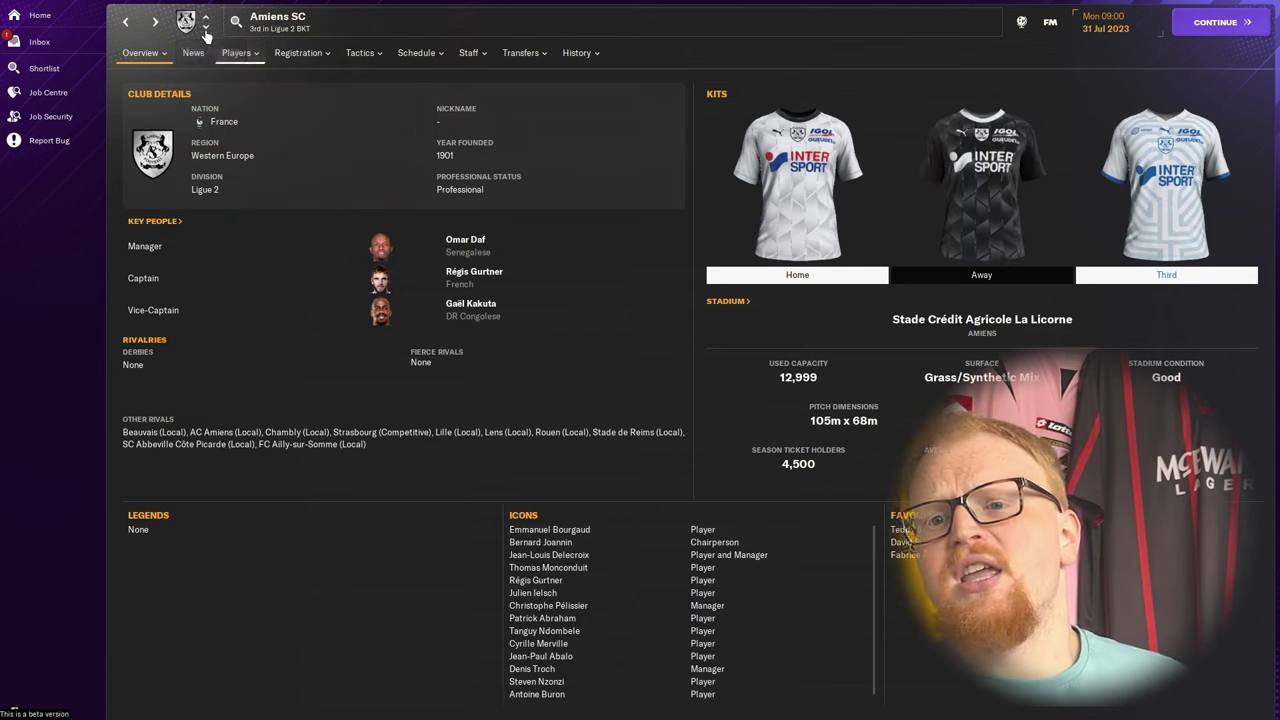
click(205, 31)
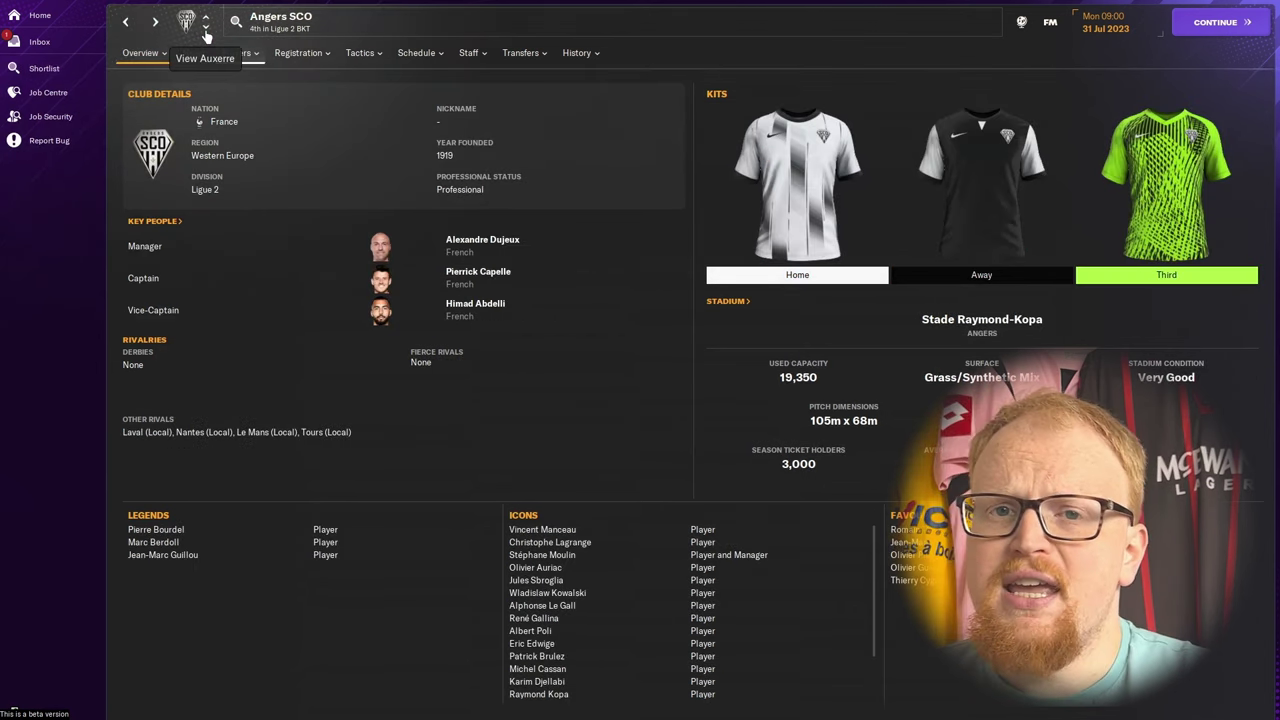
click(205, 31)
click(205, 31)
click(205, 31)
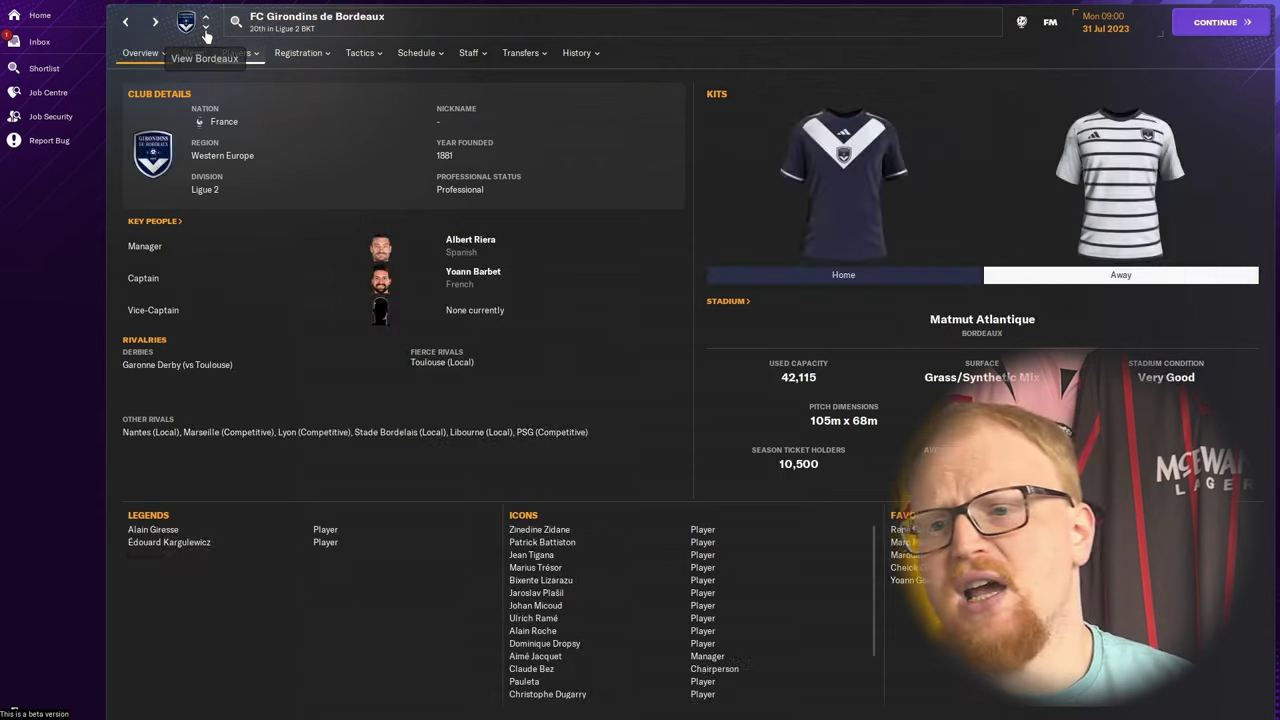
click(205, 31)
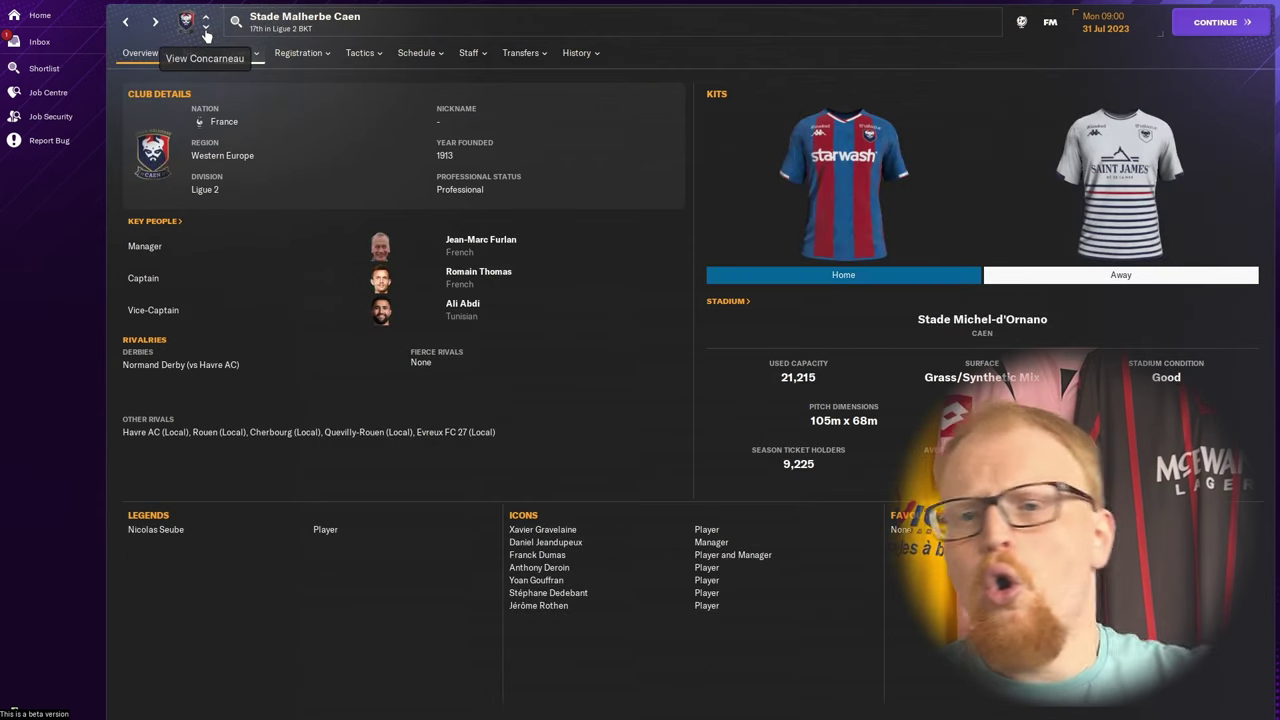
click(205, 31)
click(205, 31)
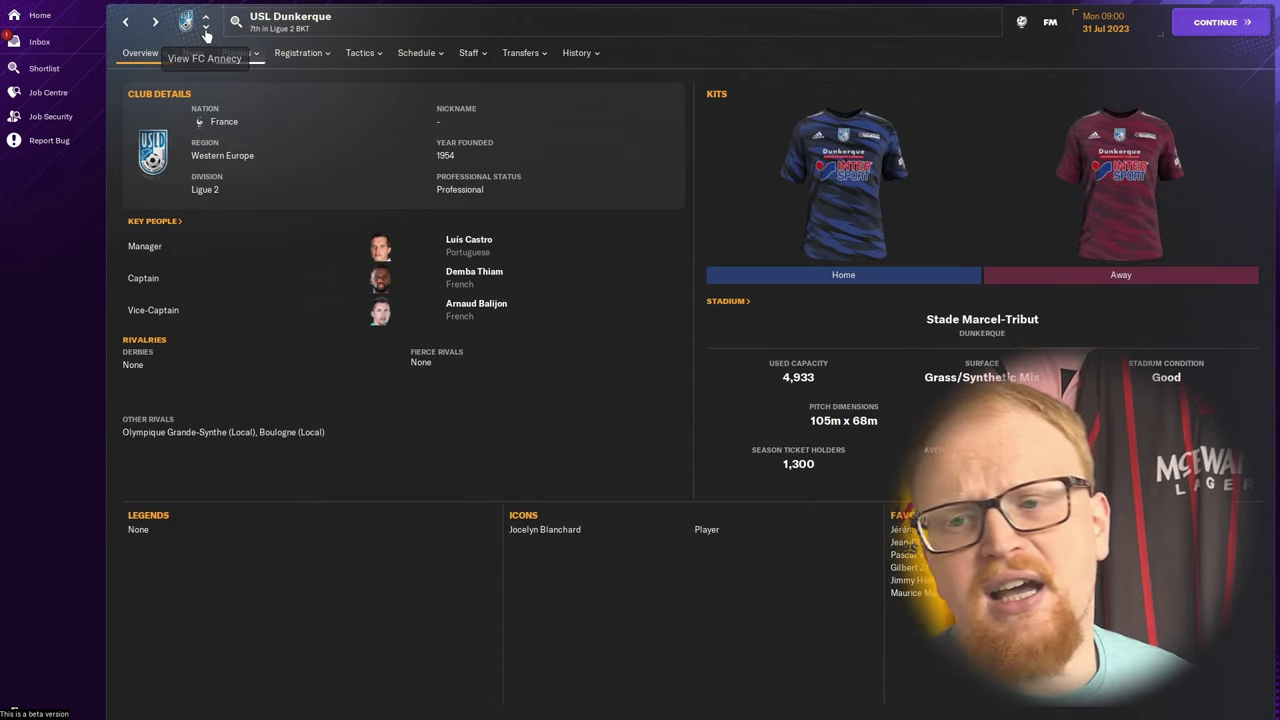
click(205, 31)
click(205, 31)
click(205, 31)
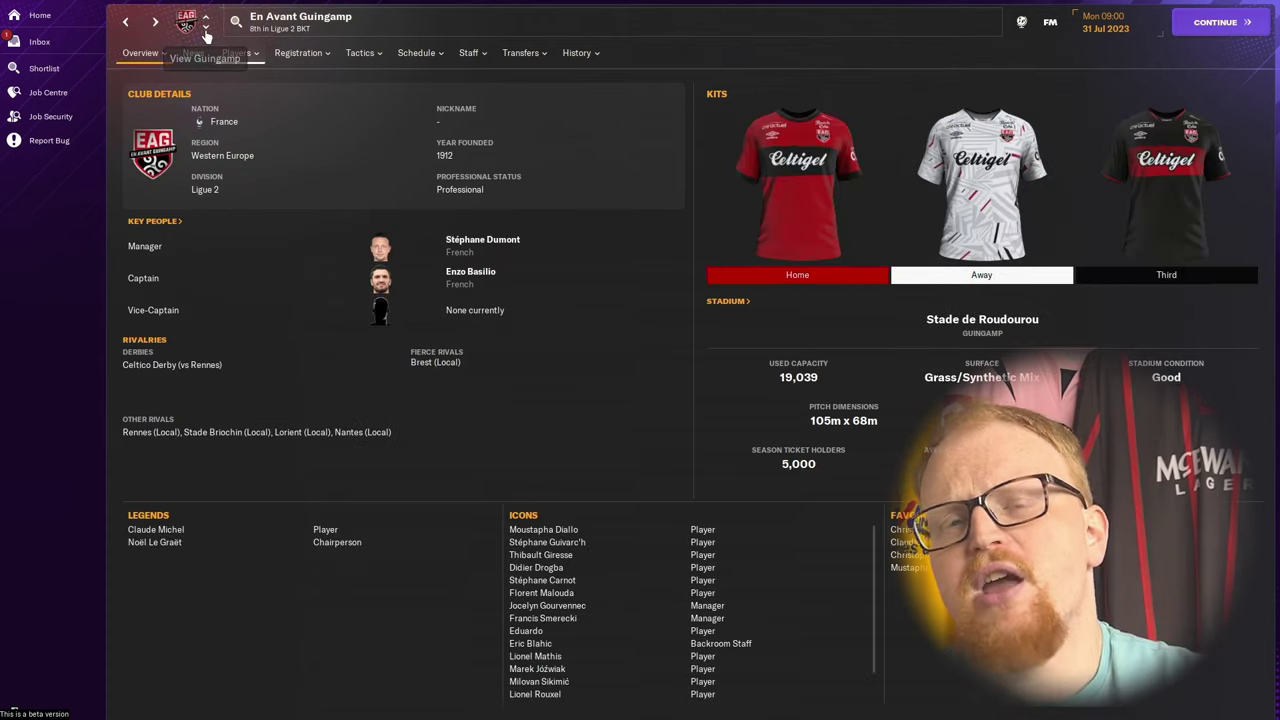
click(205, 31)
click(205, 31)
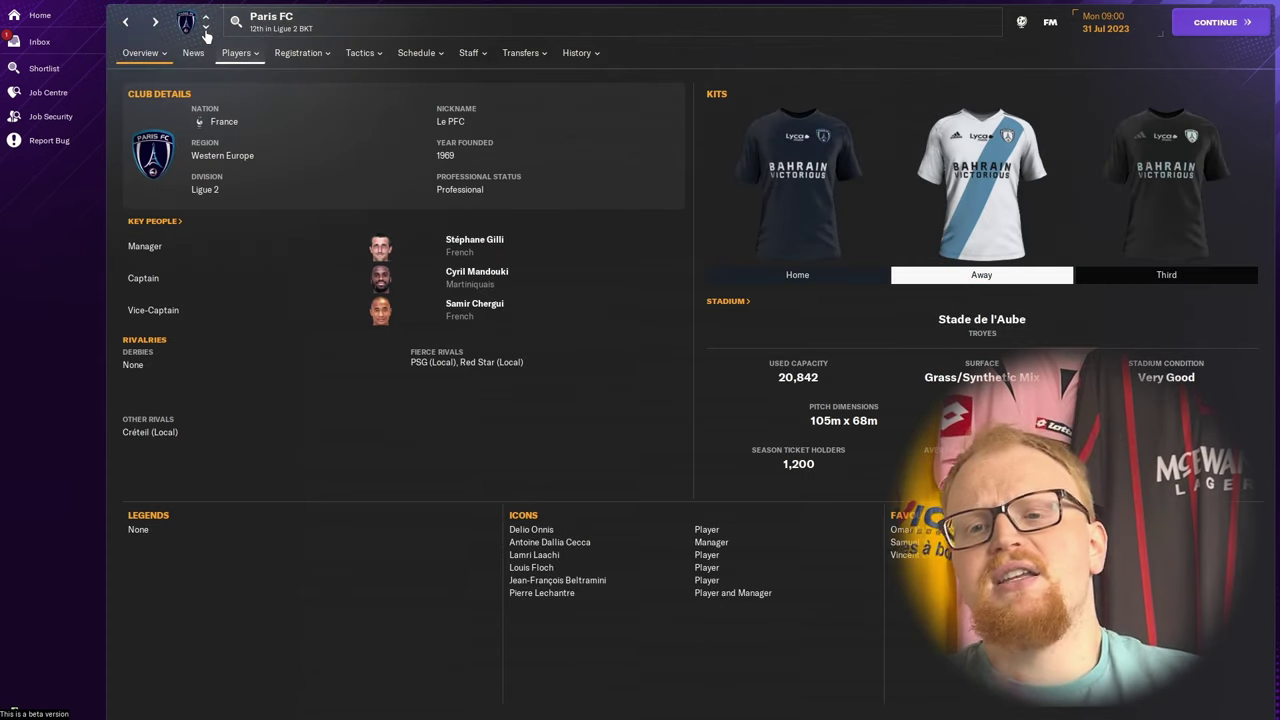
click(205, 31)
click(205, 31)
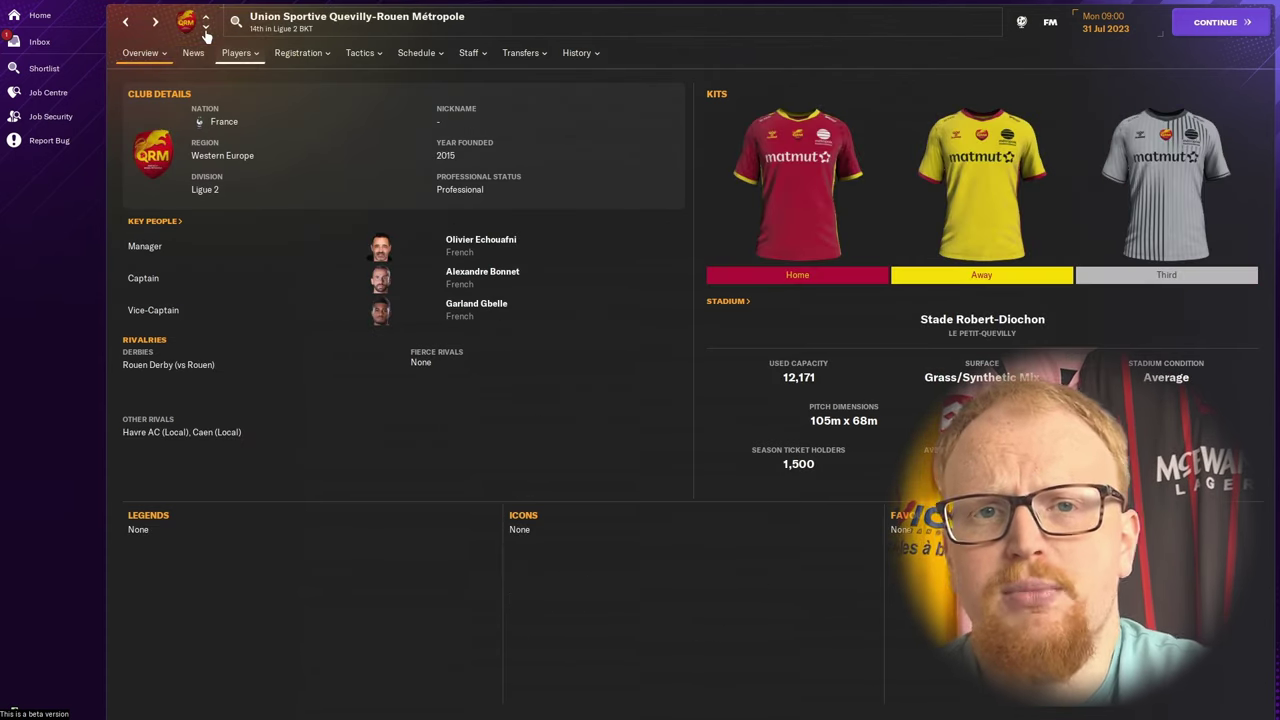
click(205, 31)
click(205, 31)
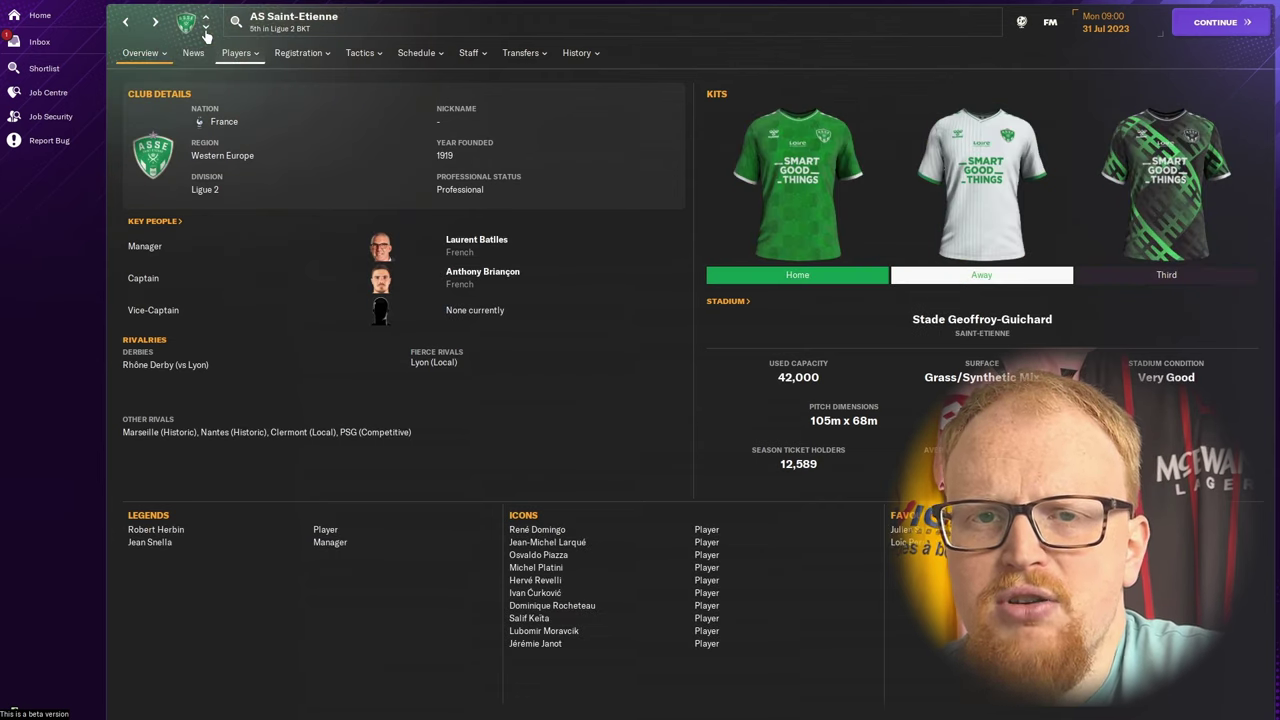
click(205, 31)
click(205, 31)
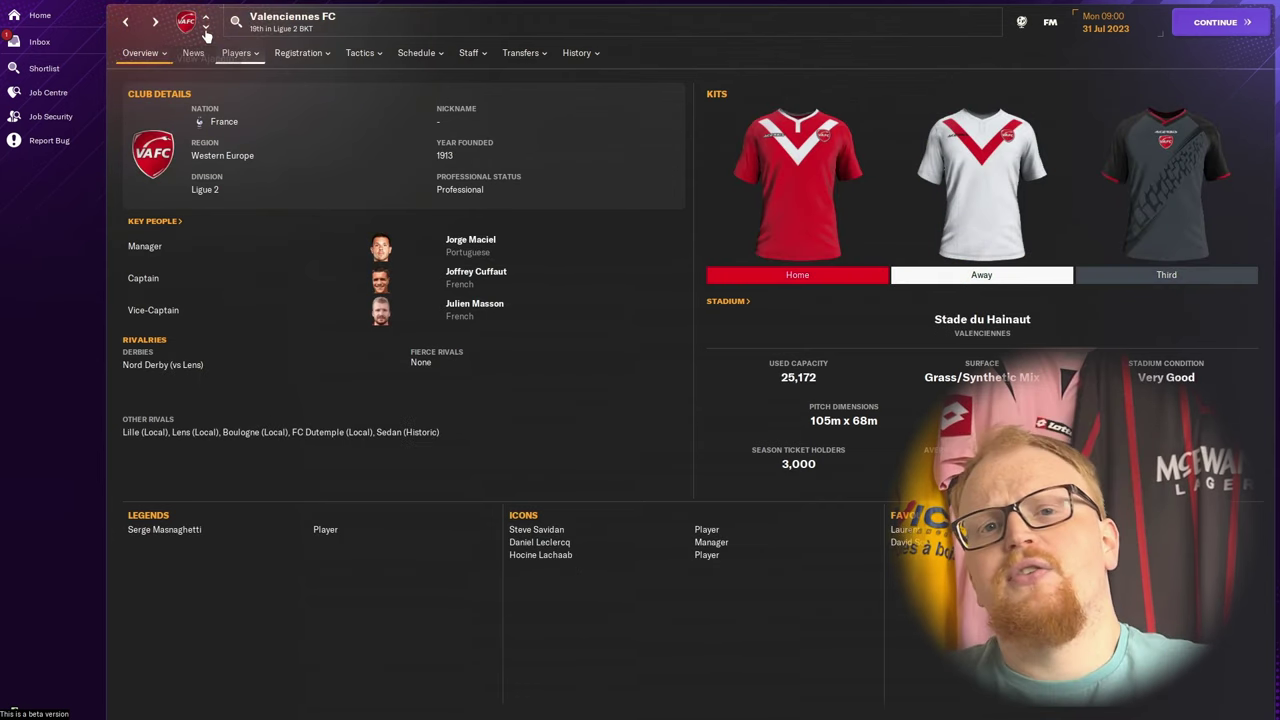
click(205, 31)
click(205, 31)
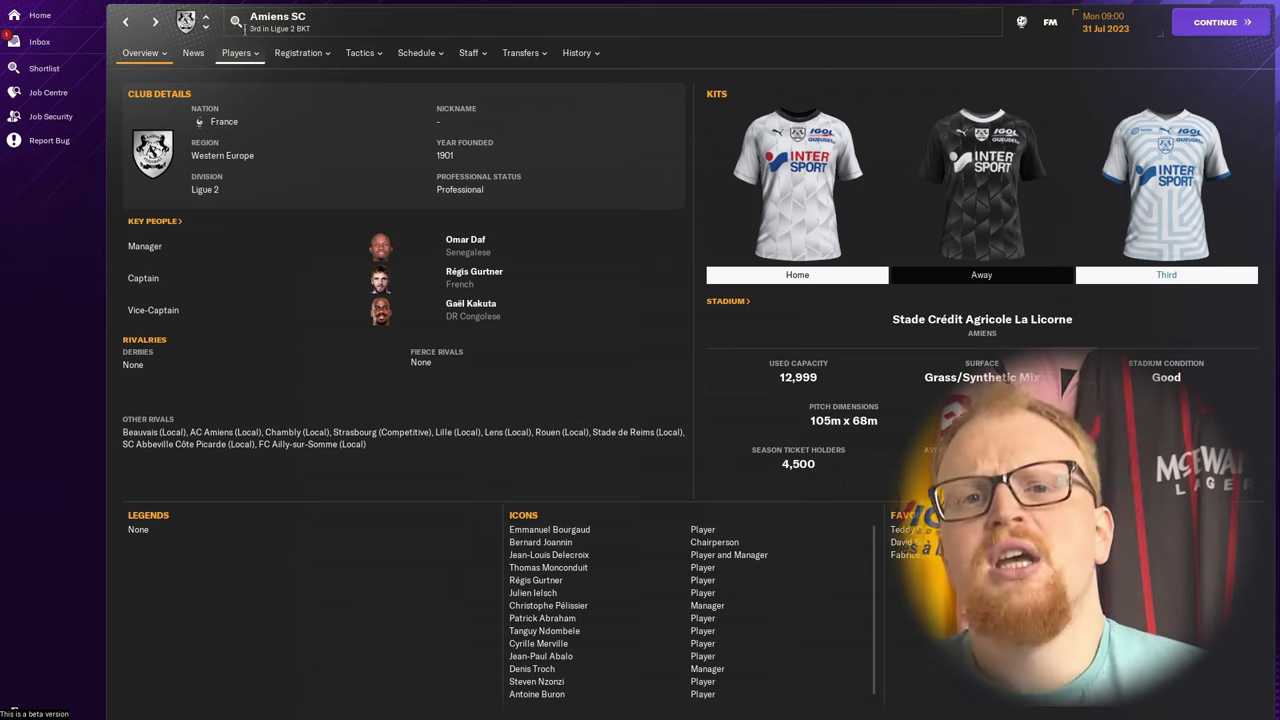